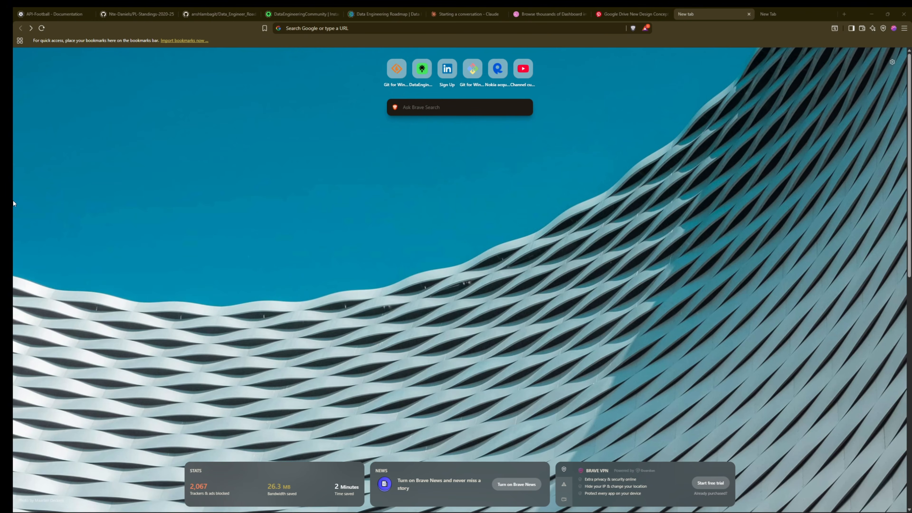
# Step: Search the web for figma download and open the official Figma downloads page
pyautogui.click(316, 28)
pyautogui.write('fig')
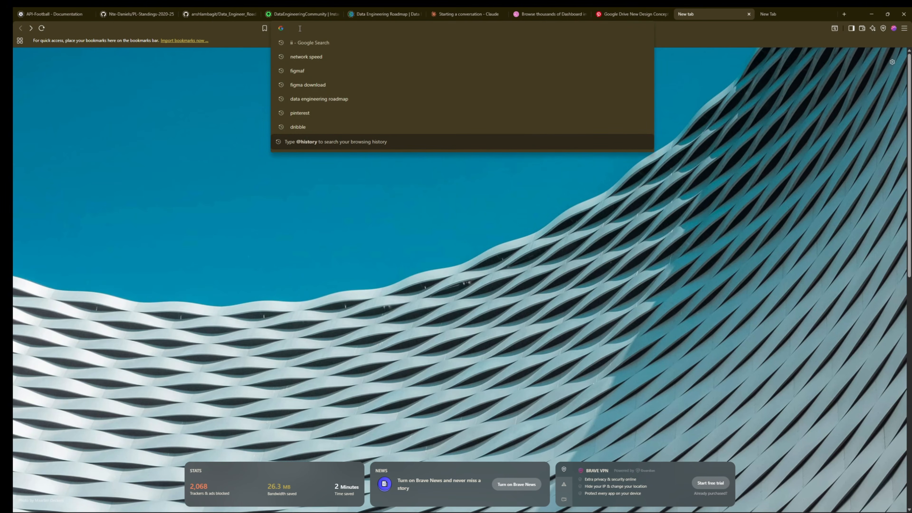
pyautogui.write('ma')
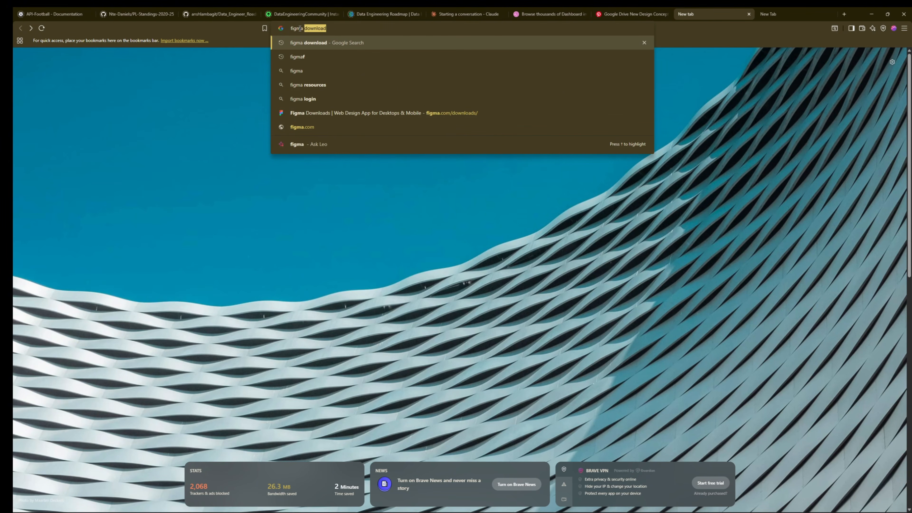
pyautogui.press('Return')
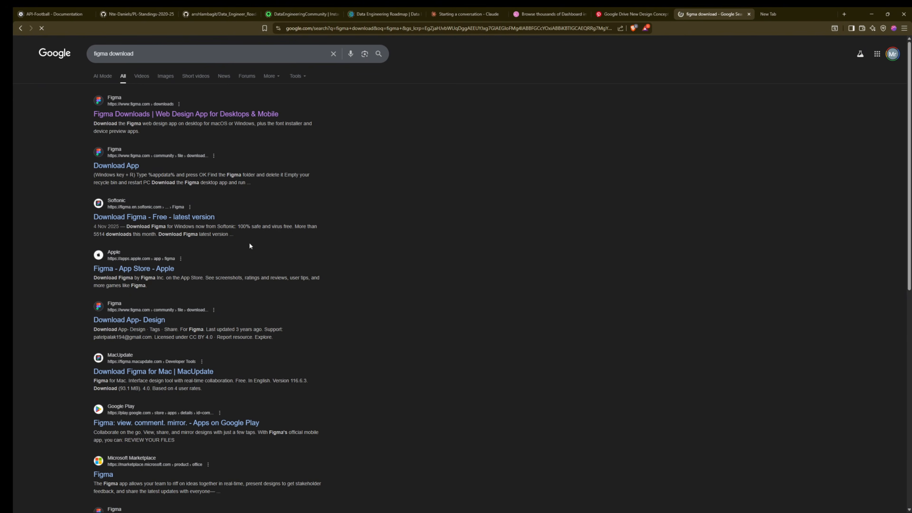
pyautogui.click(160, 115)
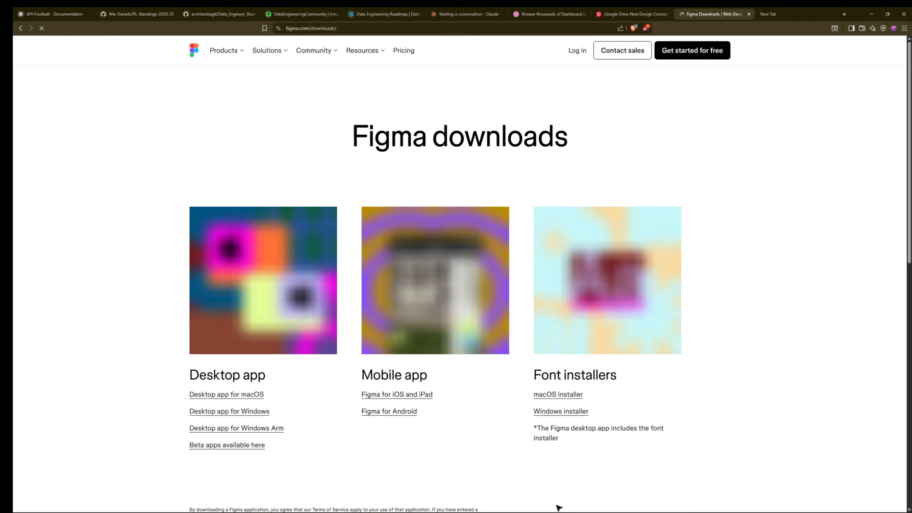
pyautogui.scroll(-1, 682, 295)
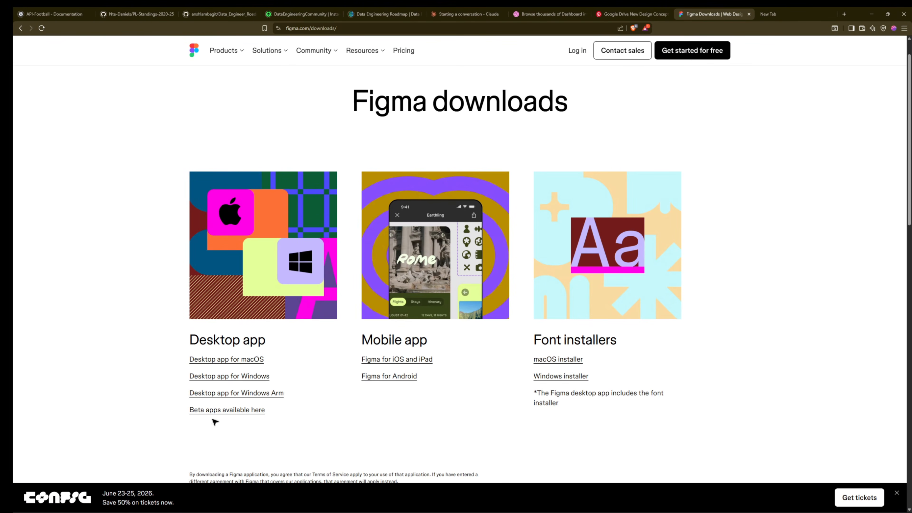
# Step: Start downloading the Windows desktop app, cancel saving the installer, and minimize the browser
pyautogui.click(230, 377)
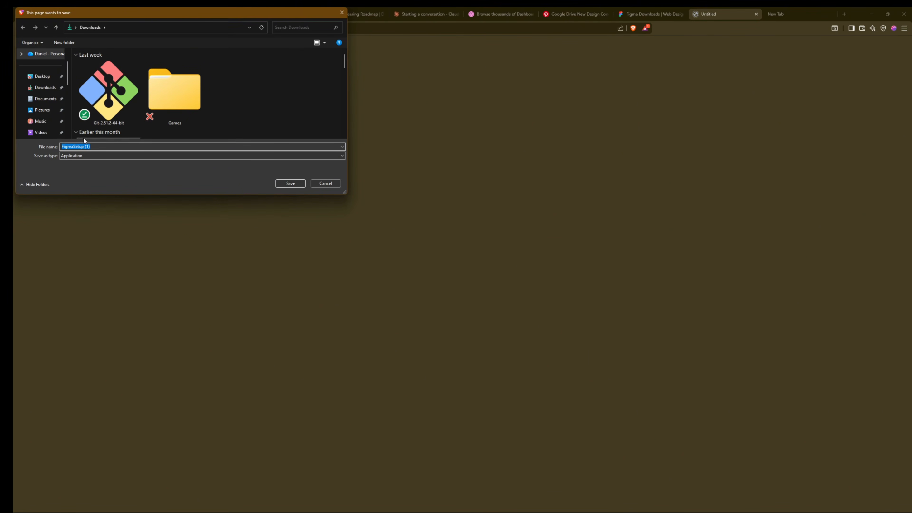
pyautogui.click(328, 187)
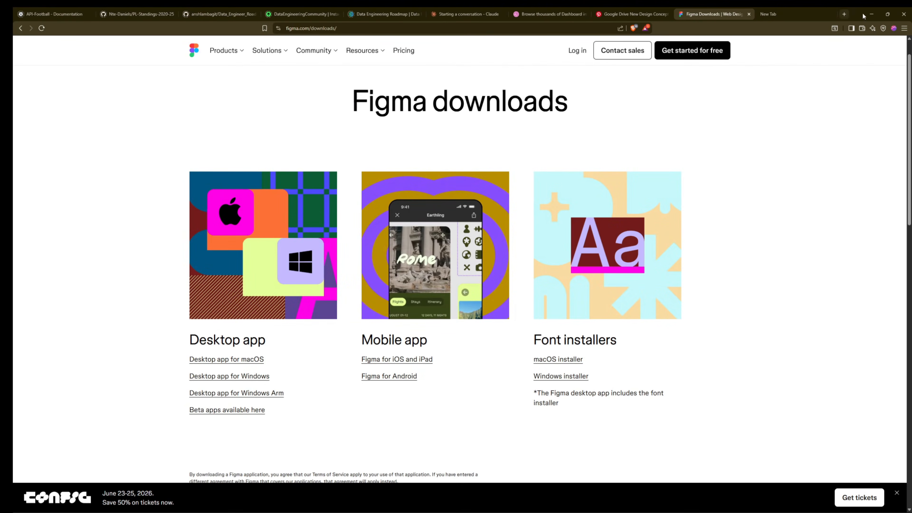
pyautogui.click(871, 13)
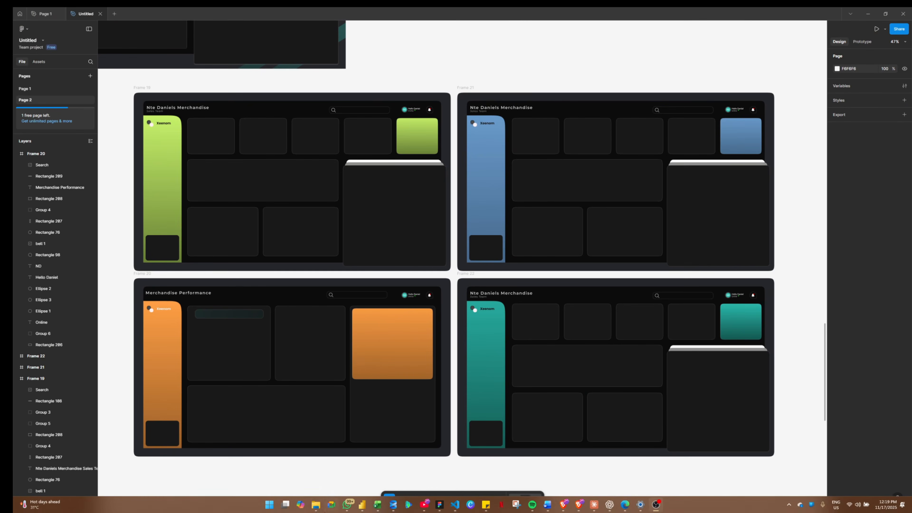
# Step: Switch to File Explorer, search the Downloads folder for figma, and expand all matches from earlier this year
pyautogui.click(315, 509)
pyautogui.click(42, 115)
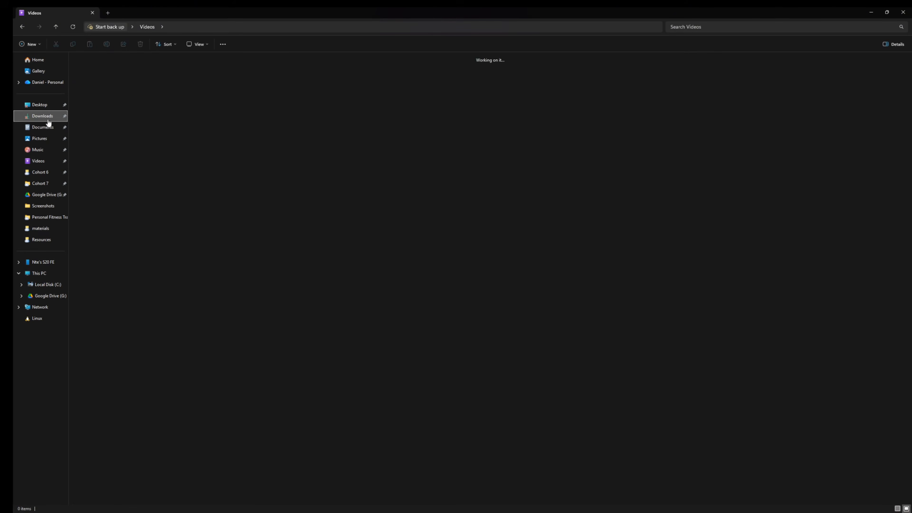
pyautogui.click(726, 27)
pyautogui.write('fig')
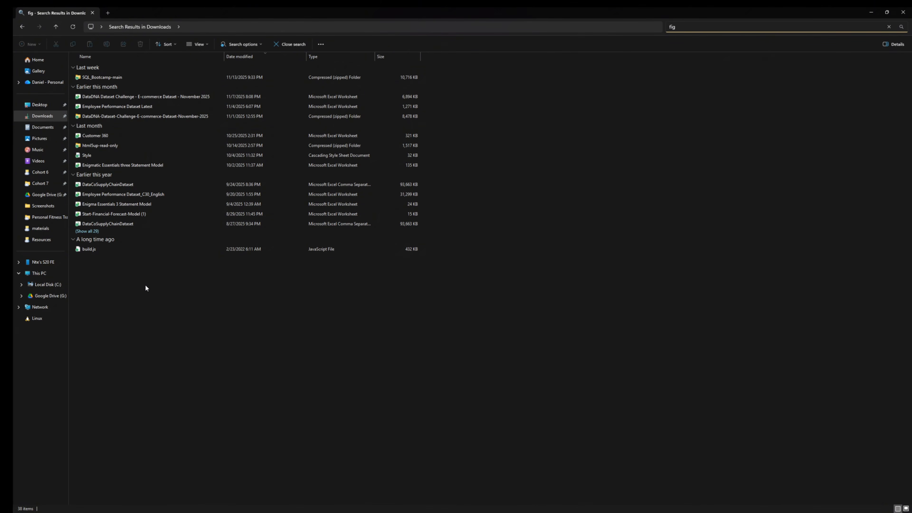
pyautogui.write('ma')
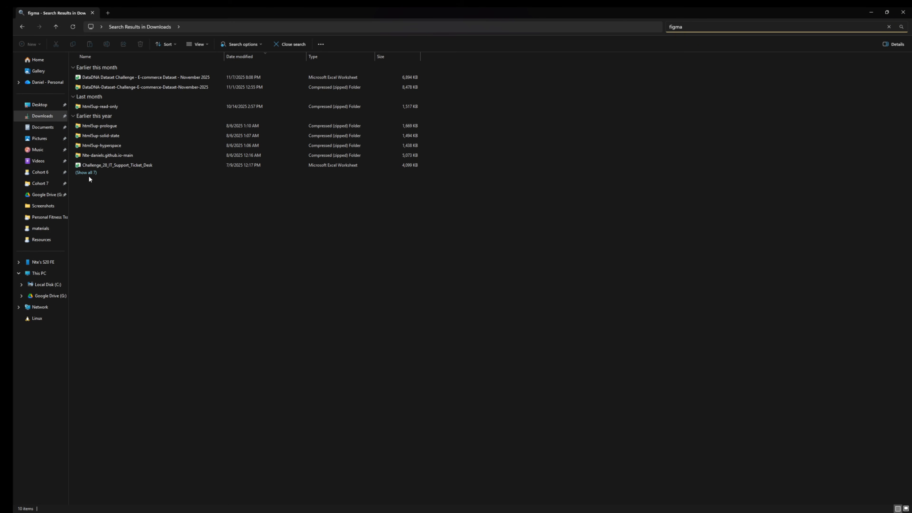
pyautogui.click(88, 173)
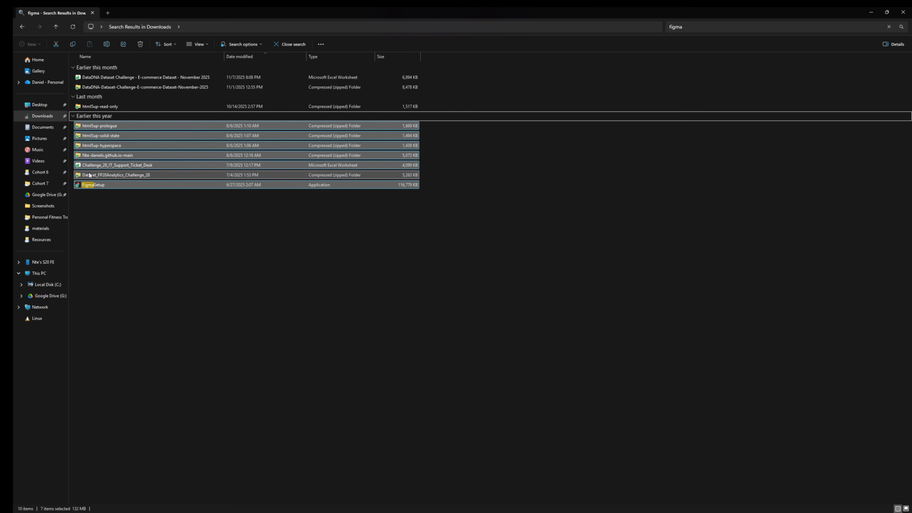
# Step: Run the FigmaSetup installer from the search results and minimize File Explorer
pyautogui.click(123, 184)
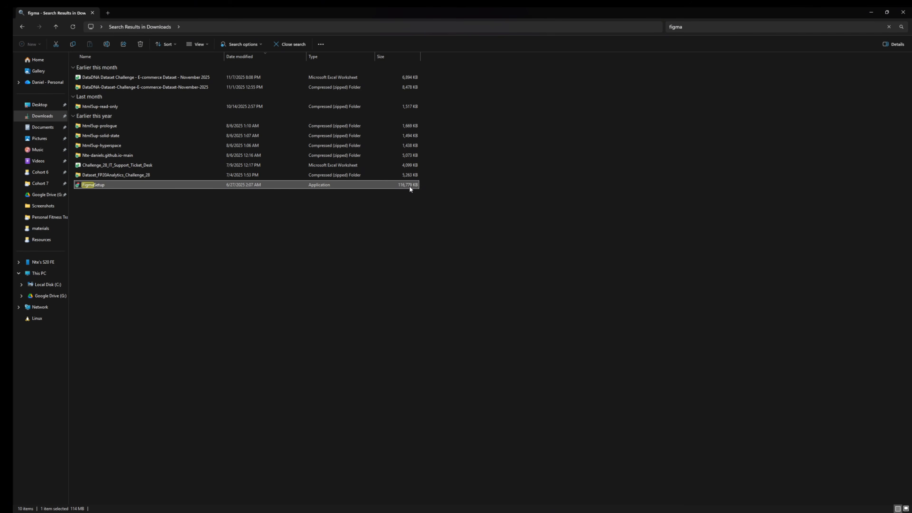
pyautogui.doubleClick(98, 186)
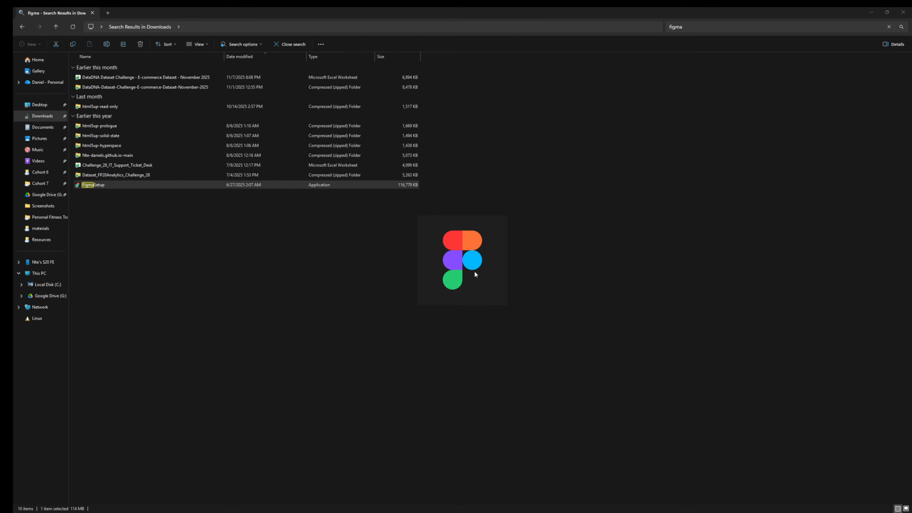
pyautogui.click(870, 12)
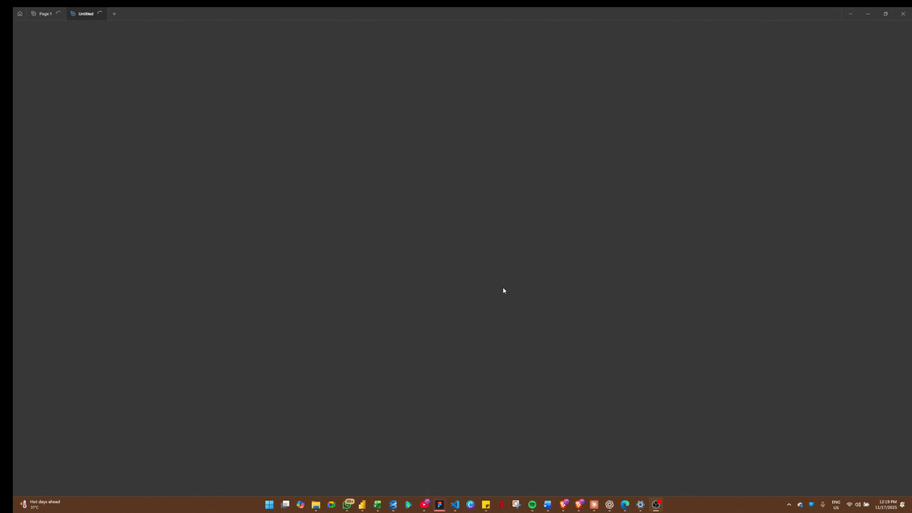
# Step: Add a second Figma account by signing in with the first listed Google account and opening it in the desktop app
pyautogui.moveTo(439, 504)
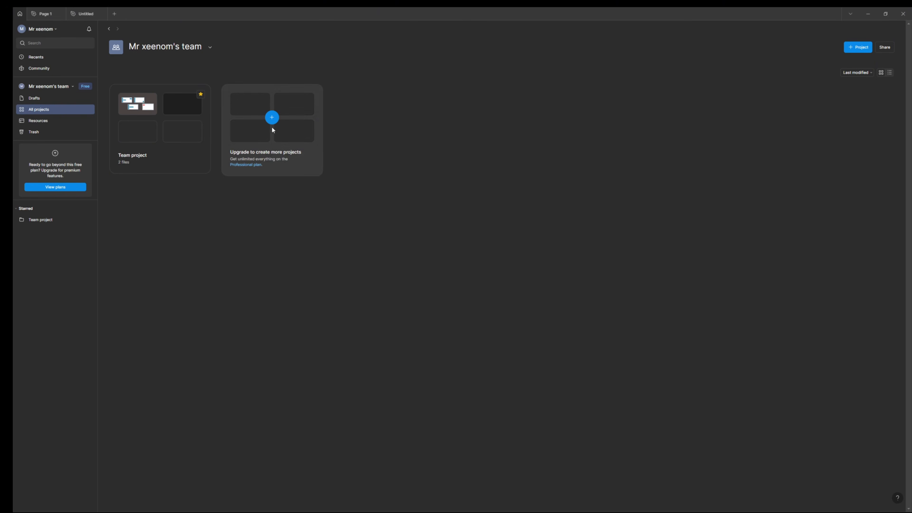
pyautogui.click(53, 30)
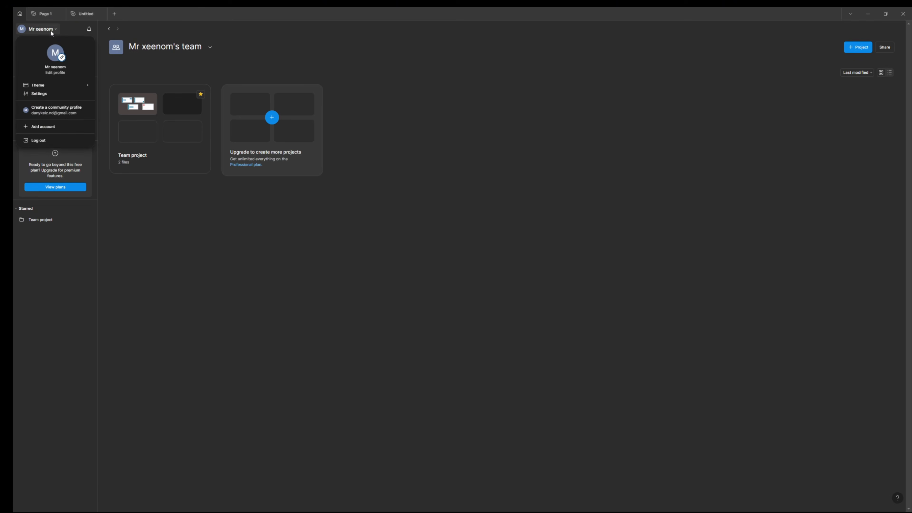
pyautogui.click(49, 127)
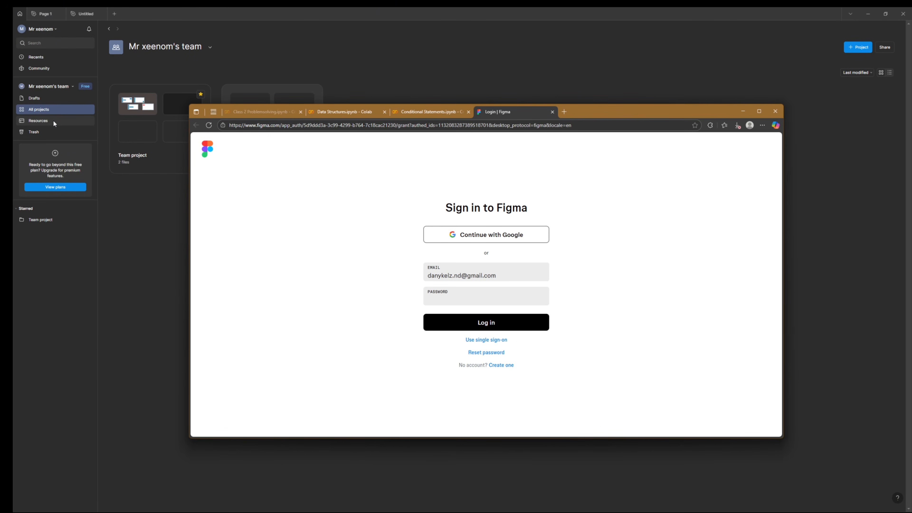
pyautogui.click(497, 236)
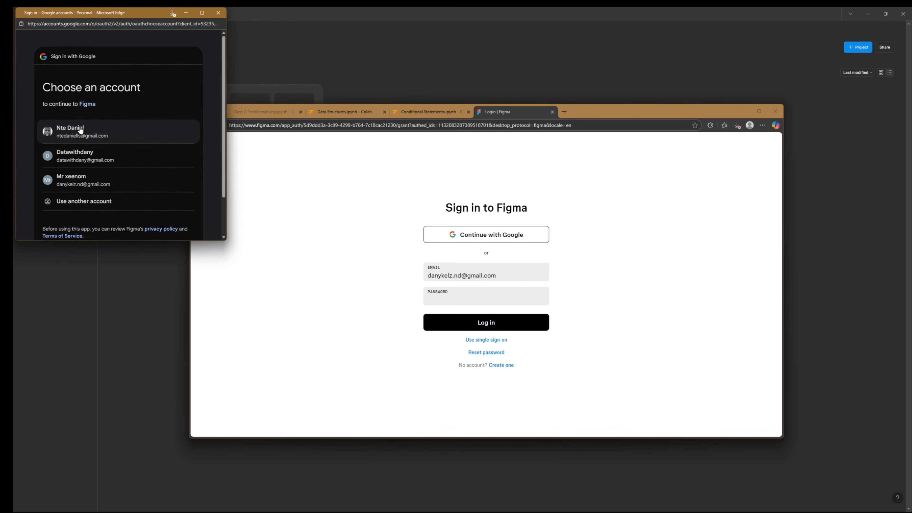
pyautogui.click(80, 137)
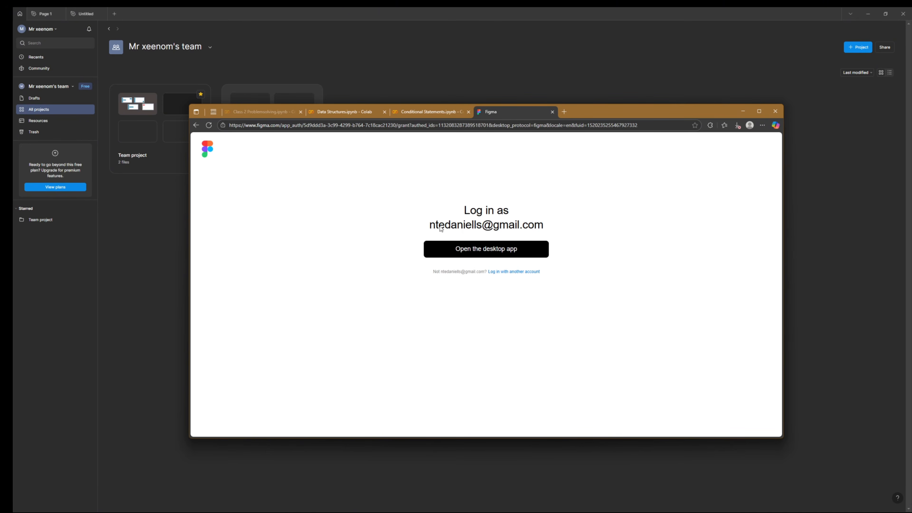
pyautogui.click(500, 252)
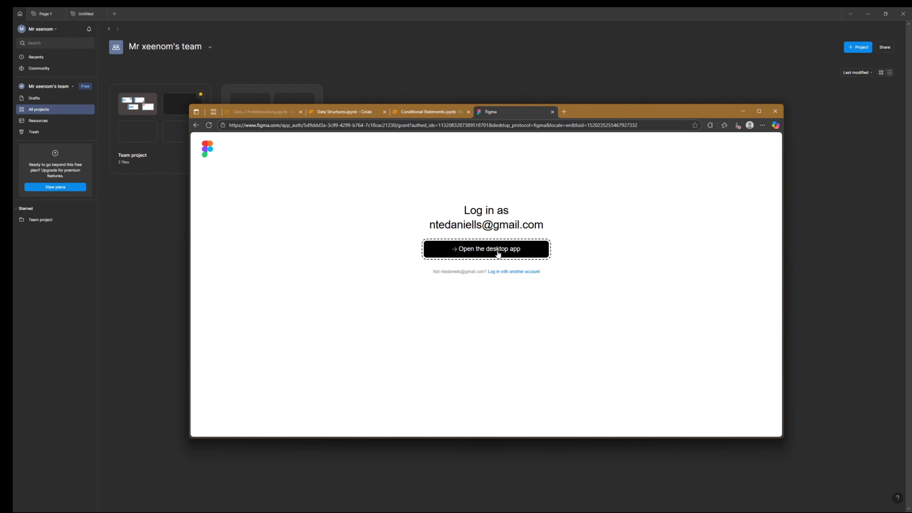
pyautogui.click(494, 259)
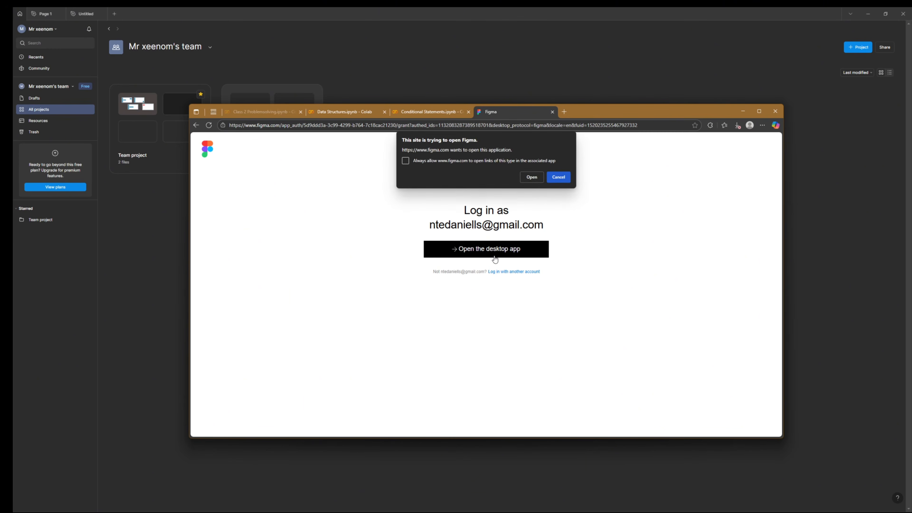
pyautogui.click(552, 177)
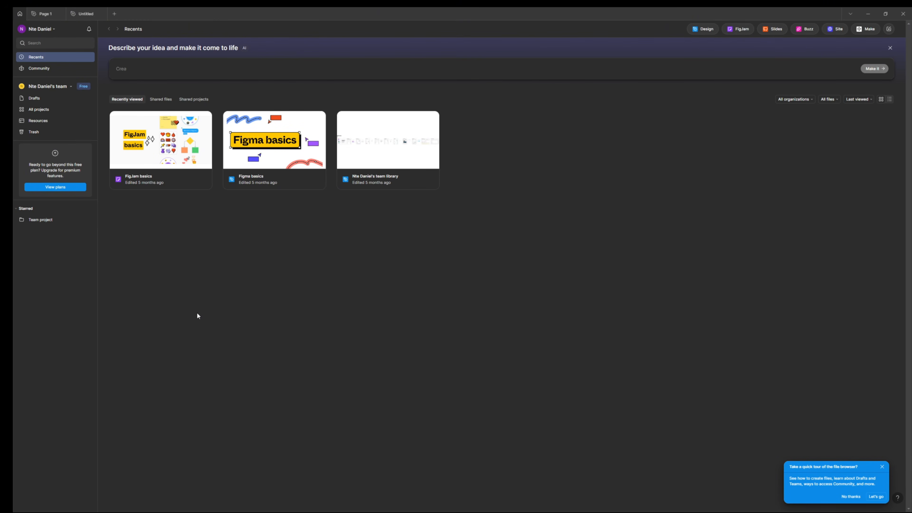
# Step: View all projects of the newly added account's team and look into its starred Team project
pyautogui.click(41, 113)
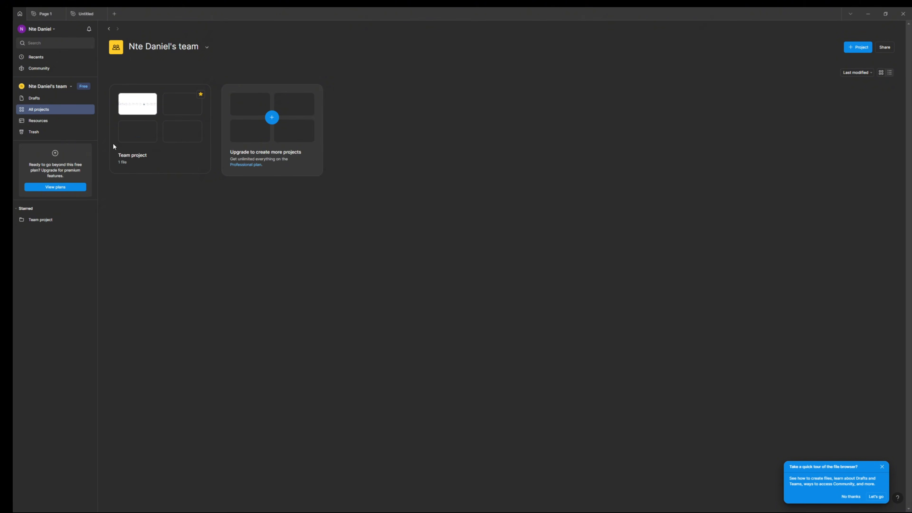
pyautogui.click(159, 171)
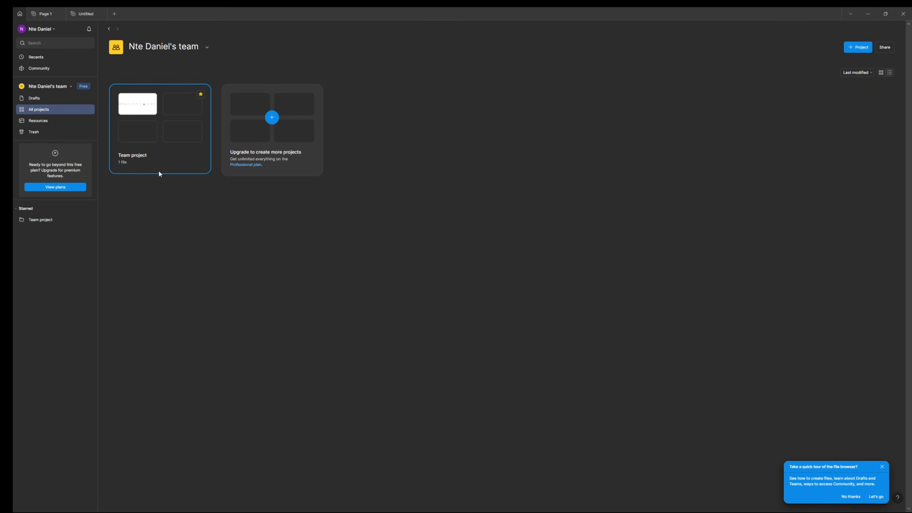
pyautogui.click(43, 218)
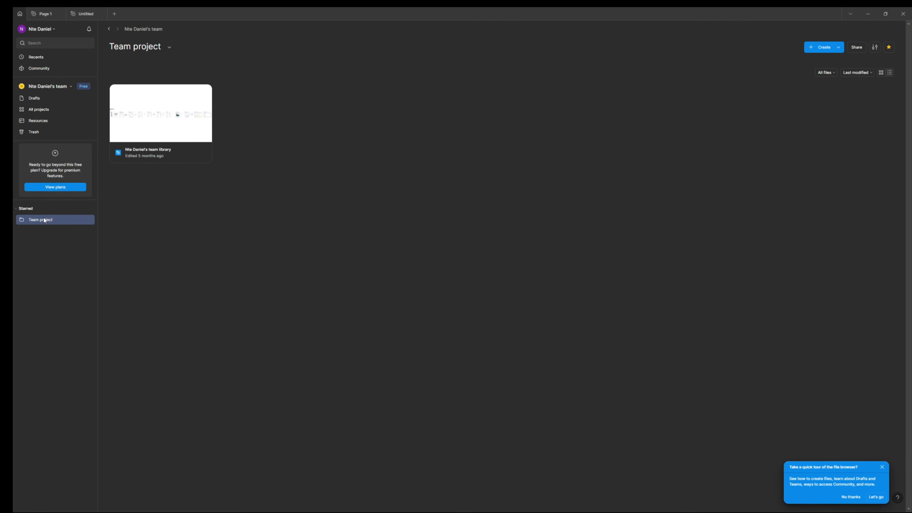
# Step: Try to create another project from the all-projects overview and dismiss the plan comparison
pyautogui.click(41, 111)
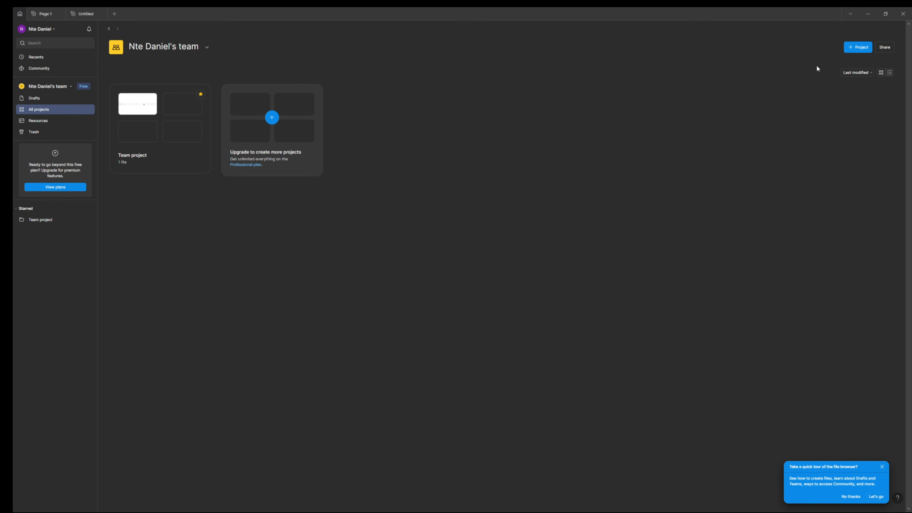
pyautogui.click(853, 47)
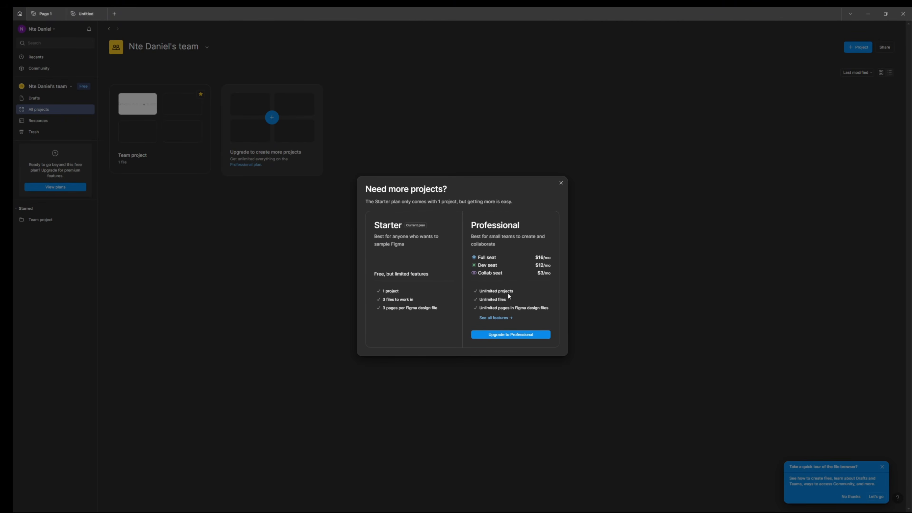
pyautogui.click(561, 182)
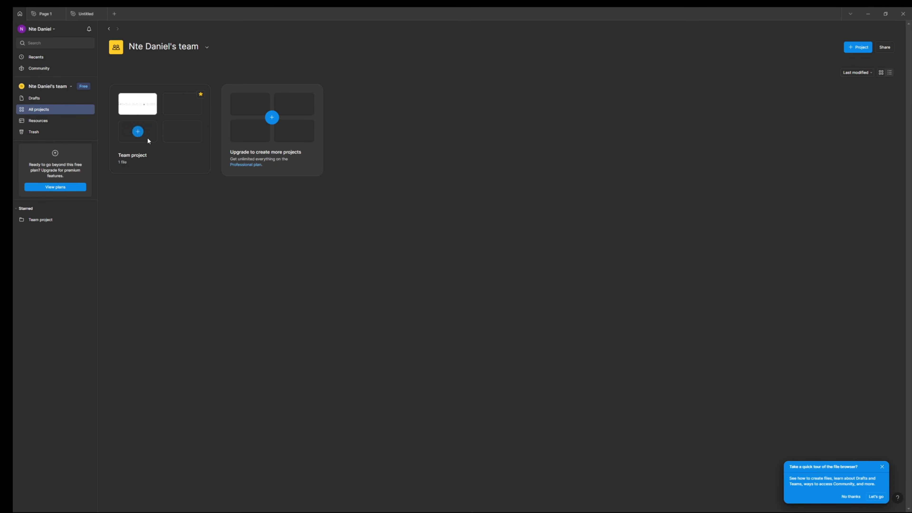
# Step: Open the team library file from Team project, look over its start-here frames, and close the file
pyautogui.click(146, 106)
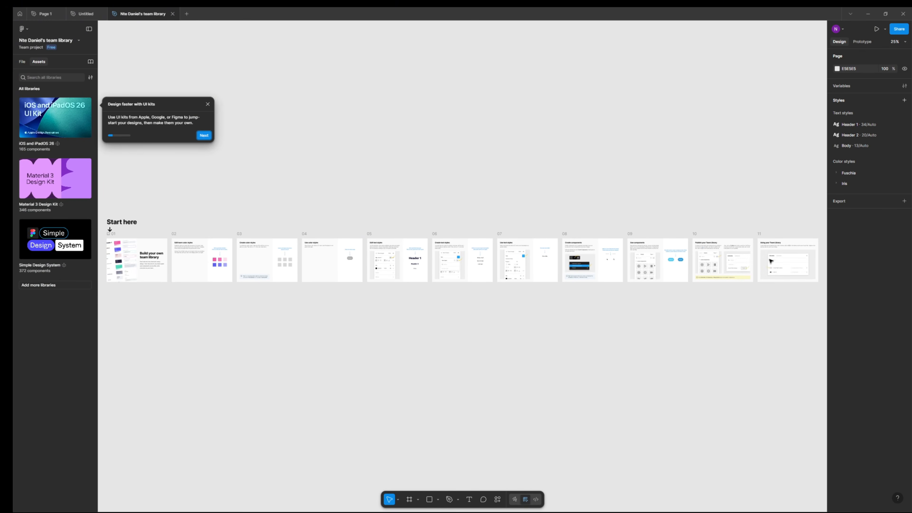
pyautogui.moveTo(398, 331); pyautogui.dragTo(521, 404)
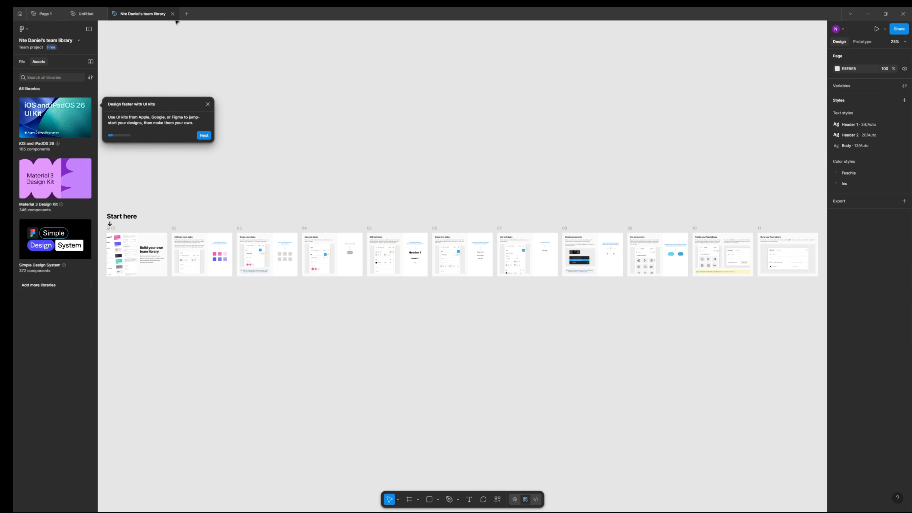
pyautogui.click(172, 14)
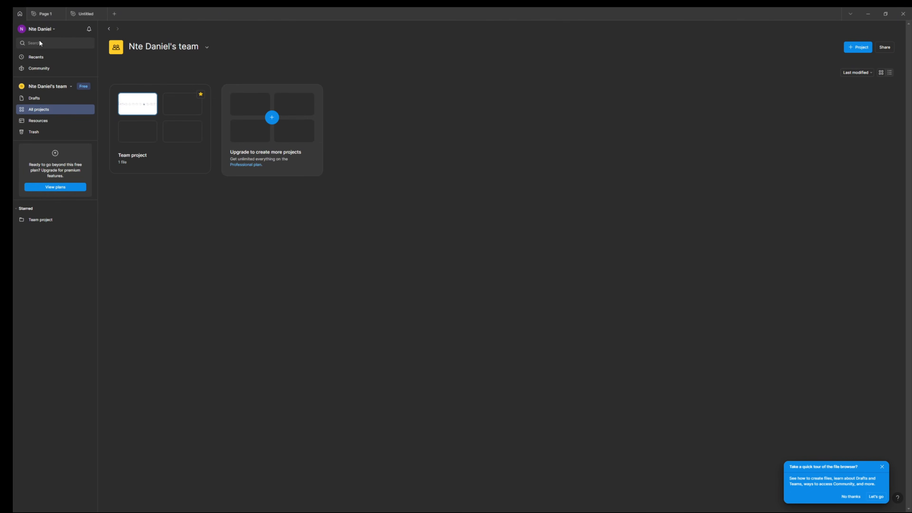
# Step: Switch back to the original Figma account and open the most recently edited Untitled design file
pyautogui.click(54, 28)
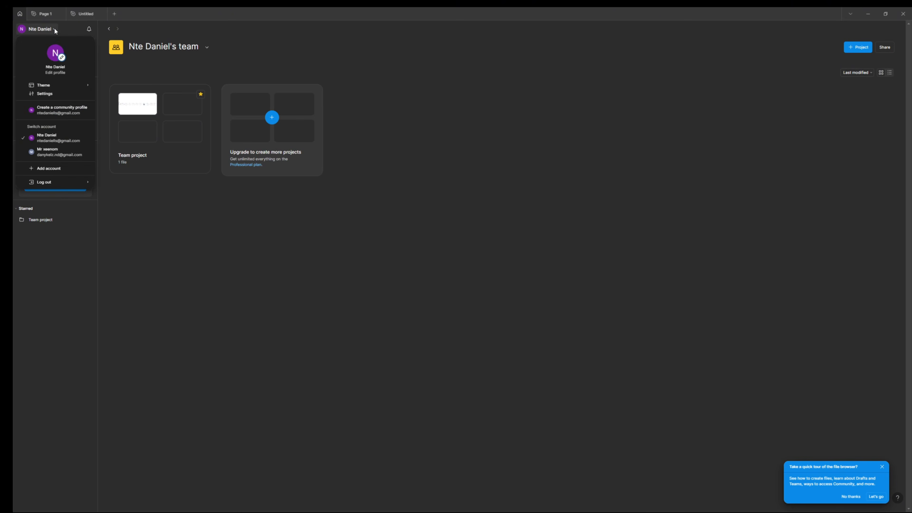
pyautogui.click(51, 157)
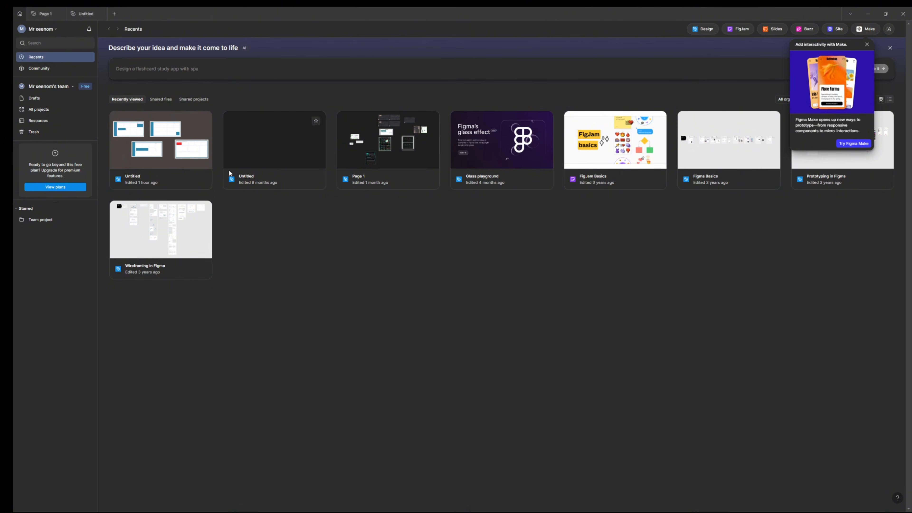
pyautogui.doubleClick(177, 130)
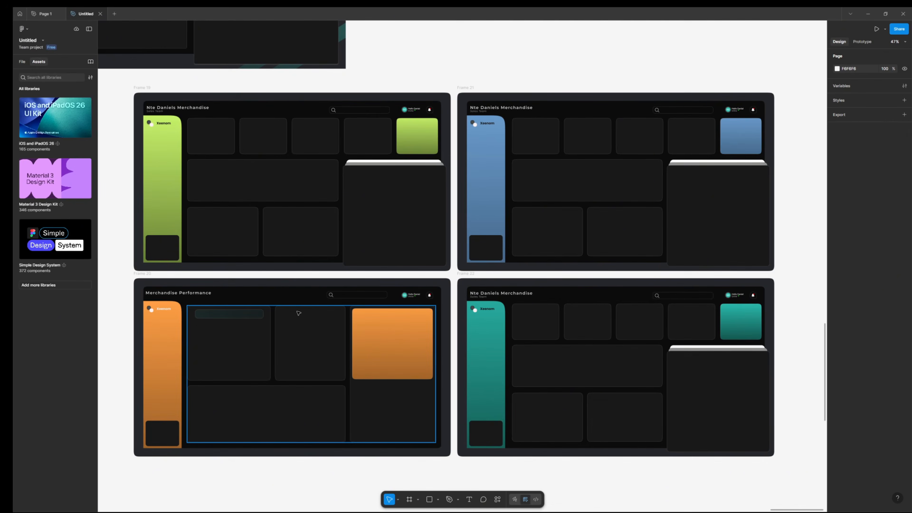
# Step: Look over the dashboard background designs spread across the Figma canvas, from the merchandise frames to the IT service ticket frames
pyautogui.scroll(5, 492, 120)
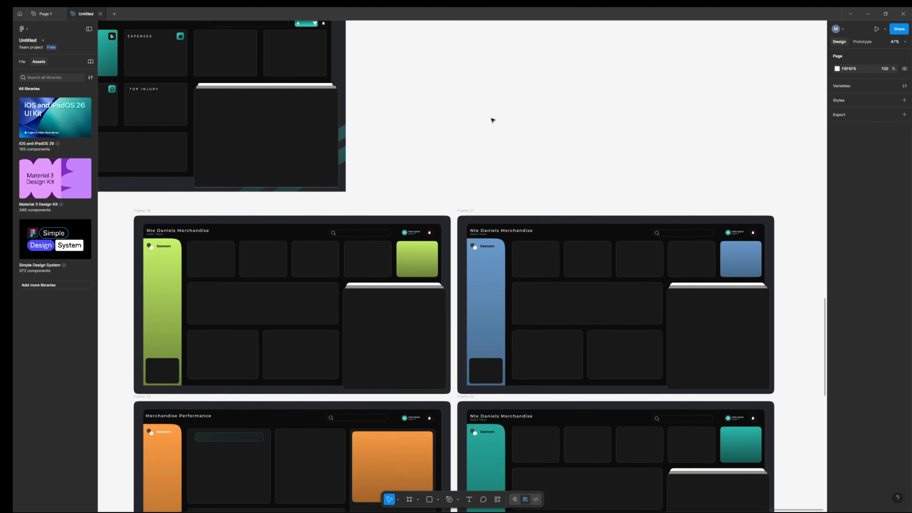
pyautogui.keyDown('ctrl'); pyautogui.scroll(-5, 492, 120); pyautogui.keyUp('ctrl')
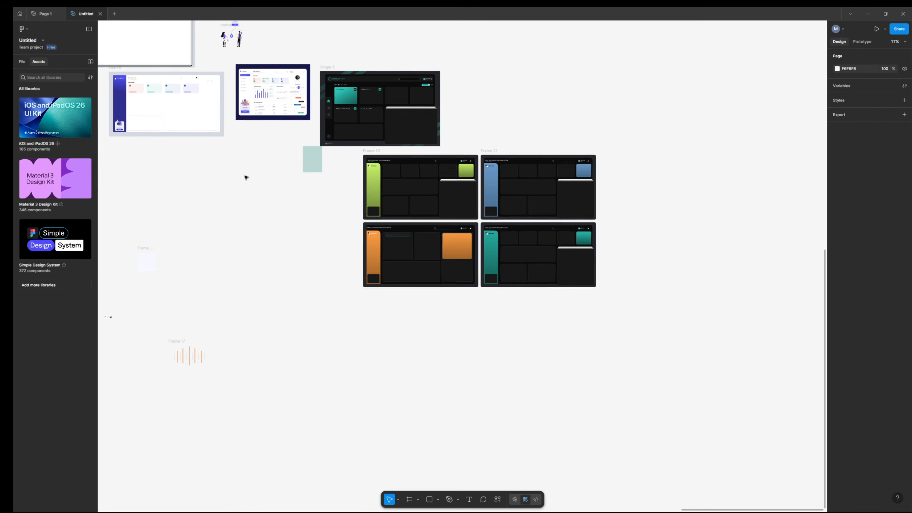
pyautogui.keyDown('ctrl'); pyautogui.scroll(-1, 252, 177); pyautogui.keyUp('ctrl')
pyautogui.moveTo(262, 273); pyautogui.dragTo(393, 360)
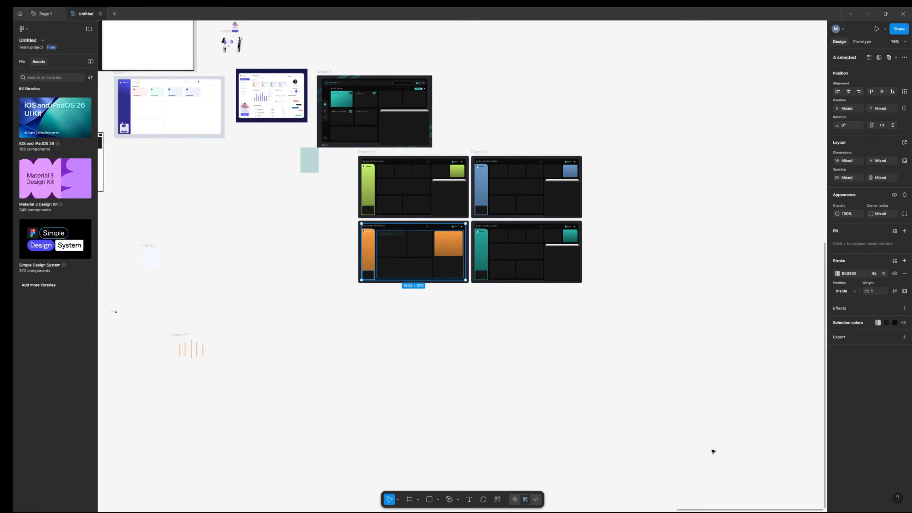
pyautogui.moveTo(715, 509); pyautogui.dragTo(599, 510)
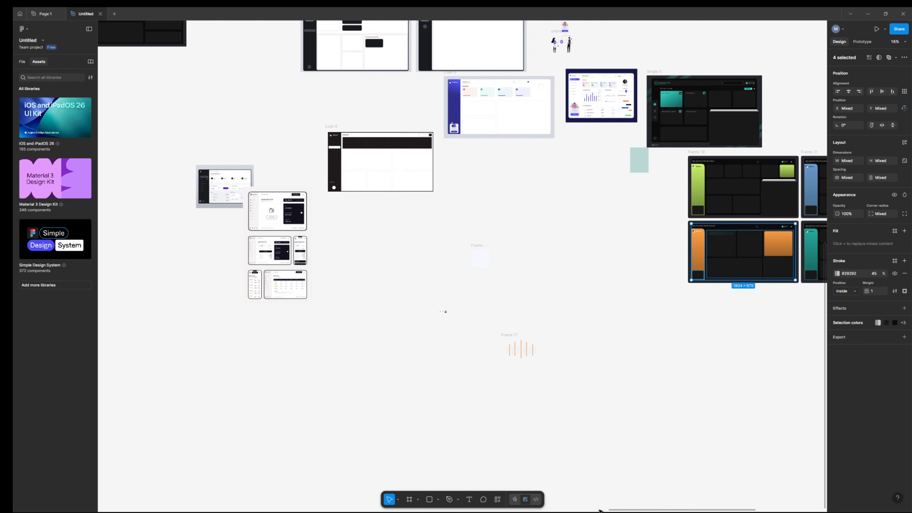
pyautogui.hscroll(-6, 402, 351)
pyautogui.scroll(5, 402, 352)
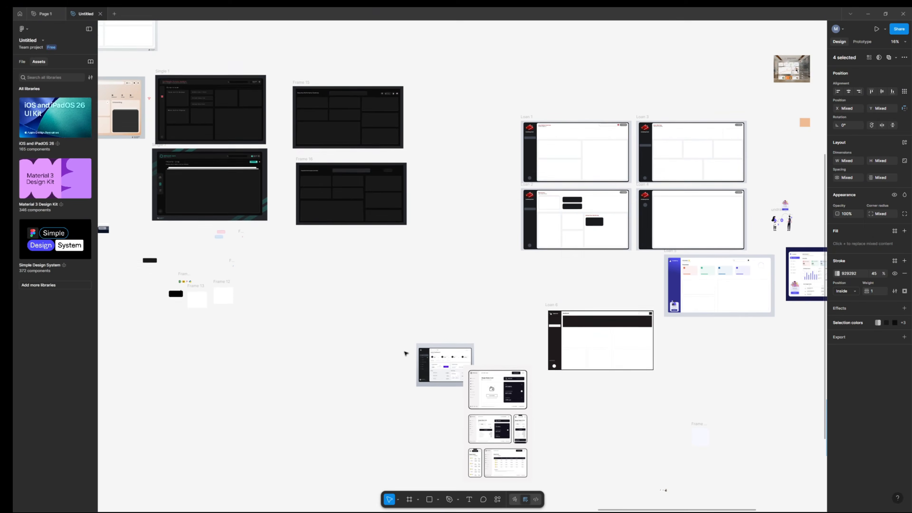
pyautogui.keyDown('ctrl'); pyautogui.scroll(-5, 402, 352); pyautogui.keyUp('ctrl')
pyautogui.keyDown('ctrl'); pyautogui.scroll(3, 402, 352); pyautogui.keyUp('ctrl')
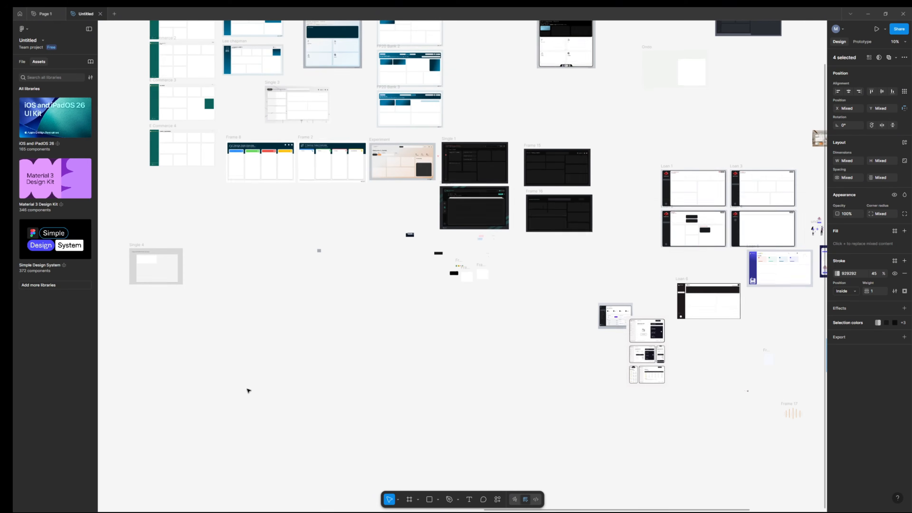
pyautogui.scroll(3, 420, 386)
pyautogui.keyDown('ctrl'); pyautogui.scroll(2, 425, 425); pyautogui.keyUp('ctrl')
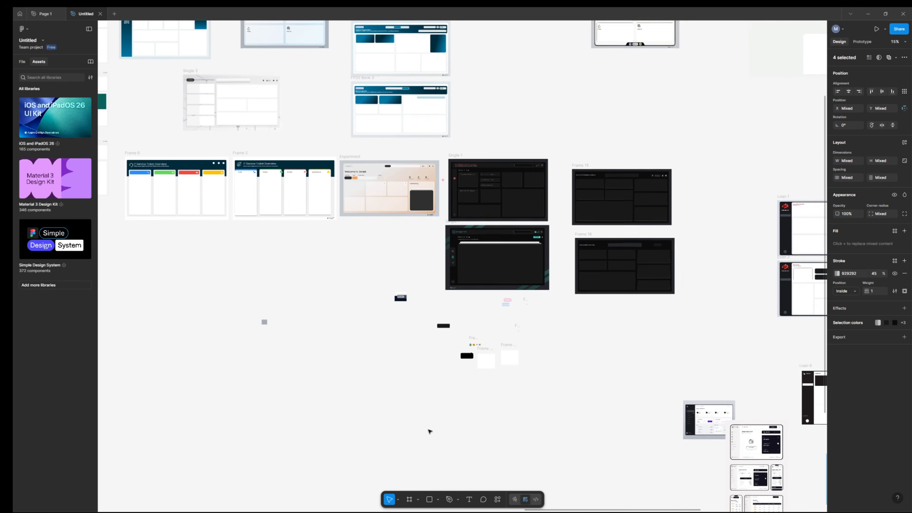
pyautogui.keyDown('ctrl'); pyautogui.scroll(2, 485, 425); pyautogui.keyUp('ctrl')
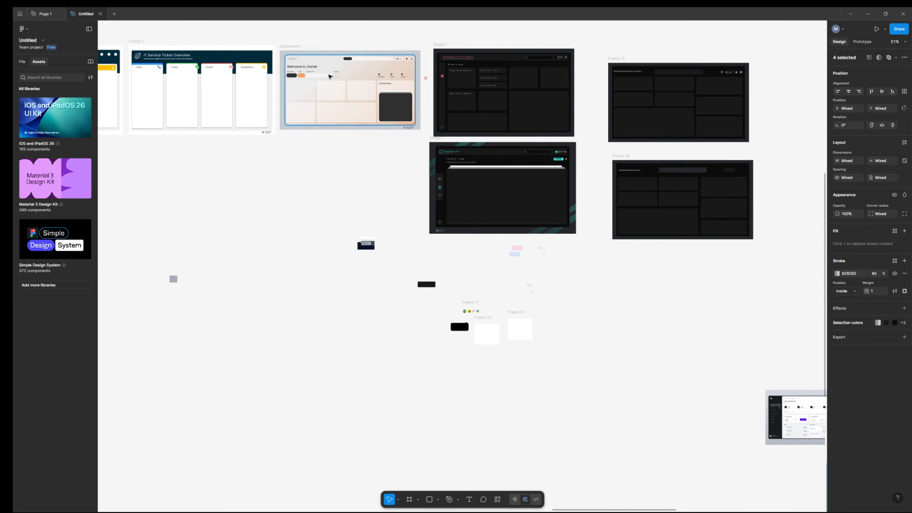
# Step: Return to the four coloured merchandise dashboard frames, clear the selection, and show the file's pages and layers
pyautogui.moveTo(620, 509); pyautogui.dragTo(778, 499)
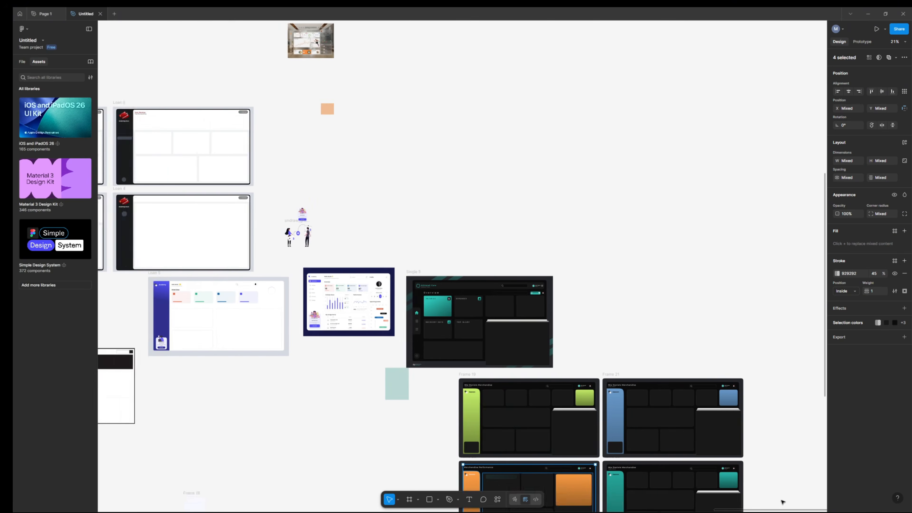
pyautogui.scroll(-5, 568, 291)
pyautogui.keyDown('ctrl'); pyautogui.scroll(3, 412, 389); pyautogui.keyUp('ctrl')
pyautogui.scroll(1, 412, 391)
pyautogui.click(414, 393)
pyautogui.scroll(2, 414, 395)
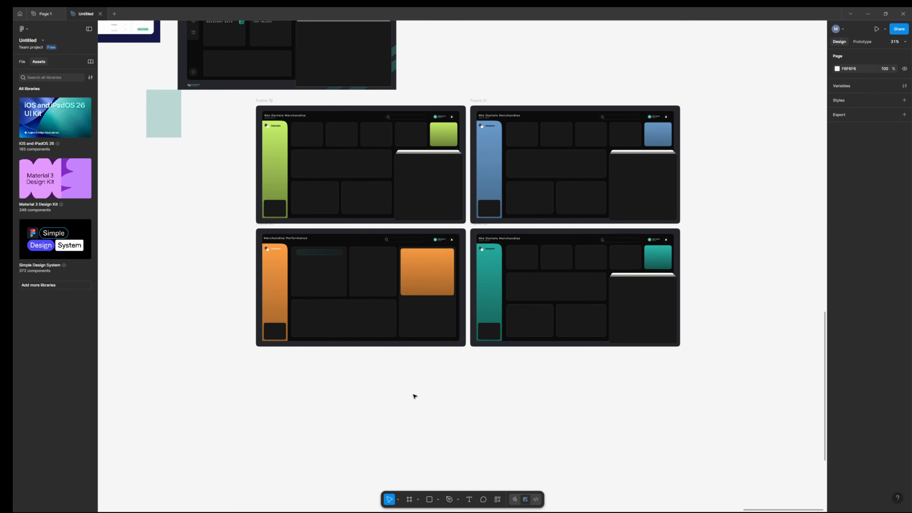
pyautogui.keyDown('ctrl'); pyautogui.scroll(1, 414, 398); pyautogui.keyUp('ctrl')
pyautogui.scroll(1, 415, 398)
pyautogui.keyDown('ctrl'); pyautogui.scroll(1, 414, 400); pyautogui.keyUp('ctrl')
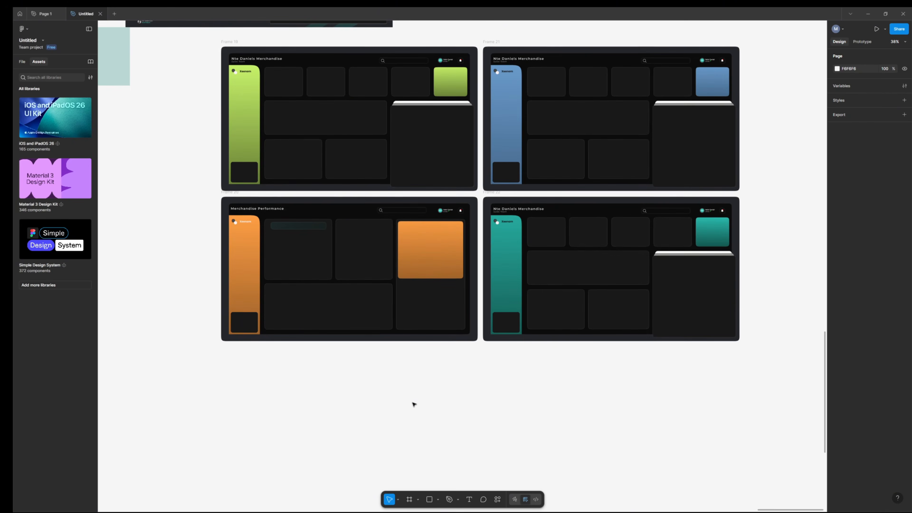
pyautogui.scroll(1, 413, 404)
pyautogui.scroll(2, 389, 442)
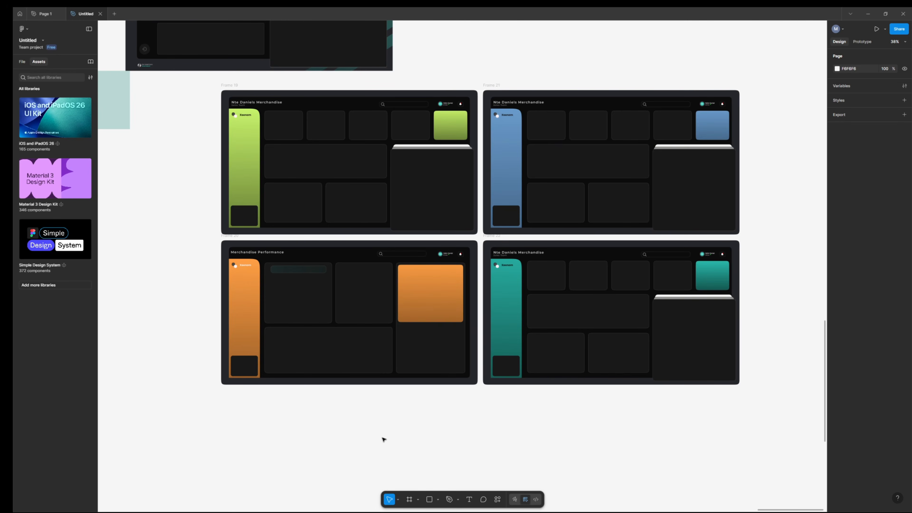
pyautogui.scroll(1, 383, 439)
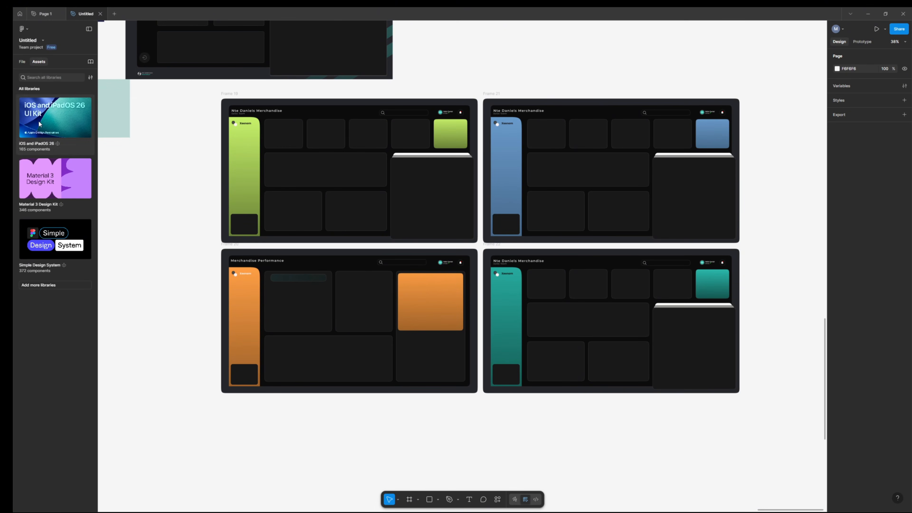
pyautogui.click(22, 61)
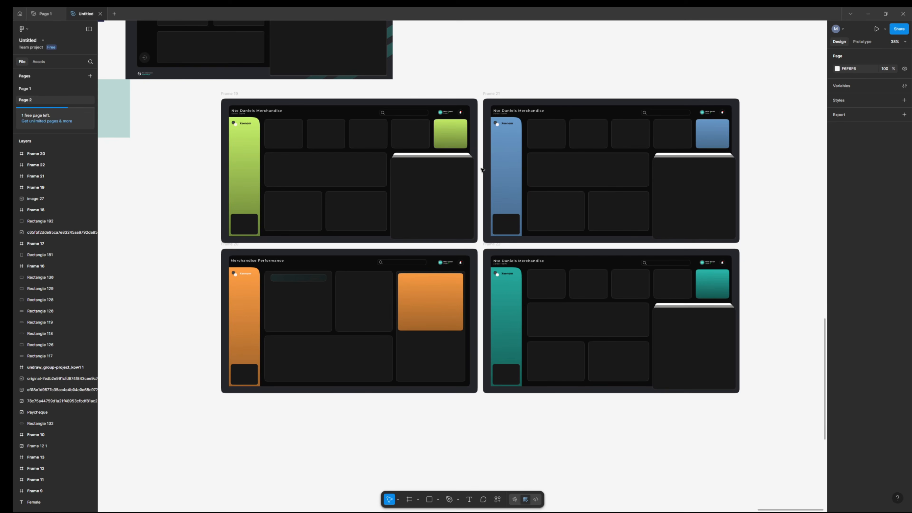
# Step: Switch to the browser and search Dribbble for "sales dashboard" designs
pyautogui.moveTo(569, 512)
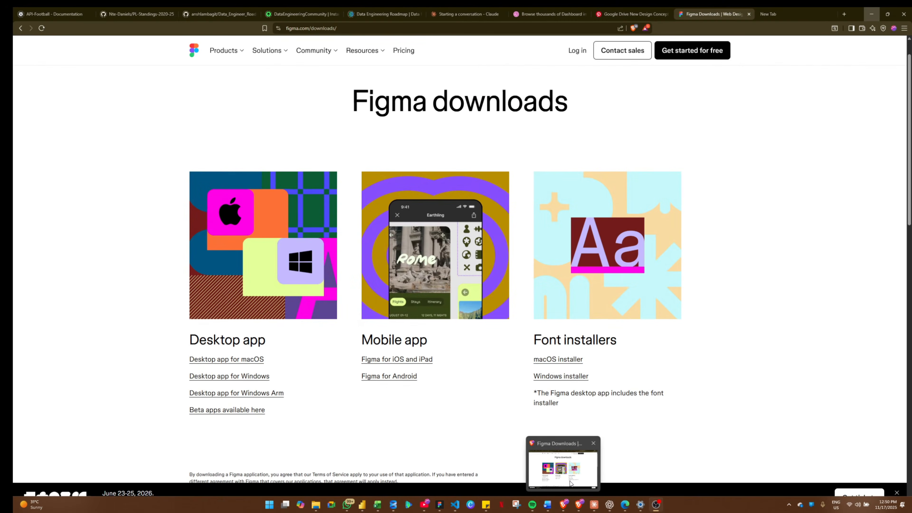
pyautogui.click(568, 479)
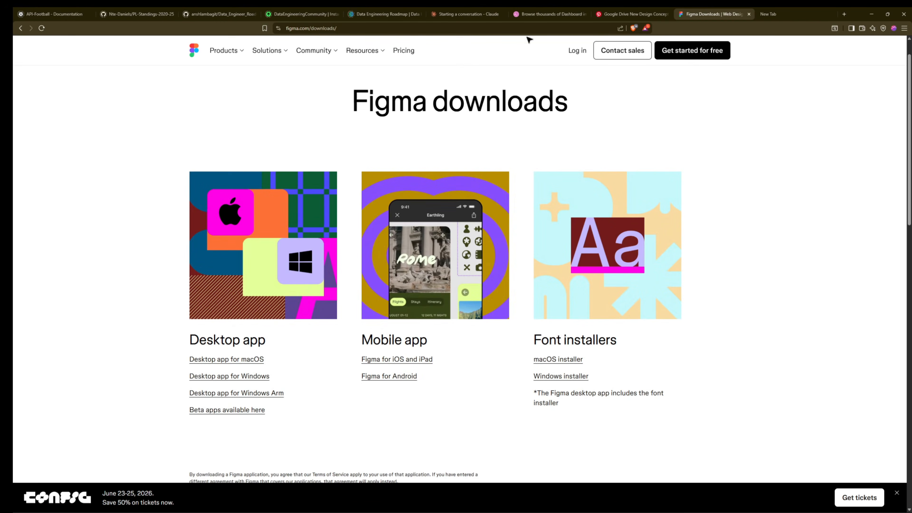
pyautogui.click(525, 14)
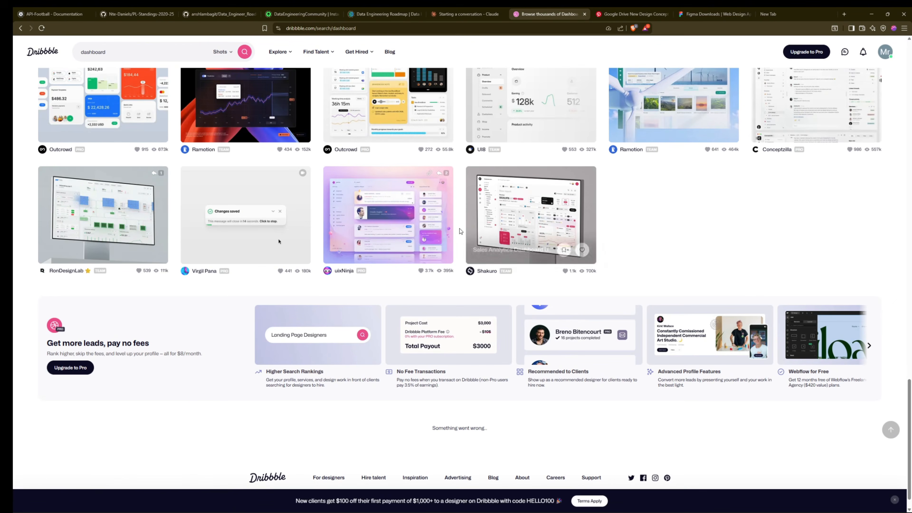
pyautogui.scroll(20, 461, 231)
pyautogui.scroll(10, 305, 92)
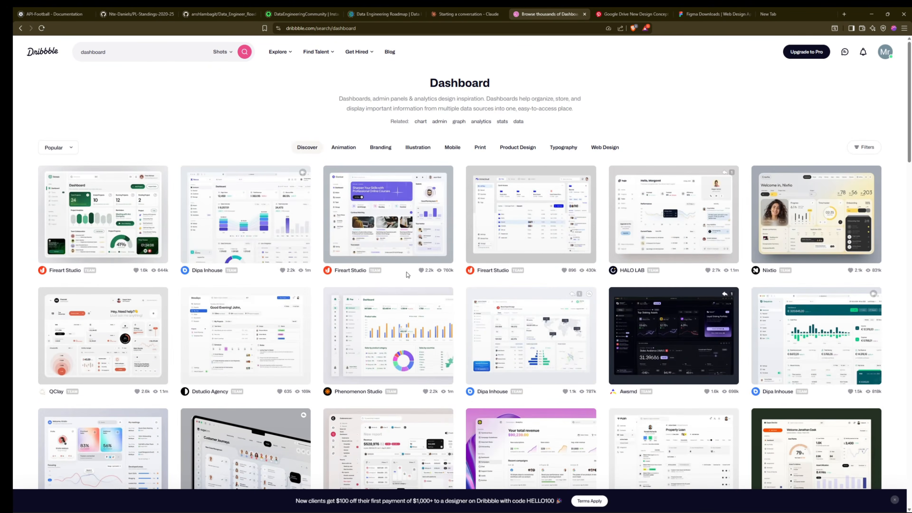
pyautogui.click(90, 57)
pyautogui.moveTo(127, 50); pyautogui.dragTo(24, 54)
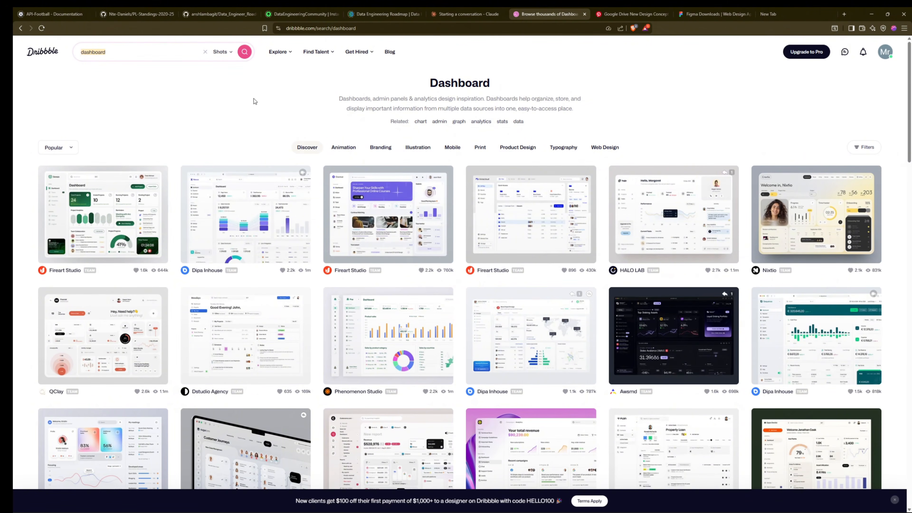
pyautogui.write('sales')
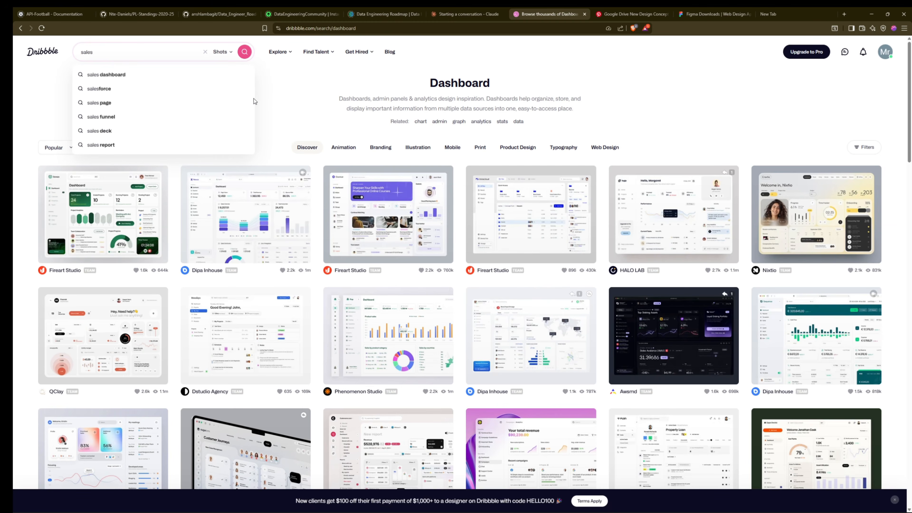
pyautogui.click(138, 74)
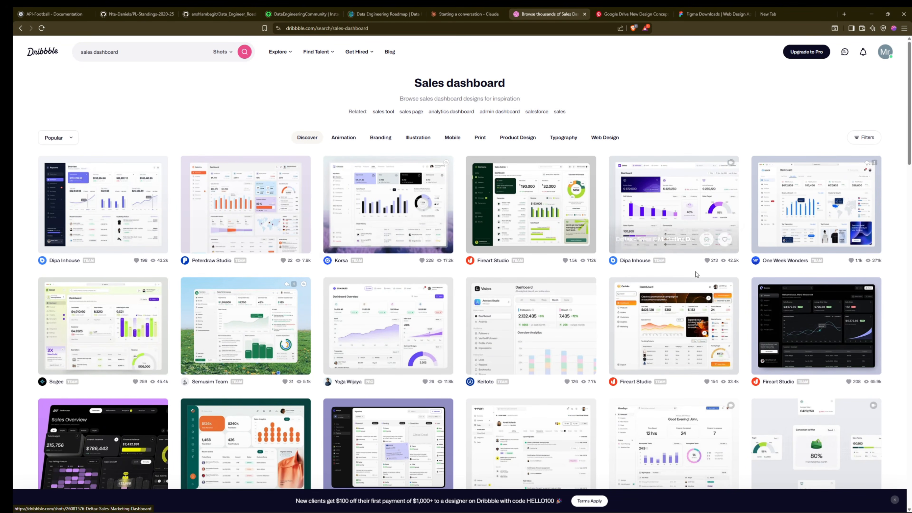
# Step: Browse the sales dashboard shots on Dribbble for layout inspiration
pyautogui.scroll(-4, 570, 320)
pyautogui.scroll(-5, 571, 320)
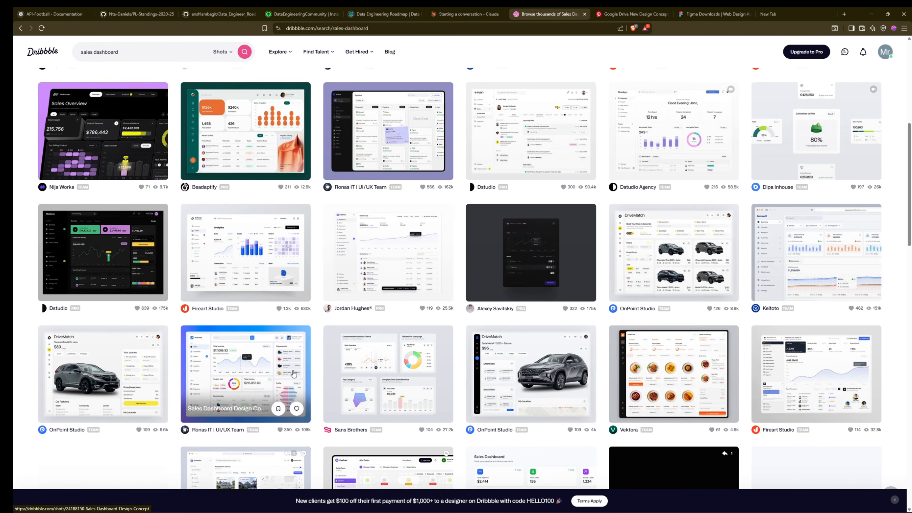
pyautogui.scroll(-10, 602, 418)
pyautogui.scroll(5, 560, 411)
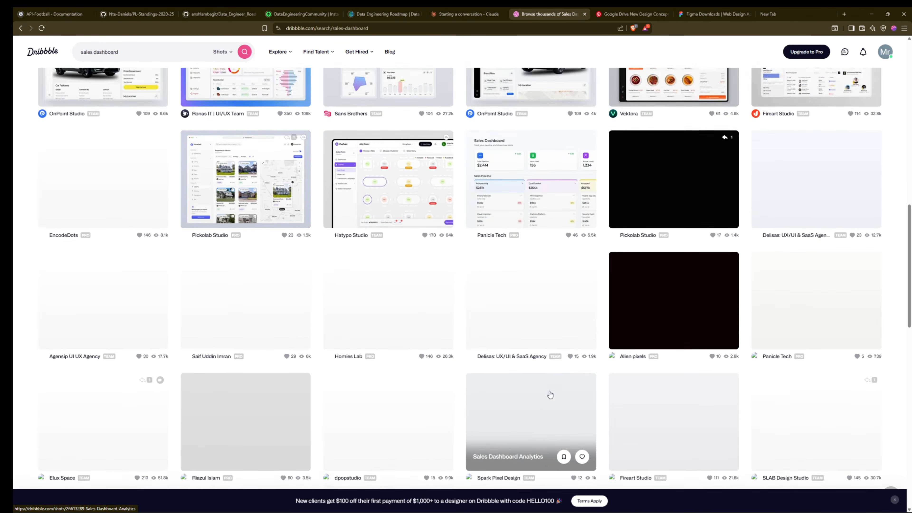
pyautogui.scroll(7, 538, 409)
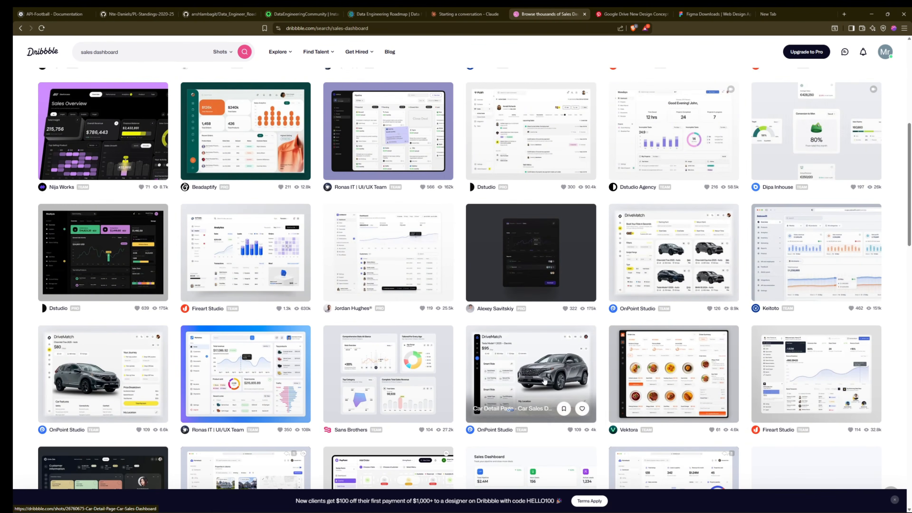
# Step: View the Google Drive New Design Concept pin on Pinterest and return to the Figma file
pyautogui.click(630, 11)
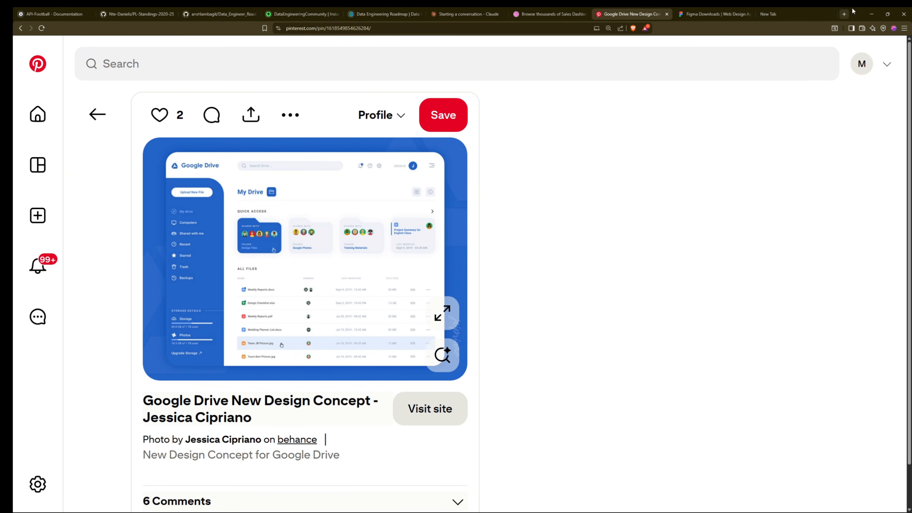
pyautogui.moveTo(856, 10); pyautogui.dragTo(596, 8)
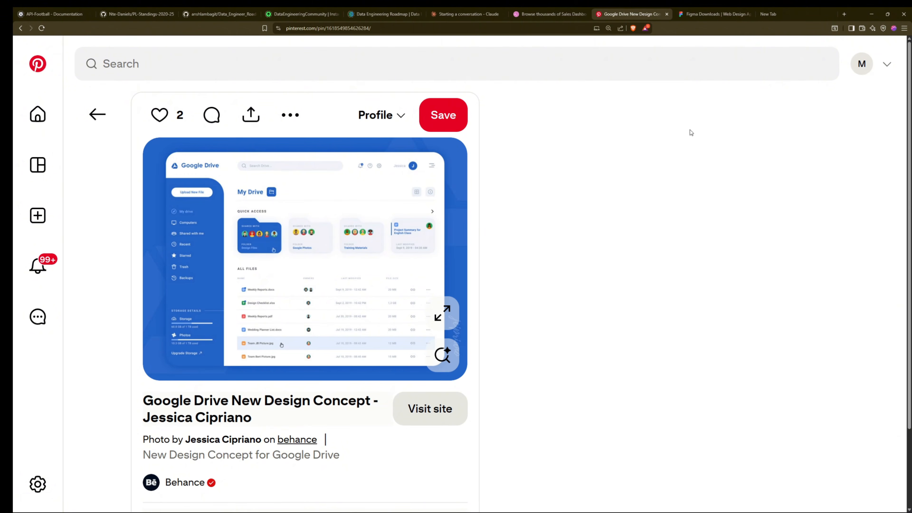
pyautogui.click(872, 14)
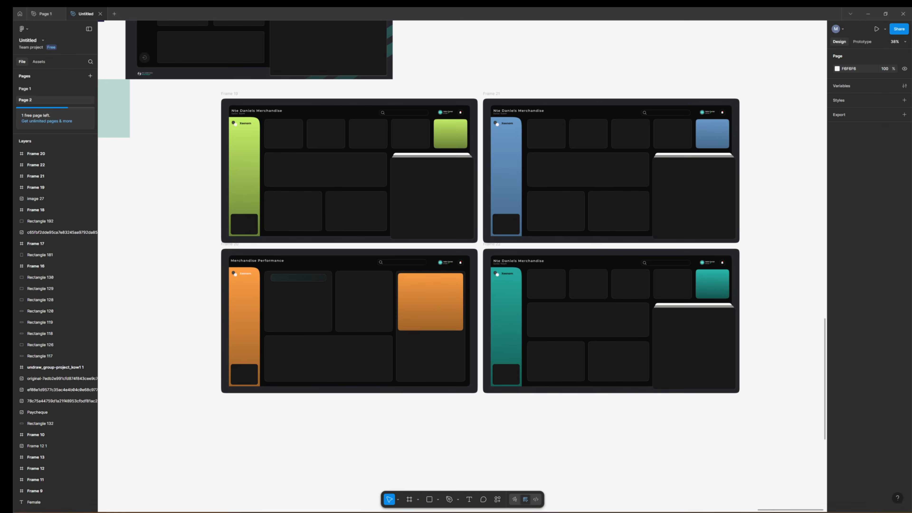
# Step: Switch to the onyx 25 report in Power BI and view its Merch Performance page
pyautogui.moveTo(346, 506)
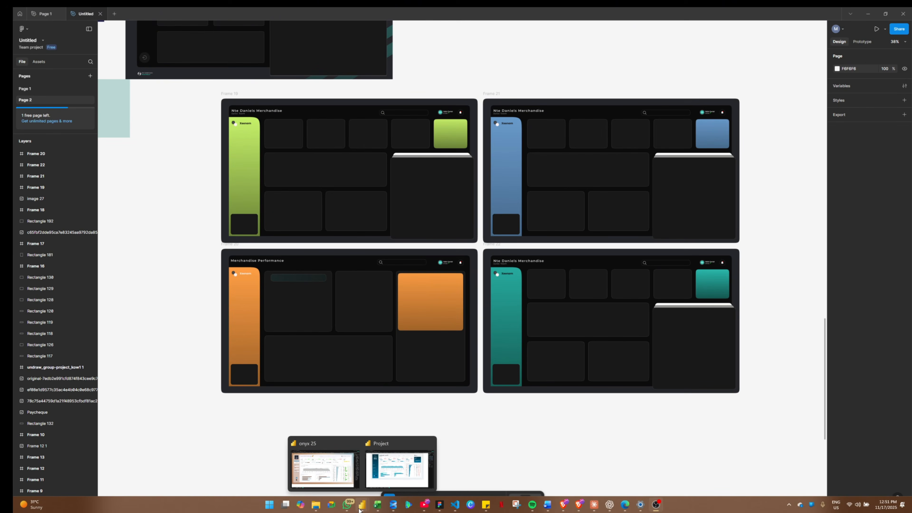
pyautogui.click(319, 474)
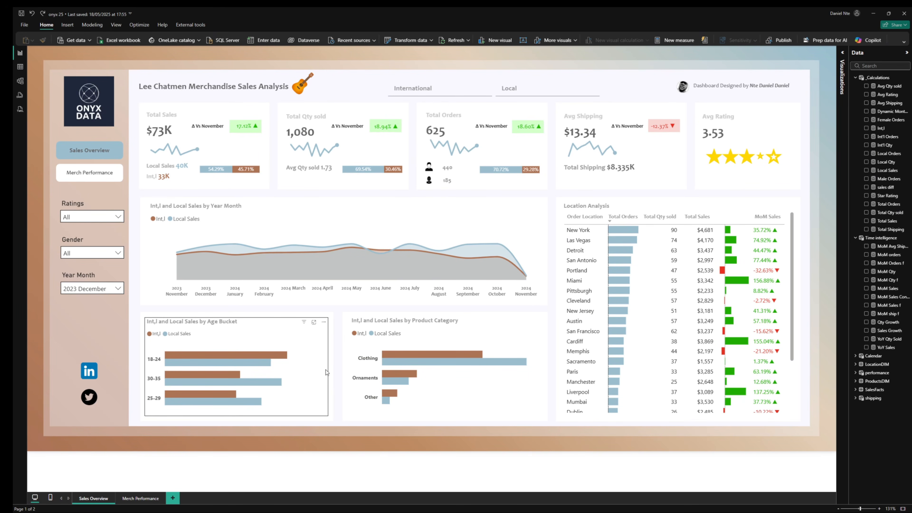
pyautogui.click(153, 499)
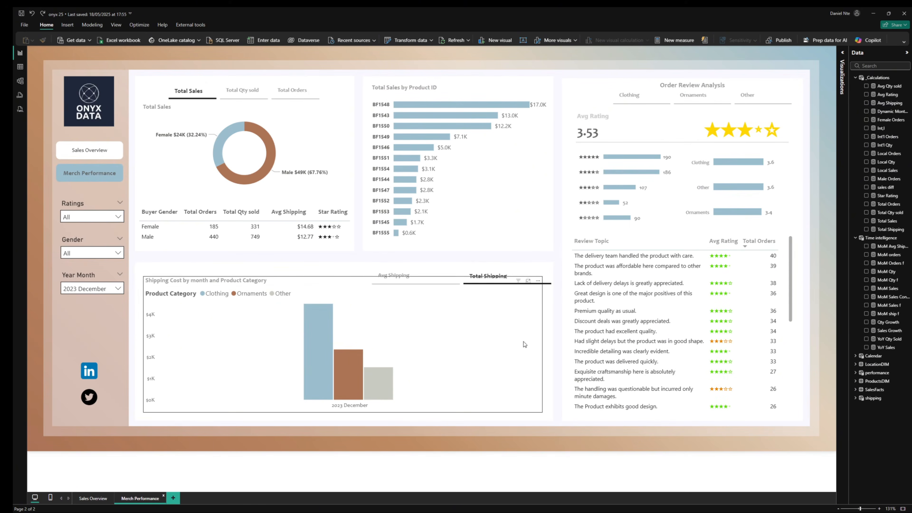
# Step: Show average shipping in the shipping cost chart and clear the Year Month slicer
pyautogui.click(412, 276)
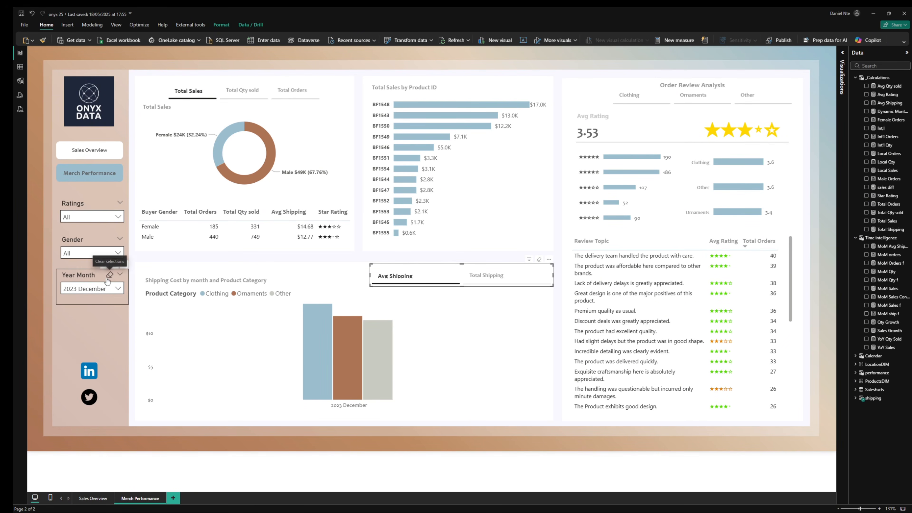
pyautogui.click(109, 275)
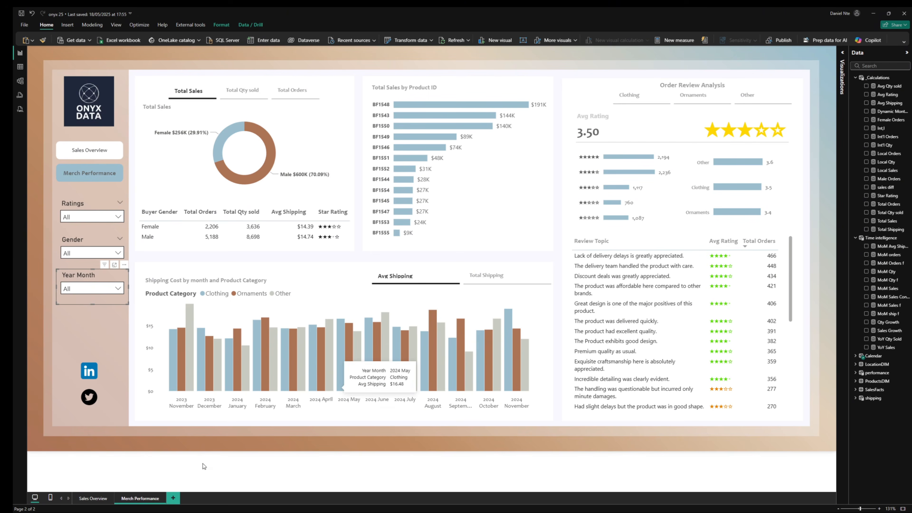
# Step: View the report's Sales Overview page and switch back to the Figma file, at the empty canvas below the merchandise frames
pyautogui.click(94, 498)
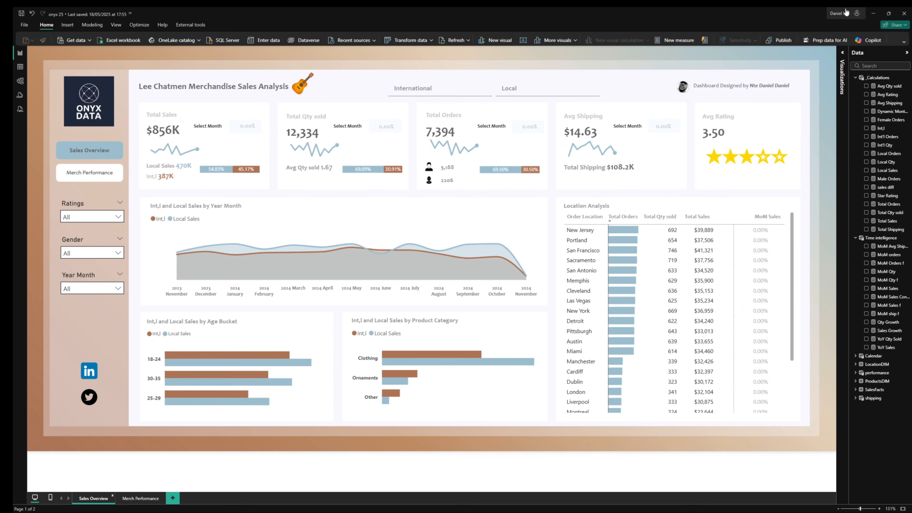
pyautogui.click(877, 14)
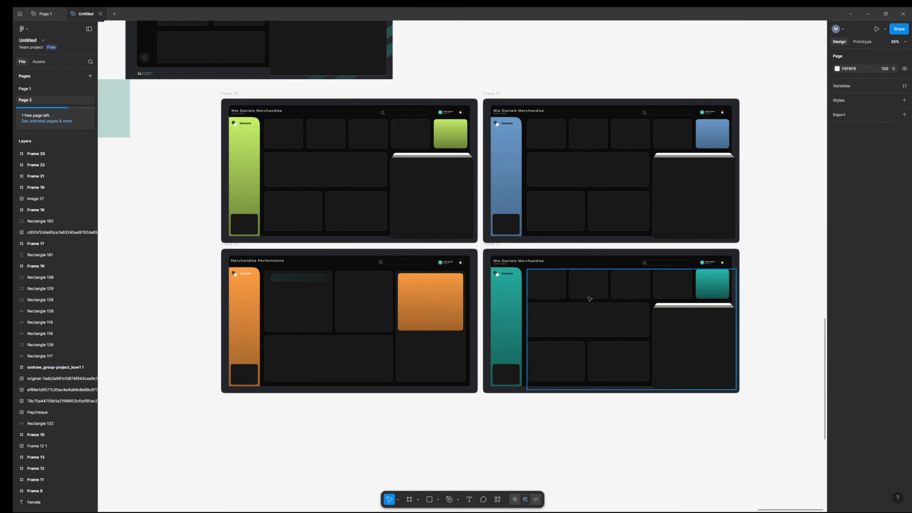
pyautogui.scroll(-5, 610, 332)
pyautogui.scroll(-1, 499, 340)
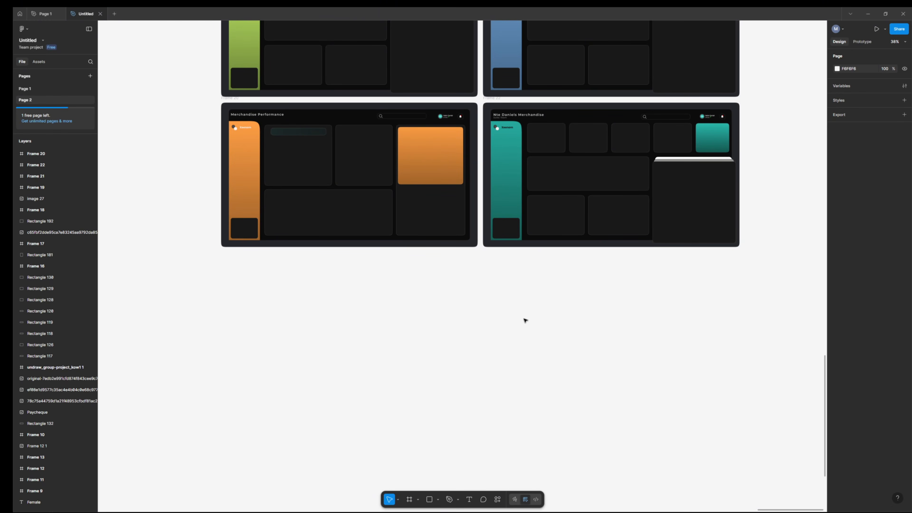
# Step: Draw a frame about 1725 × 809 on the empty canvas below the merchandise frames and centre it roughly beneath them
pyautogui.moveTo(354, 325); pyautogui.dragTo(661, 455)
pyautogui.press('f')
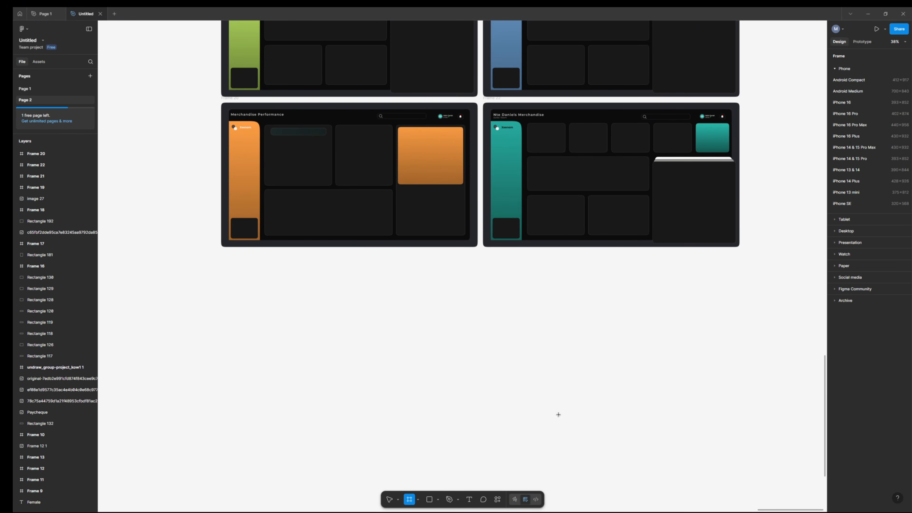
pyautogui.moveTo(432, 359); pyautogui.dragTo(663, 467)
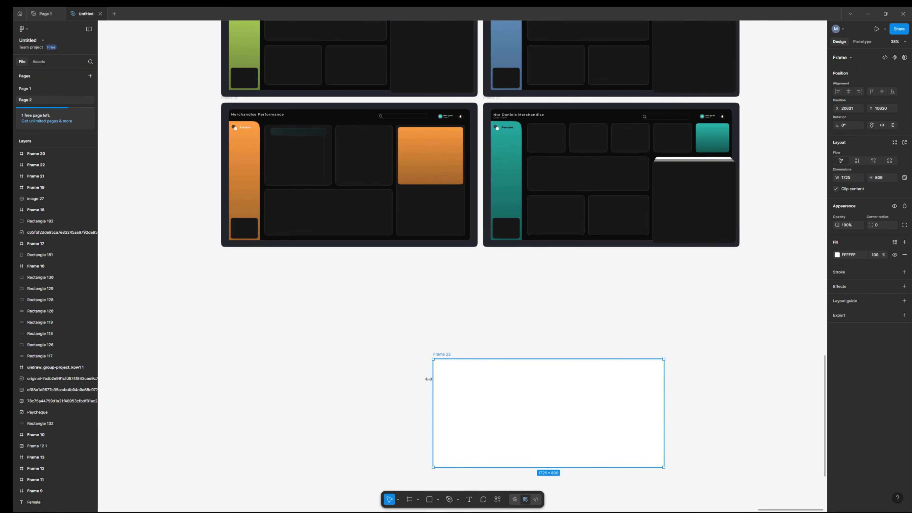
pyautogui.moveTo(534, 395); pyautogui.dragTo(465, 372)
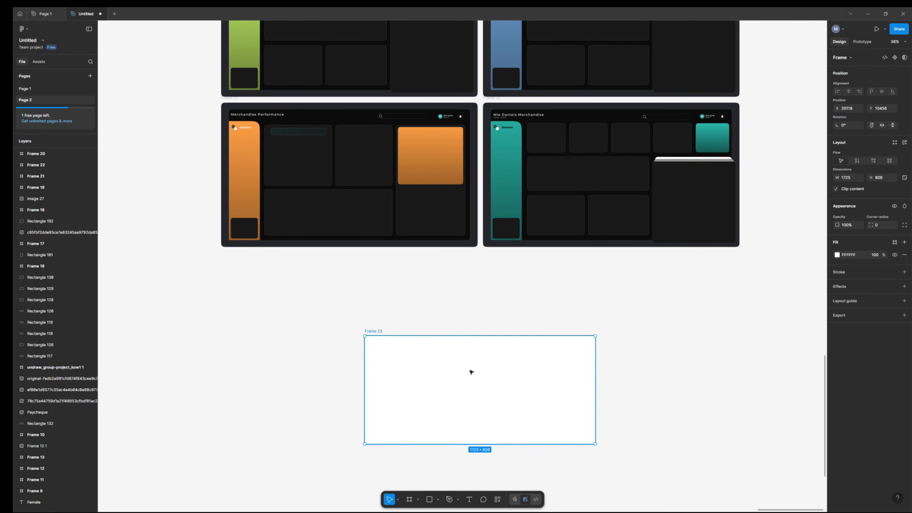
# Step: Rename the new frame as "merch sales 1"
pyautogui.doubleClick(371, 331)
pyautogui.write('med')
pyautogui.press('BackSpace')
pyautogui.write('rrd')
pyautogui.press('BackSpace')
pyautogui.write('rch ')
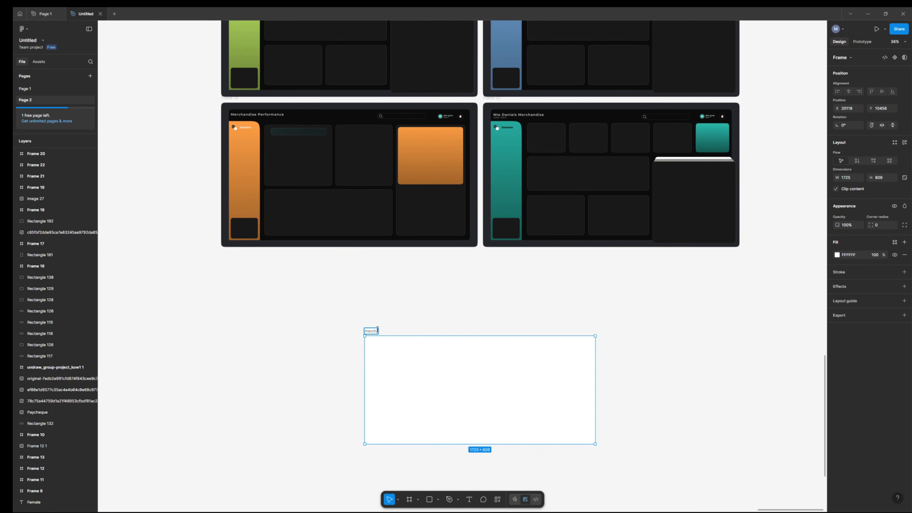
pyautogui.write('sales 1')
pyautogui.press('Return')
# Step: Set the merch sales 1 frame's size to 1920 wide and 1080 high
pyautogui.scroll(-2, 557, 388)
pyautogui.scroll(-1, 502, 305)
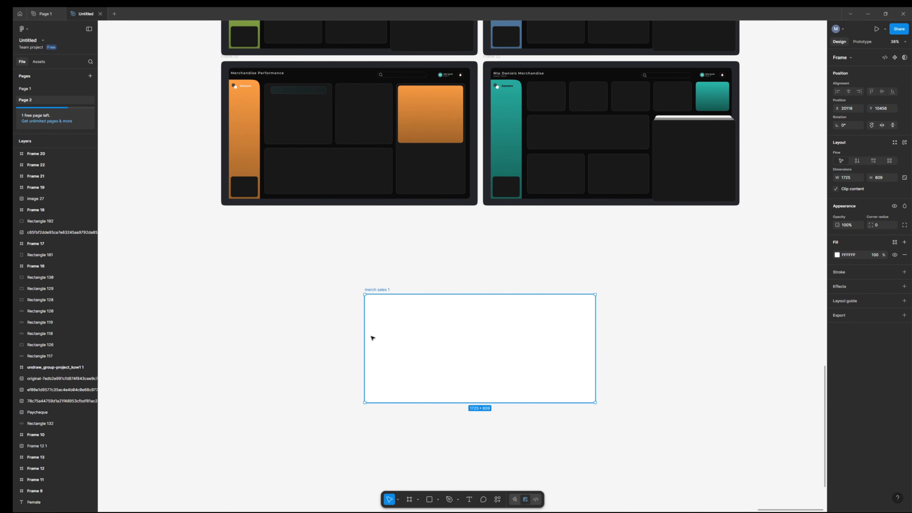
pyautogui.click(861, 179)
pyautogui.click(851, 180)
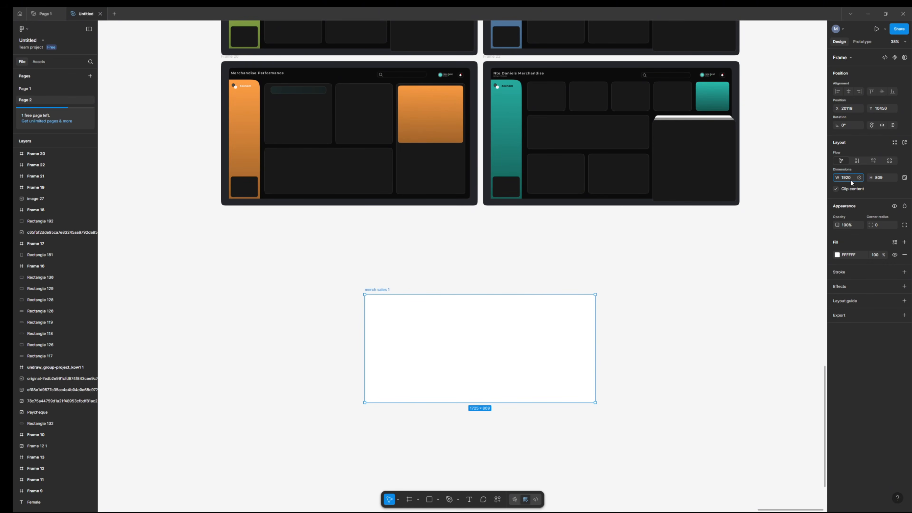
pyautogui.click(880, 178)
pyautogui.write('108')
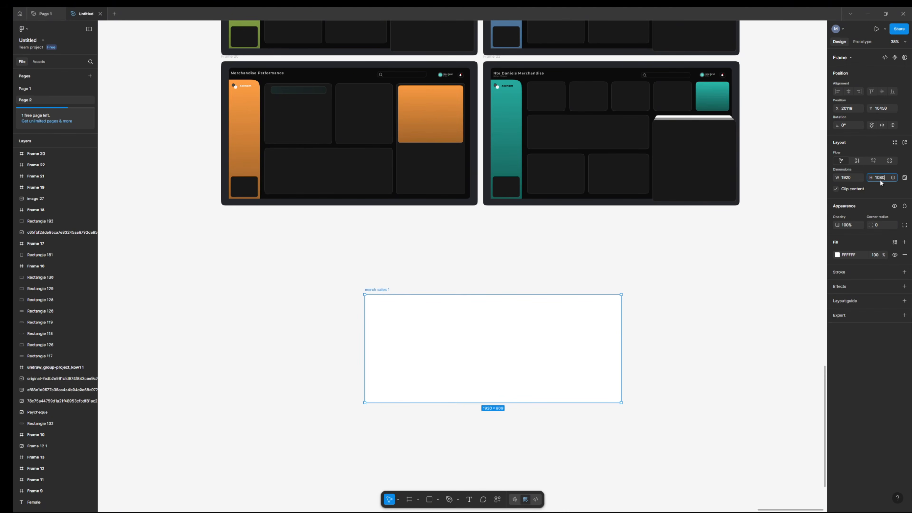
pyautogui.write('0')
pyautogui.press('Return')
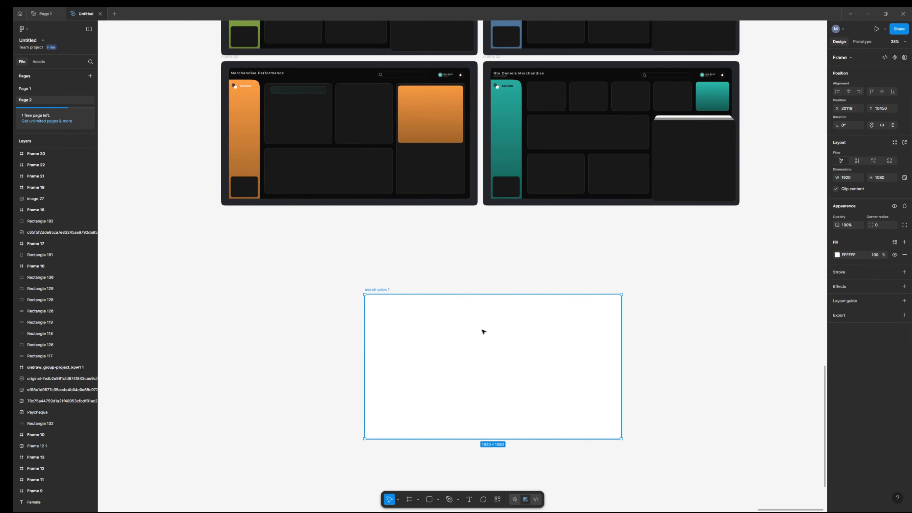
# Step: Examine the dimensions and corner radius of the teal merchandise frame, Frame 22, and return to the merch sales 1 frame
pyautogui.scroll(3, 505, 355)
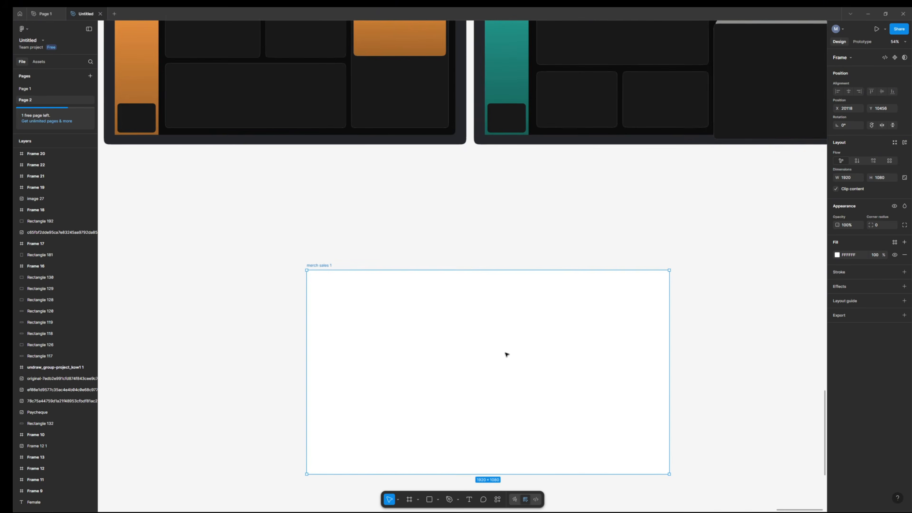
pyautogui.scroll(2, 506, 355)
pyautogui.scroll(-5, 505, 355)
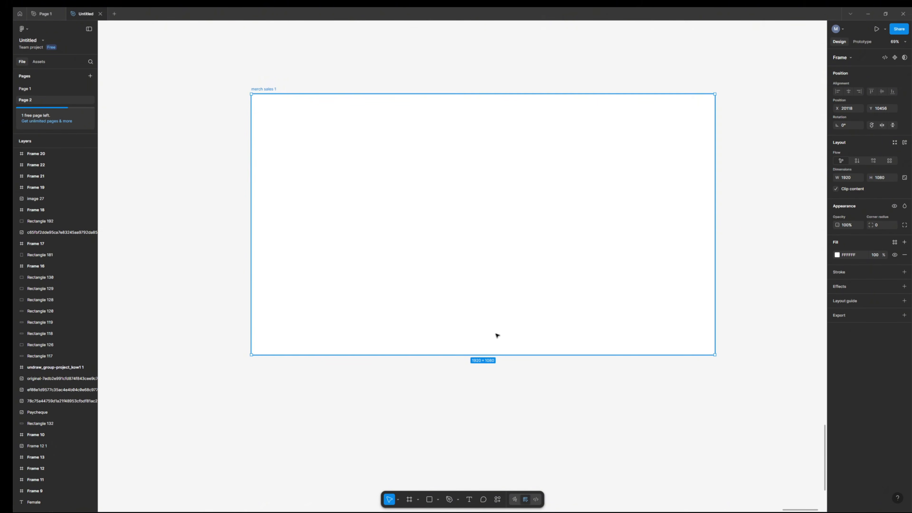
pyautogui.scroll(10, 485, 336)
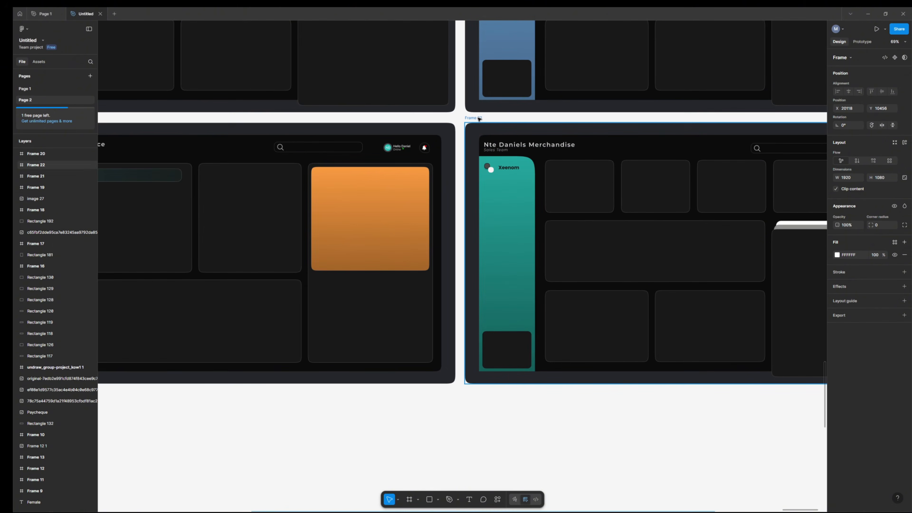
pyautogui.click(479, 119)
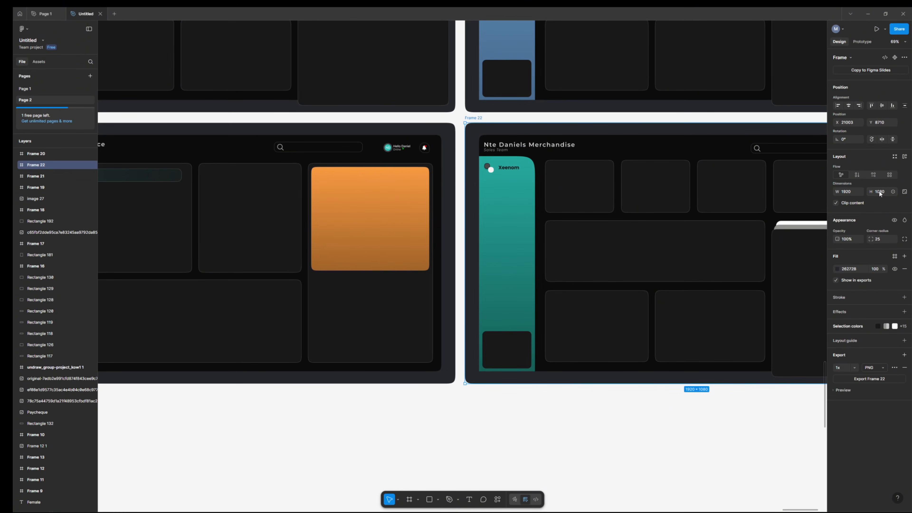
pyautogui.scroll(-3, 477, 416)
pyautogui.scroll(-10, 480, 402)
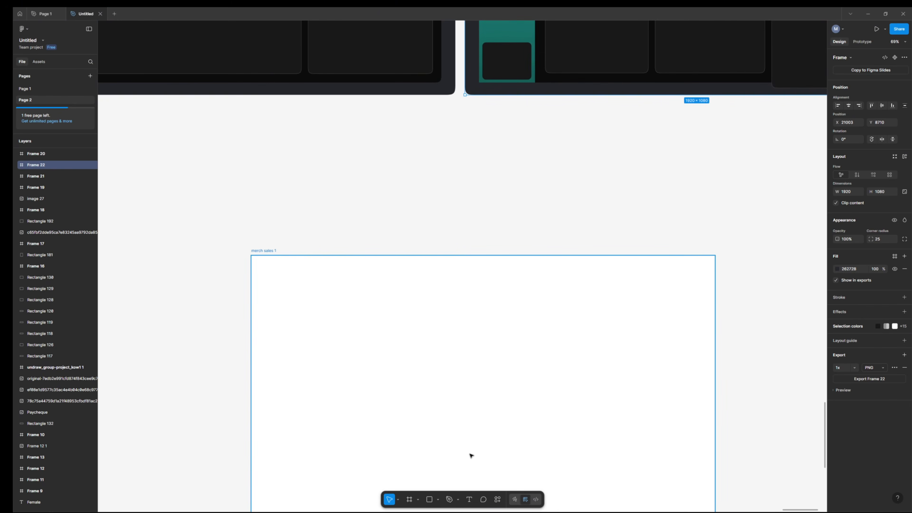
pyautogui.scroll(1, 472, 450)
pyautogui.scroll(-2, 440, 370)
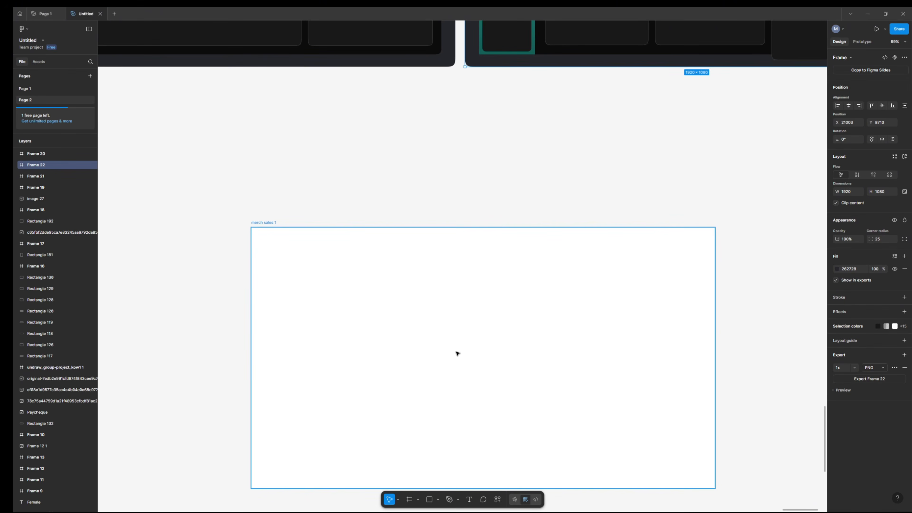
pyautogui.scroll(8, 457, 353)
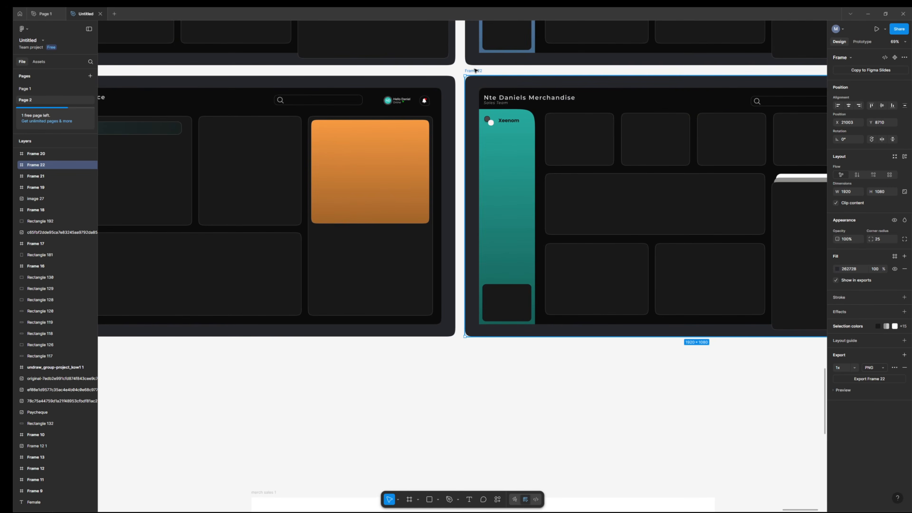
pyautogui.scroll(-10, 482, 405)
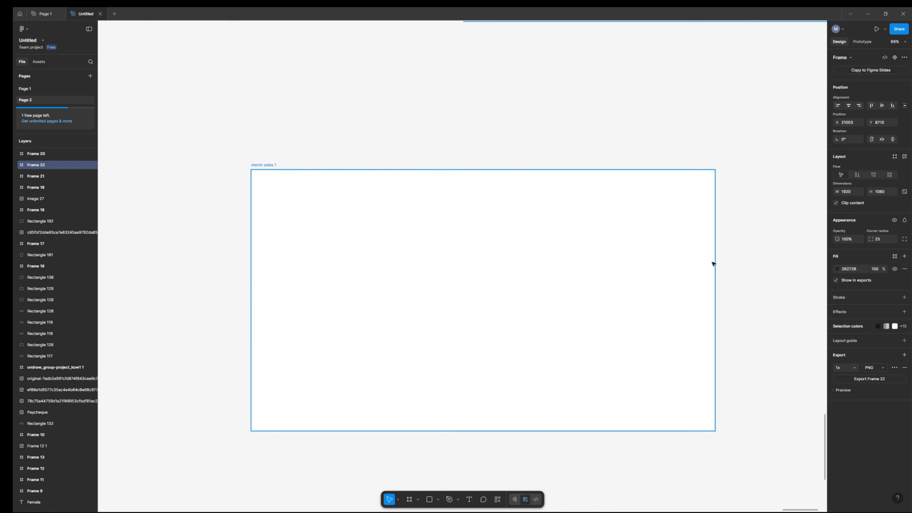
# Step: Set the merch sales 1 frame's corner radius to 25 and raise its corner smoothing to around the iOS mark
pyautogui.press('Escape')
pyautogui.click(377, 211)
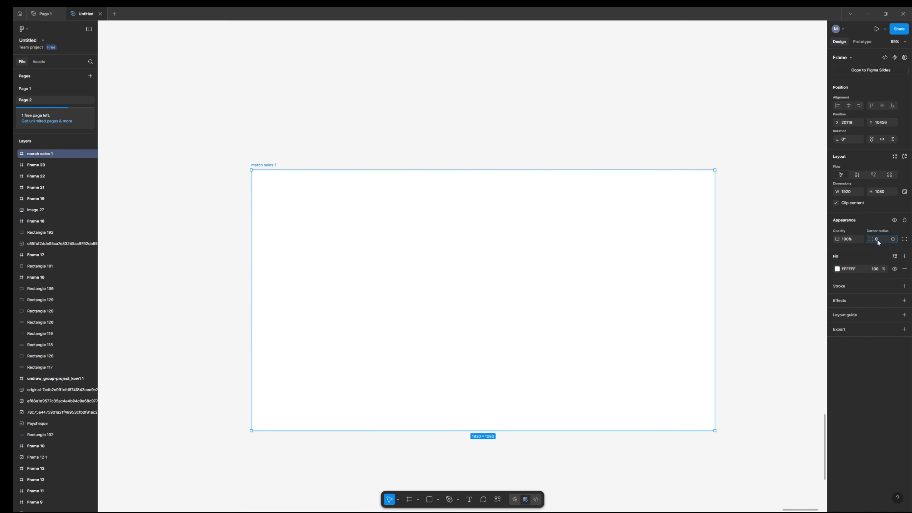
pyautogui.press('Return')
pyautogui.click(904, 239)
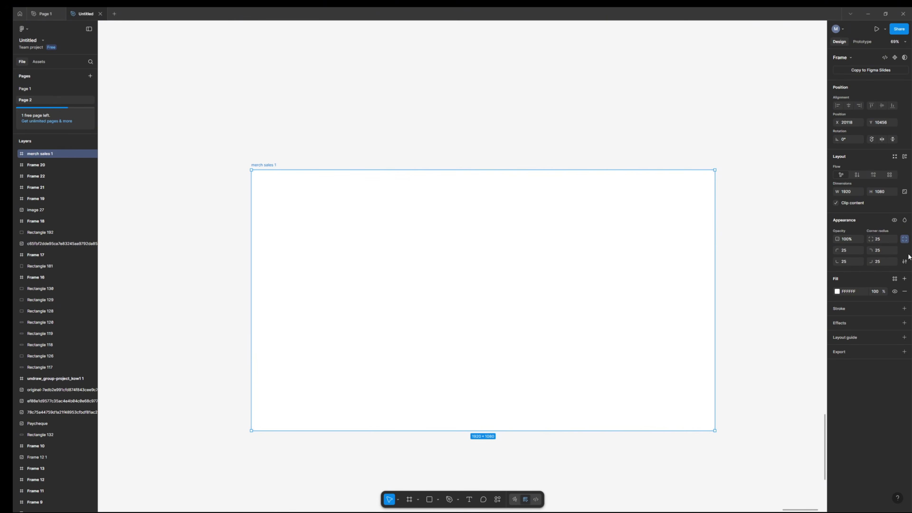
pyautogui.click(904, 261)
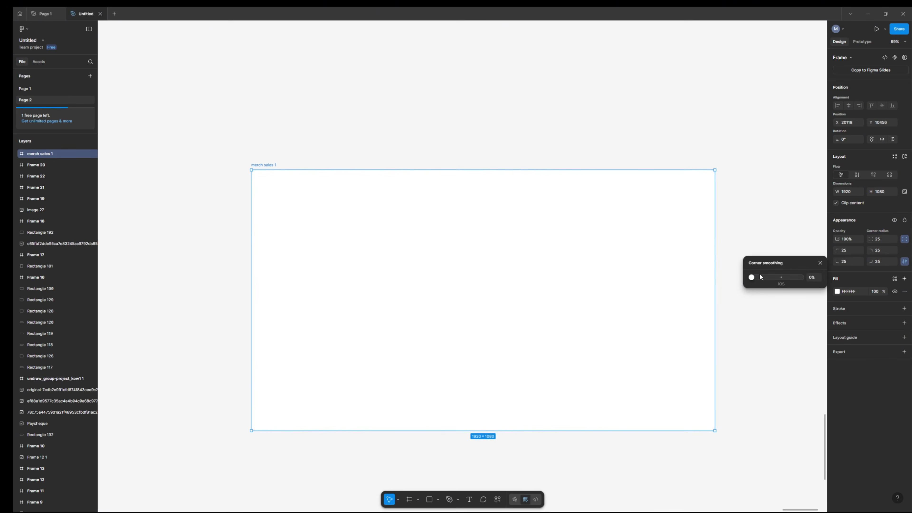
pyautogui.moveTo(753, 279); pyautogui.dragTo(785, 286)
pyautogui.click(777, 197)
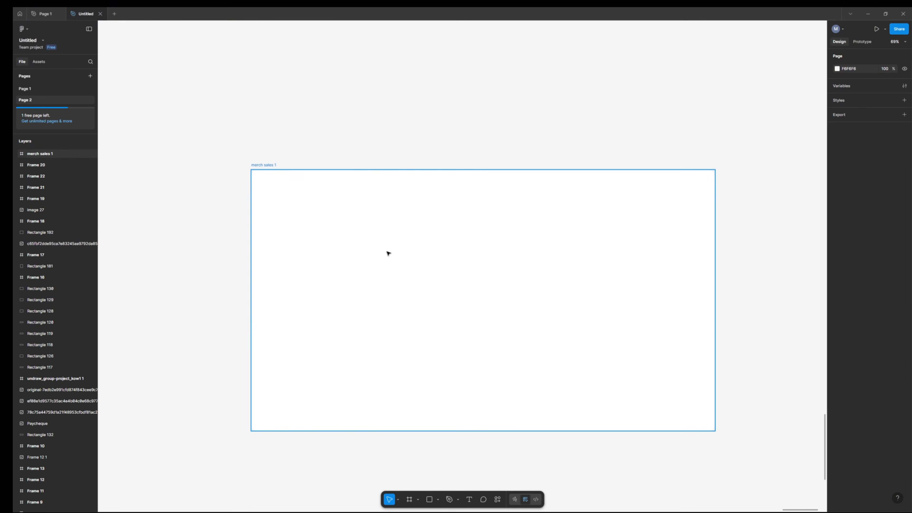
# Step: Compare the frame with the merchandise frames above, and open the Screenshots folder inside Pictures in File Explorer
pyautogui.scroll(2, 420, 361)
pyautogui.scroll(10, 423, 364)
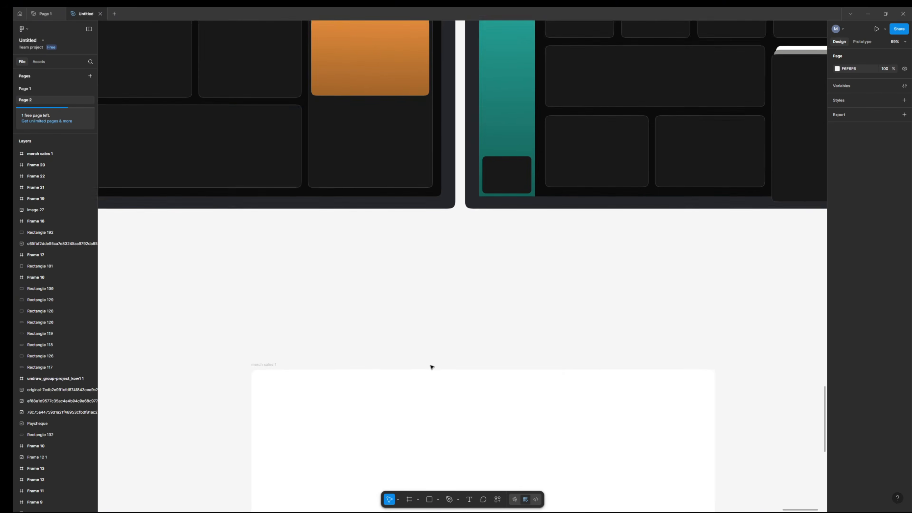
pyautogui.scroll(-3, 429, 366)
pyautogui.scroll(-5, 524, 367)
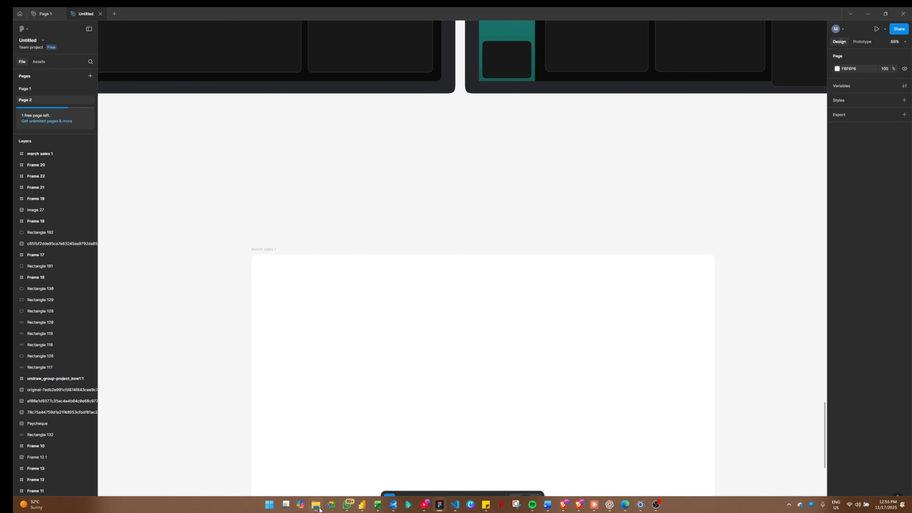
pyautogui.click(316, 505)
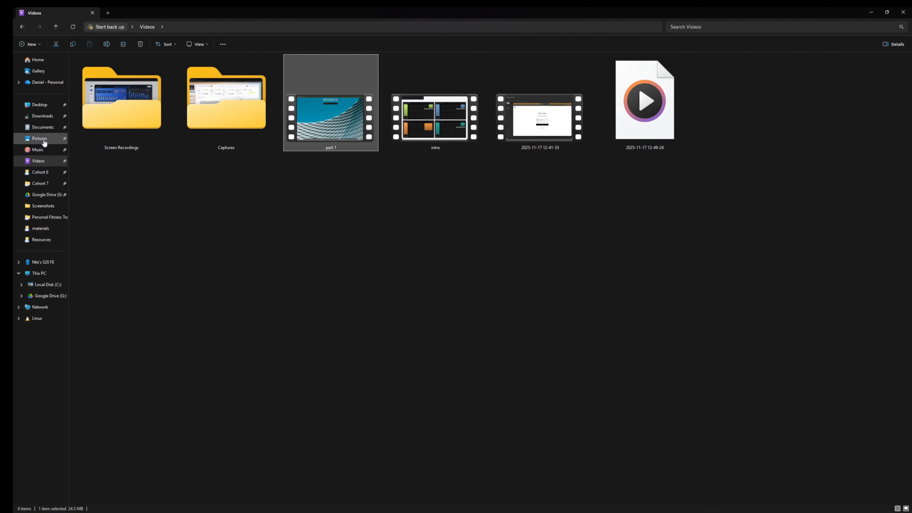
pyautogui.click(39, 138)
pyautogui.doubleClick(87, 67)
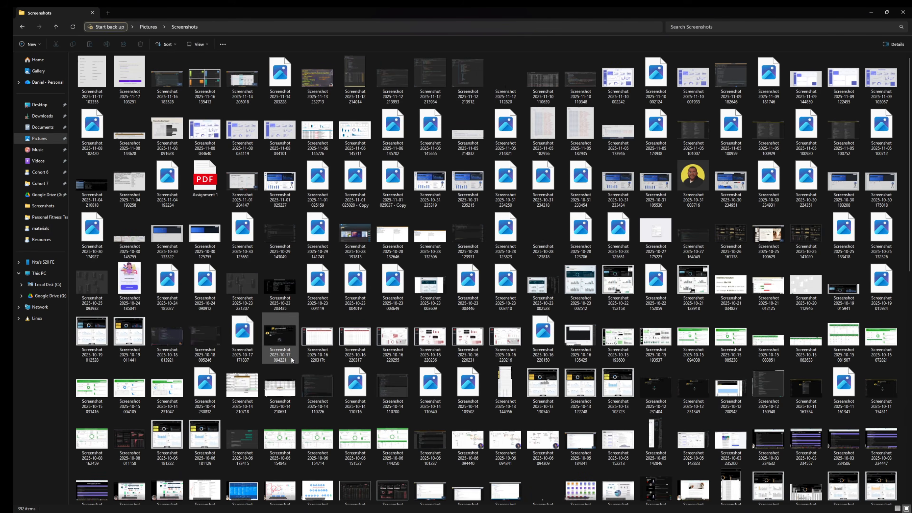
pyautogui.click(207, 137)
pyautogui.doubleClick(206, 136)
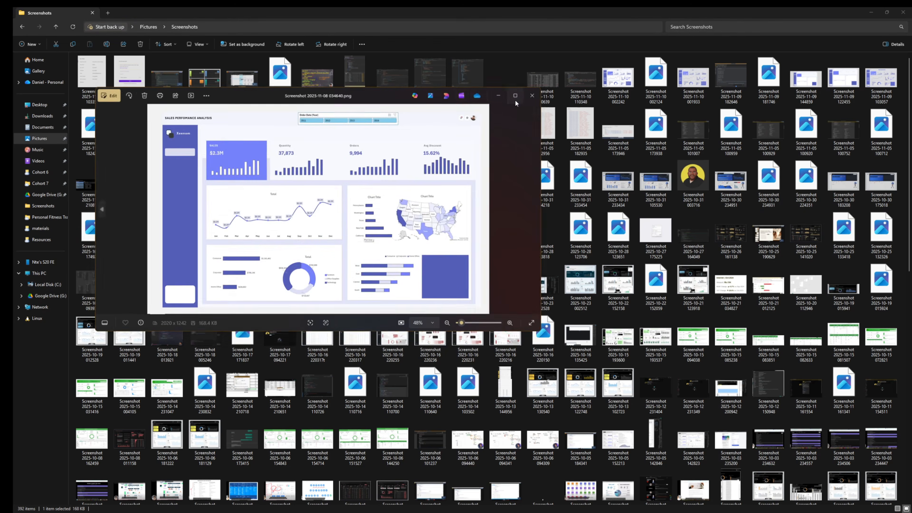
pyautogui.click(514, 98)
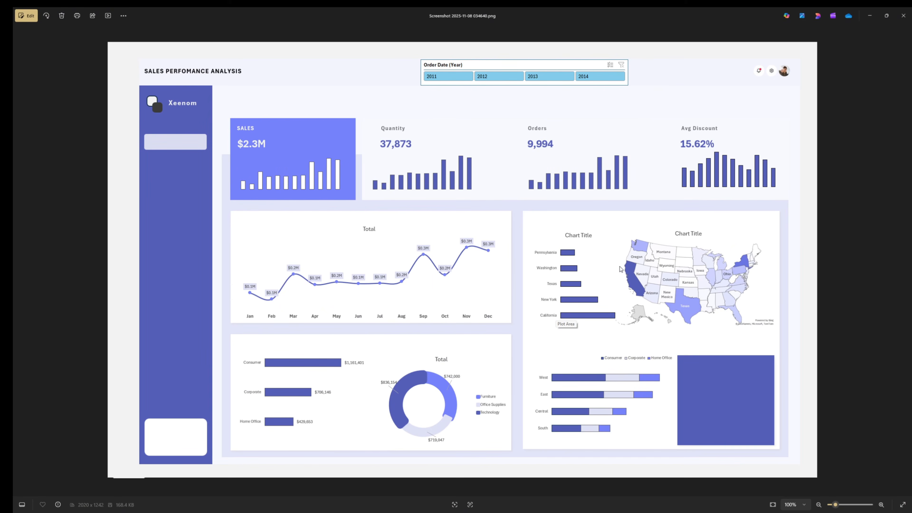
pyautogui.click(905, 261)
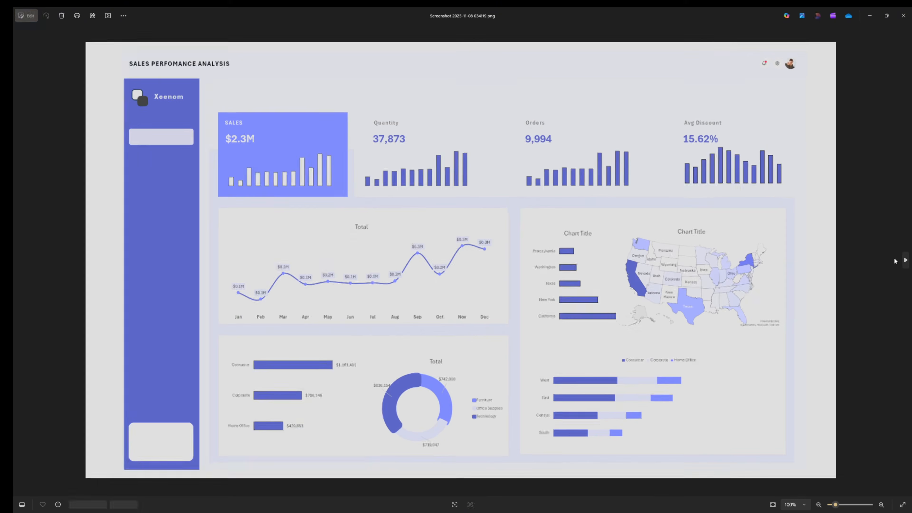
pyautogui.click(903, 15)
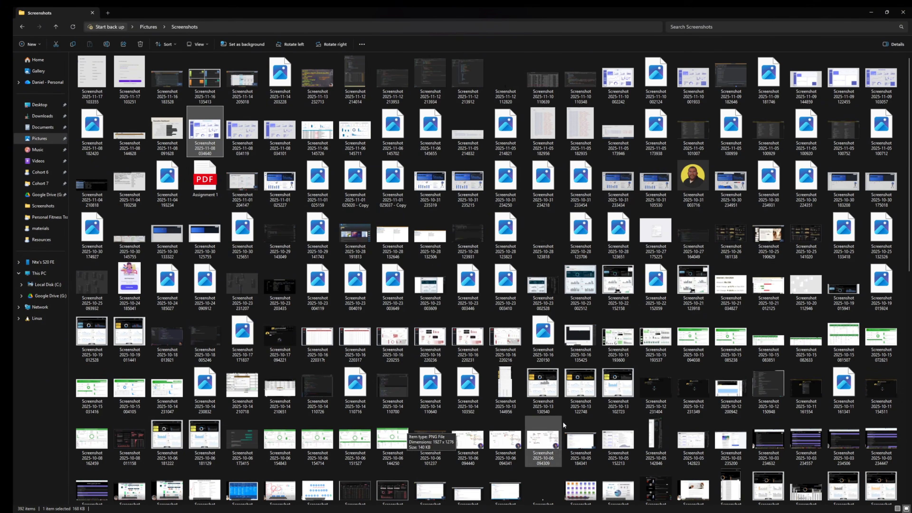
# Step: View the gold Executive Performance Summary screenshot and the blue fitness dashboard screenshot, returning to the Screenshots folder
pyautogui.doubleClick(736, 237)
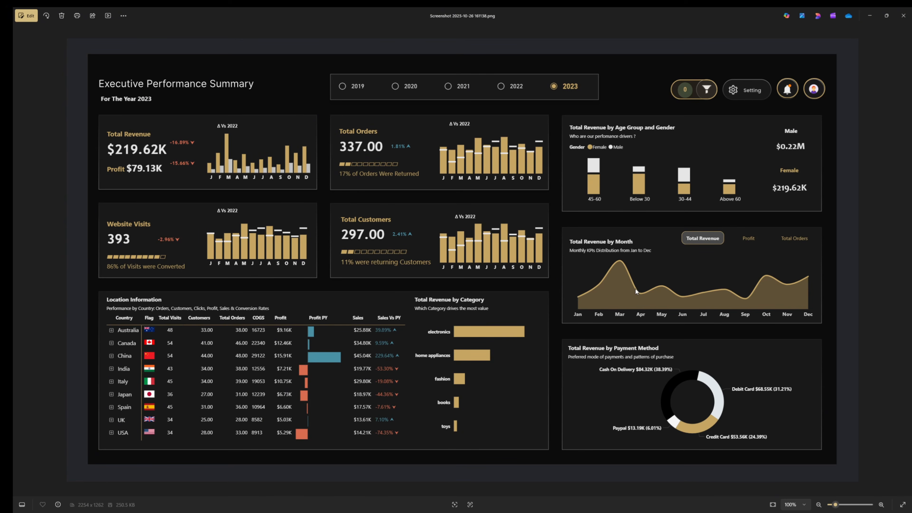
pyautogui.click(869, 15)
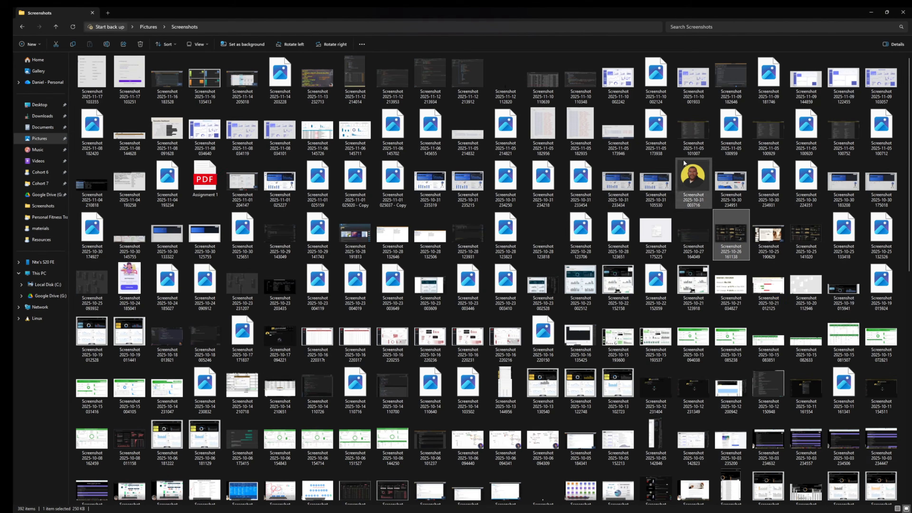
pyautogui.doubleClick(731, 179)
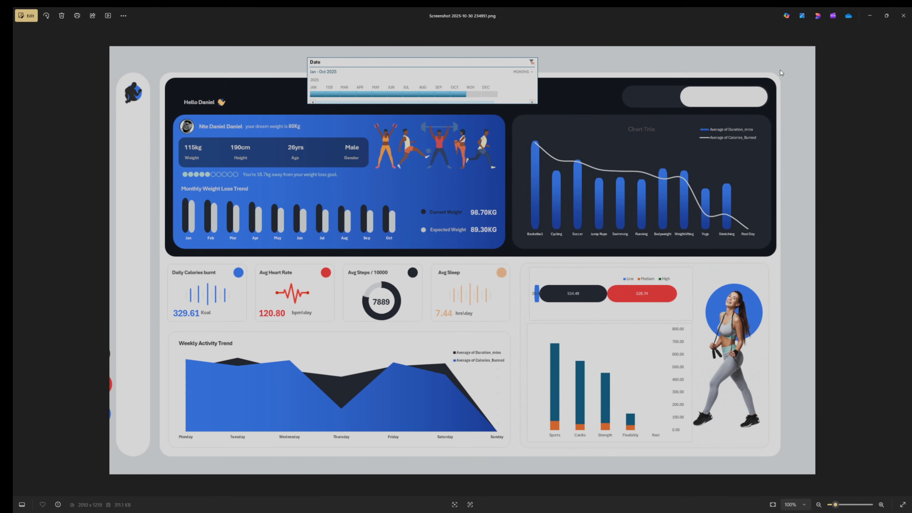
pyautogui.click(869, 16)
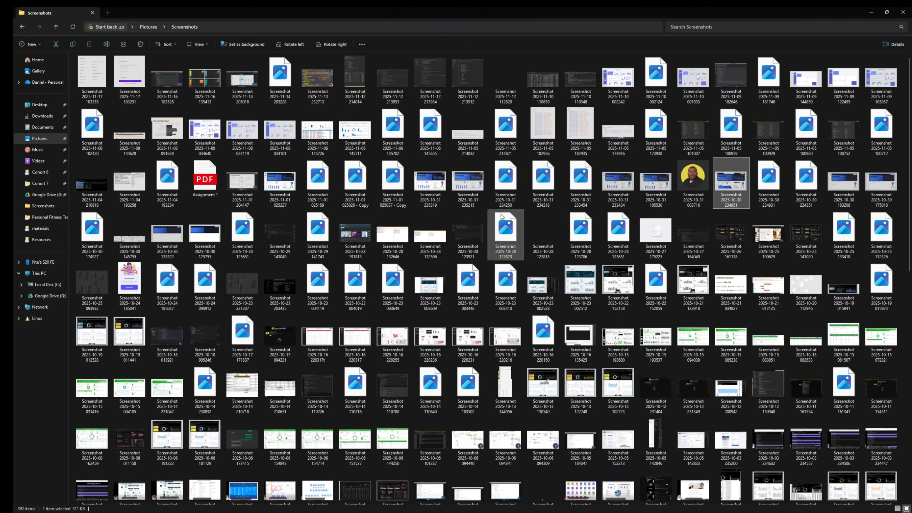
# Step: Return to the Figma file and view the orange and teal merchandise frames above merch sales 1
pyautogui.click(868, 14)
pyautogui.scroll(5, 524, 372)
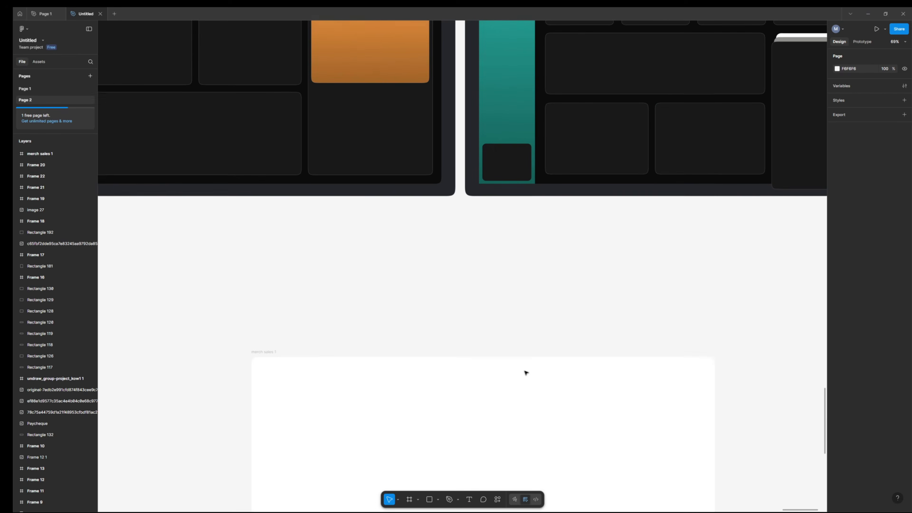
pyautogui.scroll(5, 527, 375)
pyautogui.scroll(-2, 526, 376)
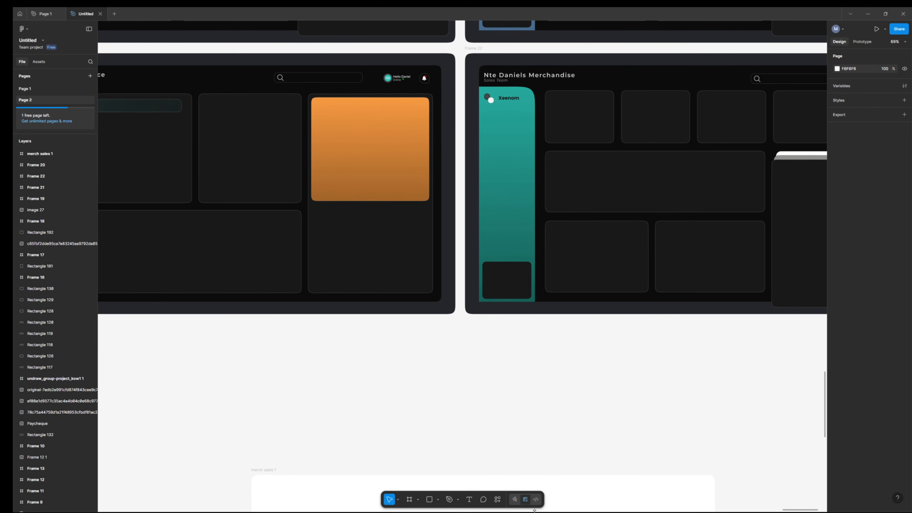
# Step: View the gold Executive Performance Summary screenshot in the Screenshots folder, and compare the merchandise frames above merch sales 1 back in Figma
pyautogui.press('super')
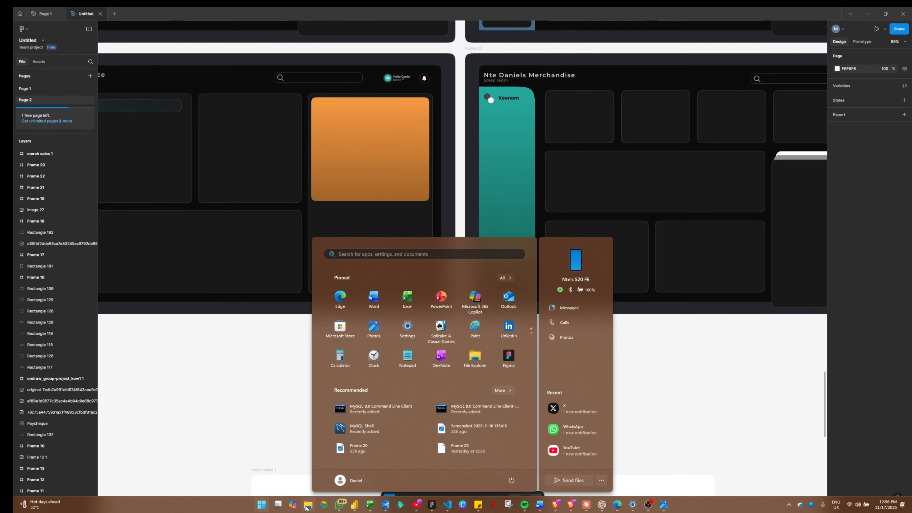
pyautogui.click(308, 505)
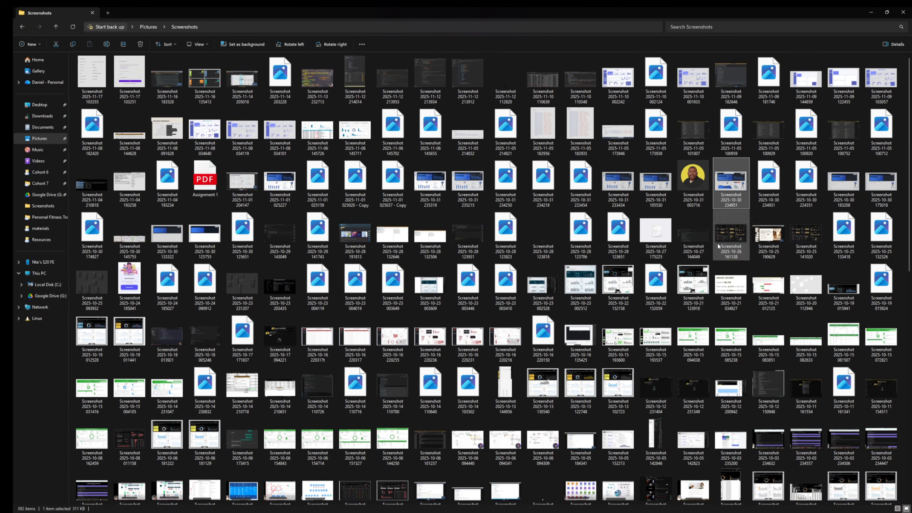
pyautogui.doubleClick(728, 237)
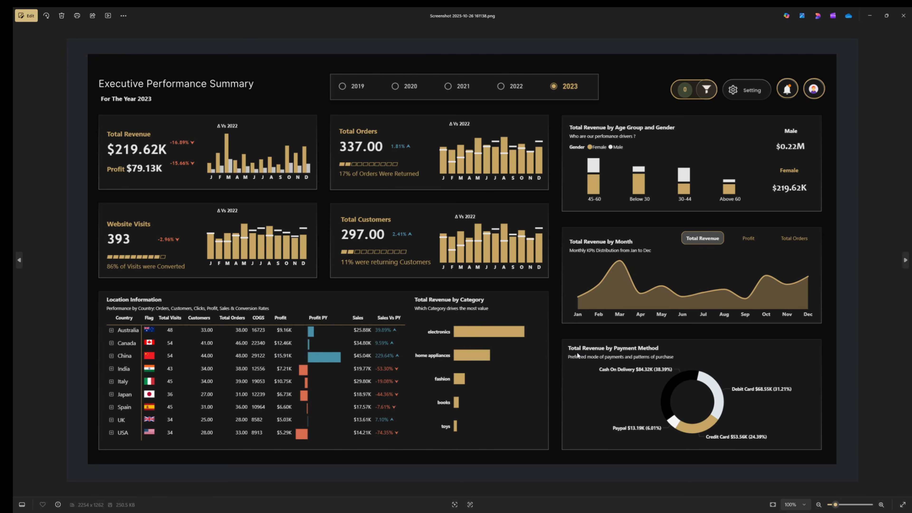
pyautogui.click(869, 15)
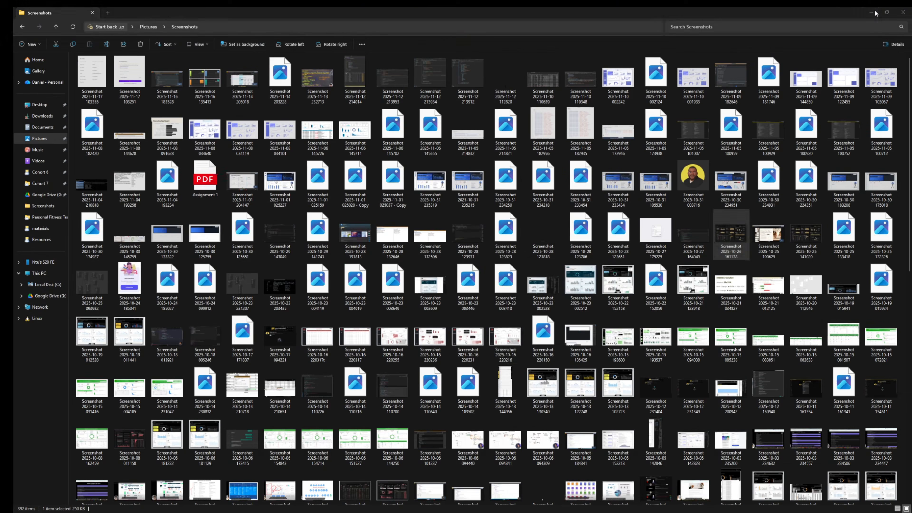
pyautogui.click(871, 13)
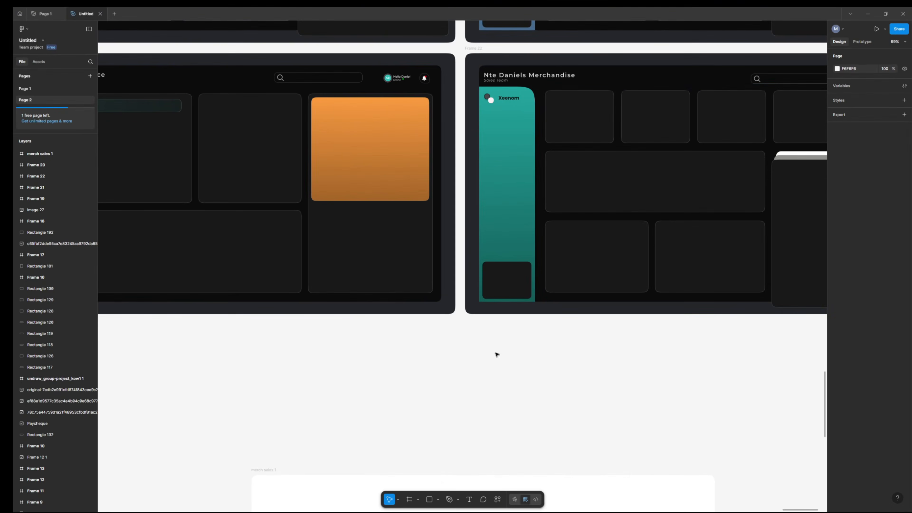
pyautogui.scroll(-4, 367, 407)
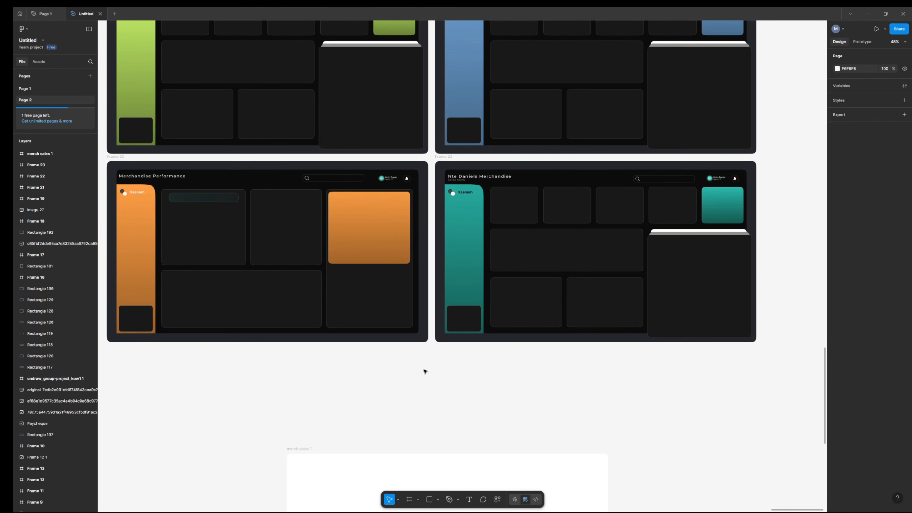
pyautogui.scroll(1, 476, 319)
pyautogui.scroll(3, 475, 320)
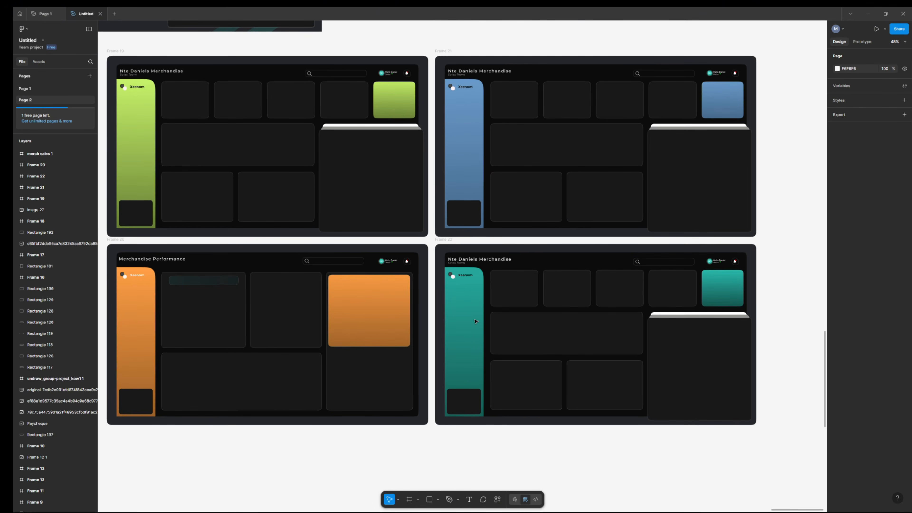
pyautogui.scroll(-6, 554, 412)
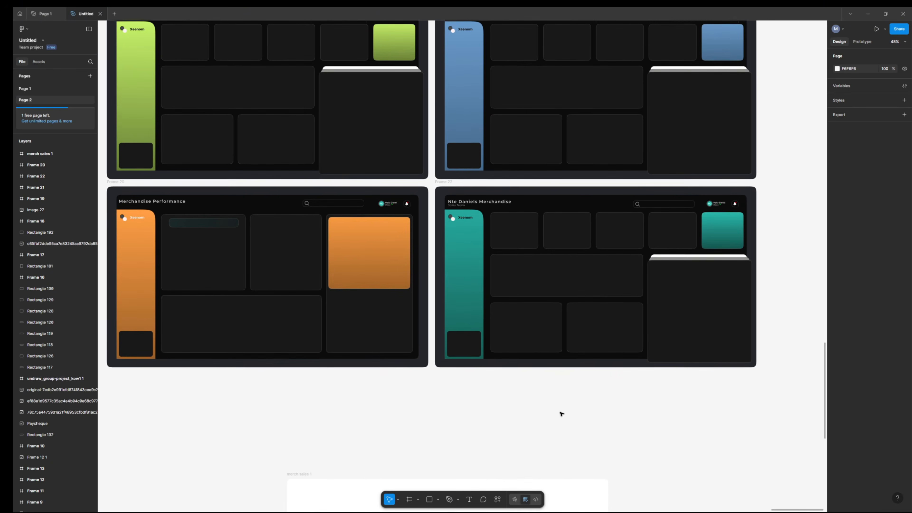
pyautogui.scroll(-3, 556, 410)
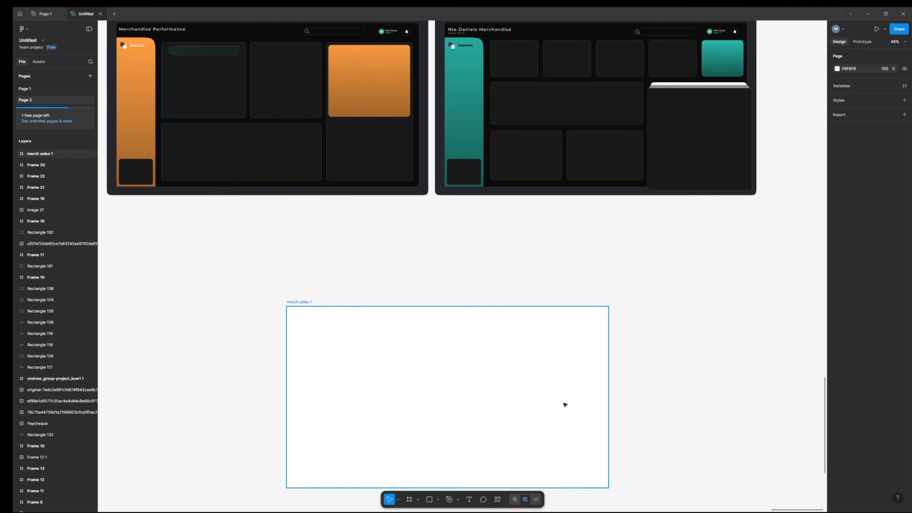
# Step: Set the merch sales 1 frame's fill to purple 5350F7, sampled from the Subscribe button in the education dashboard image
pyautogui.click(529, 359)
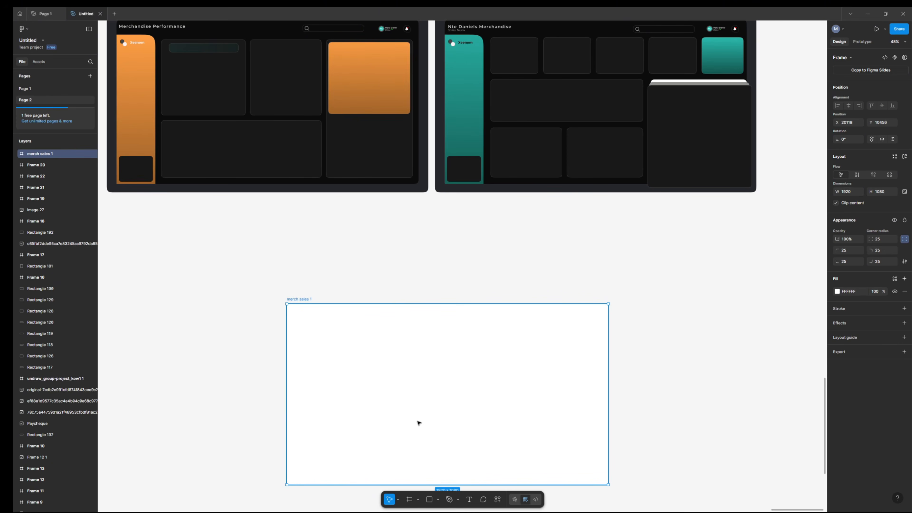
pyautogui.click(634, 286)
pyautogui.click(412, 385)
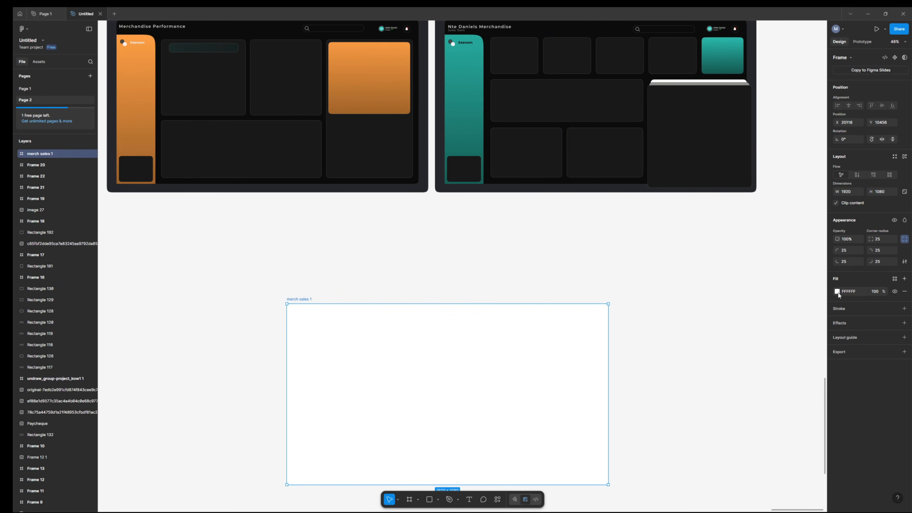
pyautogui.click(837, 291)
pyautogui.click(753, 405)
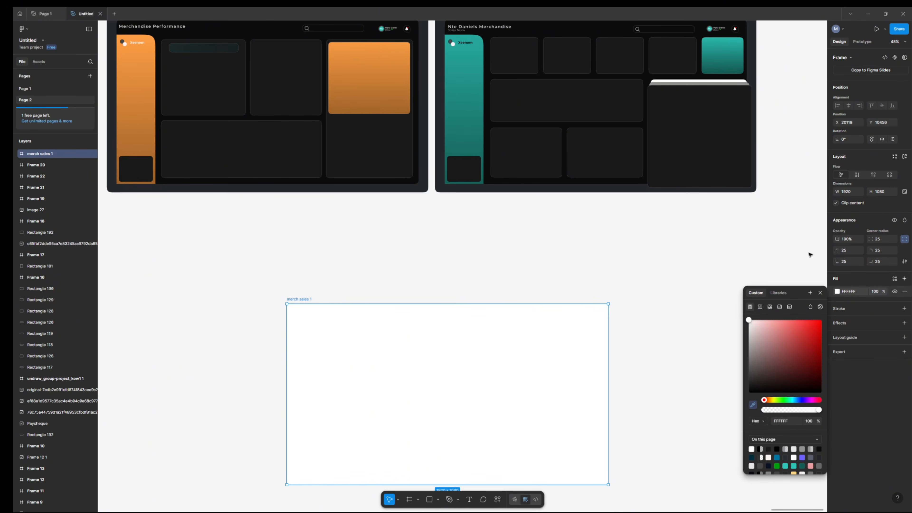
pyautogui.scroll(5, 413, 284)
pyautogui.scroll(15, 415, 285)
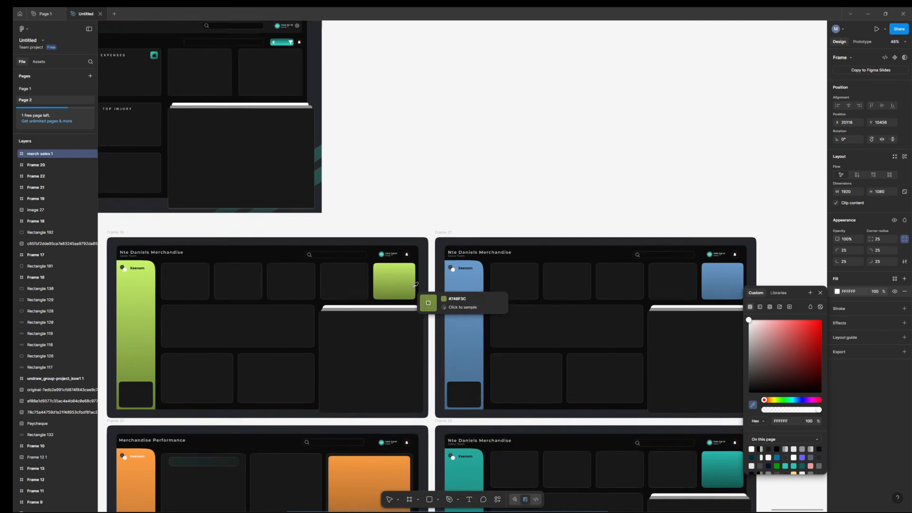
pyautogui.scroll(-10, 348, 271)
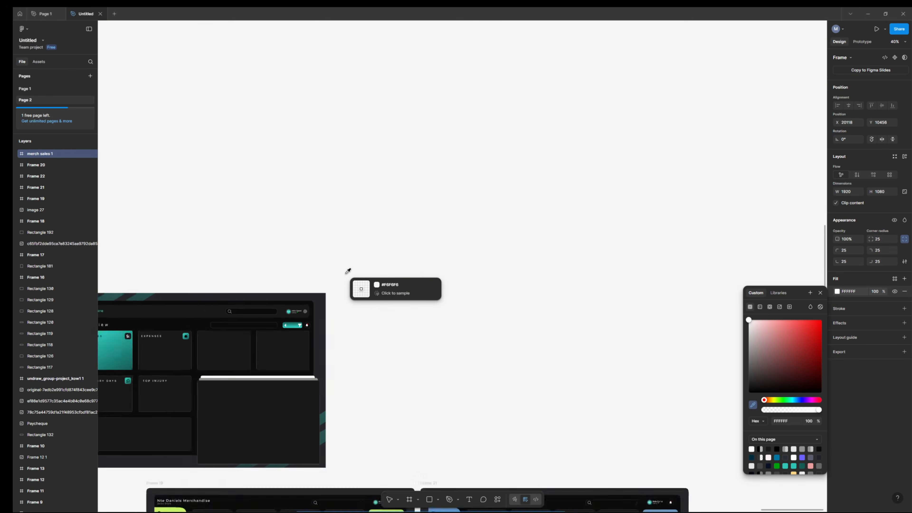
pyautogui.scroll(10, 168, 335)
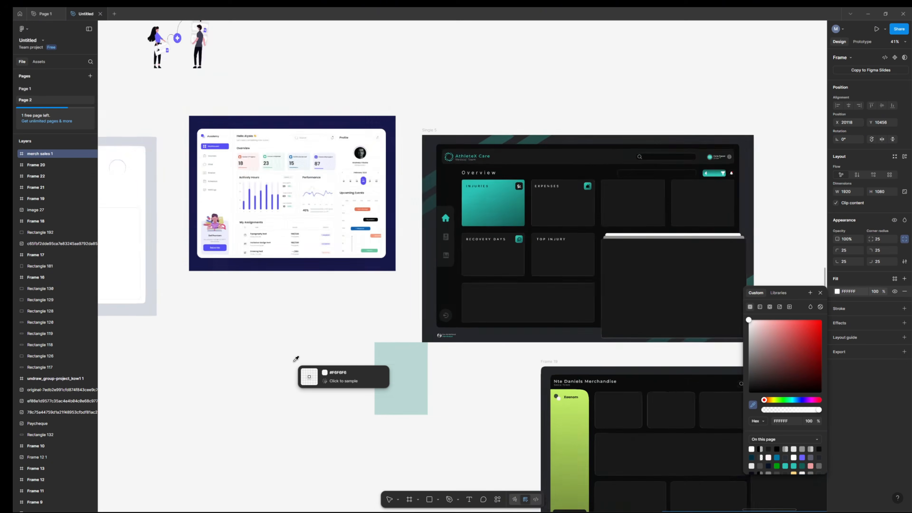
pyautogui.scroll(3, 209, 320)
pyautogui.scroll(3, 209, 320)
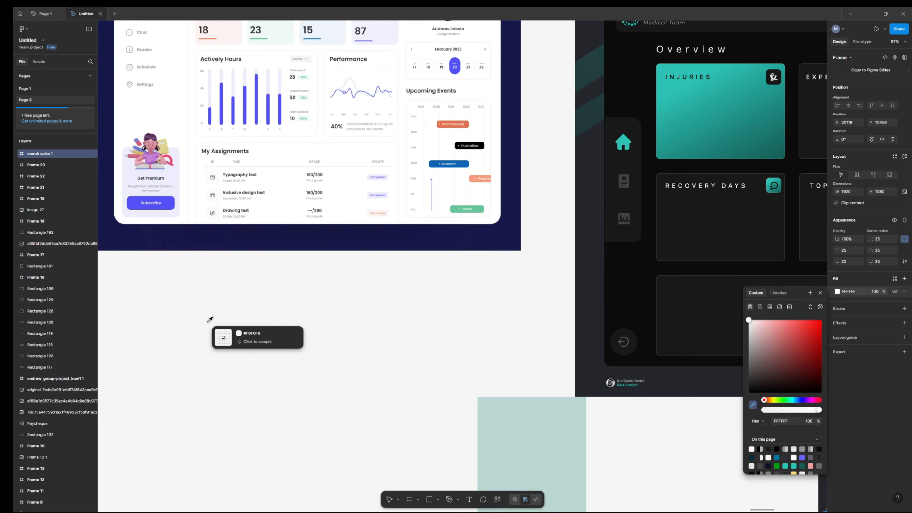
pyautogui.click(166, 204)
# Step: Examine the purple fill across the full width of the merch sales 1 frame
pyautogui.scroll(-20, 521, 233)
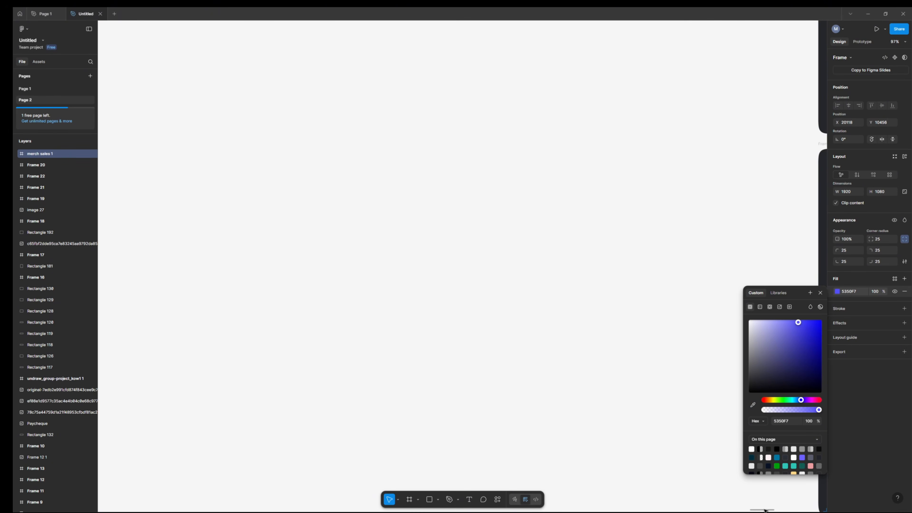
pyautogui.moveTo(766, 511); pyautogui.dragTo(816, 510)
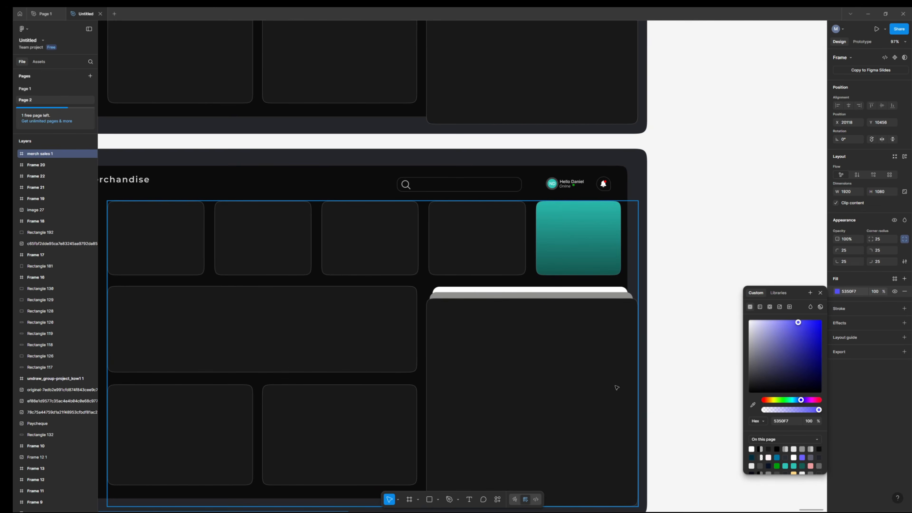
pyautogui.scroll(-6, 559, 388)
pyautogui.scroll(-8, 559, 388)
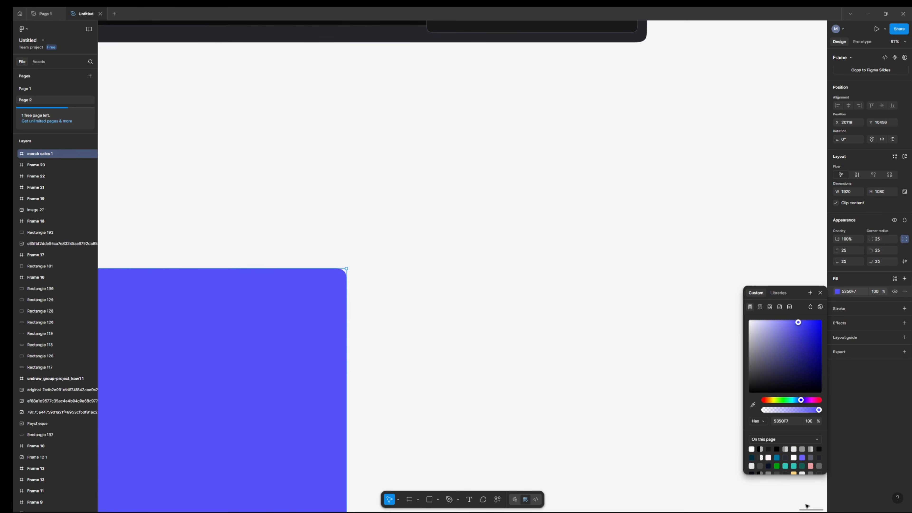
pyautogui.moveTo(808, 510)
pyautogui.mouseDown()
pyautogui.moveTo(787, 510)
pyautogui.moveTo(800, 510)
pyautogui.mouseUp()
pyautogui.scroll(-2, 535, 349)
pyautogui.scroll(-4, 535, 348)
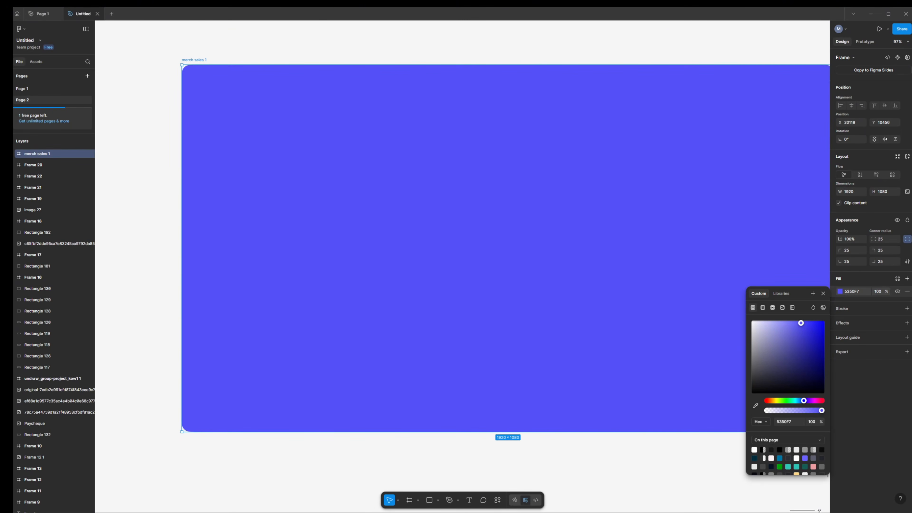
pyautogui.moveTo(811, 510); pyautogui.dragTo(815, 510)
# Step: Set the merch sales 1 frame's fill to dark grey 26272B, sampled from the outer border of the teal merchandise frame
pyautogui.click(755, 406)
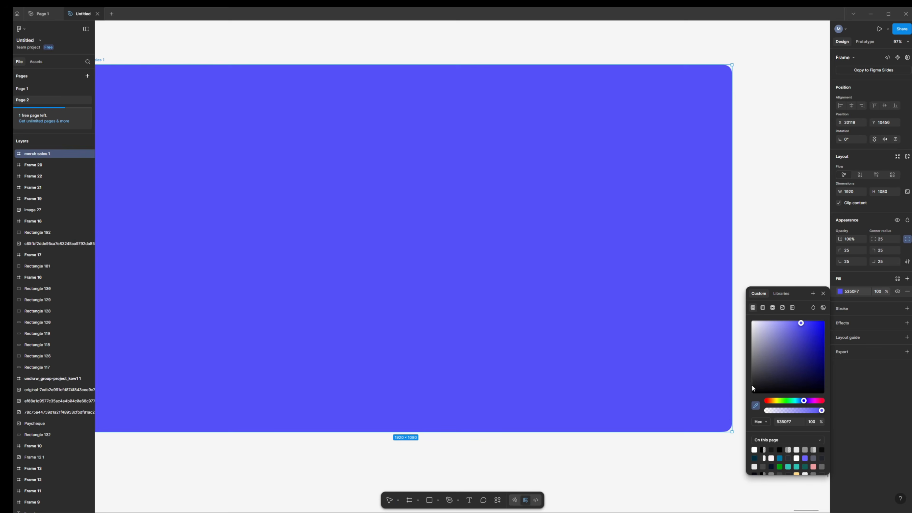
pyautogui.scroll(10, 647, 302)
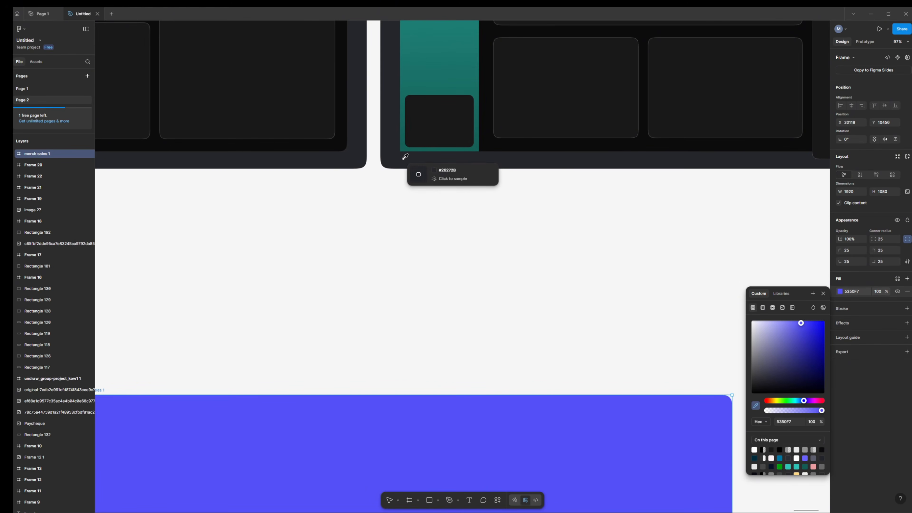
pyautogui.click(404, 156)
pyautogui.scroll(-8, 610, 392)
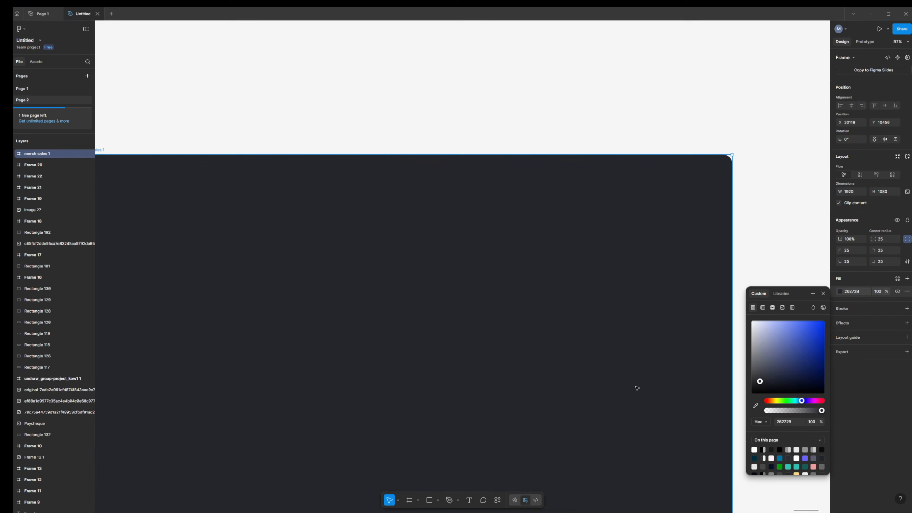
pyautogui.click(749, 171)
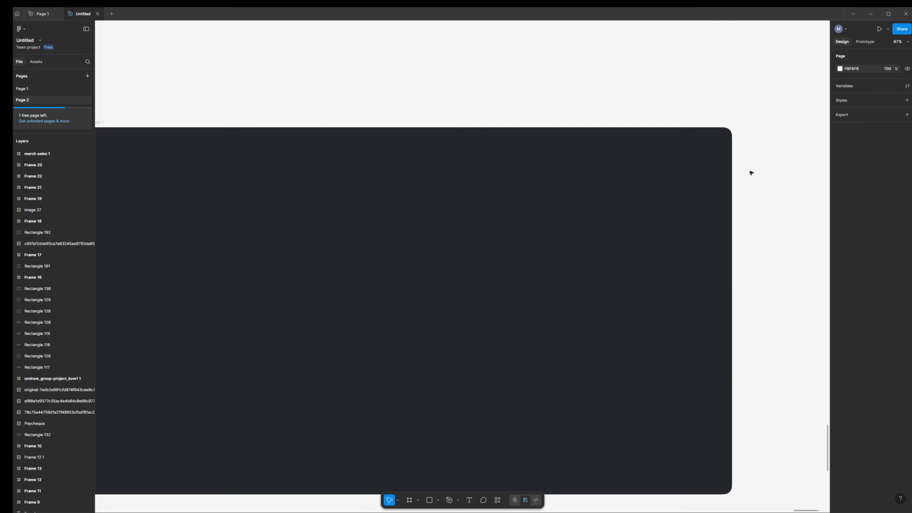
# Step: Draw a rectangle about 938 × 551 inside merch sales 1 and move it to about X 306, Y 129
pyautogui.moveTo(815, 511); pyautogui.dragTo(812, 511)
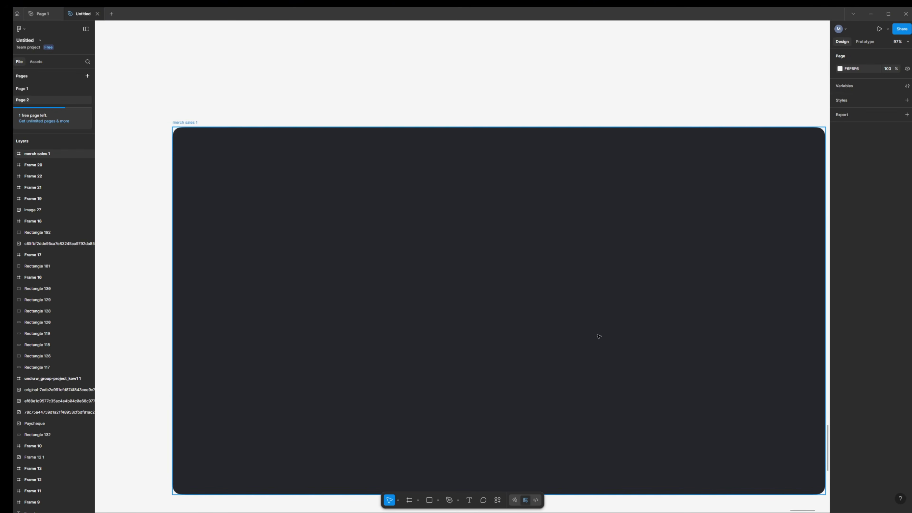
pyautogui.scroll(-3, 598, 337)
pyautogui.scroll(3, 657, 344)
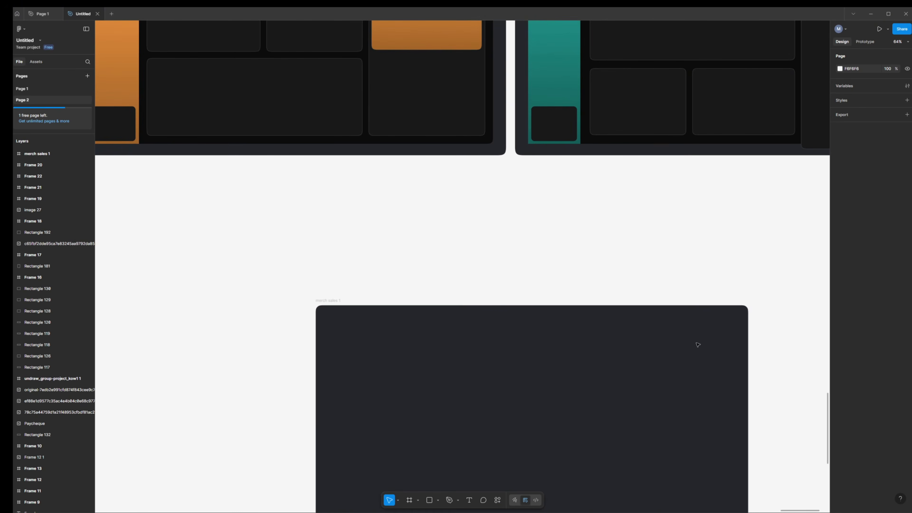
pyautogui.scroll(5, 697, 344)
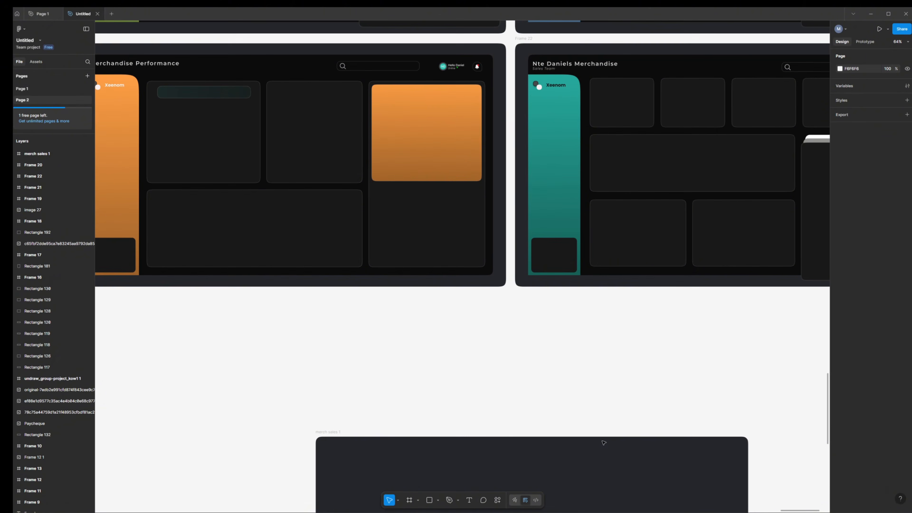
pyautogui.scroll(-6, 610, 435)
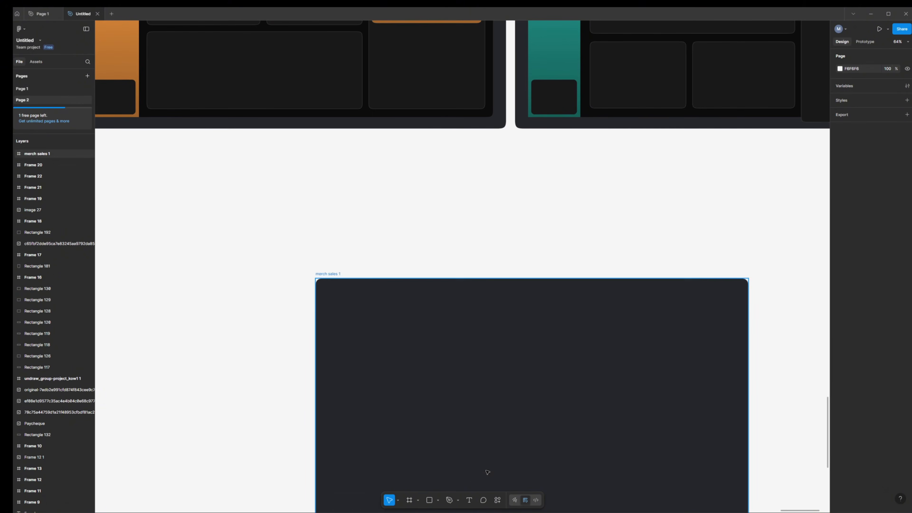
pyautogui.click(438, 500)
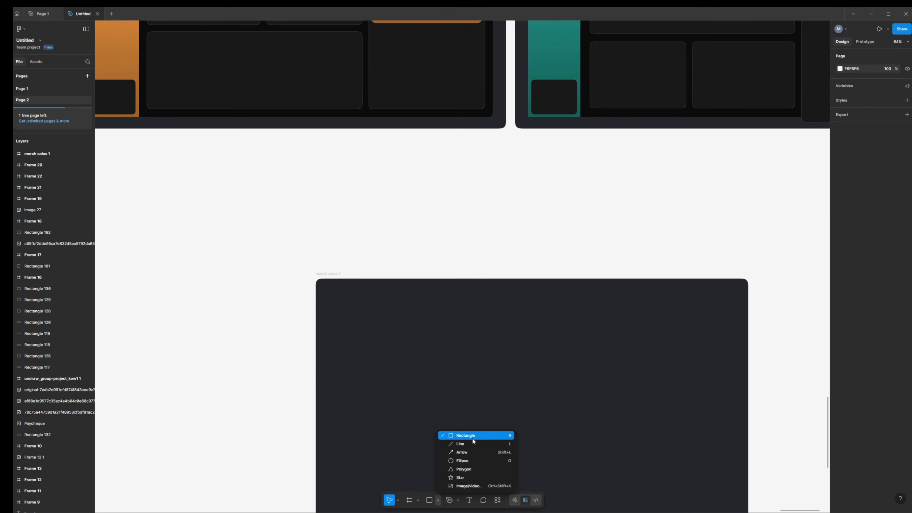
pyautogui.click(474, 436)
pyautogui.click(439, 501)
pyautogui.click(466, 435)
pyautogui.moveTo(418, 334)
pyautogui.mouseDown()
pyautogui.moveTo(625, 434)
pyautogui.moveTo(630, 455)
pyautogui.mouseUp()
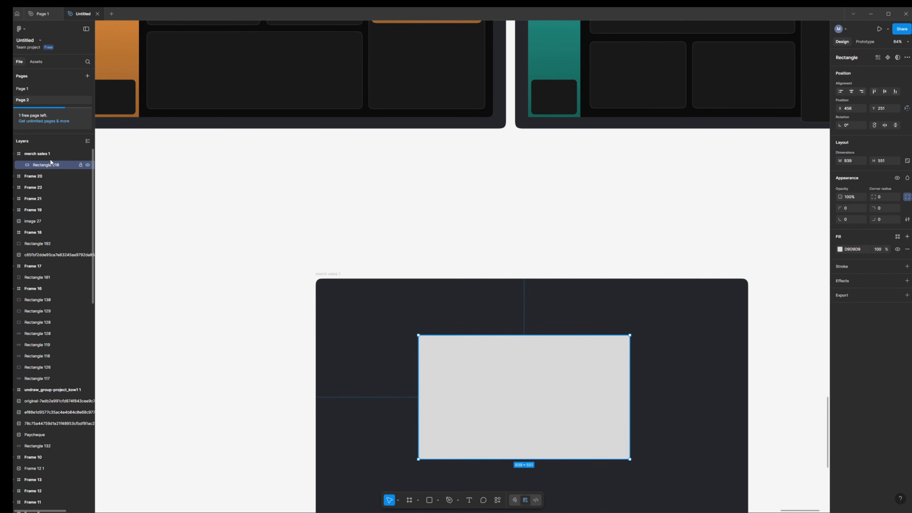
pyautogui.moveTo(484, 381); pyautogui.dragTo(452, 352)
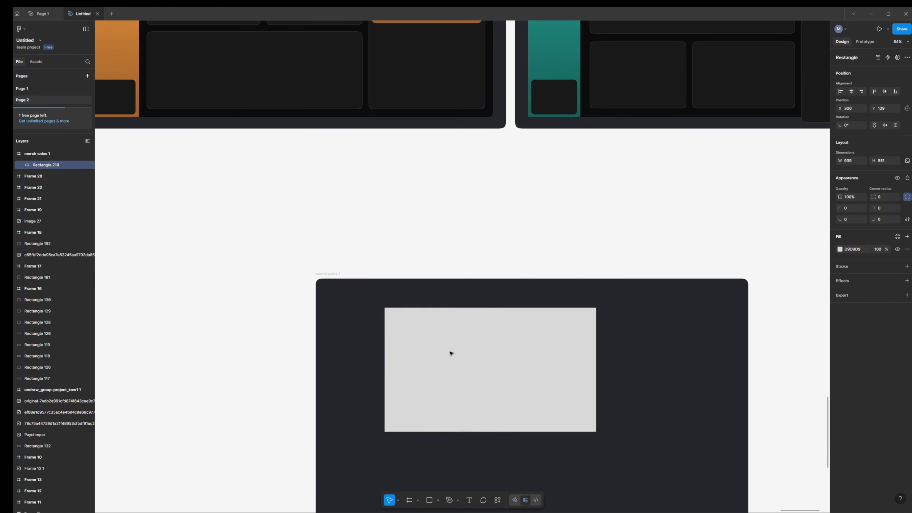
# Step: Resize the grey rectangle in merch sales 1 to 1804 × 979, matching the teal merchandise frame's inner background panel
pyautogui.scroll(4, 560, 369)
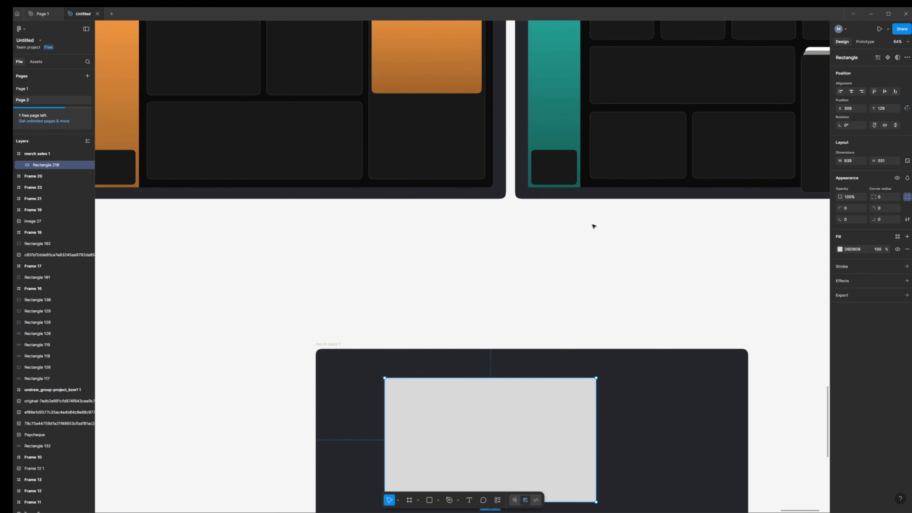
pyautogui.click(586, 181)
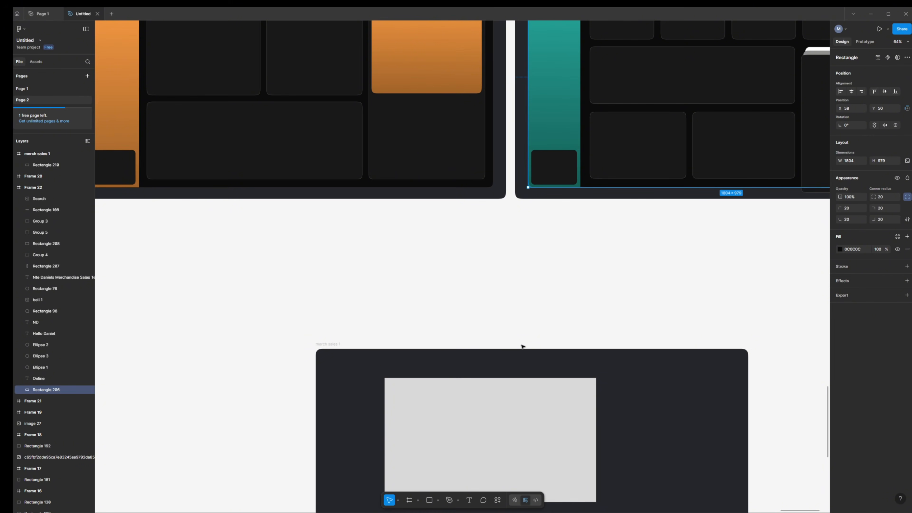
pyautogui.click(519, 408)
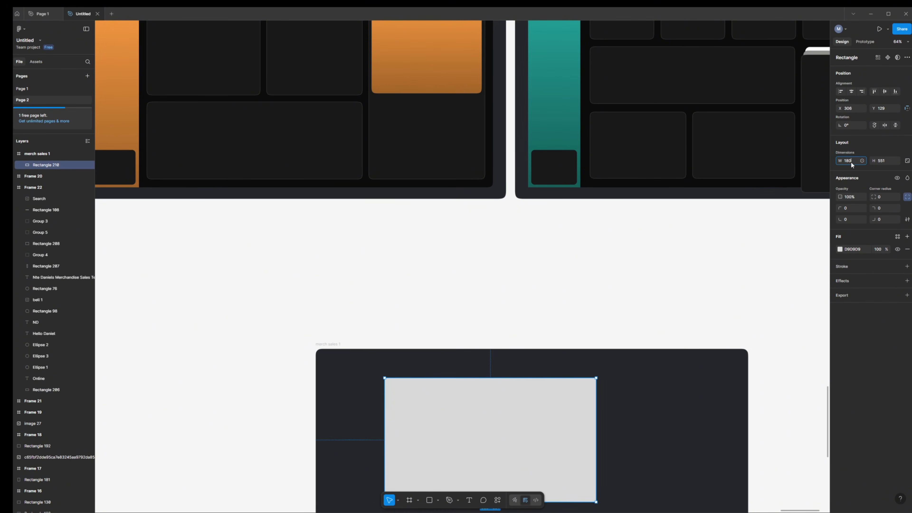
pyautogui.click(884, 162)
pyautogui.write('979')
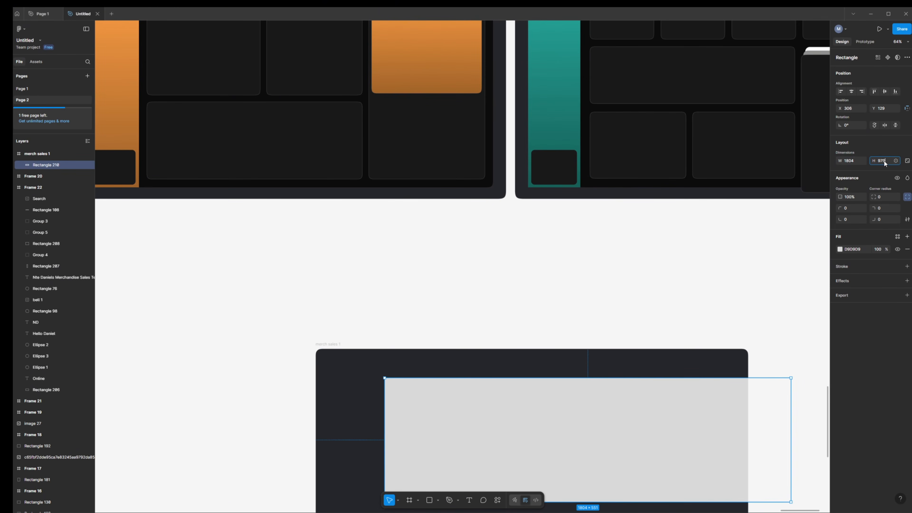
pyautogui.press('Return')
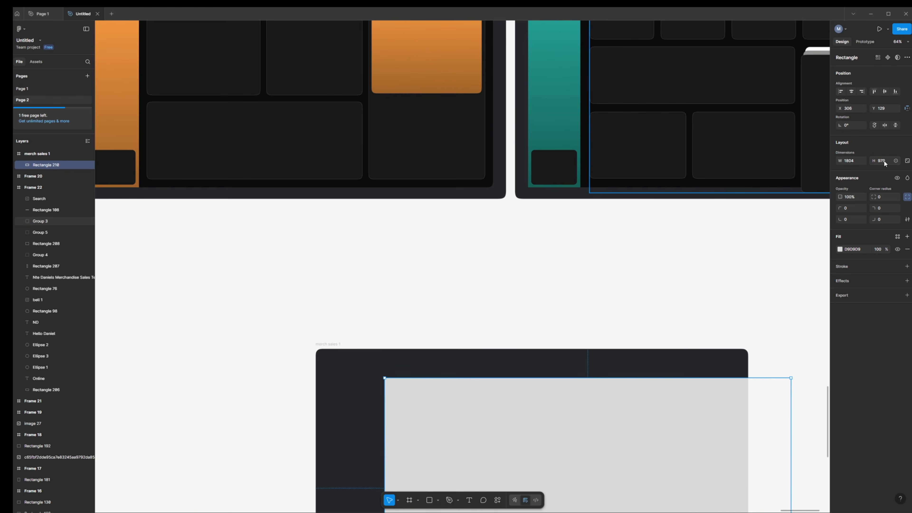
# Step: Move the resized grey rectangle to X 58, Y 50 so it sits centred within the merch sales 1 frame
pyautogui.scroll(-1, 560, 247)
pyautogui.scroll(-3, 559, 247)
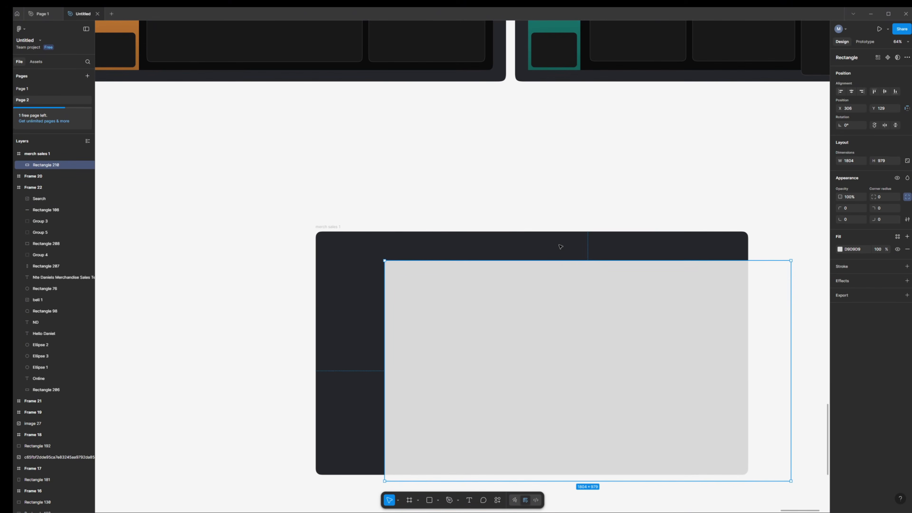
pyautogui.moveTo(561, 330); pyautogui.dragTo(506, 313)
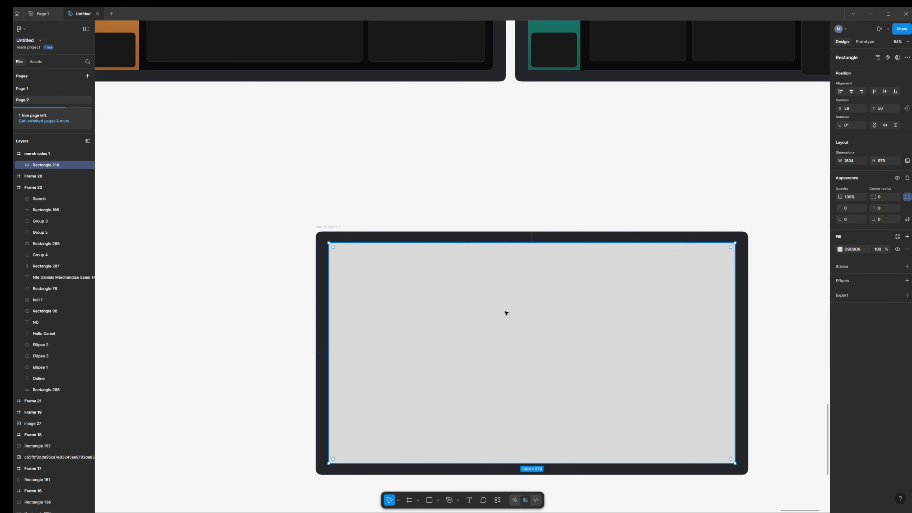
pyautogui.click(290, 321)
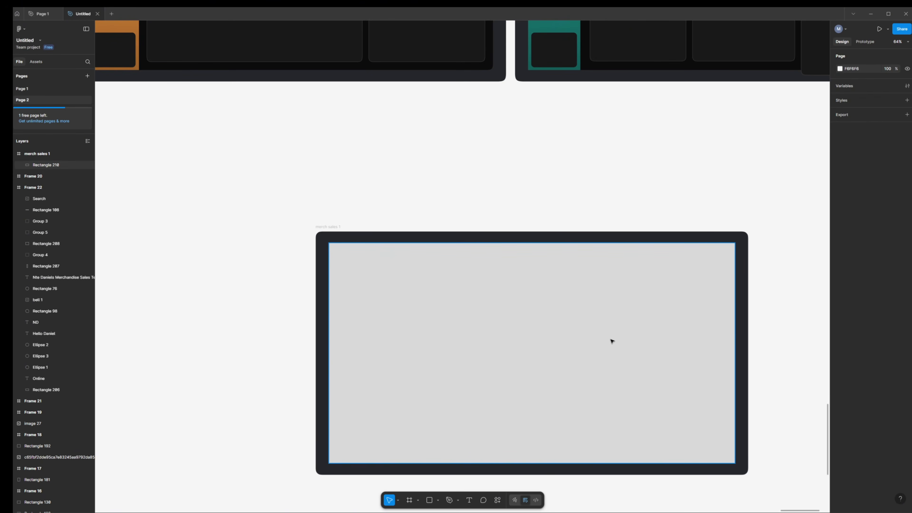
# Step: Set the grey rectangle's fill to near-black 0C0C0C, sampled from the inner background of the teal merchandise frame
pyautogui.scroll(2, 611, 340)
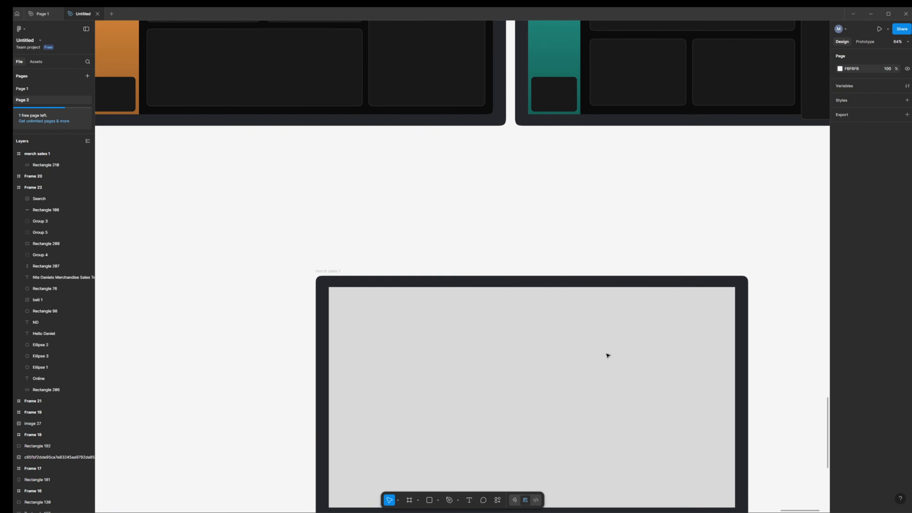
pyautogui.click(590, 111)
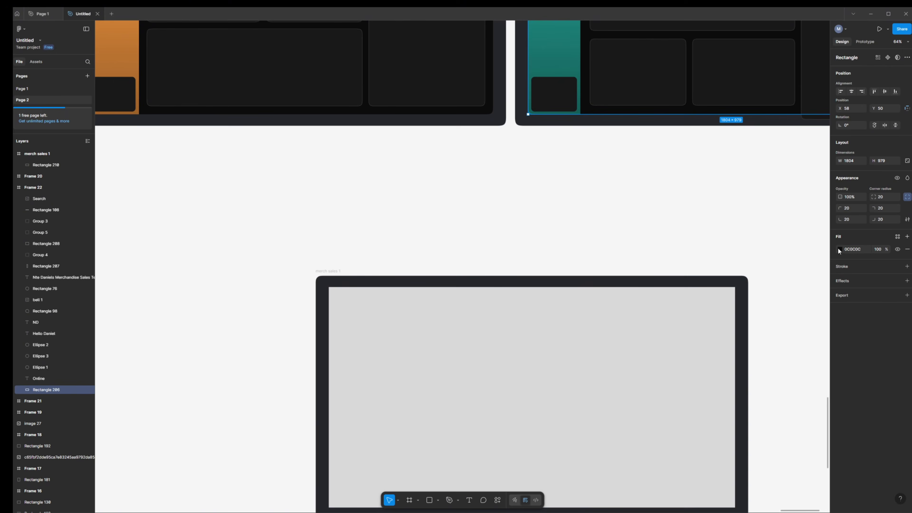
pyautogui.click(655, 350)
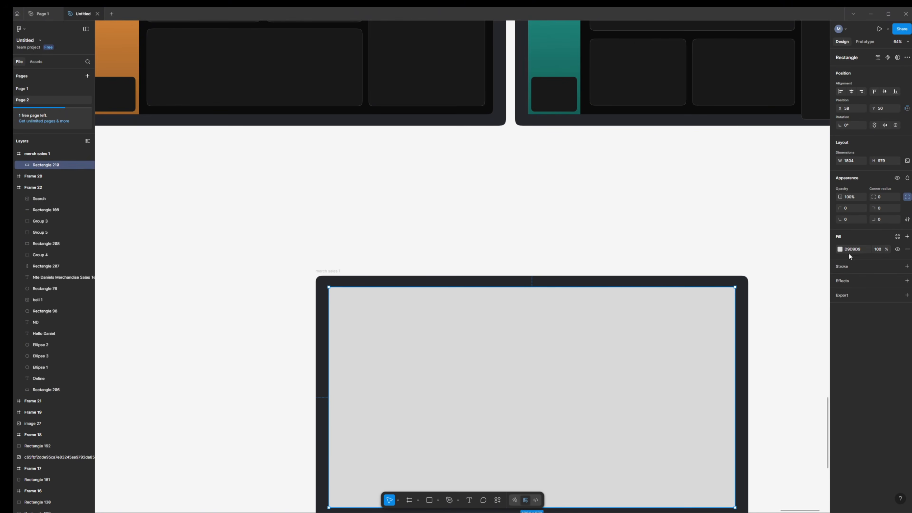
pyautogui.click(840, 249)
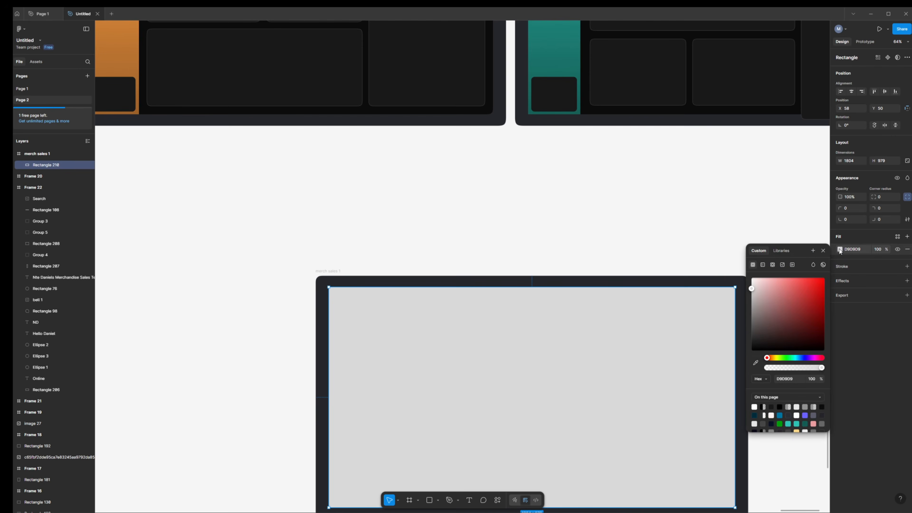
pyautogui.click(755, 363)
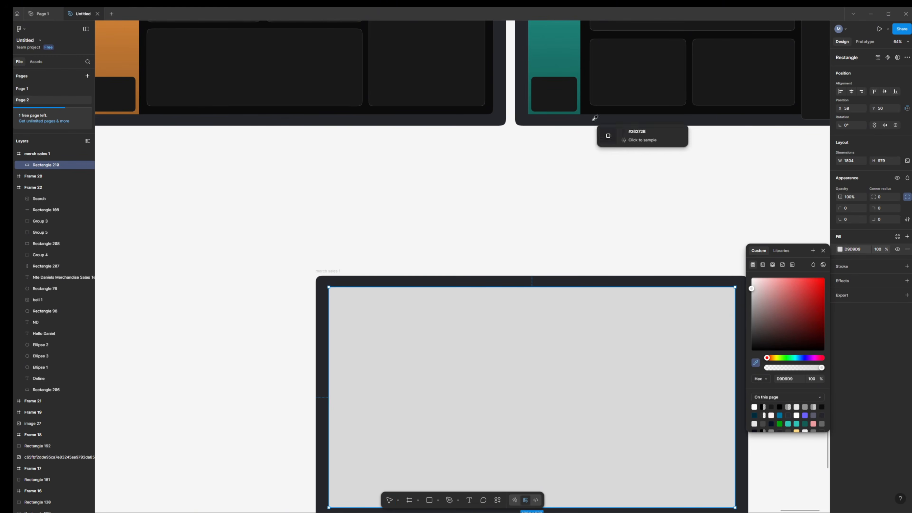
pyautogui.click(591, 110)
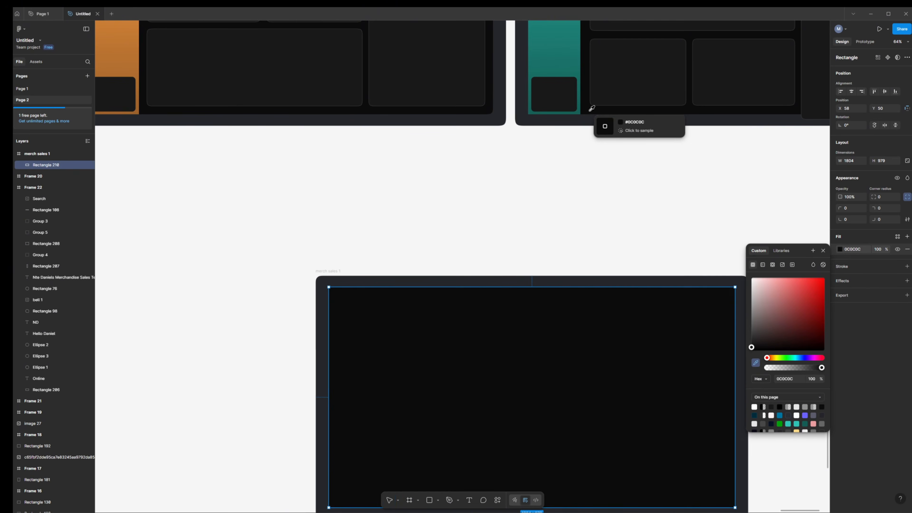
# Step: Give the near-black rectangle a corner radius of 20 and 100% corner smoothing, matching the teal frame's background panel
pyautogui.scroll(5, 594, 198)
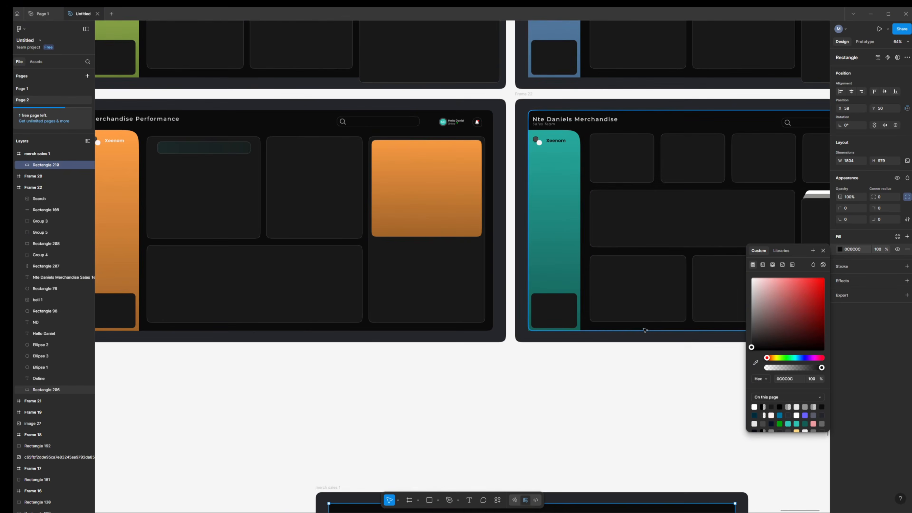
pyautogui.scroll(-1, 642, 327)
pyautogui.click(674, 85)
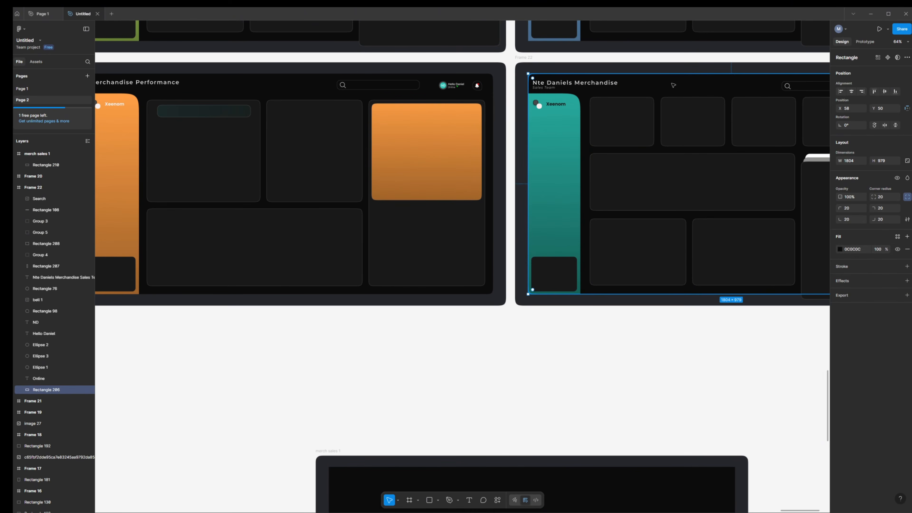
pyautogui.click(907, 219)
pyautogui.scroll(-5, 625, 413)
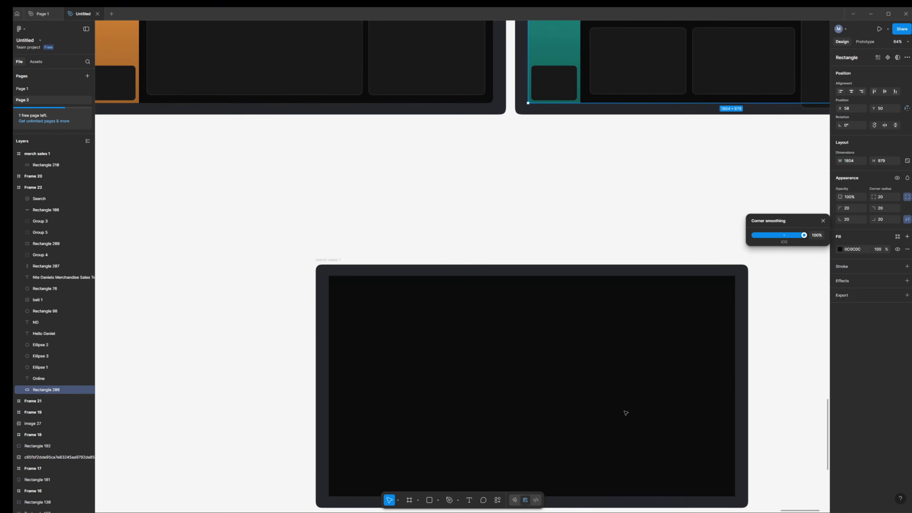
pyautogui.click(616, 386)
pyautogui.click(884, 199)
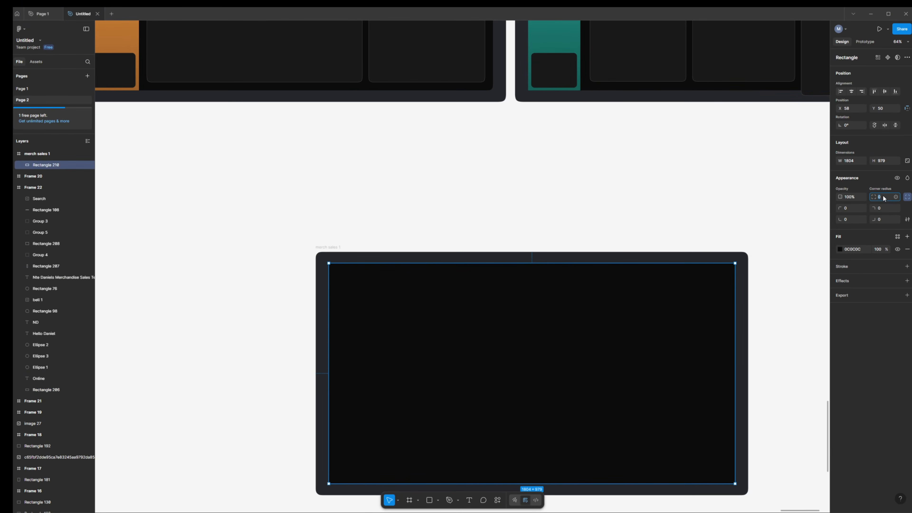
pyautogui.click(907, 219)
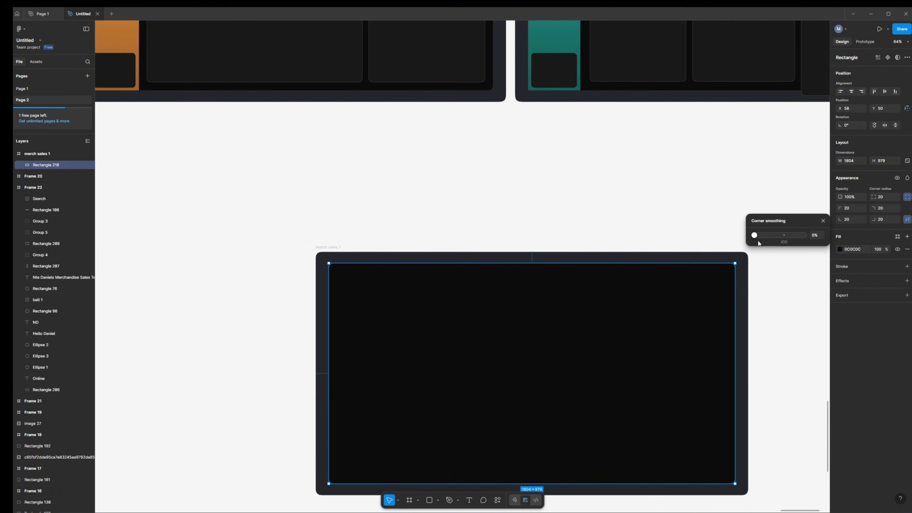
pyautogui.moveTo(758, 240); pyautogui.dragTo(805, 237)
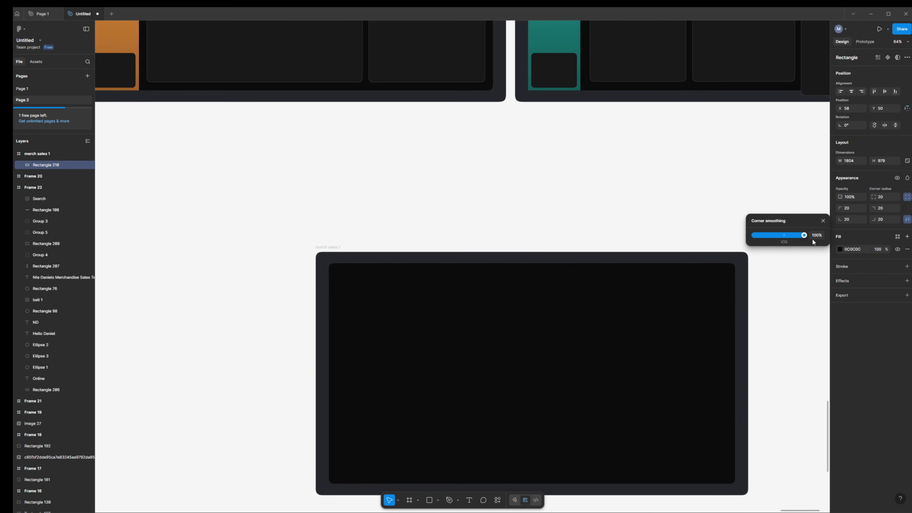
pyautogui.click(796, 311)
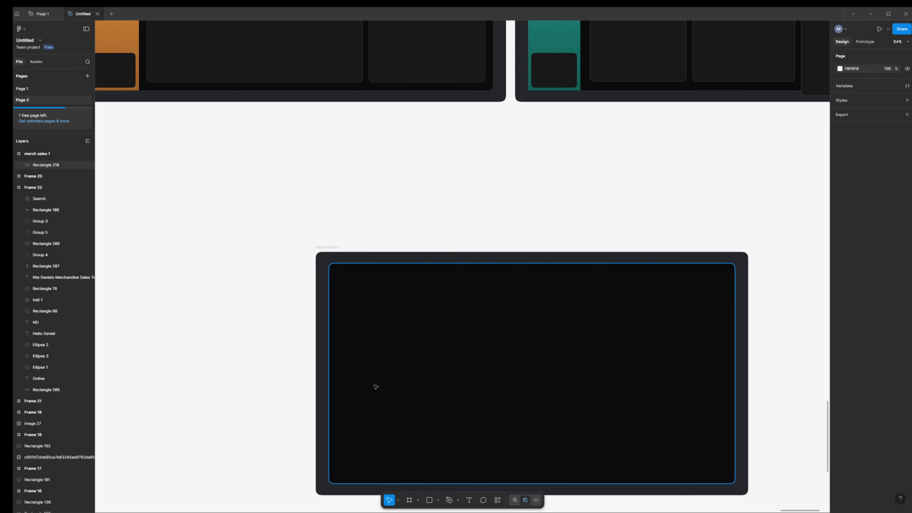
# Step: Duplicate the near-black rectangle in merch sales 1 and offset the copy to about X -235, Y 115
pyautogui.scroll(5, 376, 387)
pyautogui.scroll(1, 663, 356)
pyautogui.scroll(-2, 639, 359)
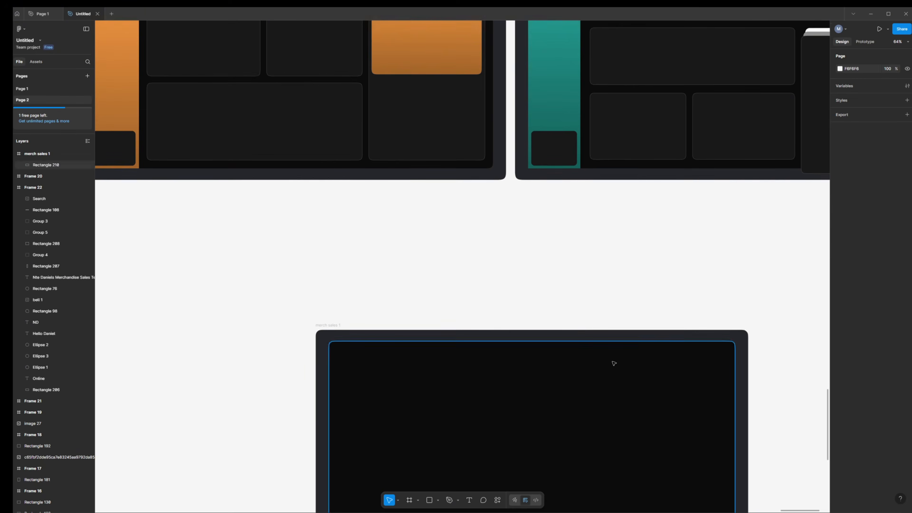
pyautogui.scroll(2, 613, 360)
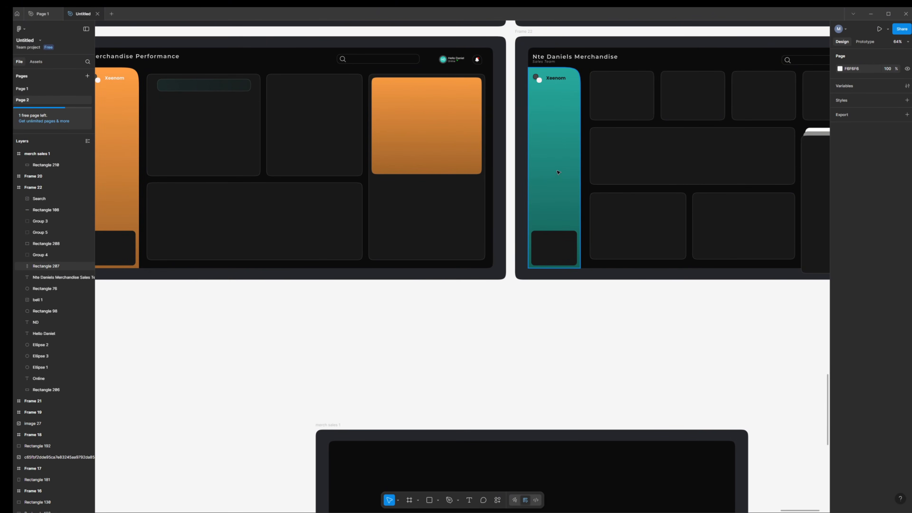
pyautogui.scroll(-2, 561, 327)
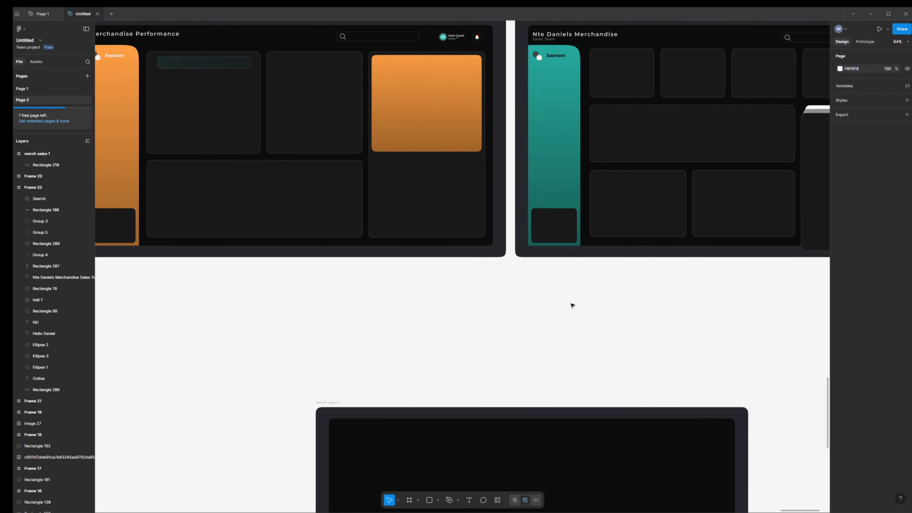
pyautogui.scroll(-8, 529, 284)
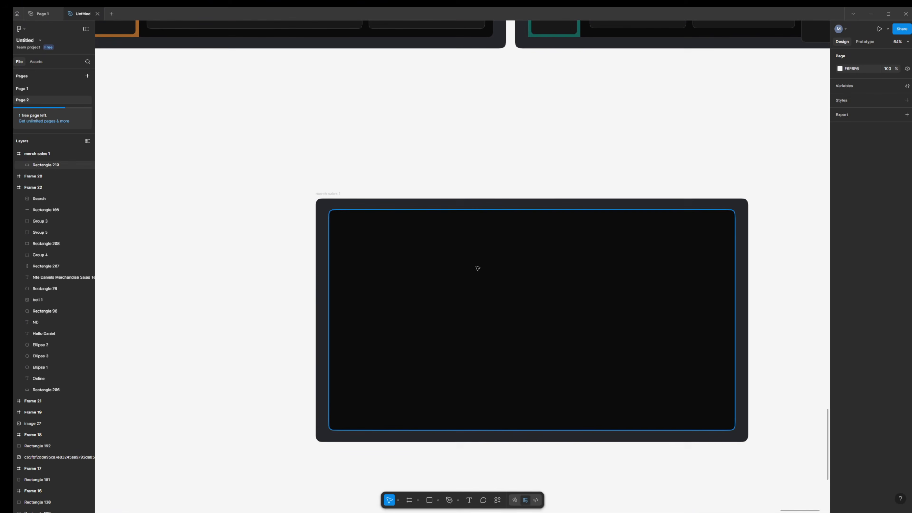
pyautogui.click(478, 268)
pyautogui.hotkey('ctrl', 'd')
pyautogui.moveTo(477, 268); pyautogui.dragTo(411, 358)
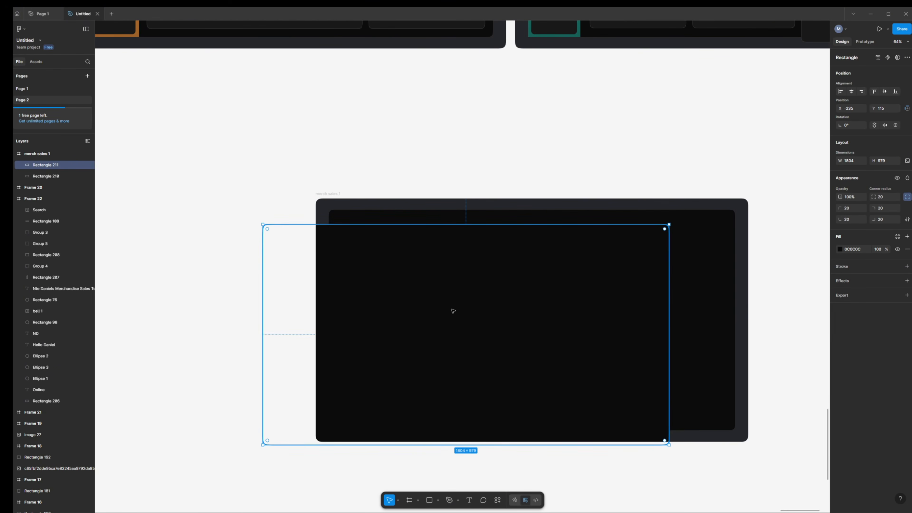
# Step: Set the duplicated rectangle's fill to light blue 89CFF0 from the page colours and move it to about X 91, Y 87
pyautogui.click(838, 250)
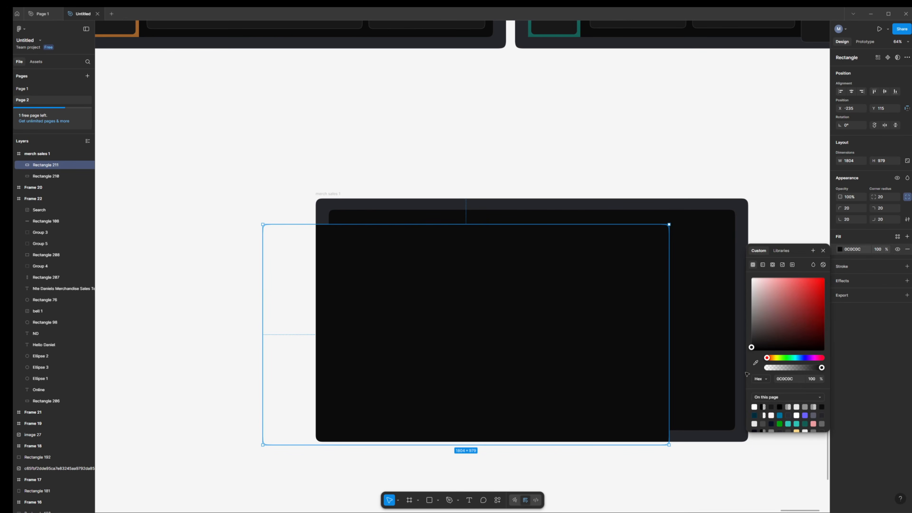
pyautogui.scroll(-2, 797, 419)
pyautogui.scroll(-3, 797, 421)
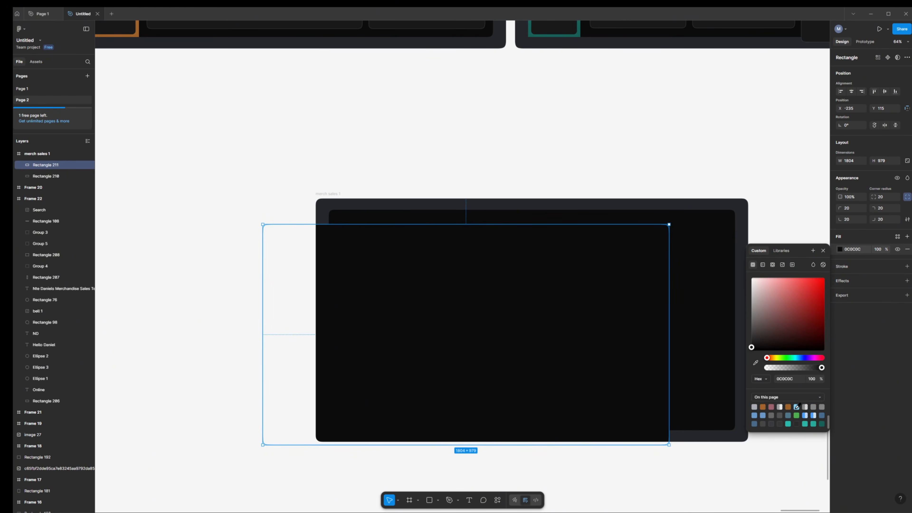
pyautogui.click(796, 406)
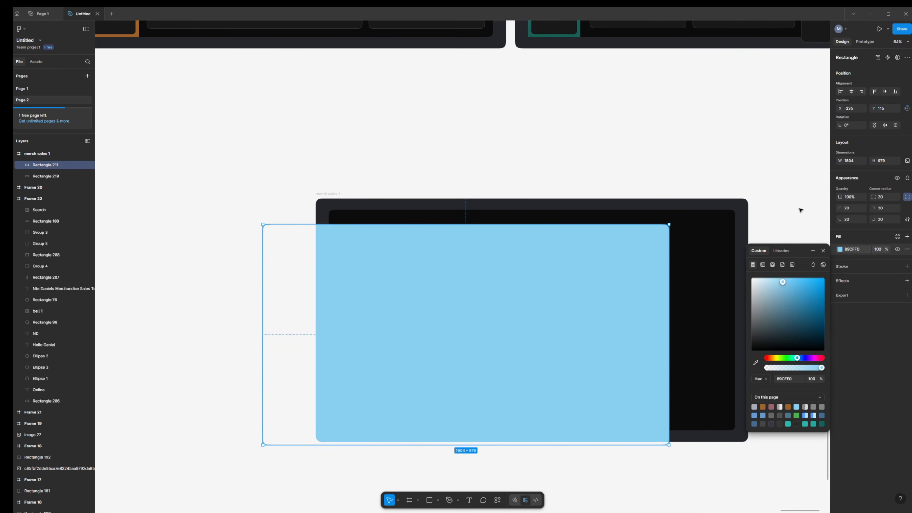
pyautogui.scroll(5, 800, 210)
pyautogui.moveTo(567, 419); pyautogui.dragTo(635, 395)
pyautogui.scroll(2, 593, 280)
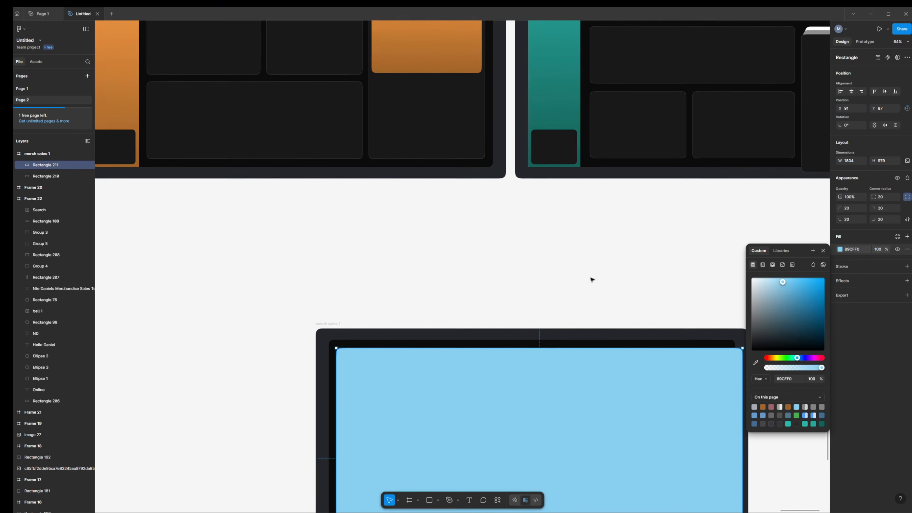
pyautogui.scroll(1, 593, 280)
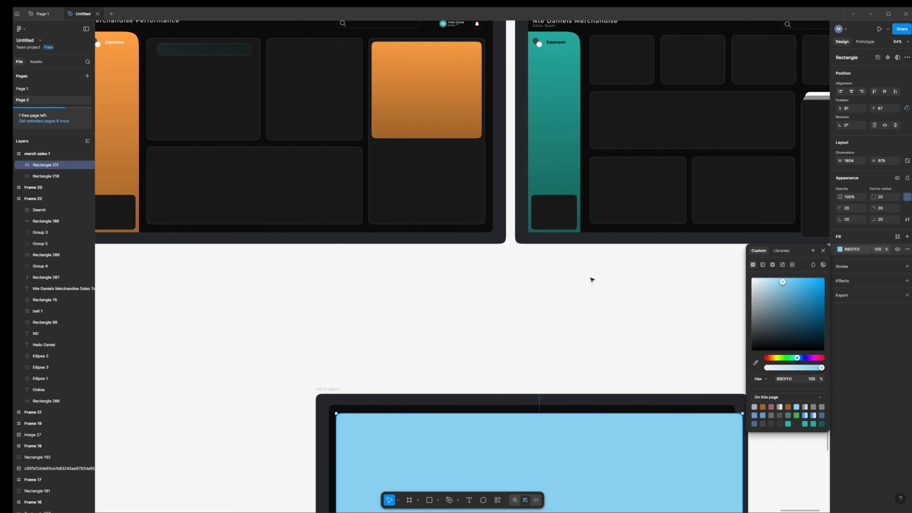
pyautogui.click(823, 251)
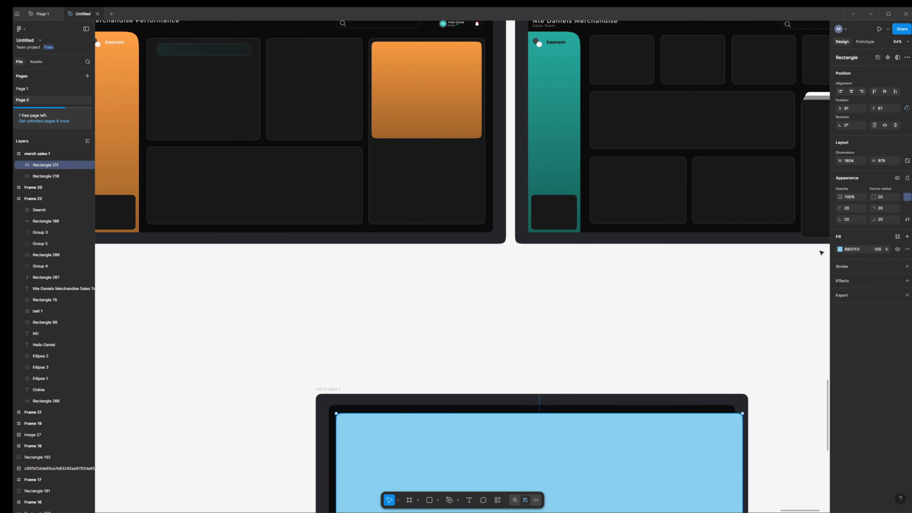
# Step: Resize the light blue rectangle to 232 × 891, matching the teal sidebar in the merchandise frame
pyautogui.click(552, 131)
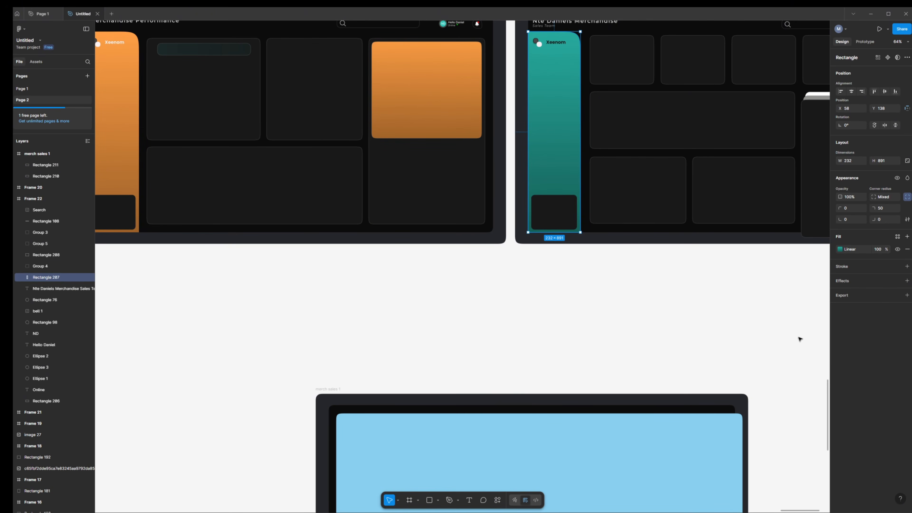
pyautogui.click(674, 447)
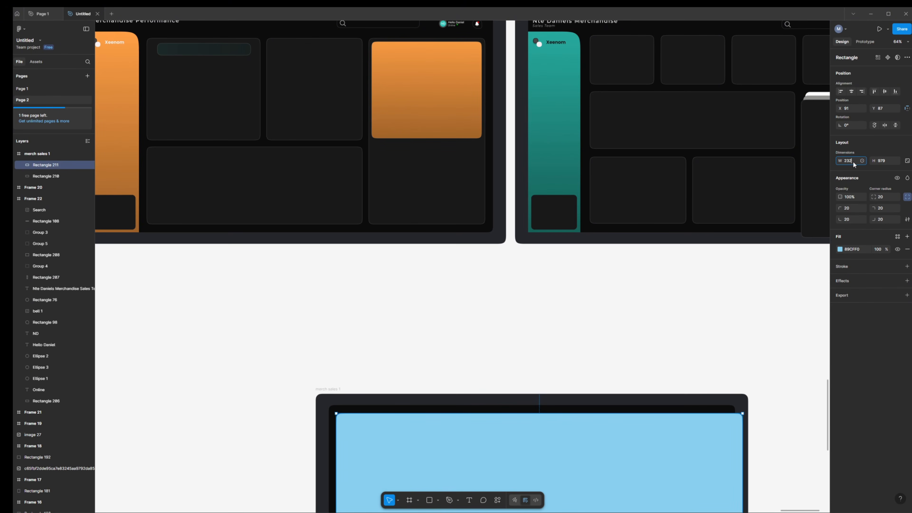
pyautogui.write('232')
pyautogui.click(884, 162)
pyautogui.write('891')
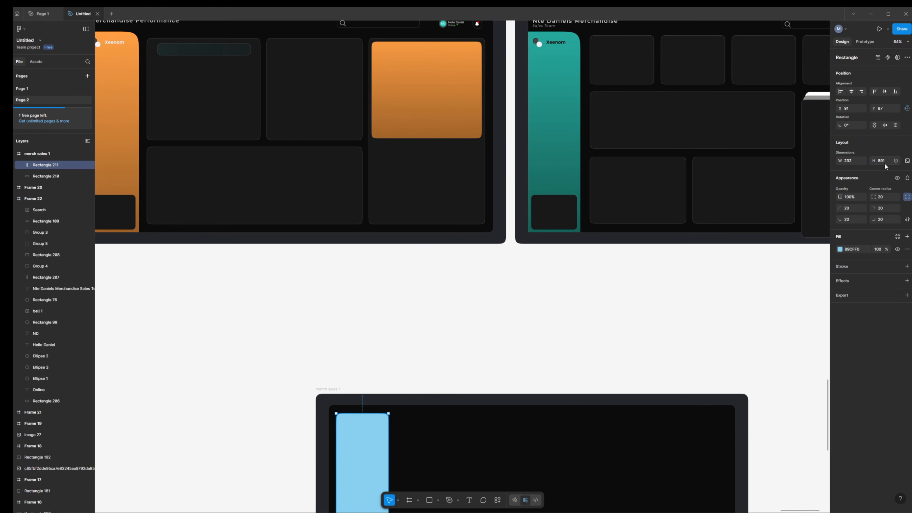
# Step: Move the light blue rectangle to X 58, Y 138, flush with the lower-left corner of the near-black panel
pyautogui.scroll(-5, 625, 248)
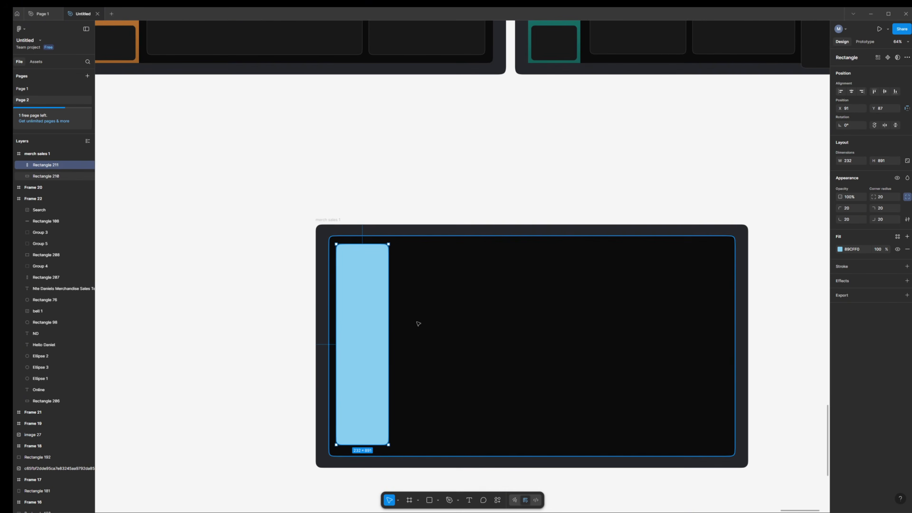
pyautogui.moveTo(364, 316)
pyautogui.mouseDown()
pyautogui.moveTo(381, 322)
pyautogui.moveTo(359, 326)
pyautogui.mouseUp()
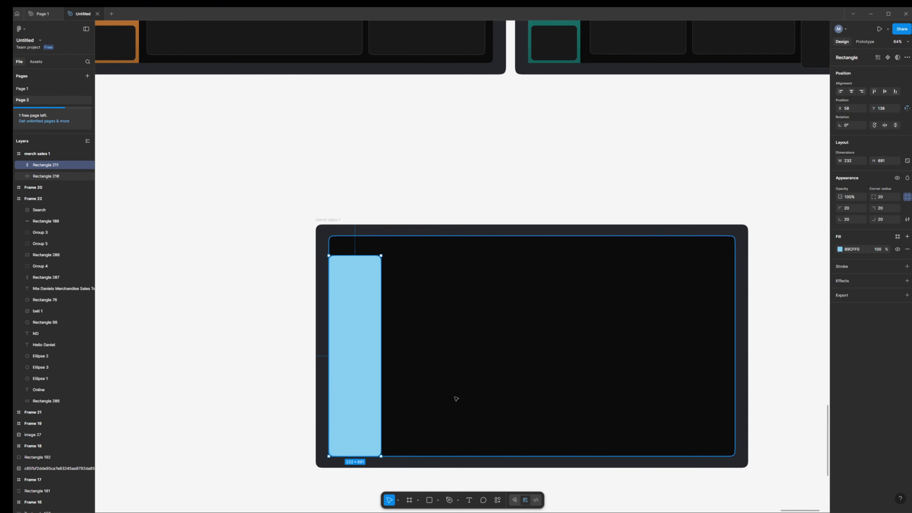
pyautogui.scroll(1, 545, 215)
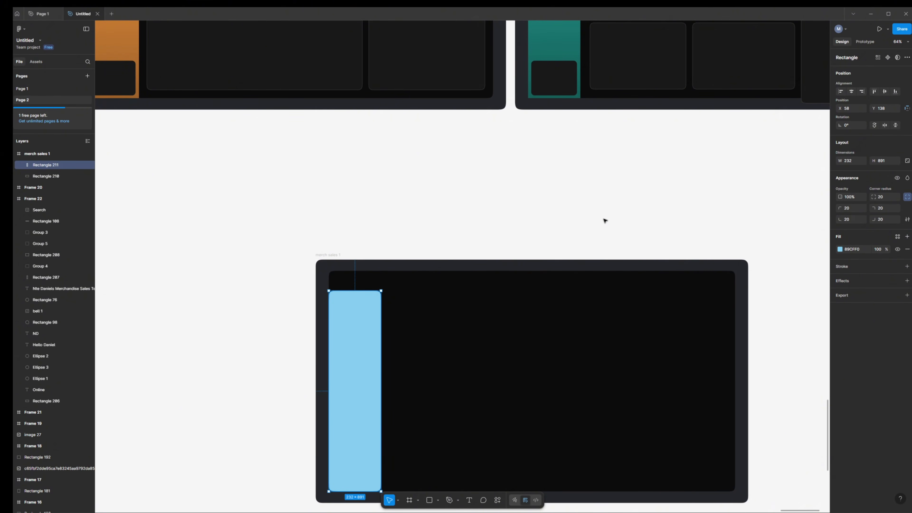
pyautogui.scroll(-1, 606, 191)
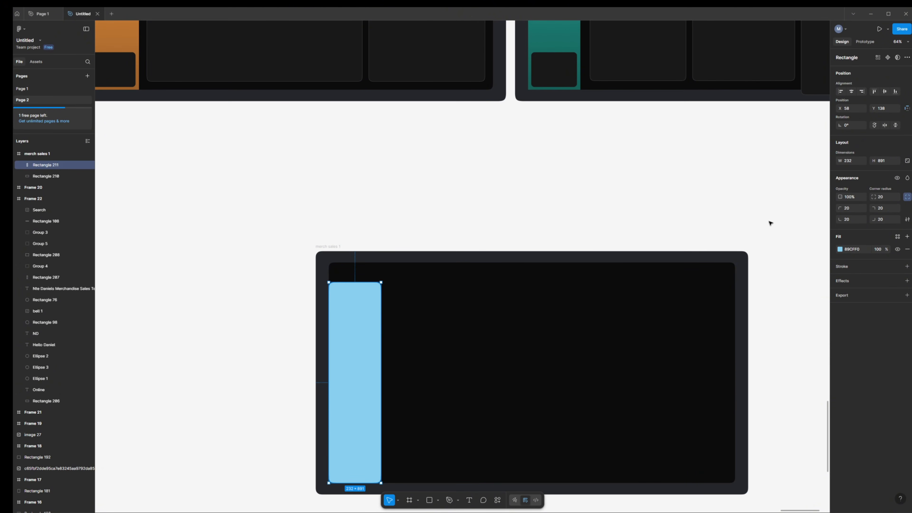
# Step: Set the light blue rectangle's individual corner radii to 0 top-left, 50 top-right and 0 bottom-right, following the teal frame's sidebar
pyautogui.click(908, 198)
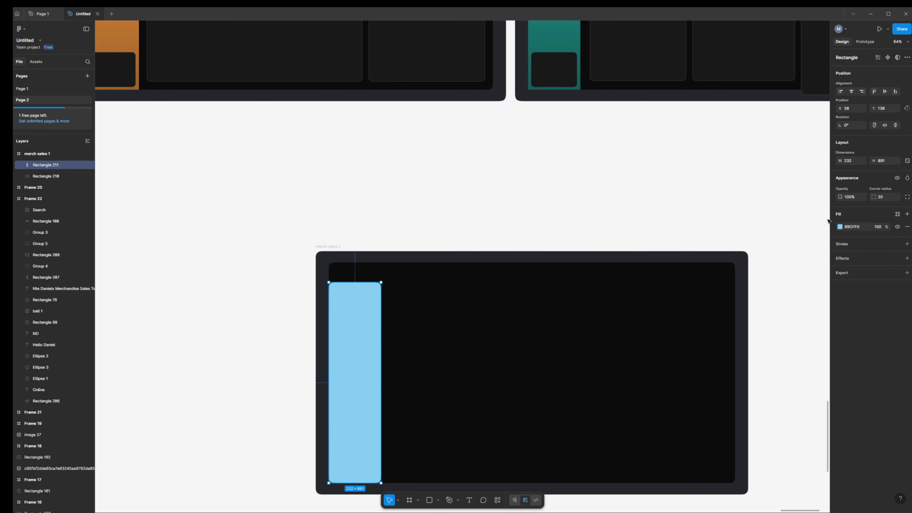
pyautogui.click(907, 197)
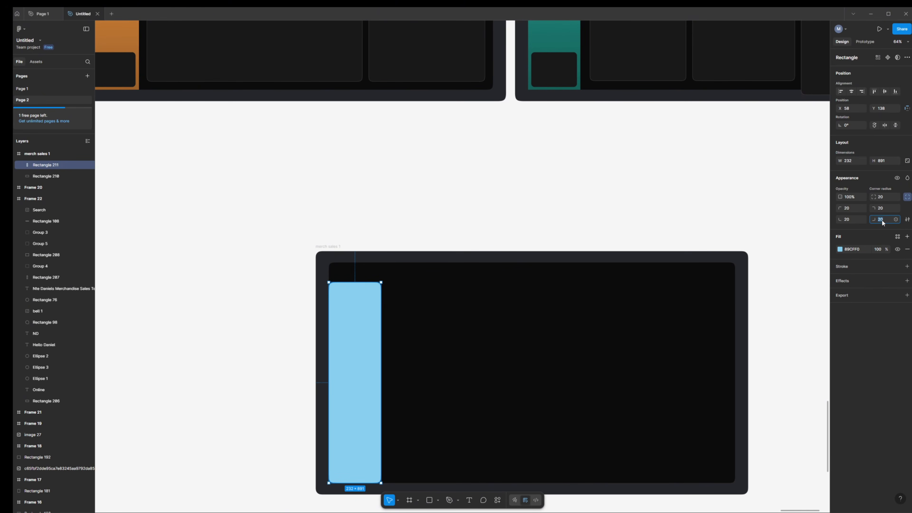
pyautogui.press('Return')
pyautogui.press('Return')
pyautogui.click(566, 32)
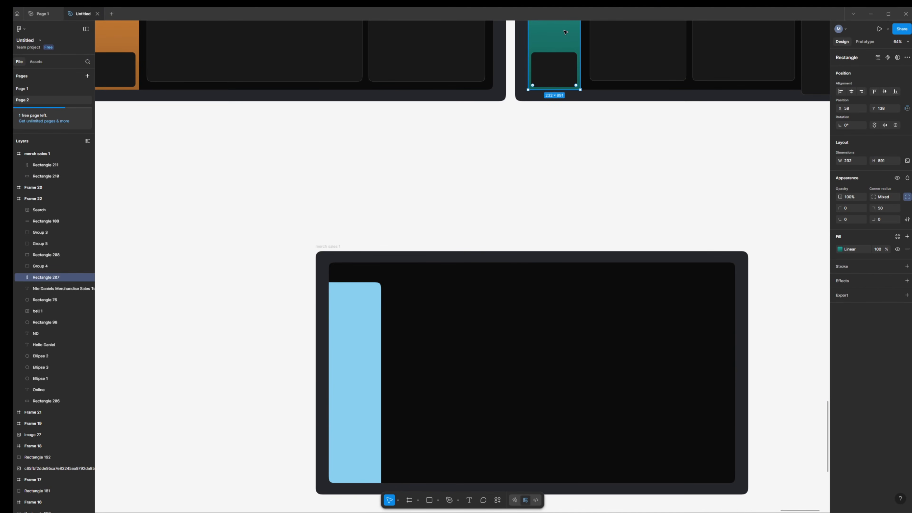
pyautogui.click(367, 322)
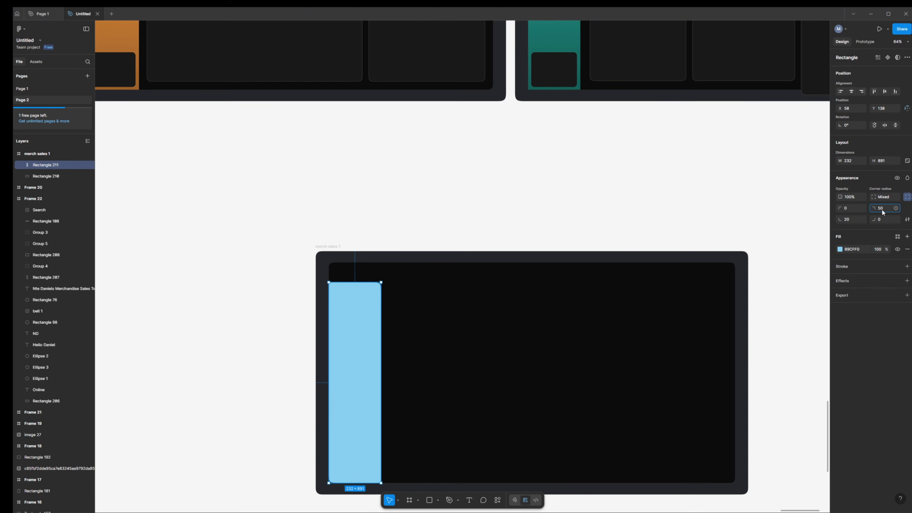
pyautogui.press('Return')
pyautogui.click(907, 220)
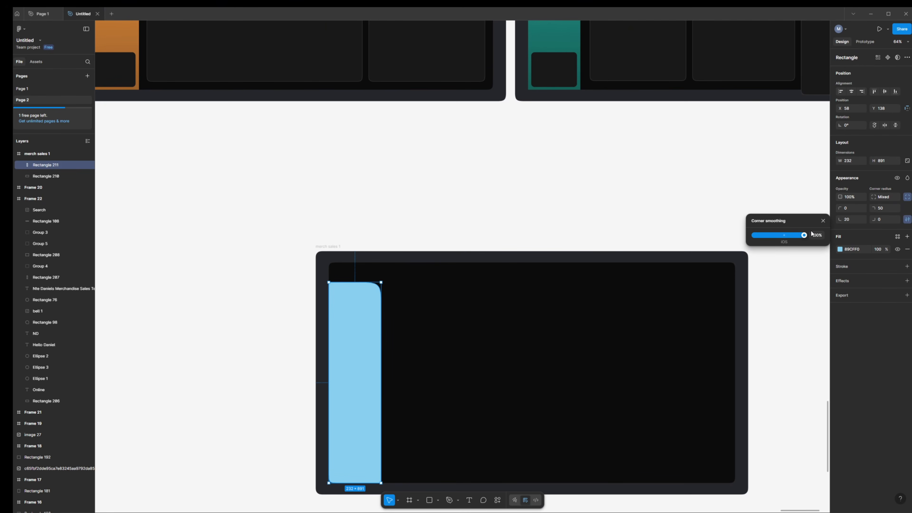
pyautogui.click(501, 163)
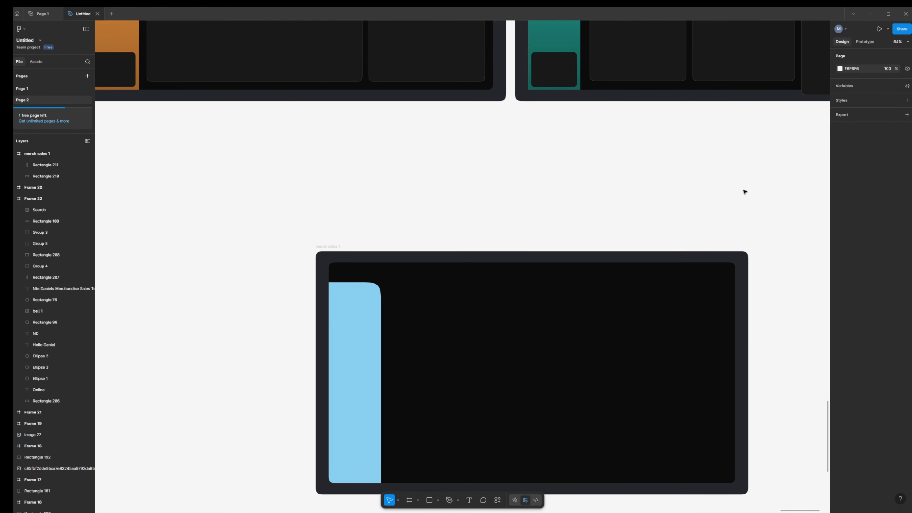
# Step: Change the light blue sidebar's solid fill to a linear gradient
pyautogui.scroll(3, 744, 192)
pyautogui.scroll(-1, 744, 207)
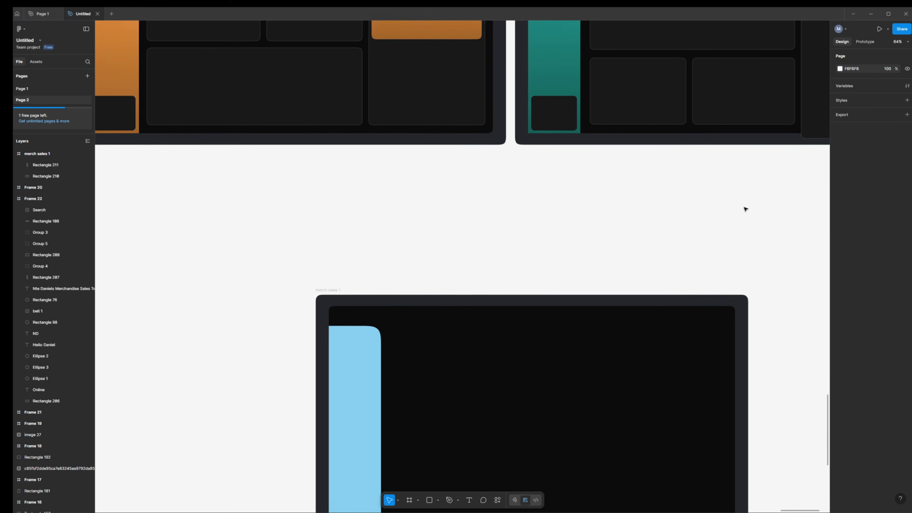
pyautogui.click(345, 364)
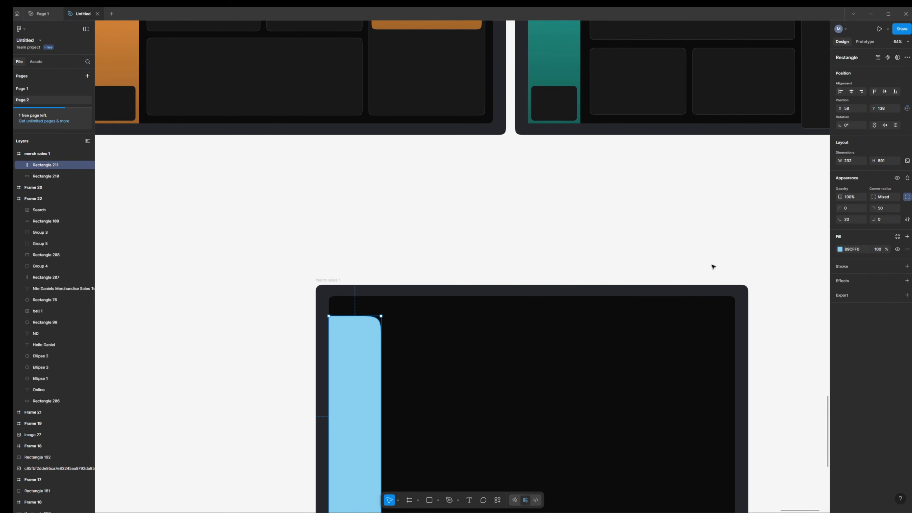
pyautogui.click(840, 249)
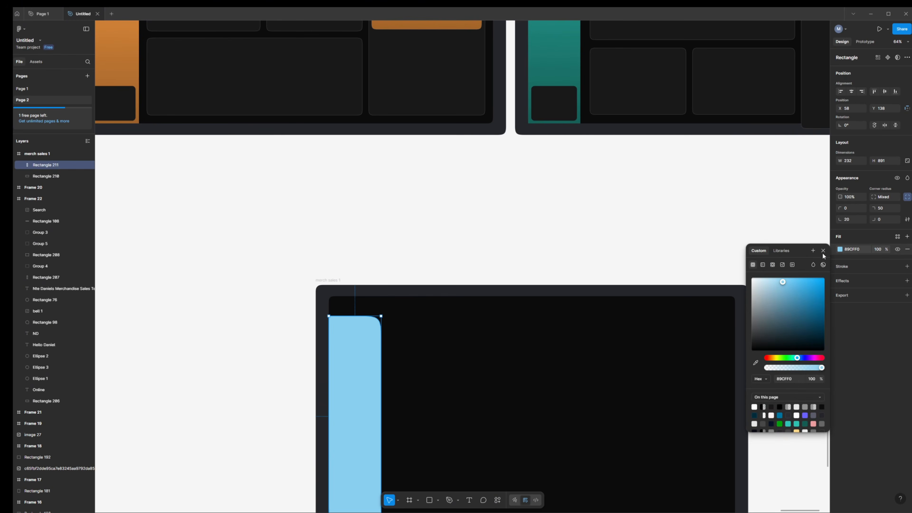
pyautogui.click(763, 265)
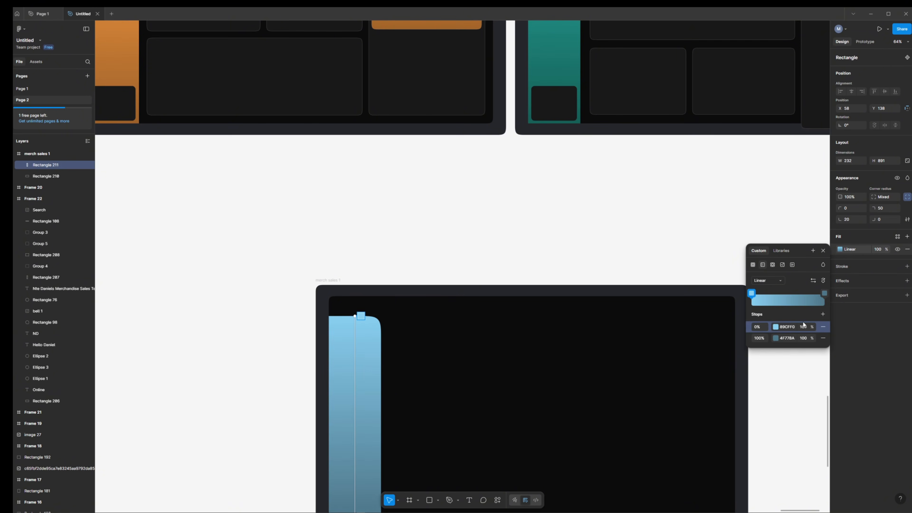
pyautogui.scroll(-2, 517, 213)
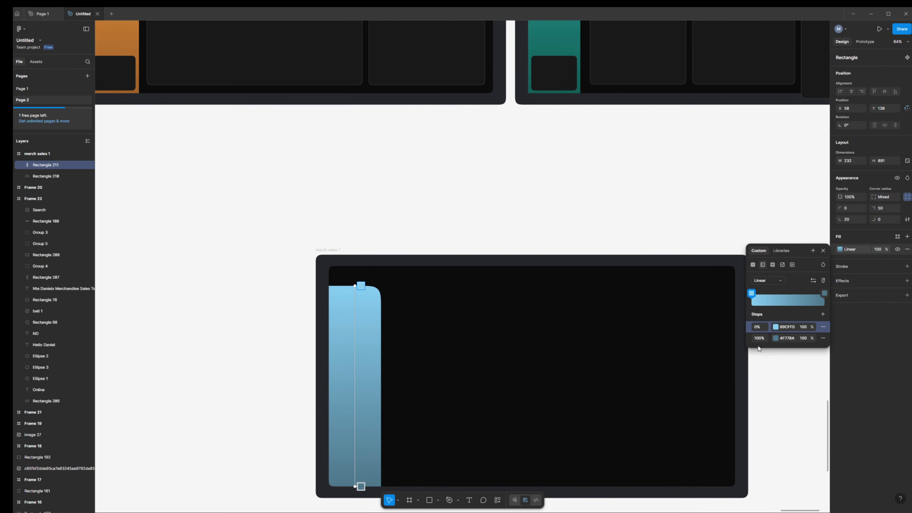
# Step: Recolour the sidebar gradient's 0% stop with the teal sampled from the upper end of the teal frame's sidebar
pyautogui.click(794, 326)
pyautogui.scroll(3, 585, 166)
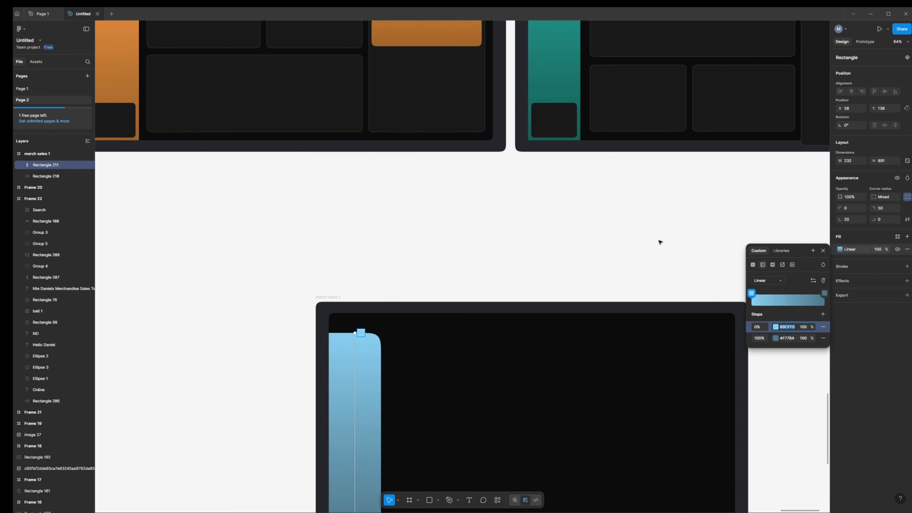
pyautogui.click(776, 328)
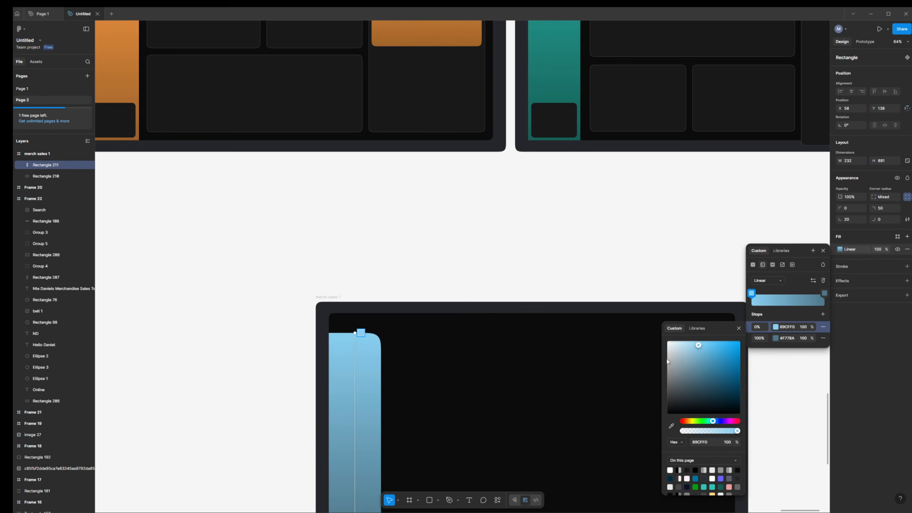
pyautogui.click(672, 425)
pyautogui.scroll(1, 556, 153)
pyautogui.scroll(8, 556, 153)
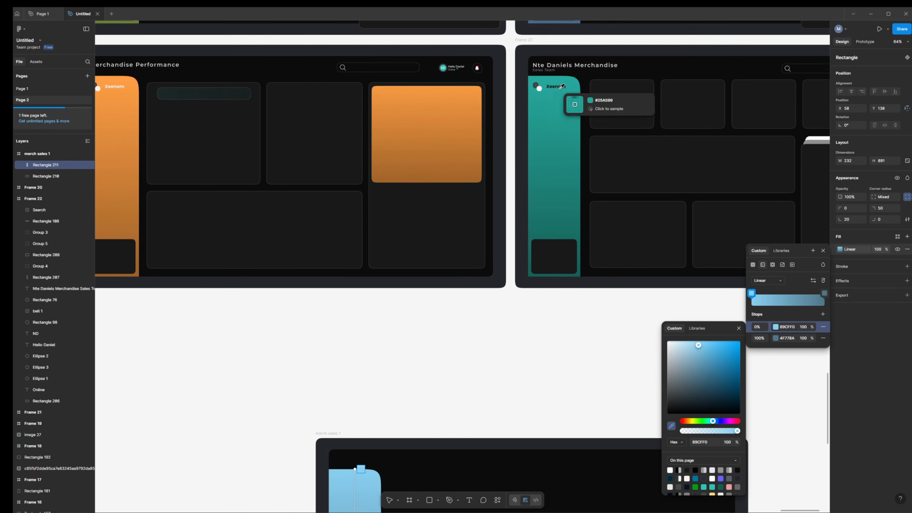
pyautogui.click(571, 79)
pyautogui.scroll(-10, 546, 294)
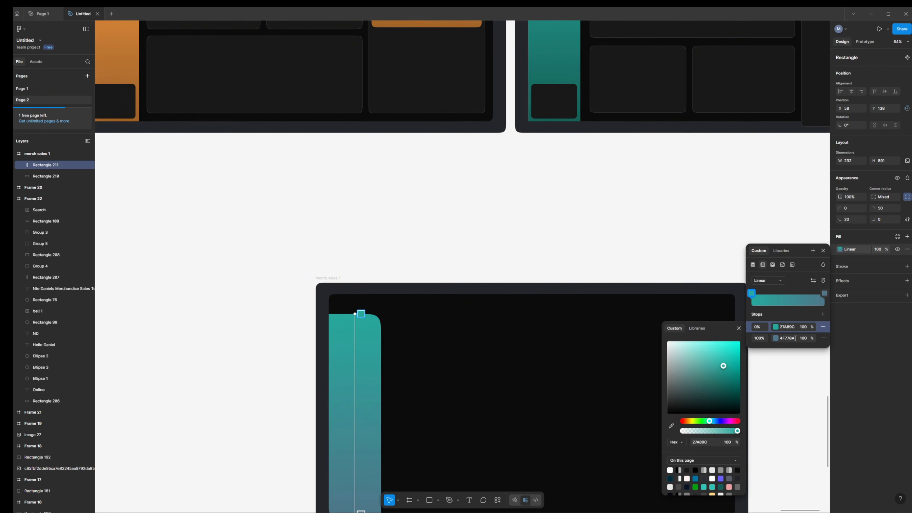
# Step: Recolour the gradient's 100% stop with dark teal 166058 sampled from the lower end of the teal frame's sidebar
pyautogui.click(795, 338)
pyautogui.click(777, 339)
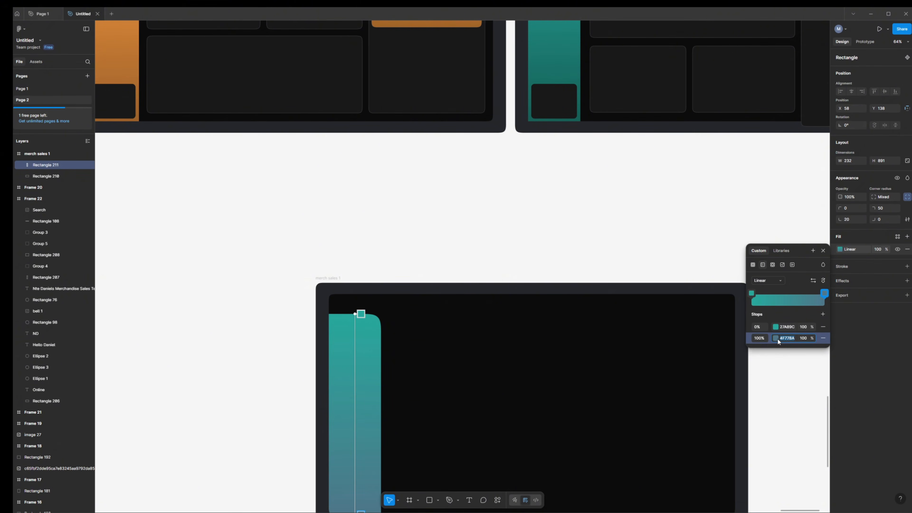
pyautogui.click(776, 338)
pyautogui.click(671, 437)
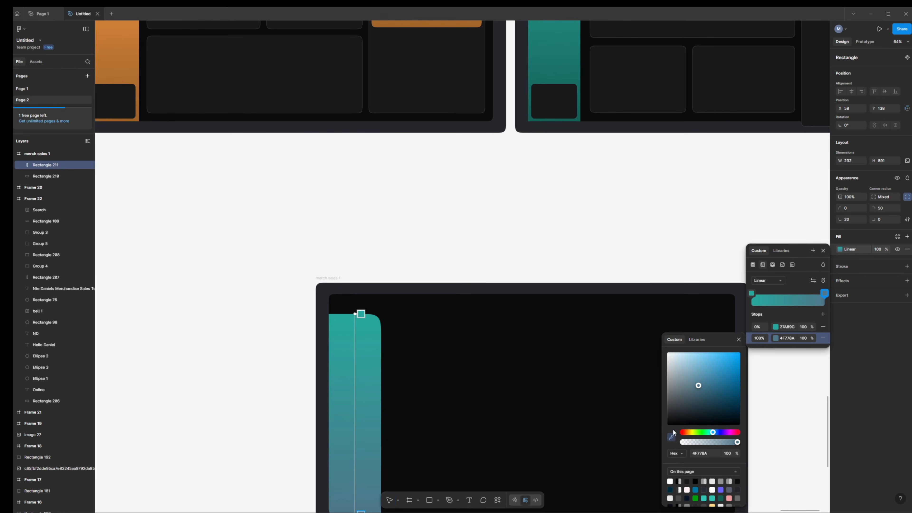
pyautogui.click(580, 118)
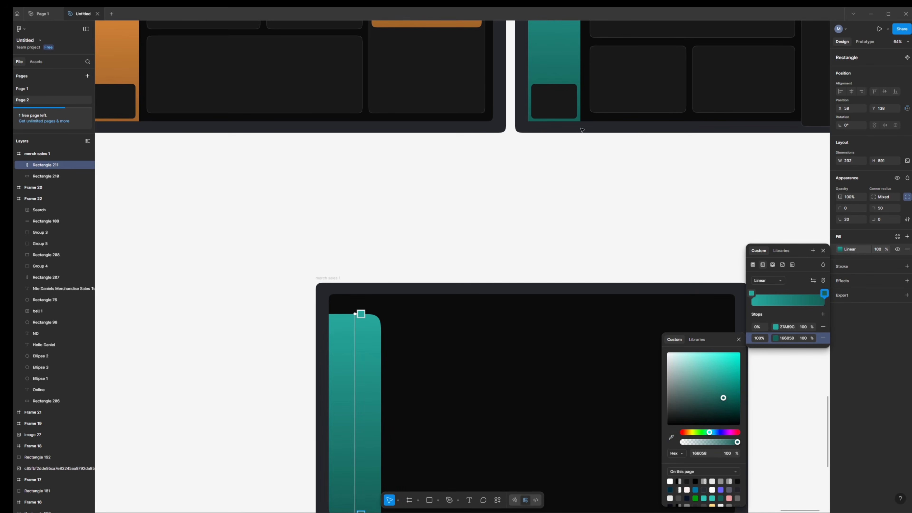
pyautogui.press('Escape')
# Step: Duplicate the near-black background panel in merch sales 1, bring the copy to the front and move it to about X 142, Y 101
pyautogui.scroll(-2, 574, 205)
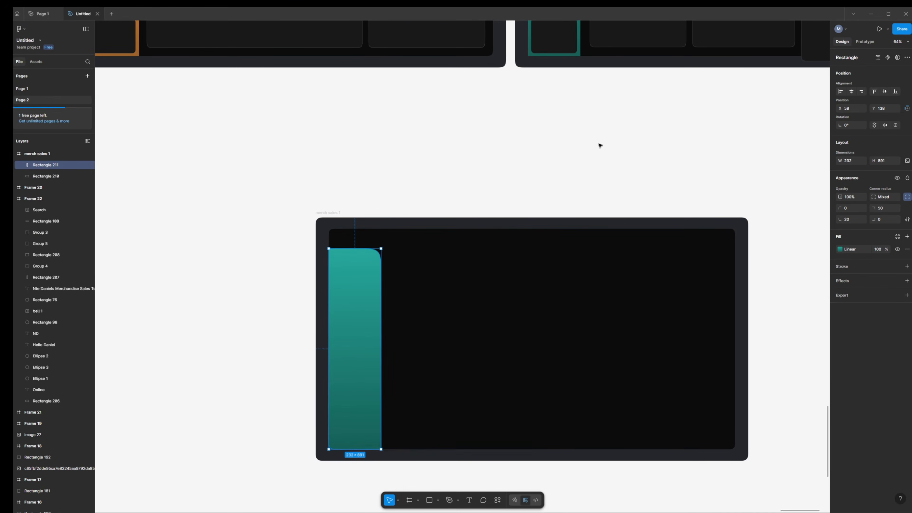
pyautogui.scroll(2, 596, 143)
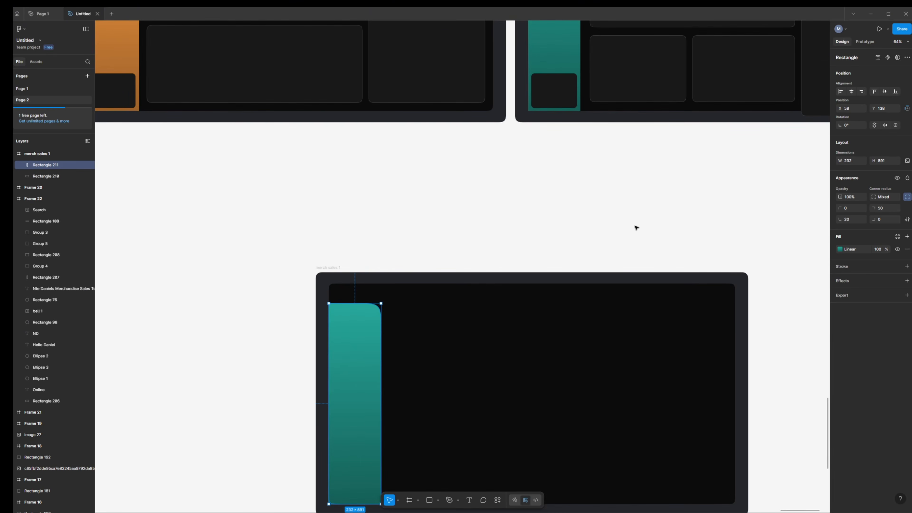
pyautogui.scroll(-1, 635, 227)
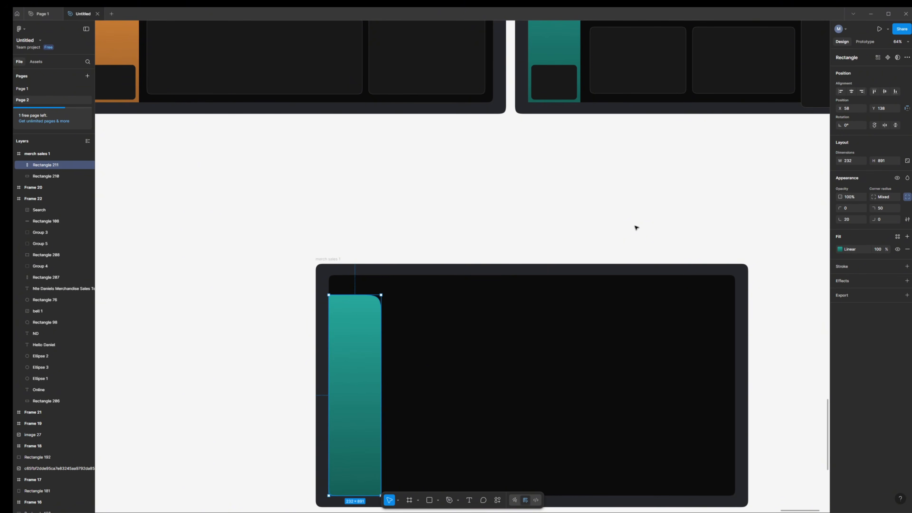
pyautogui.scroll(-1, 635, 227)
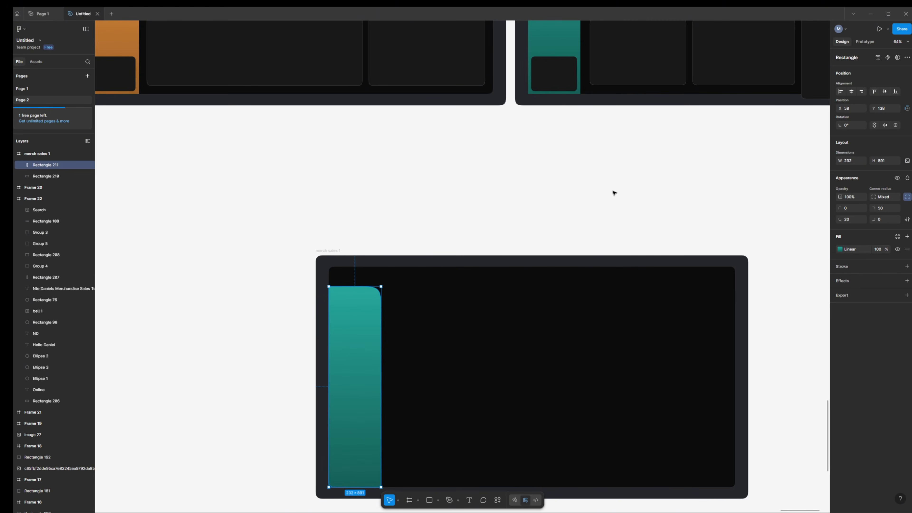
pyautogui.click(587, 327)
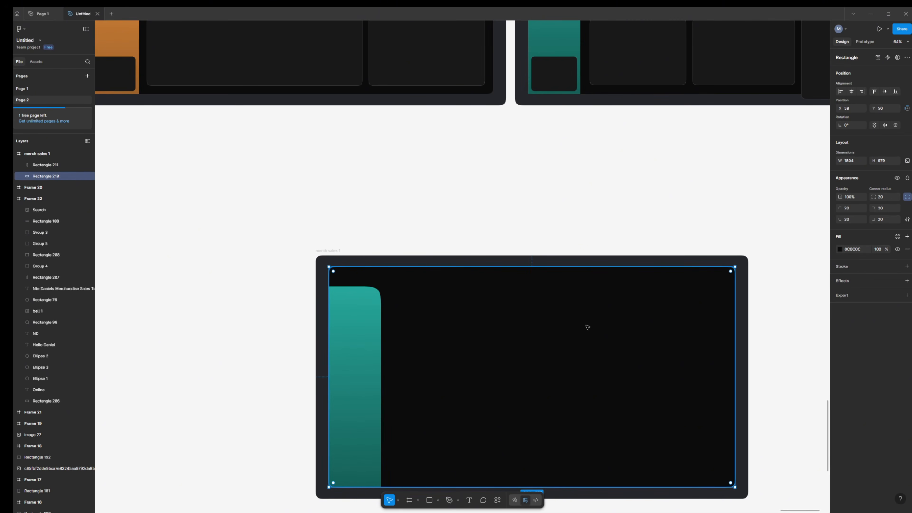
pyautogui.hotkey('ctrl', 'd')
pyautogui.moveTo(583, 350); pyautogui.dragTo(574, 367)
pyautogui.rightClick(574, 366)
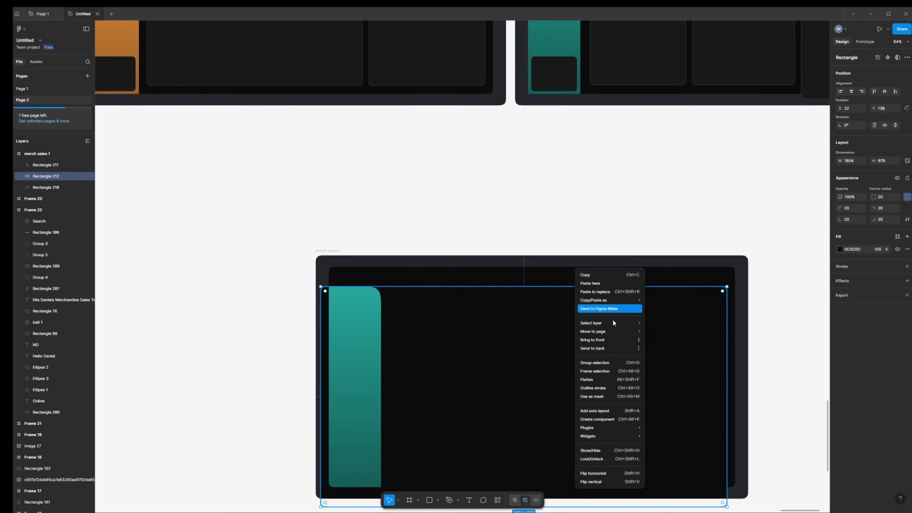
pyautogui.click(610, 339)
pyautogui.moveTo(504, 383); pyautogui.dragTo(533, 370)
pyautogui.moveTo(63, 165)
pyautogui.mouseDown()
pyautogui.moveTo(63, 194)
pyautogui.moveTo(65, 163)
pyautogui.mouseUp()
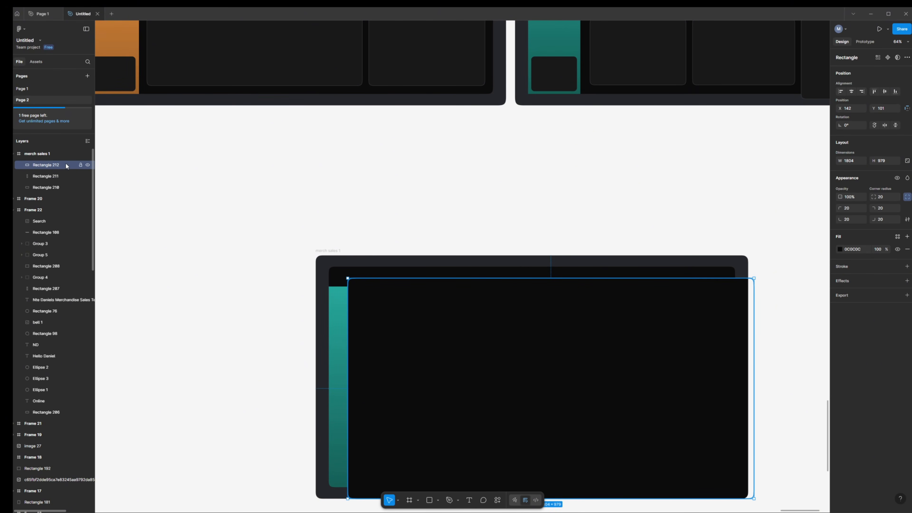
# Step: Shrink the copied panel to about 750 × 565 and fill it with 191919 sampled from the teal sidebar's small dark box
pyautogui.moveTo(347, 279); pyautogui.dragTo(587, 373)
pyautogui.moveTo(646, 442); pyautogui.dragTo(549, 366)
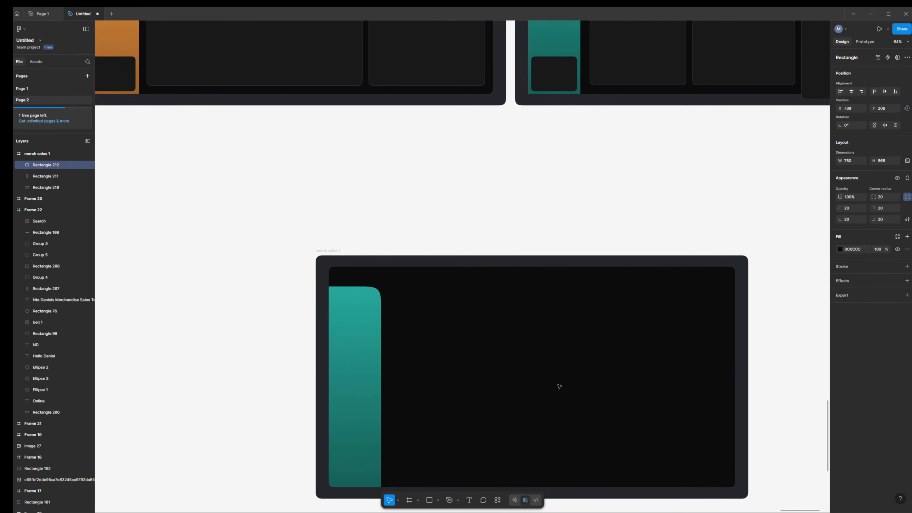
pyautogui.click(840, 249)
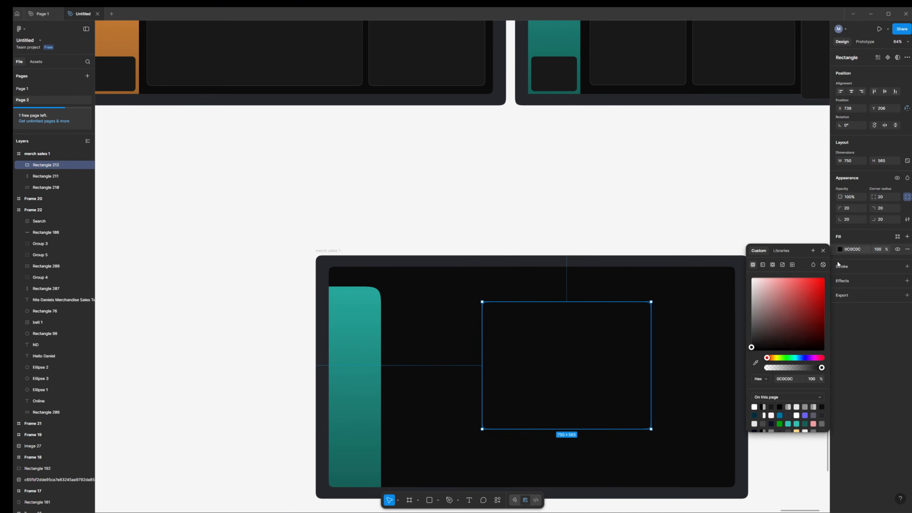
pyautogui.click(755, 362)
pyautogui.click(554, 72)
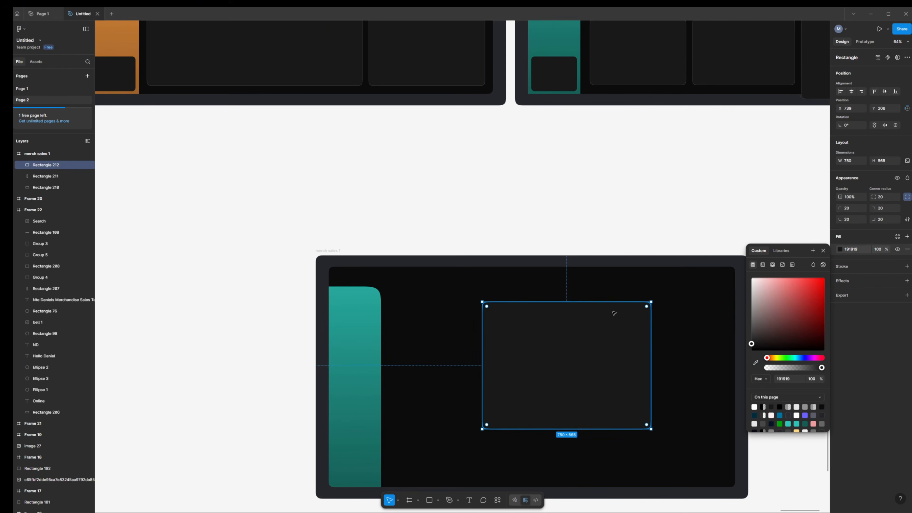
# Step: Resize the 191919 box in merch sales 1 to 203 × 154, matching the teal dashboard's small sidebar box
pyautogui.click(547, 74)
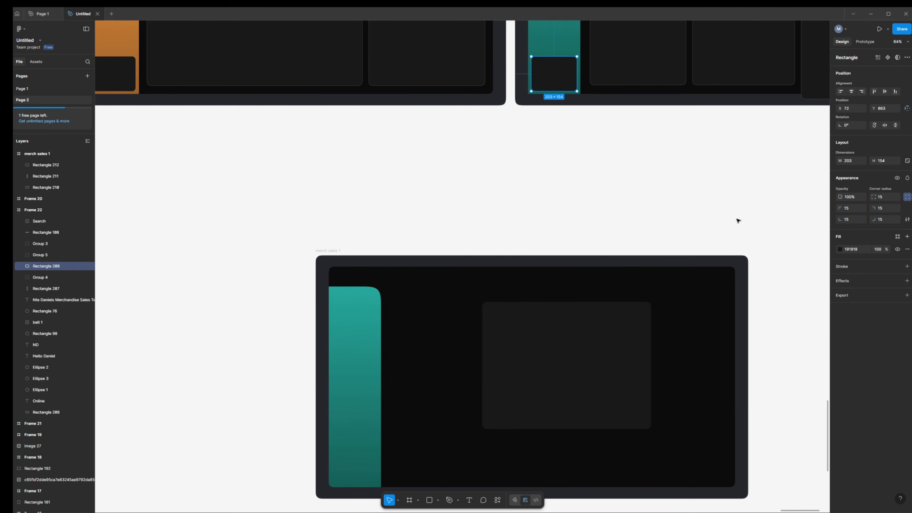
pyautogui.click(607, 371)
pyautogui.click(853, 163)
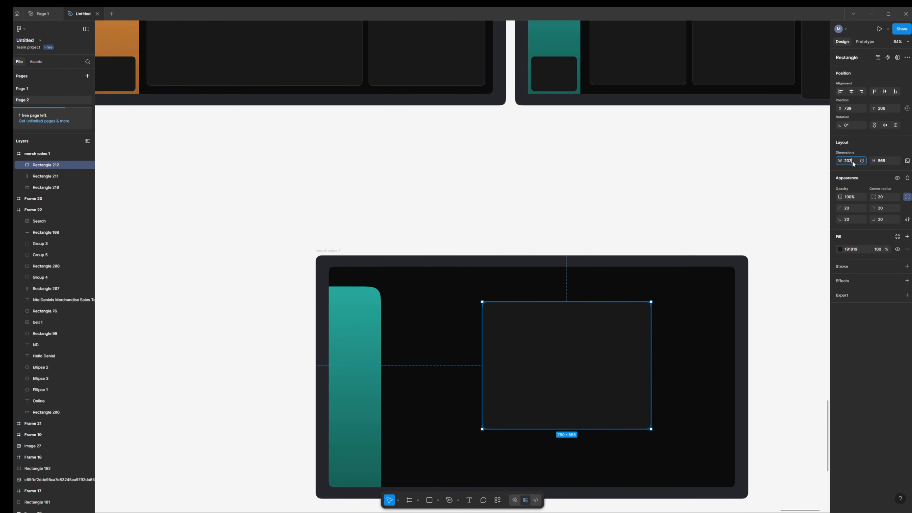
pyautogui.click(885, 161)
pyautogui.write('154')
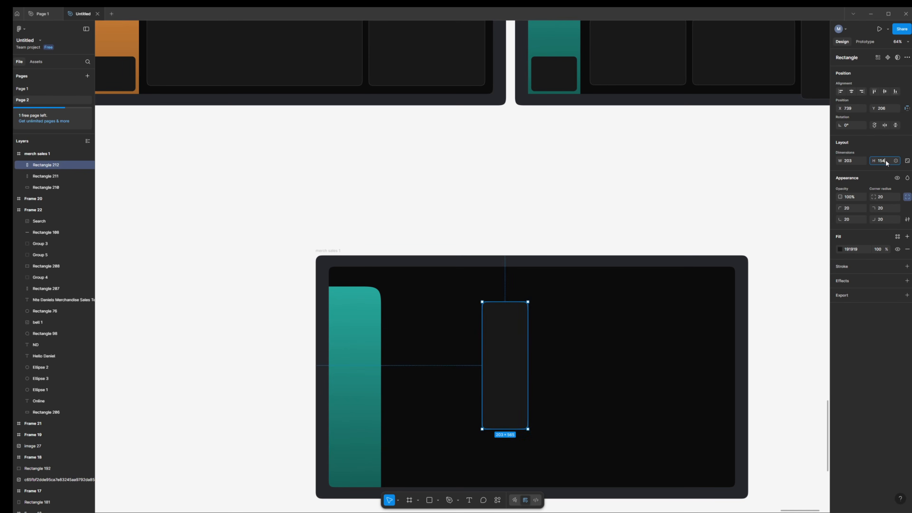
pyautogui.press('Return')
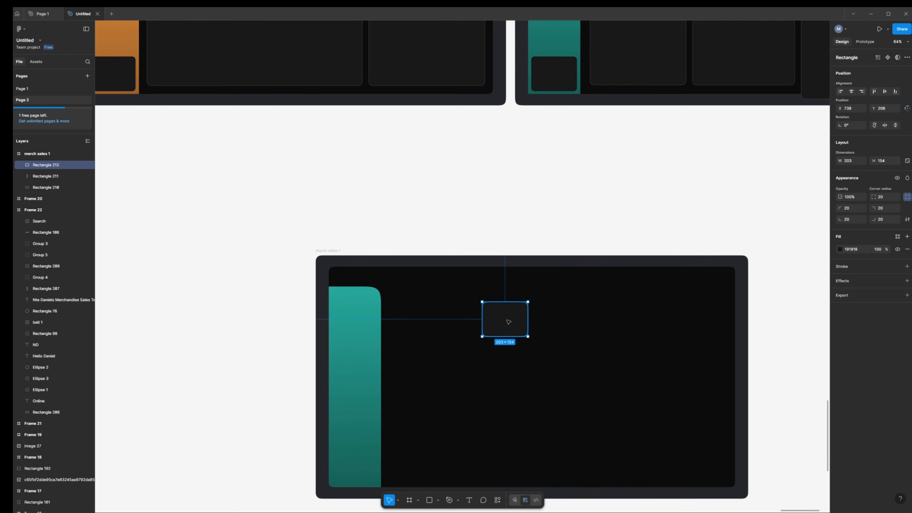
# Step: Move the box onto the lower end of the teal sidebar at X 72, Y 863 and fill it with 0C0C0C
pyautogui.moveTo(509, 320); pyautogui.dragTo(357, 473)
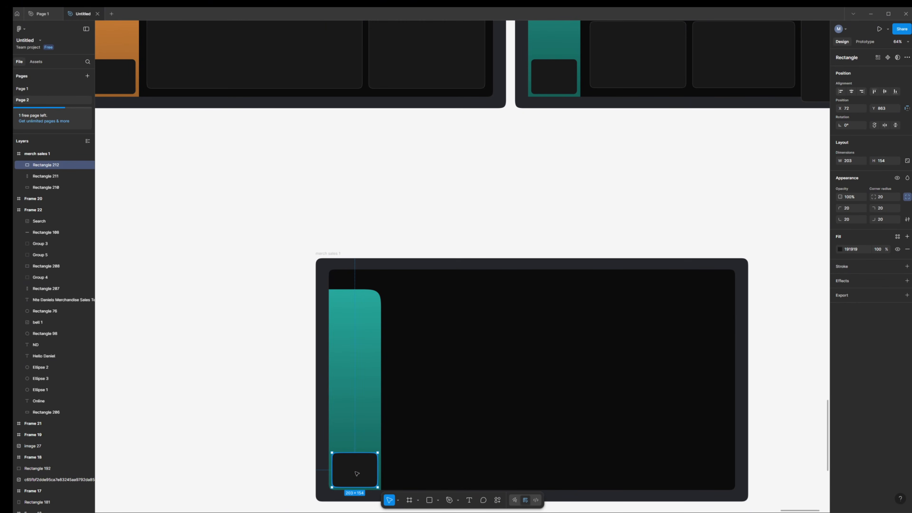
pyautogui.press('Down')
pyautogui.press('Up')
pyautogui.click(840, 248)
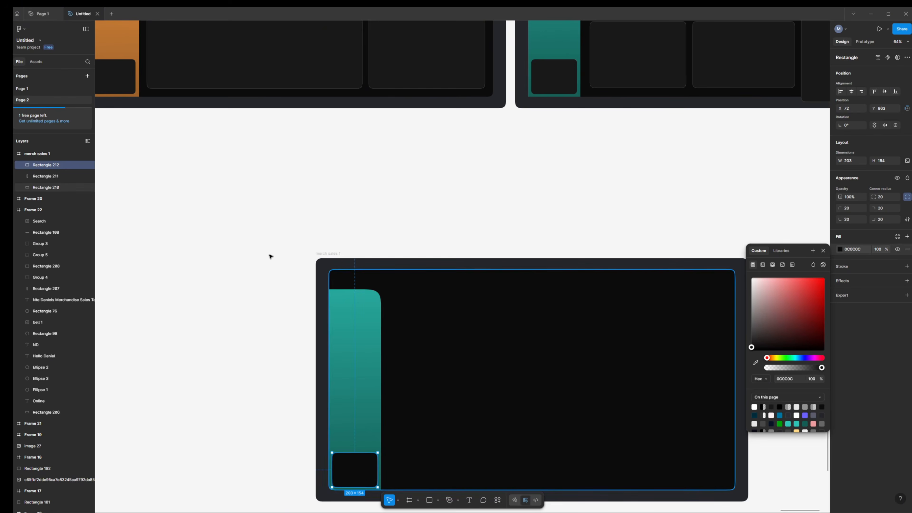
pyautogui.click(247, 261)
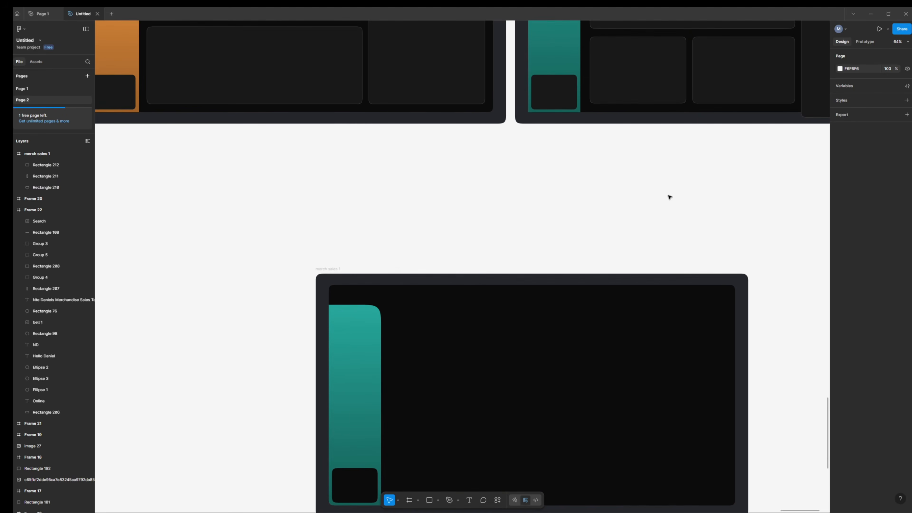
# Step: Examine the card layout of the finished teal merchandise dashboard above merch sales 1
pyautogui.scroll(4, 670, 198)
pyautogui.scroll(-3, 683, 232)
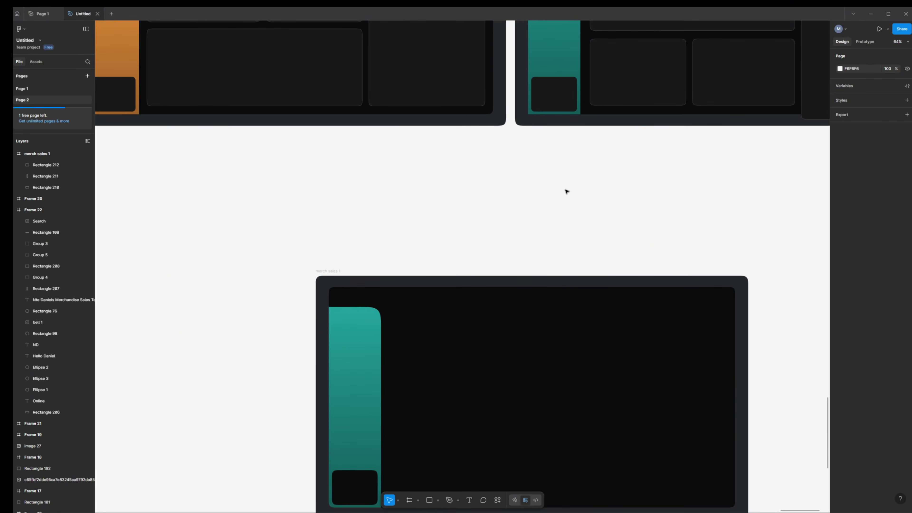
pyautogui.scroll(2, 643, 187)
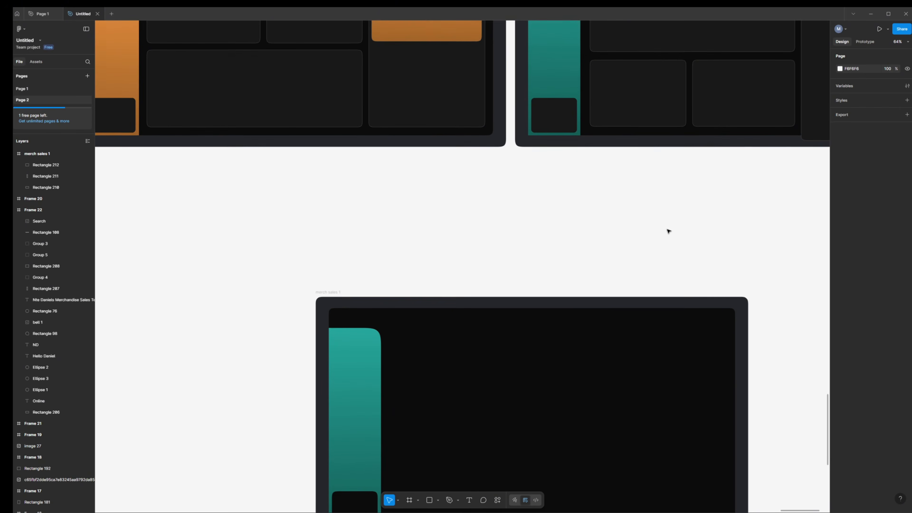
pyautogui.scroll(3, 668, 231)
pyautogui.scroll(-2, 702, 230)
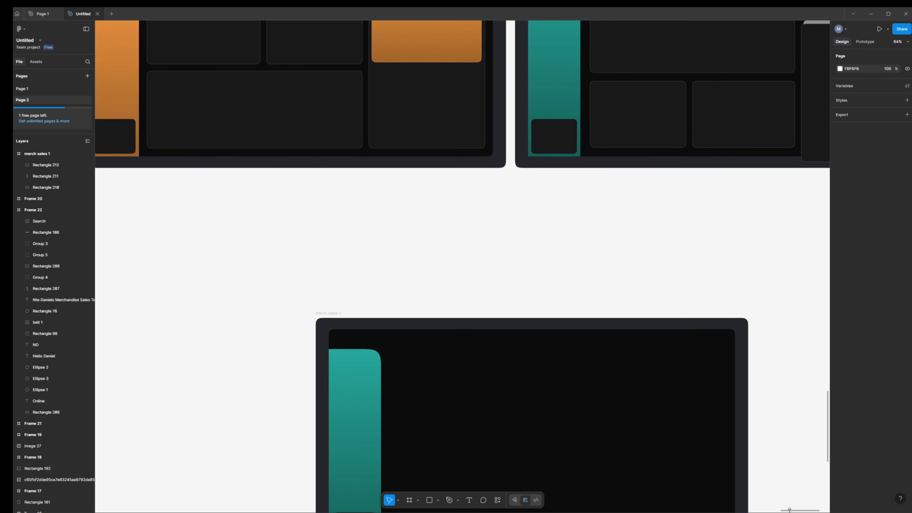
pyautogui.hscroll(6, 711, 368)
pyautogui.scroll(4, 673, 313)
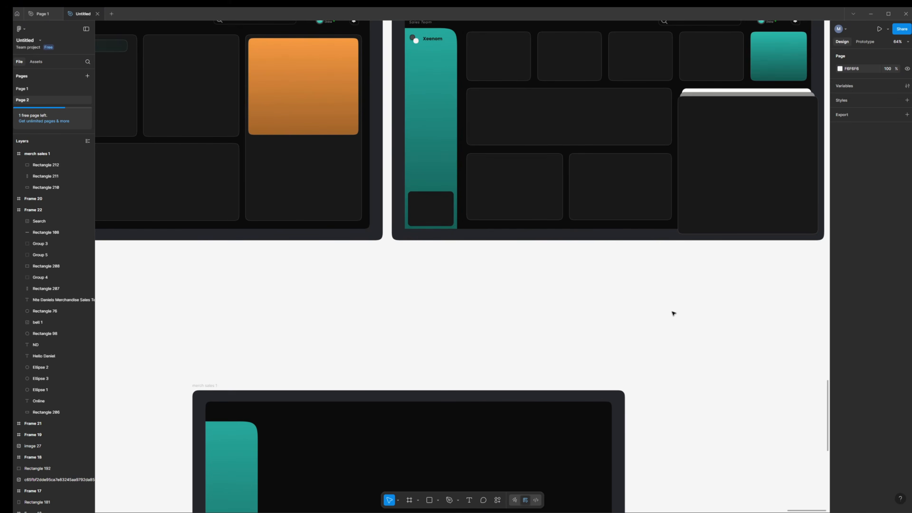
pyautogui.scroll(2, 672, 313)
pyautogui.scroll(-3, 511, 316)
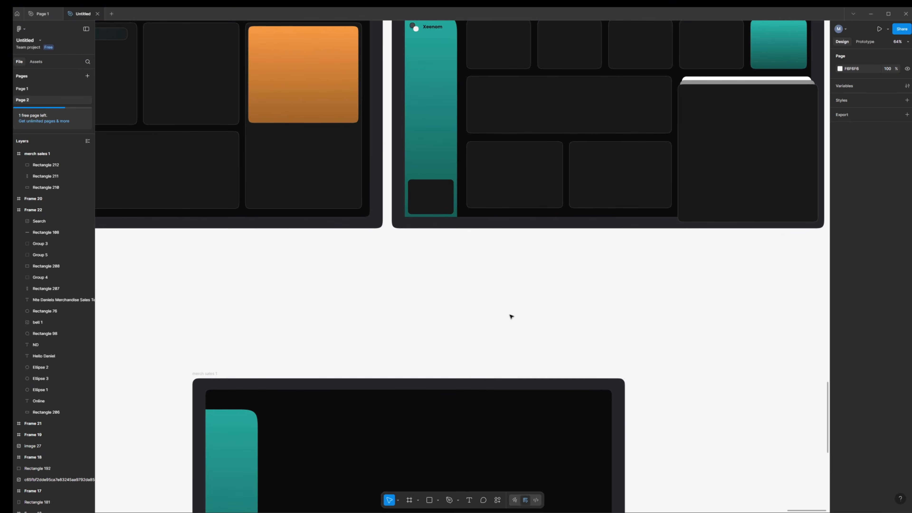
pyautogui.scroll(2, 534, 304)
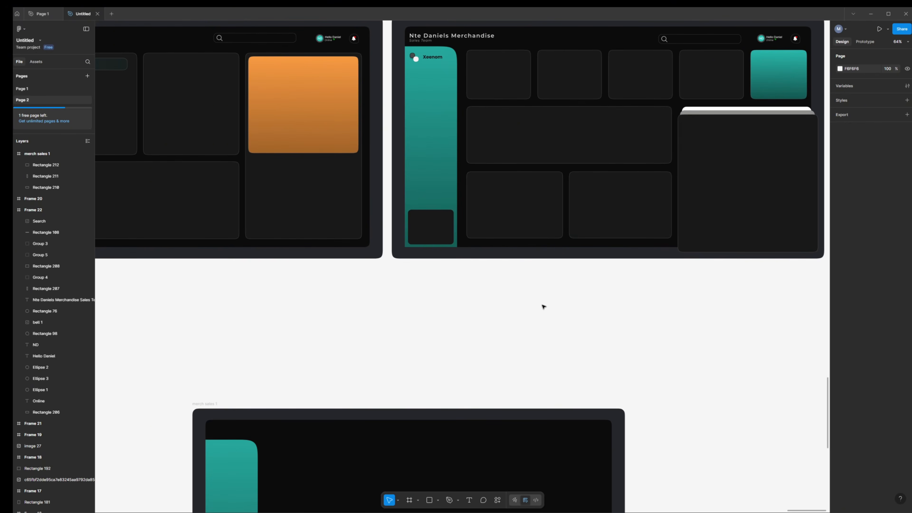
pyautogui.scroll(-5, 581, 309)
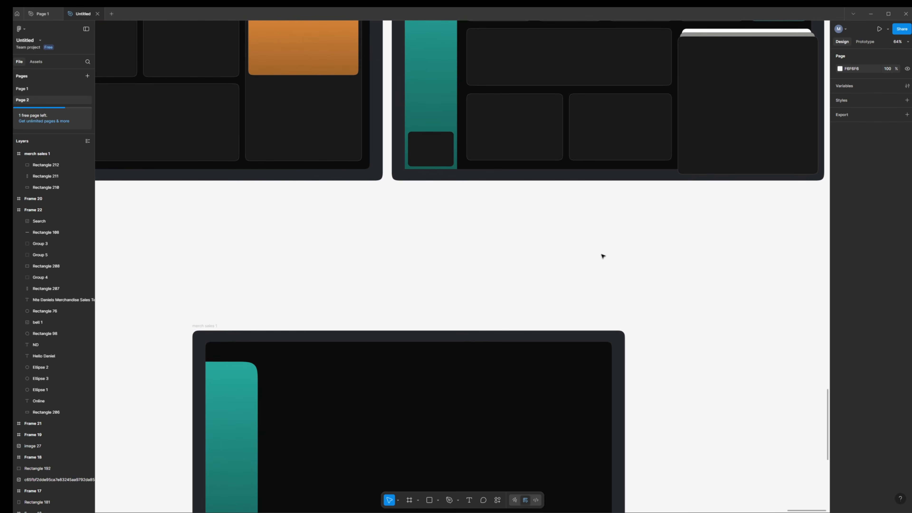
# Step: Duplicate the near-black 1804 × 979 background panel in merch sales 1 and bring the copy to the front
pyautogui.click(430, 441)
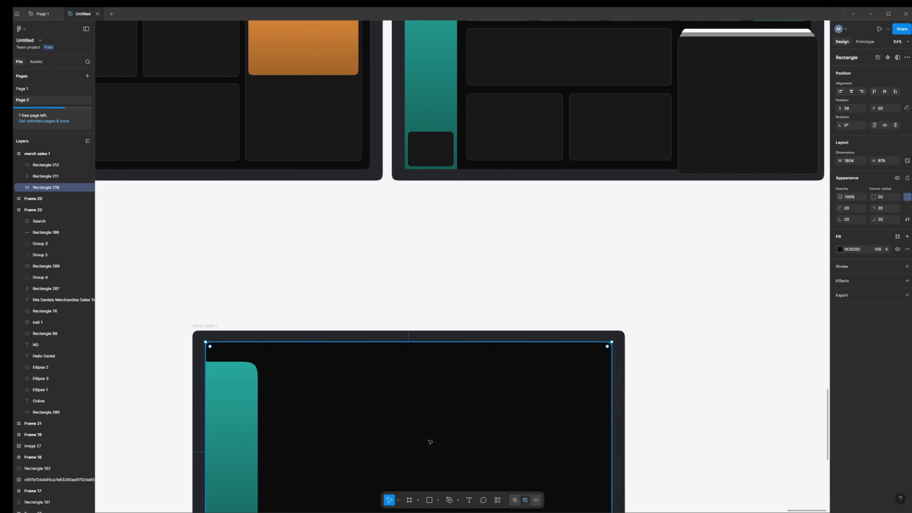
pyautogui.hotkey('ctrl', 'd')
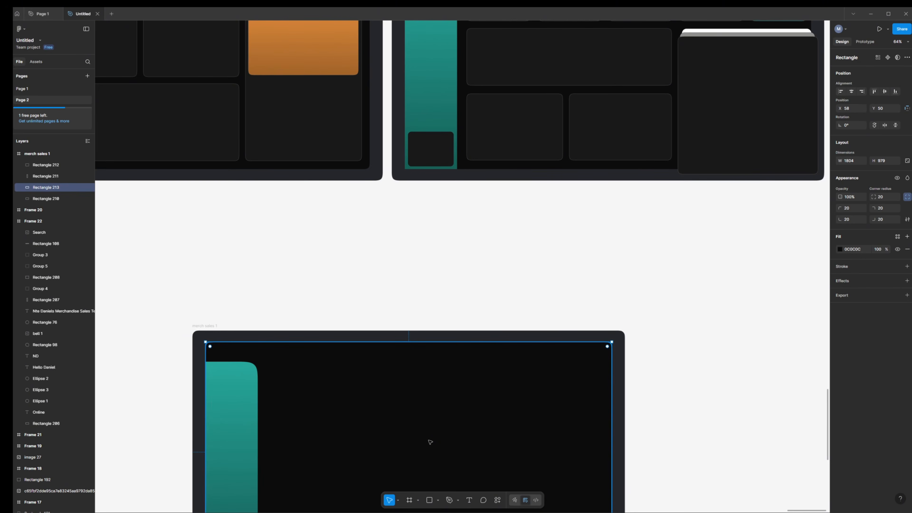
pyautogui.rightClick(431, 441)
pyautogui.click(468, 340)
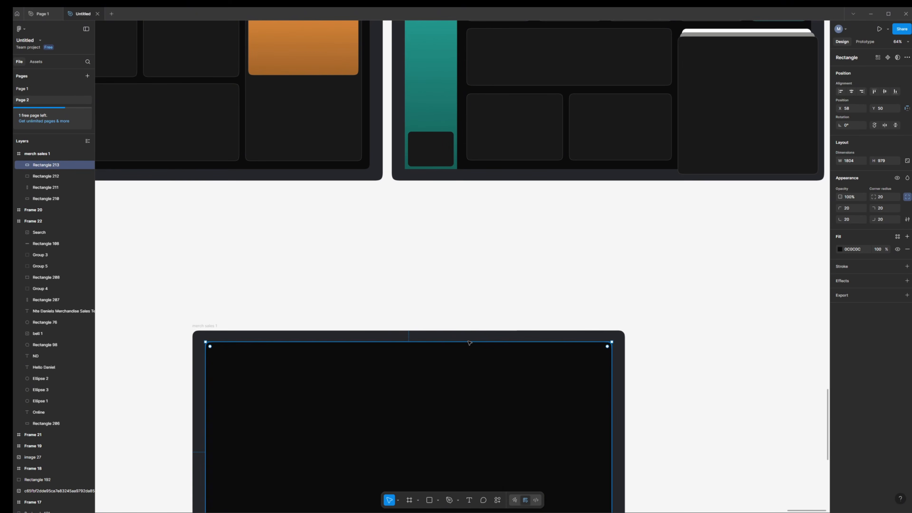
# Step: Fill the copied panel with 191919 sampled from a card in the teal dashboard
pyautogui.scroll(2, 441, 404)
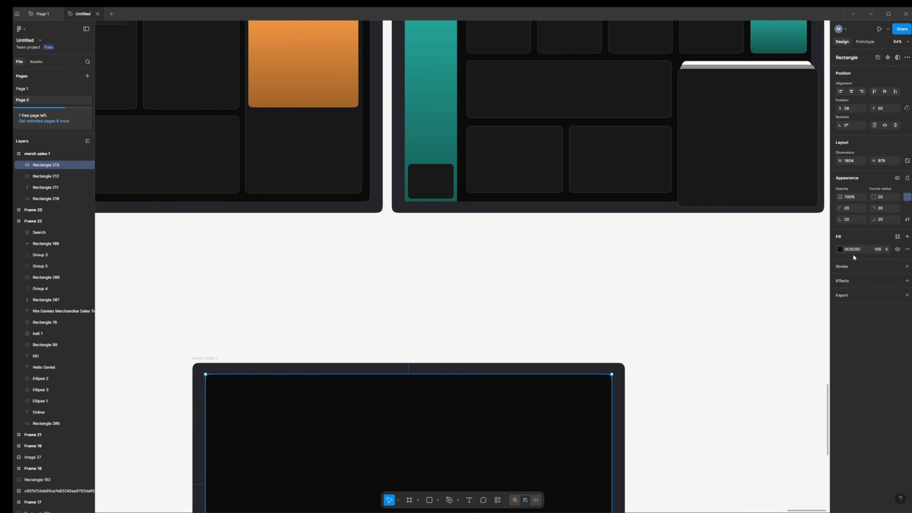
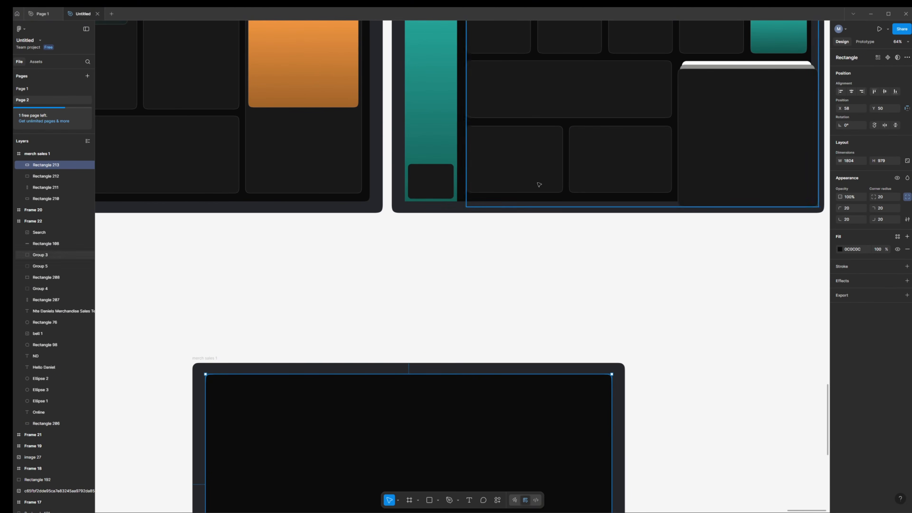
pyautogui.scroll(-3, 533, 297)
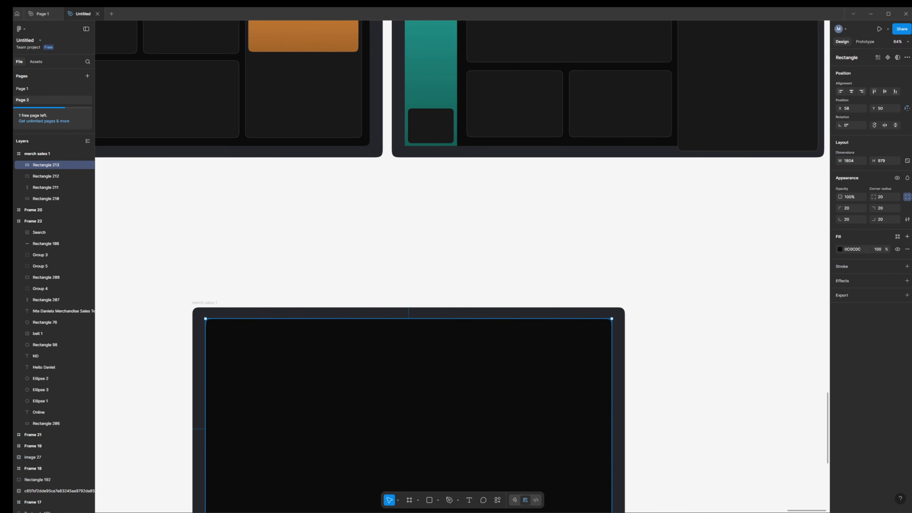
pyautogui.scroll(1, 745, 236)
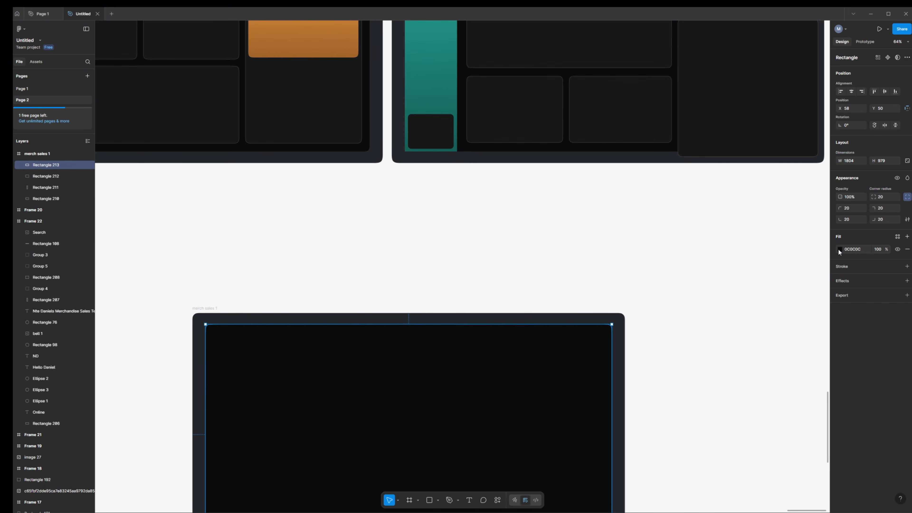
pyautogui.click(839, 249)
pyautogui.click(755, 362)
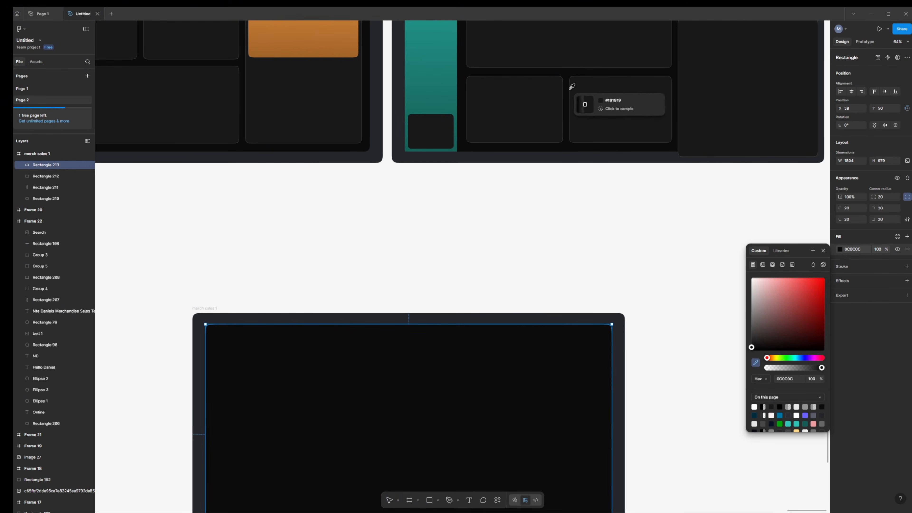
pyautogui.click(510, 99)
pyautogui.scroll(-2, 513, 197)
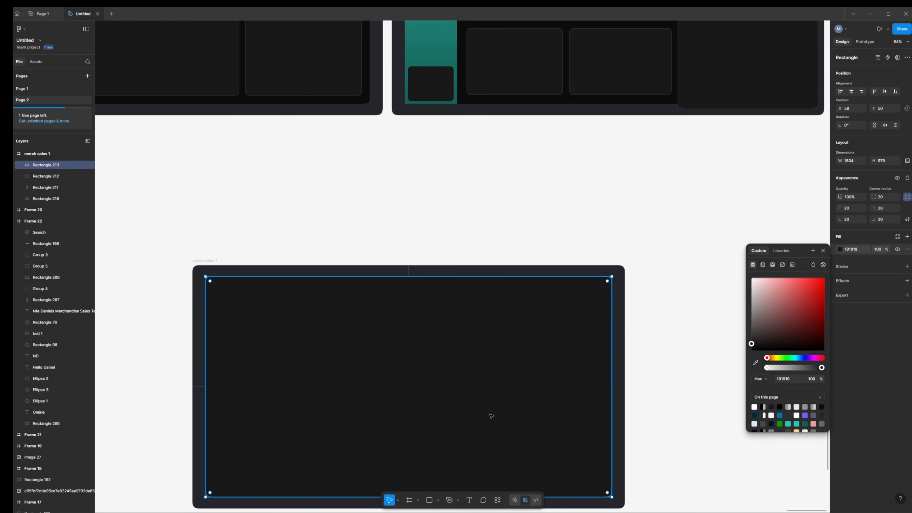
# Step: Add an inside stroke coloured 929292 to the copied panel, using the stroke colour of the teal dashboard's lower card
pyautogui.click(528, 70)
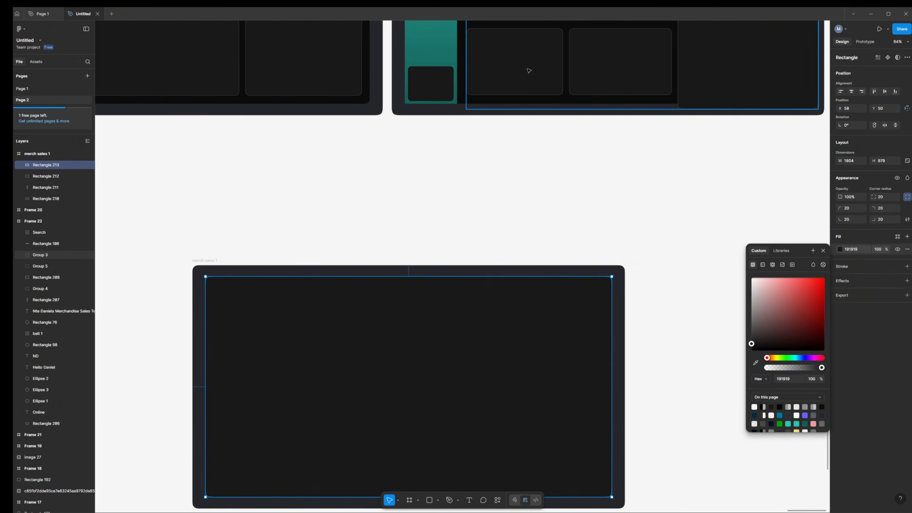
pyautogui.doubleClick(603, 80)
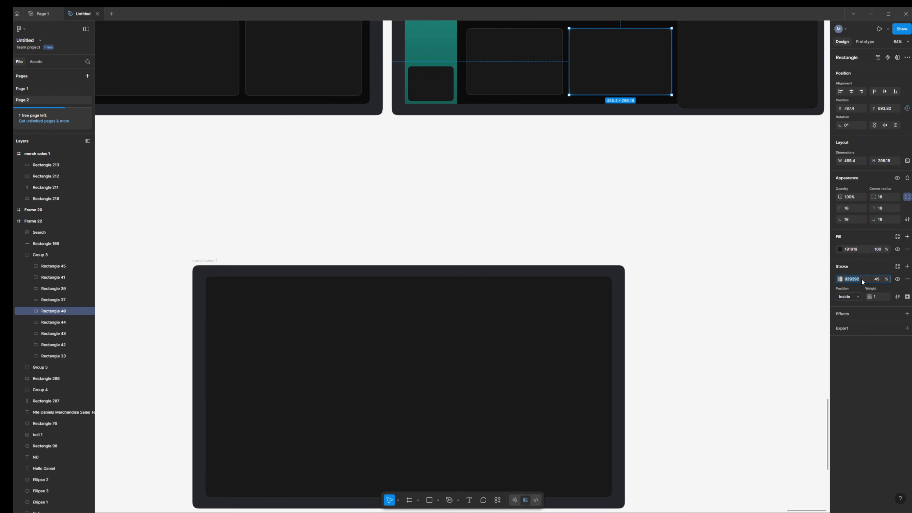
pyautogui.click(754, 311)
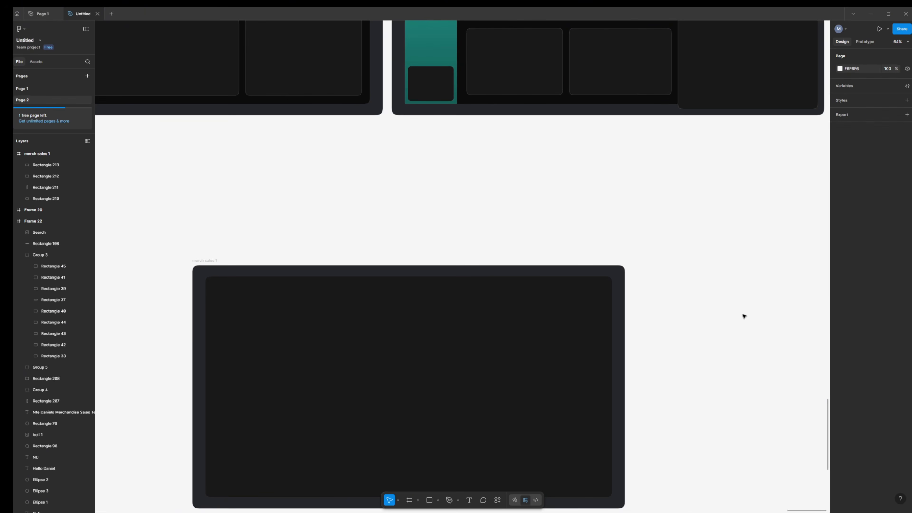
pyautogui.click(462, 342)
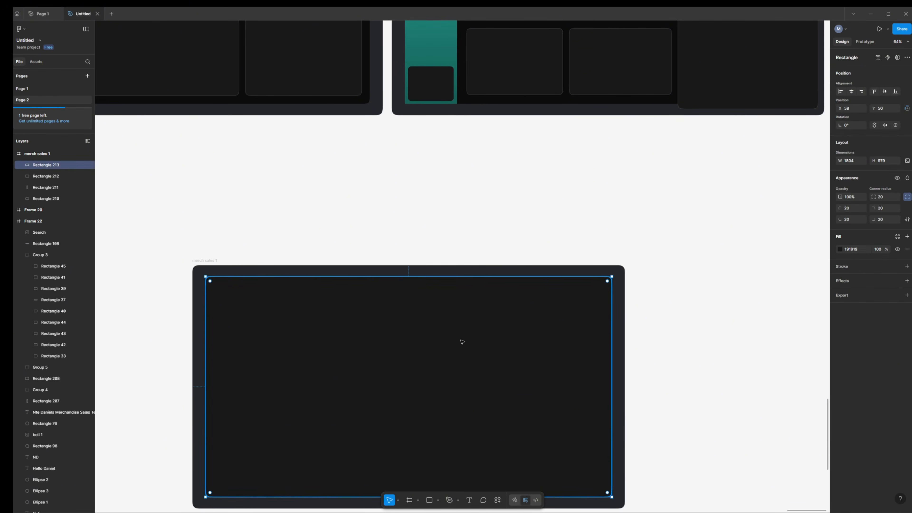
pyautogui.click(856, 266)
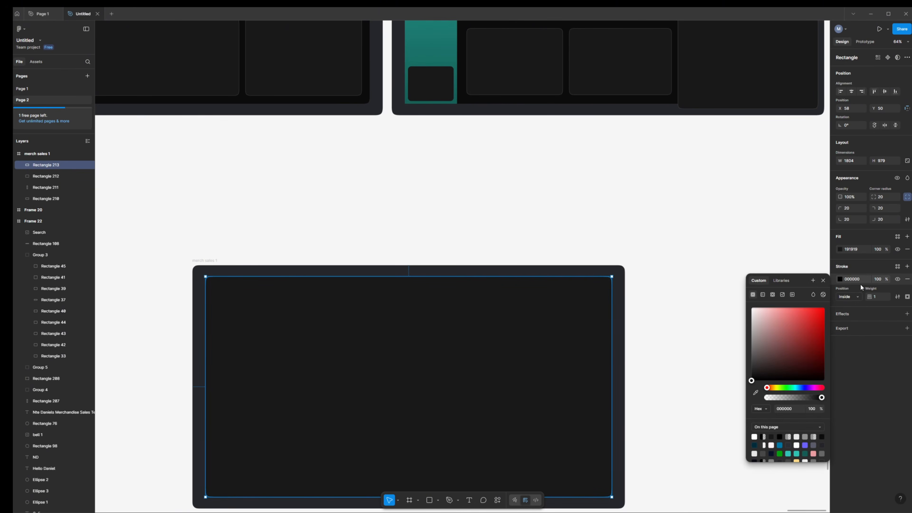
pyautogui.click(859, 278)
pyautogui.write('929292')
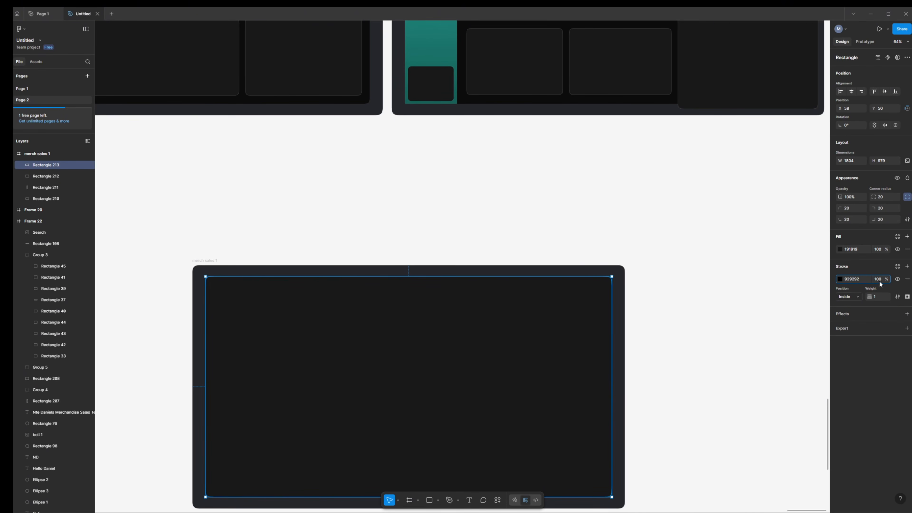
pyautogui.click(753, 373)
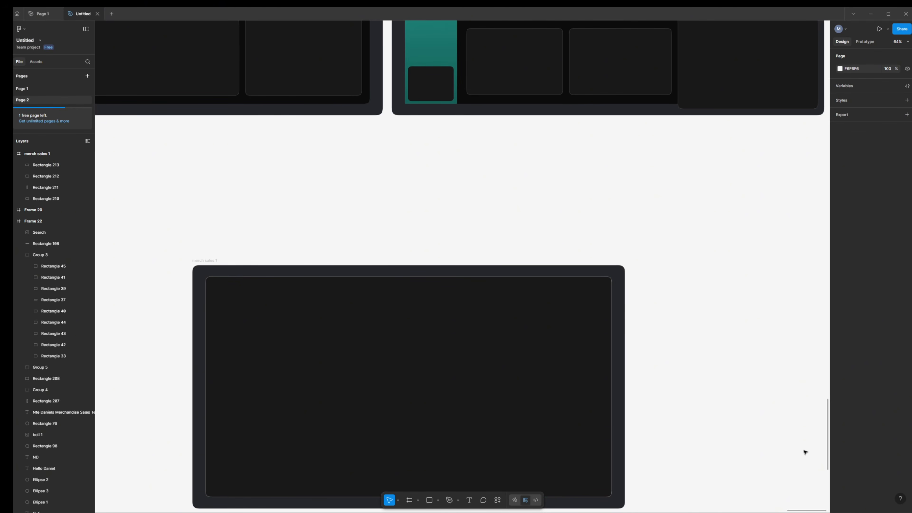
# Step: Set the copied panel's stroke opacity to 45%
pyautogui.click(571, 421)
pyautogui.click(878, 279)
pyautogui.write('45')
pyautogui.press('Return')
pyautogui.click(668, 323)
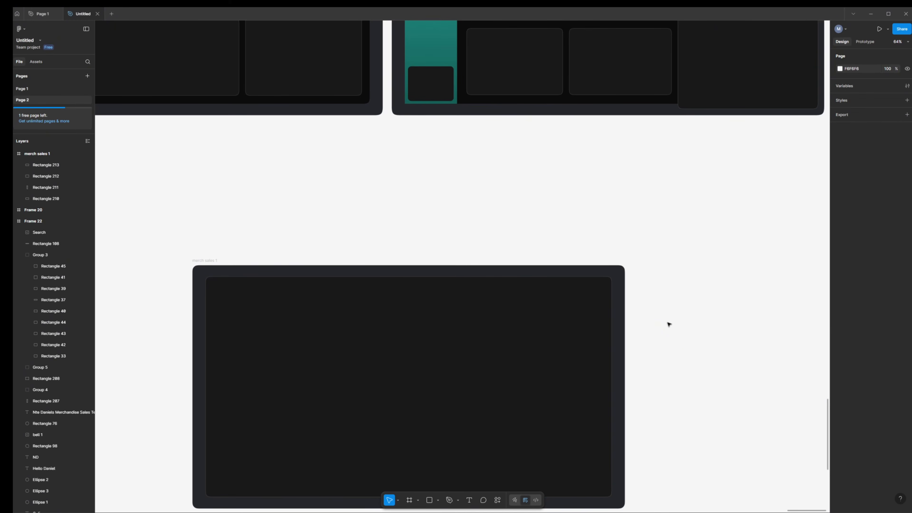
# Step: Set the copied panel's width to 285, matching the first card in the teal dashboard's top row
pyautogui.scroll(5, 501, 363)
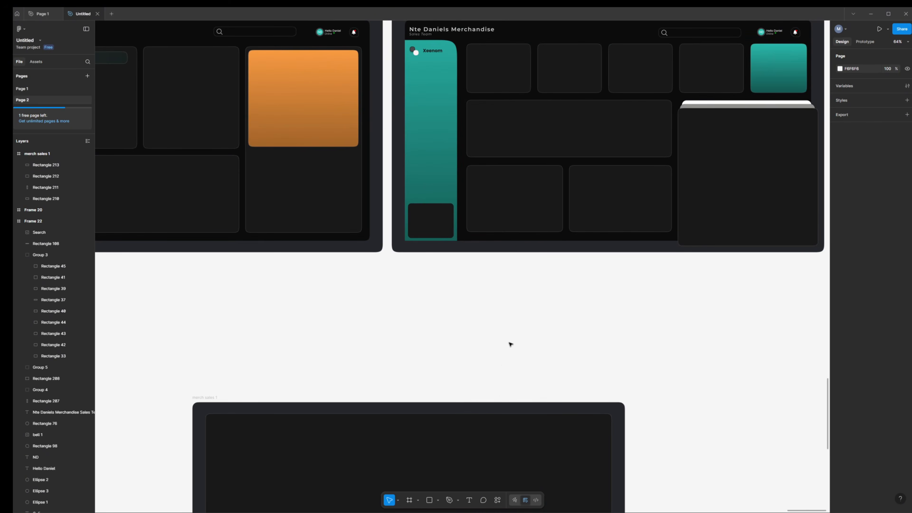
pyautogui.click(507, 82)
pyautogui.click(506, 82)
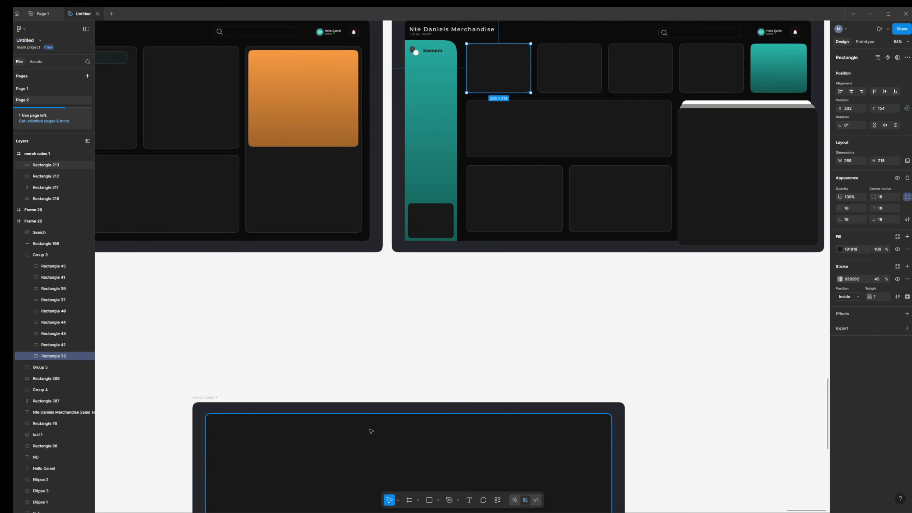
pyautogui.scroll(-3, 421, 429)
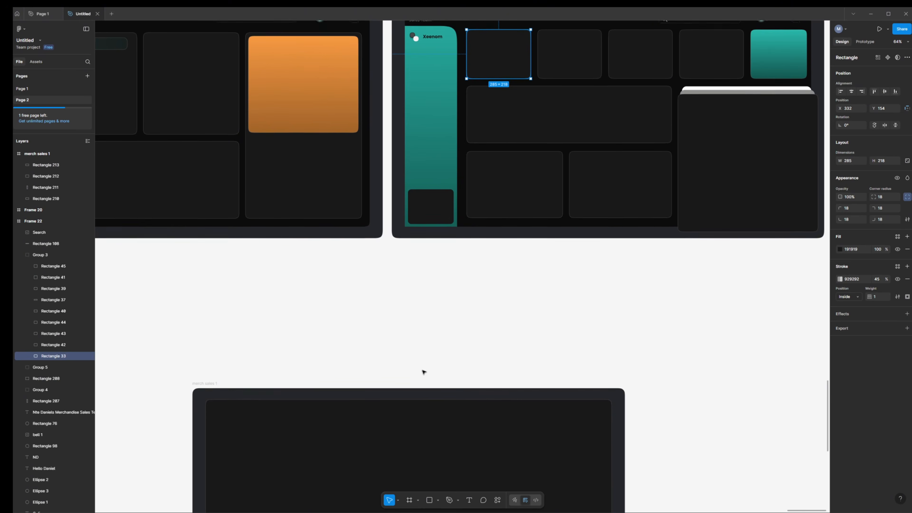
pyautogui.click(421, 429)
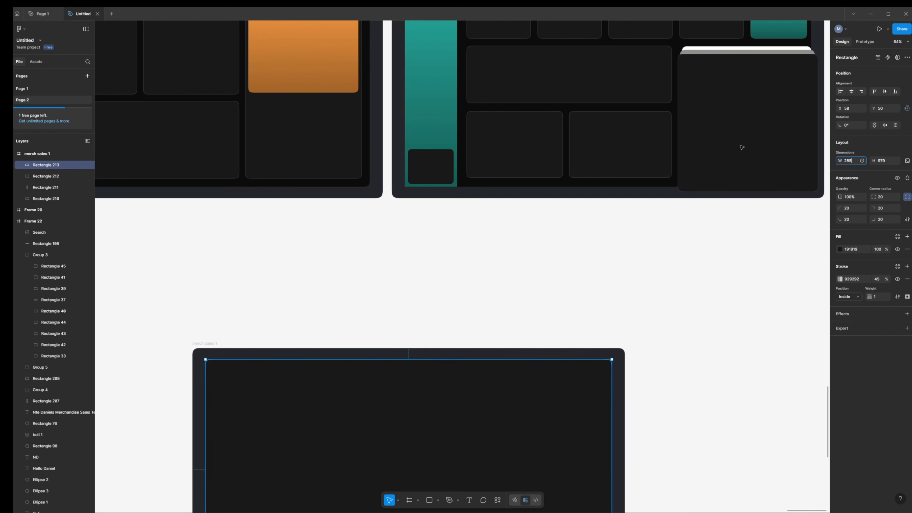
# Step: Set the narrowed panel's height to 218 like the teal dashboard's cards and place it beside the top of the sidebar
pyautogui.scroll(3, 773, 146)
pyautogui.doubleClick(569, 81)
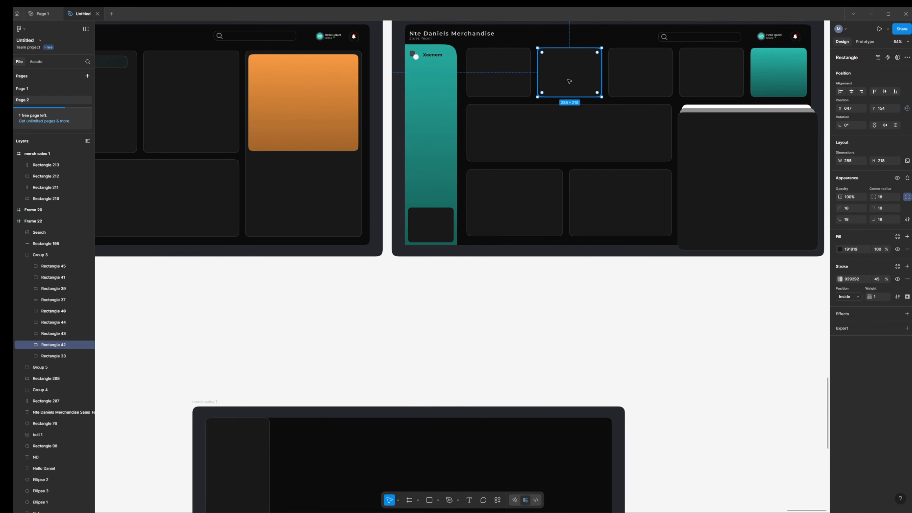
pyautogui.scroll(-3, 579, 301)
pyautogui.scroll(-3, 580, 301)
pyautogui.click(505, 364)
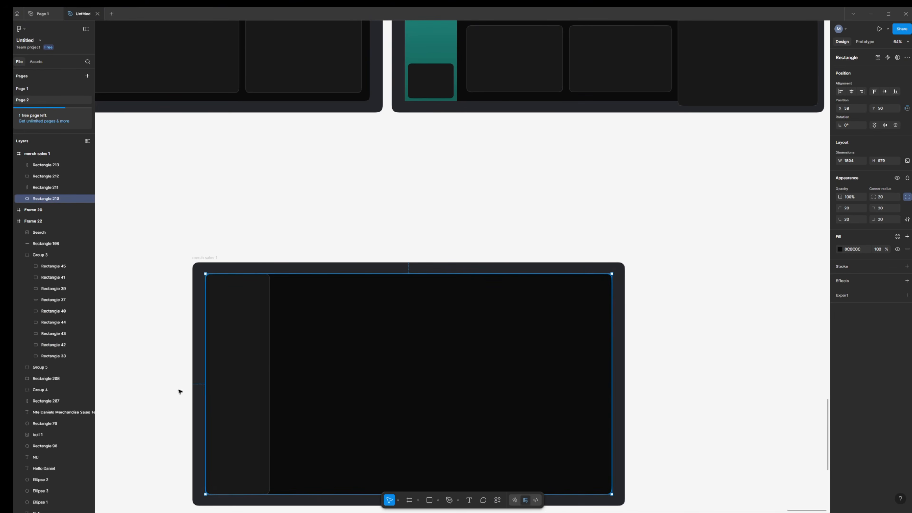
pyautogui.click(247, 383)
pyautogui.moveTo(246, 383); pyautogui.dragTo(398, 385)
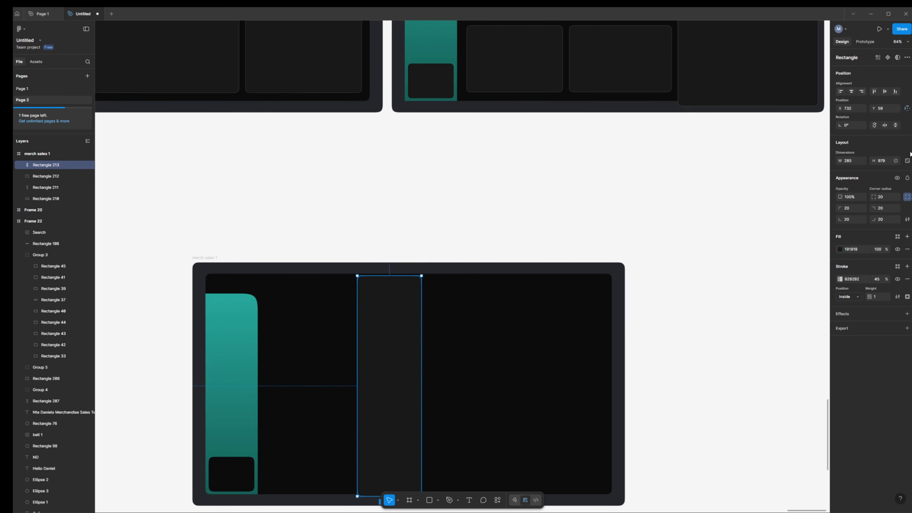
pyautogui.click(889, 164)
pyautogui.press('Return')
pyautogui.moveTo(390, 304); pyautogui.dragTo(302, 326)
pyautogui.scroll(2, 507, 206)
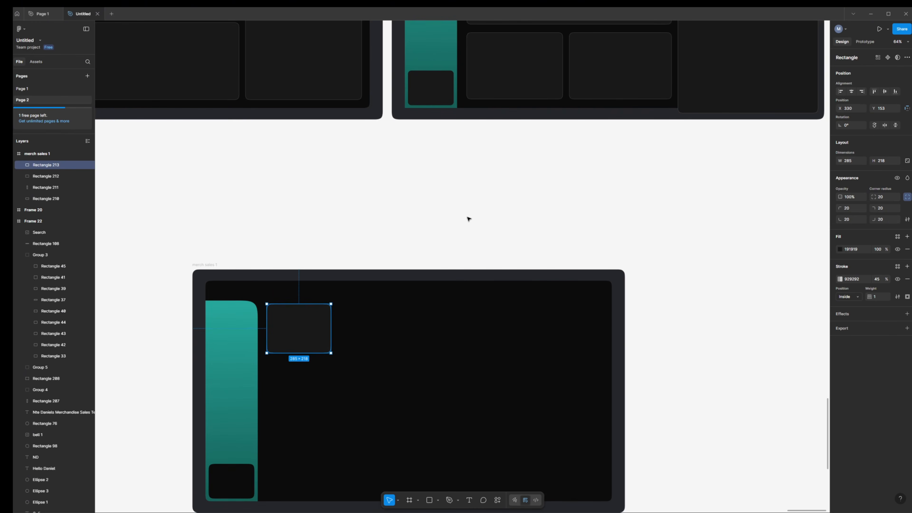
# Step: Set the spacing between the sidebar and the new card to 35, as in the orange dashboard
pyautogui.moveTo(804, 510); pyautogui.dragTo(789, 511)
pyautogui.click(220, 58)
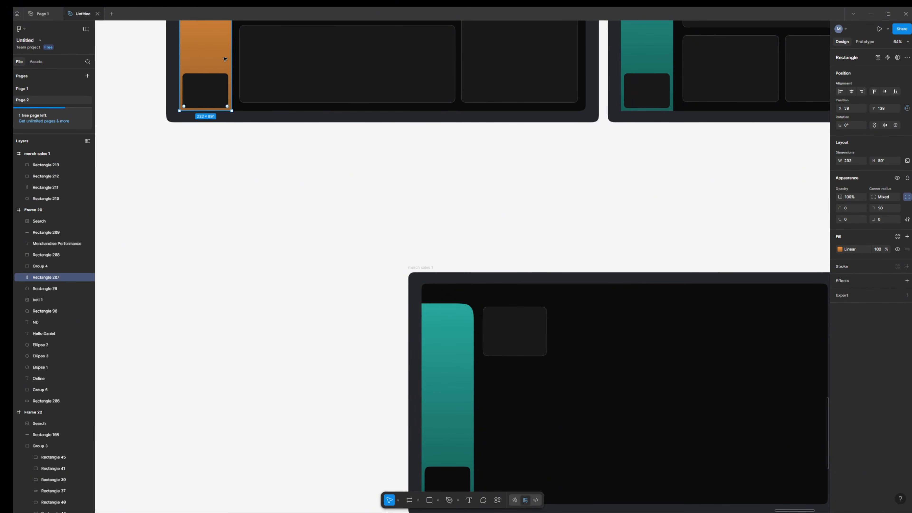
pyautogui.keyDown('shift'); pyautogui.click(268, 64); pyautogui.keyUp('shift')
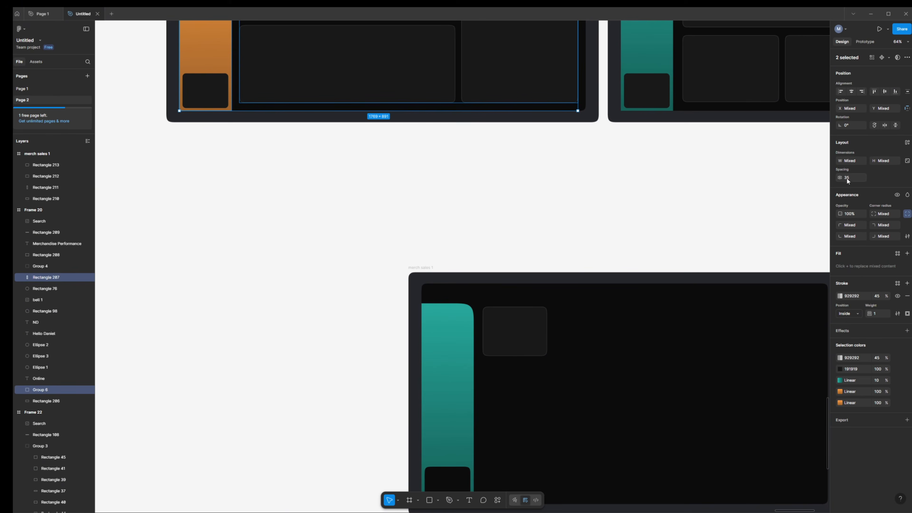
pyautogui.click(507, 336)
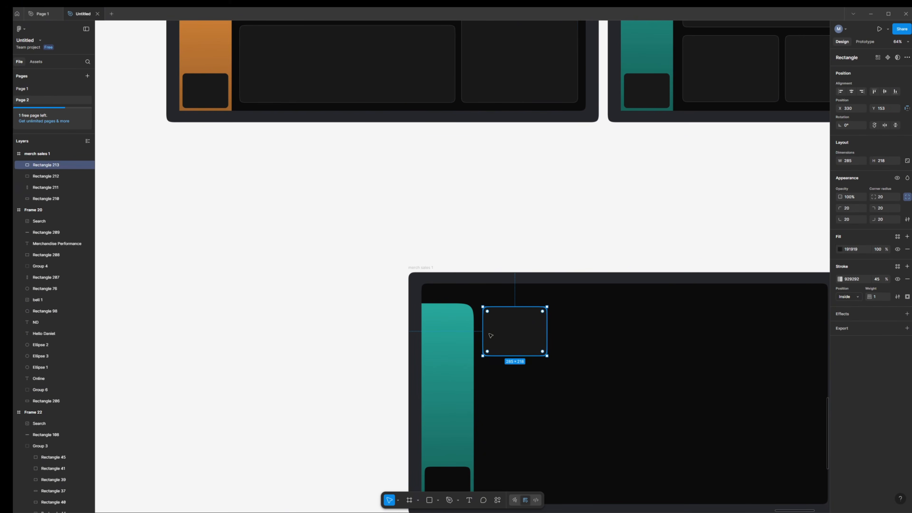
pyautogui.keyDown('shift'); pyautogui.click(470, 335); pyautogui.keyUp('shift')
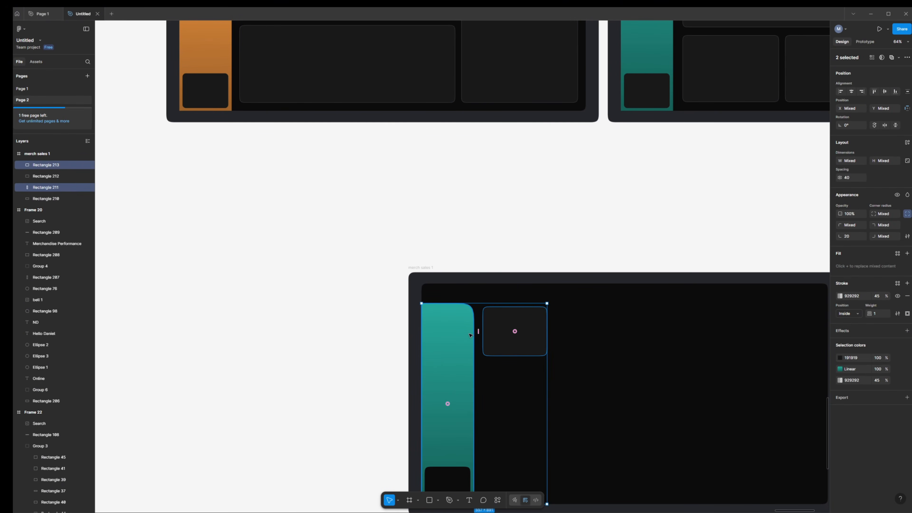
pyautogui.click(849, 181)
pyautogui.write('35')
pyautogui.press('Return')
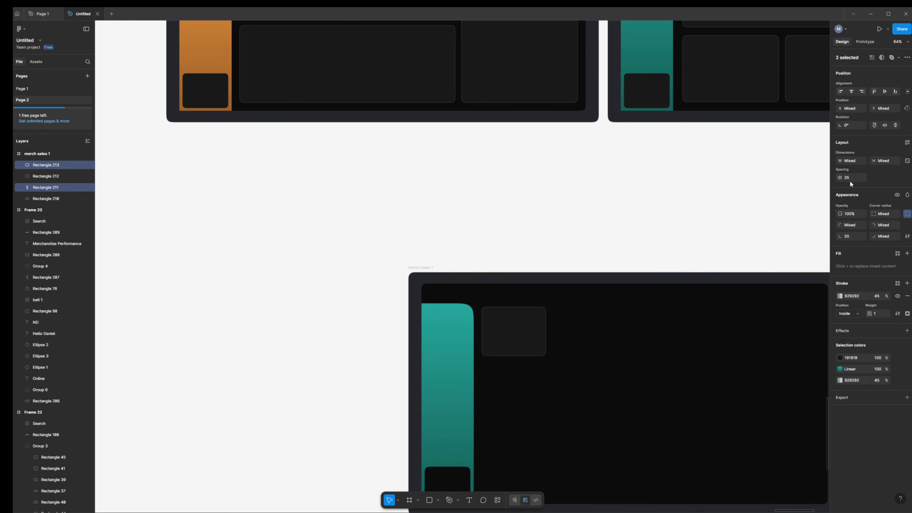
pyautogui.scroll(-1, 281, 336)
pyautogui.click(300, 330)
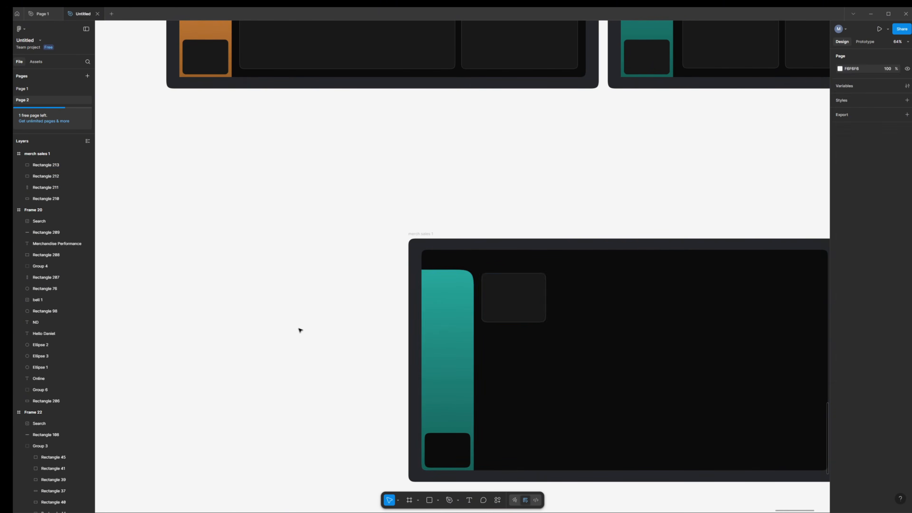
pyautogui.click(495, 311)
pyautogui.keyDown('shift'); pyautogui.click(452, 316); pyautogui.keyUp('shift')
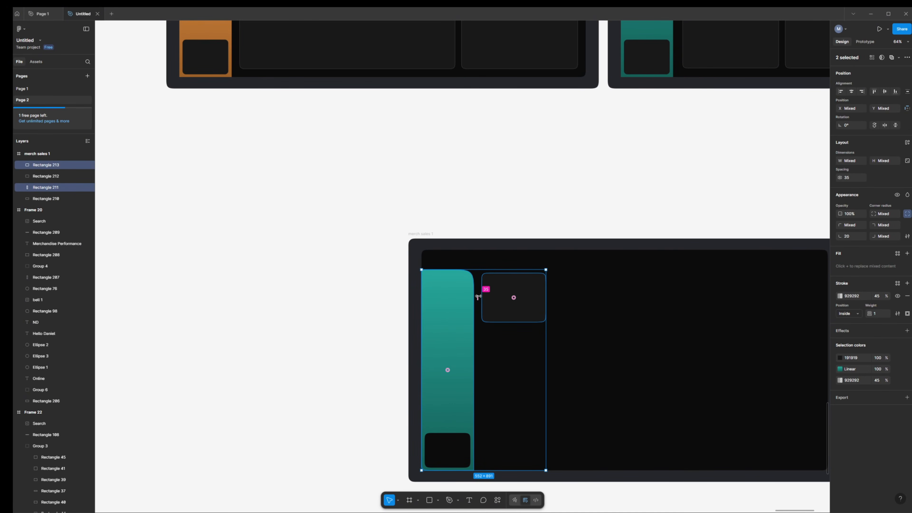
pyautogui.click(299, 261)
# Step: Duplicate the card across the merch sales 1 frame to form a row of five cards spaced 35 apart
pyautogui.click(514, 292)
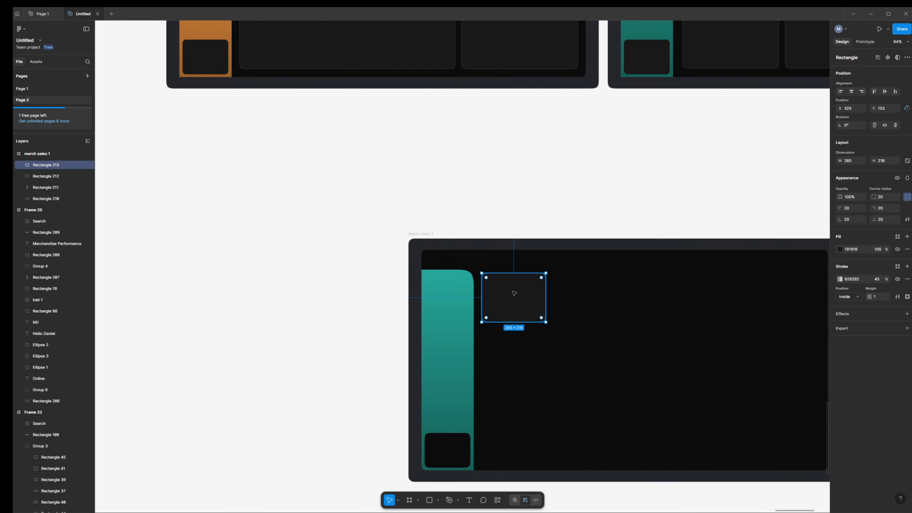
pyautogui.hotkey('ctrl', 'd')
pyautogui.moveTo(514, 292); pyautogui.dragTo(732, 301)
pyautogui.hotkey('ctrl', 'd')
pyautogui.hotkey('ctrl', 'd')
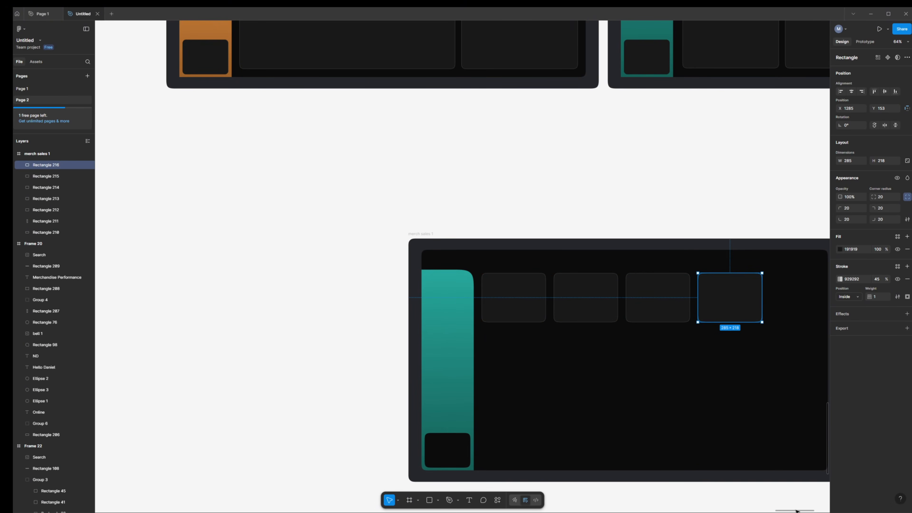
pyautogui.hscroll(2, 801, 506)
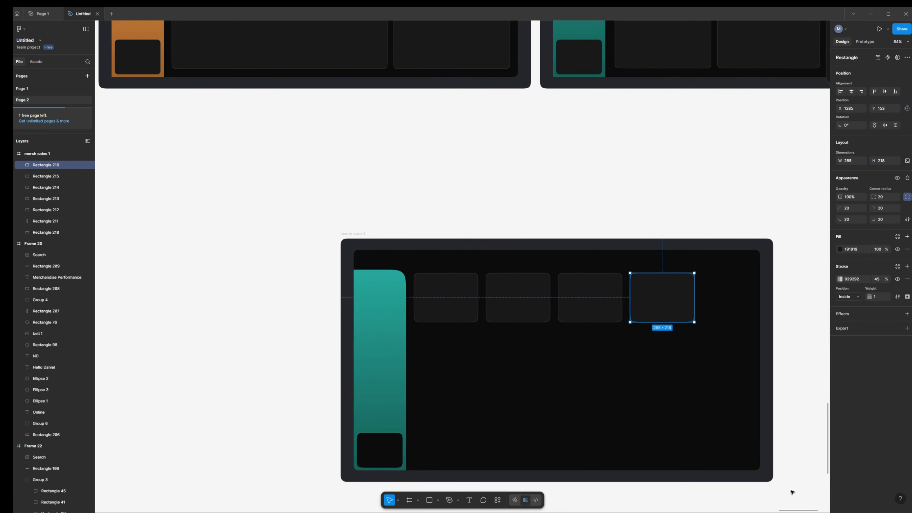
pyautogui.hotkey('ctrl', 'd')
pyautogui.moveTo(674, 295); pyautogui.dragTo(746, 296)
pyautogui.click(794, 301)
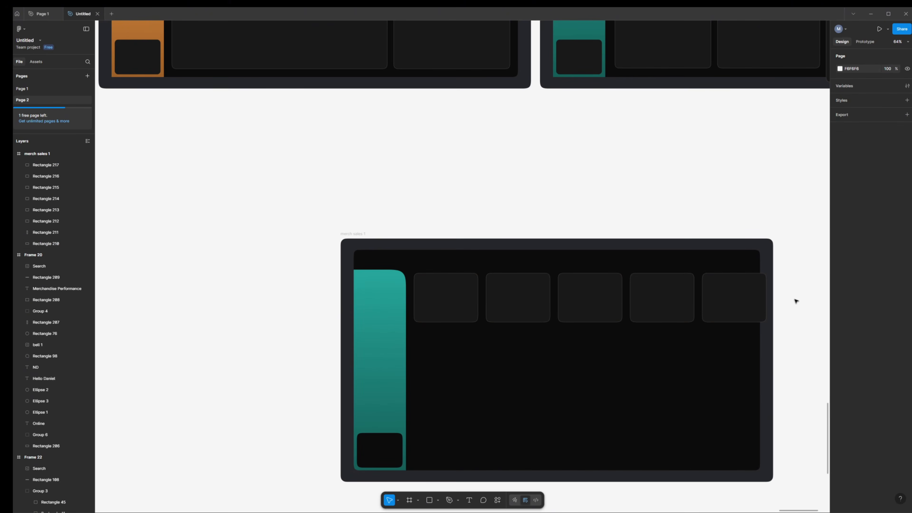
# Step: Compare the overflowing fifth card and its row with the card layout of the dashboards above
pyautogui.click(762, 296)
pyautogui.scroll(5, 740, 216)
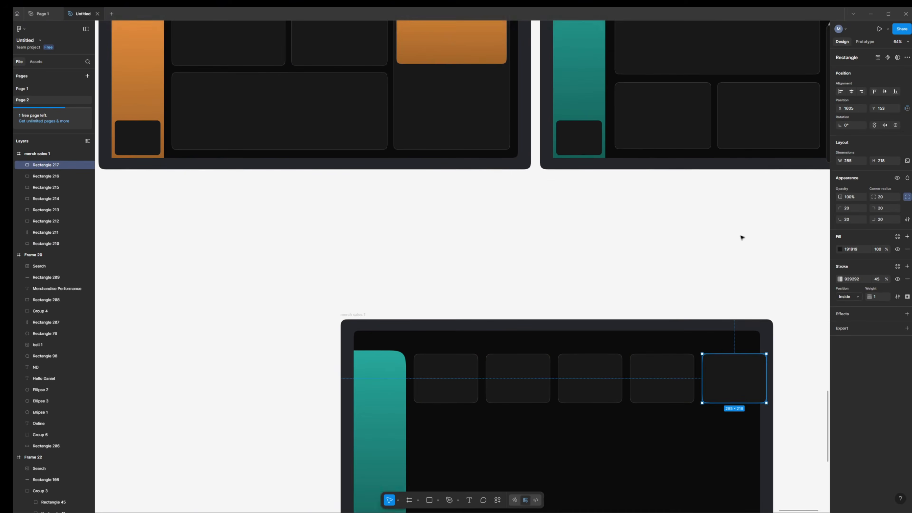
pyautogui.scroll(-6, 727, 315)
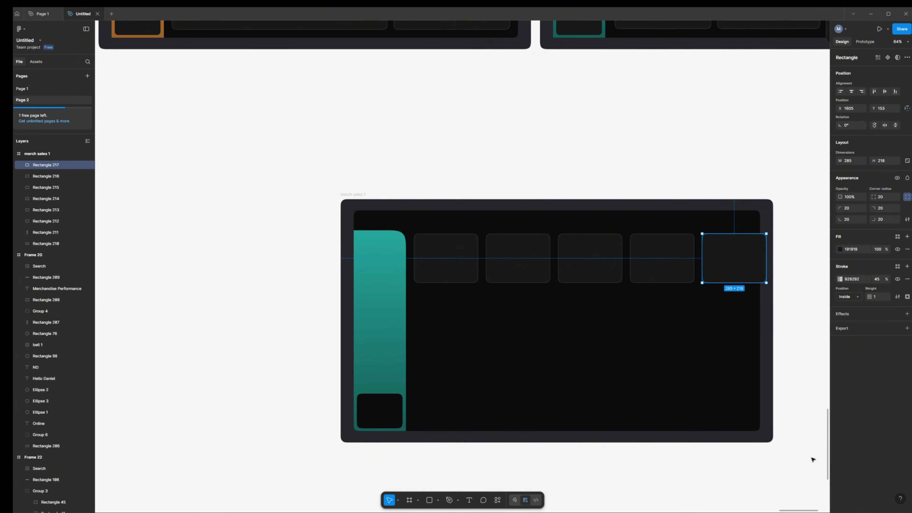
pyautogui.click(809, 440)
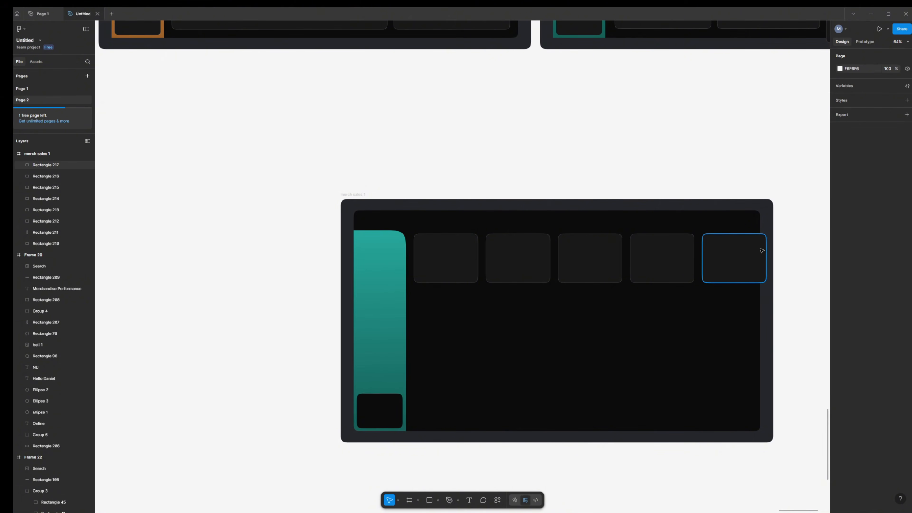
pyautogui.scroll(10, 544, 151)
pyautogui.scroll(1, 543, 163)
pyautogui.scroll(-5, 622, 336)
pyautogui.scroll(-8, 622, 336)
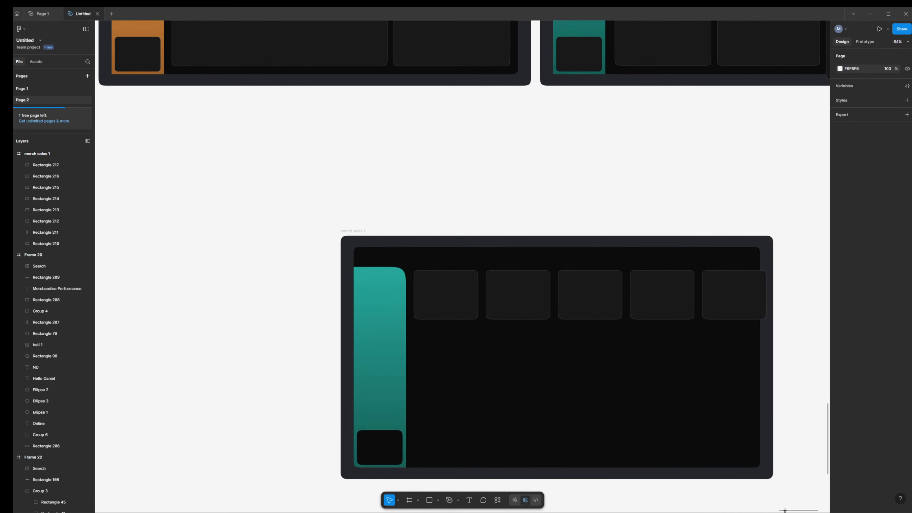
pyautogui.moveTo(795, 511); pyautogui.dragTo(811, 510)
pyautogui.scroll(-1, 642, 270)
pyautogui.scroll(3, 635, 274)
pyautogui.scroll(5, 636, 276)
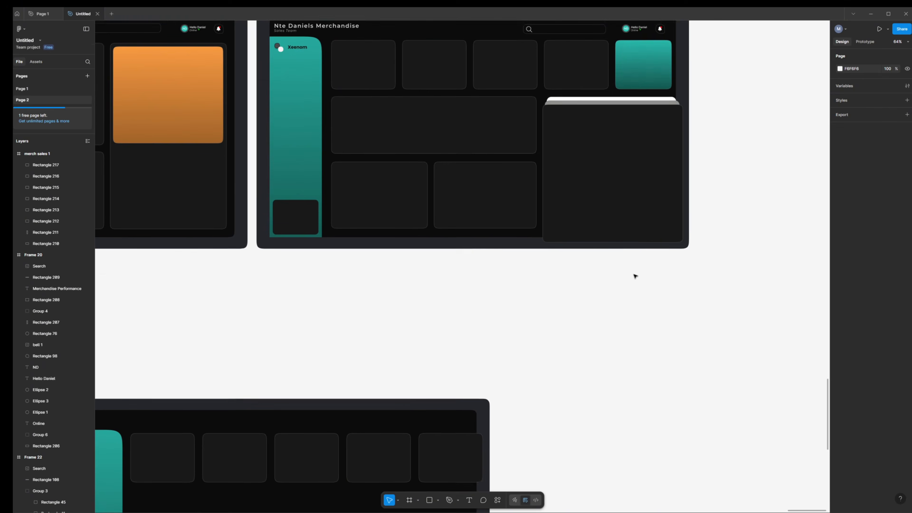
# Step: Set the fifth card's width to 250, matching the teal gradient card in the teal dashboard
pyautogui.click(642, 82)
pyautogui.click(641, 81)
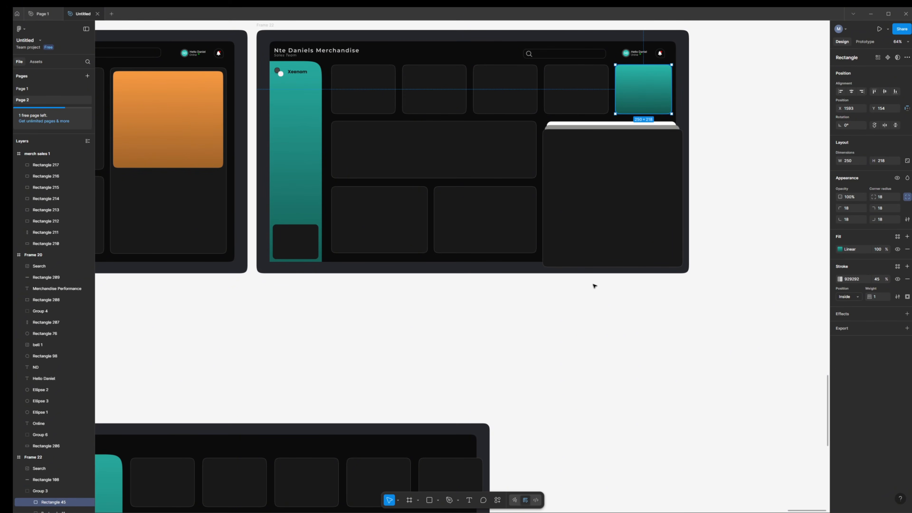
pyautogui.scroll(-1, 606, 351)
pyautogui.scroll(-2, 606, 351)
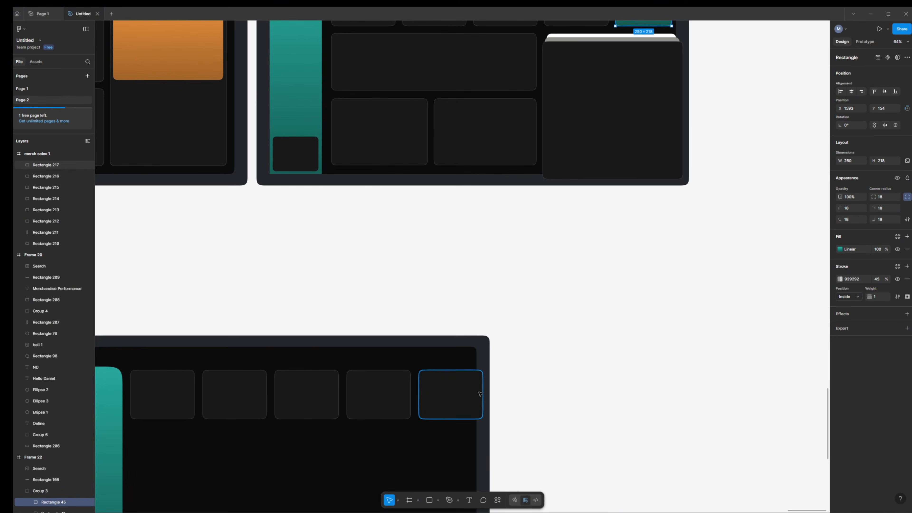
pyautogui.click(460, 396)
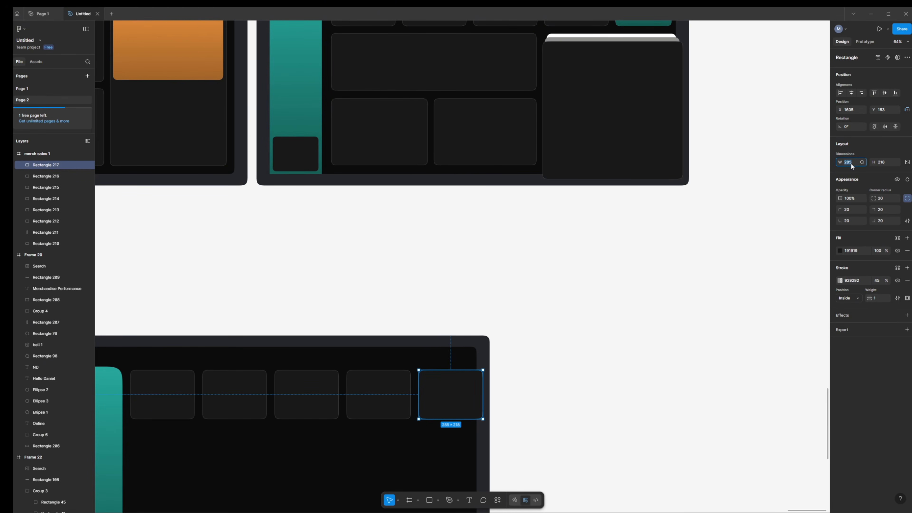
pyautogui.press('Return')
# Step: Check the horizontal spacing between the first two cards in the teal dashboard's top row
pyautogui.scroll(3, 597, 328)
pyautogui.click(363, 52)
pyautogui.click(362, 52)
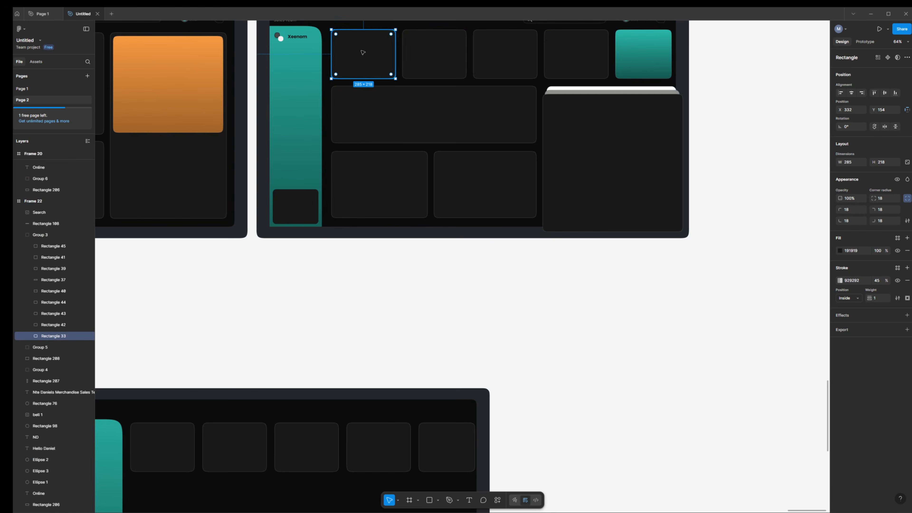
pyautogui.keyDown('shift'); pyautogui.click(415, 51); pyautogui.keyUp('shift')
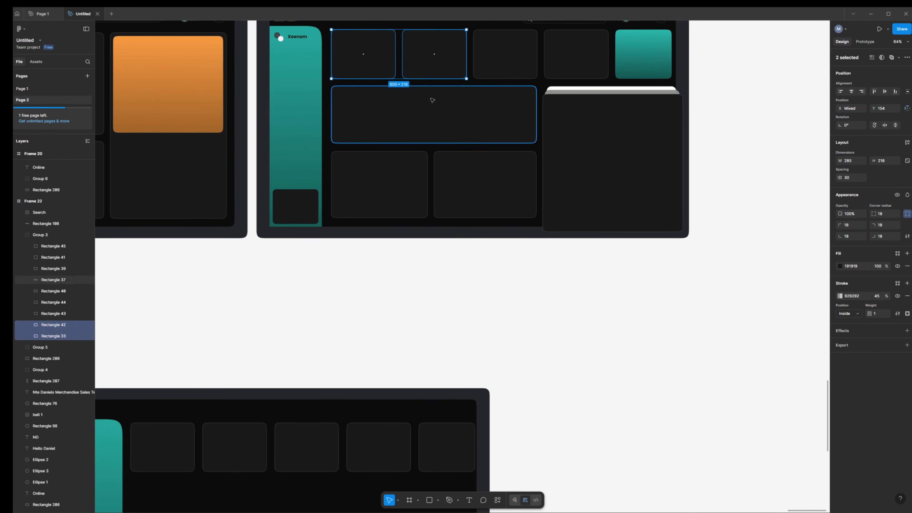
pyautogui.click(597, 375)
pyautogui.scroll(-2, 669, 406)
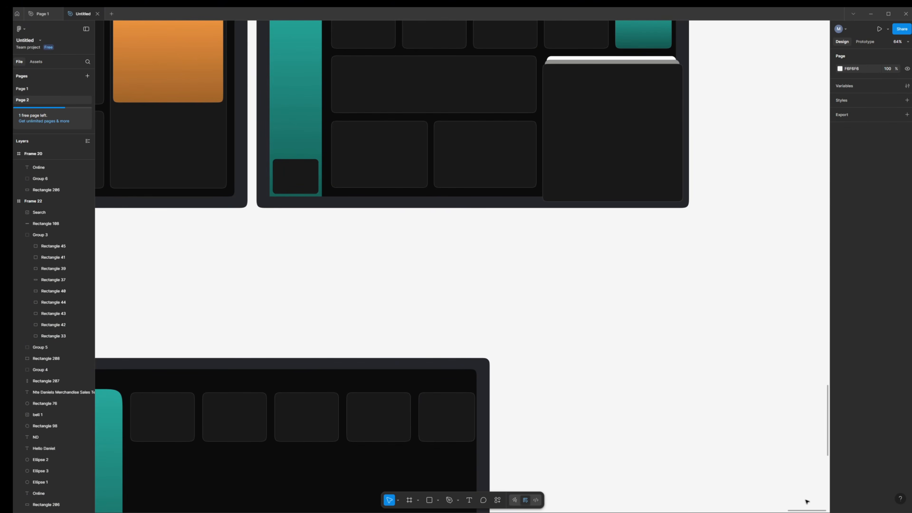
pyautogui.hscroll(-5, 808, 508)
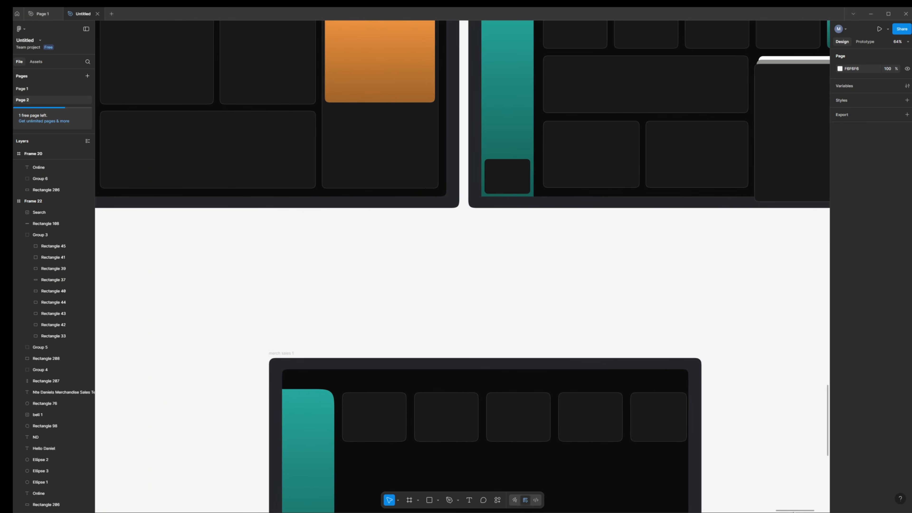
pyautogui.scroll(-6, 362, 259)
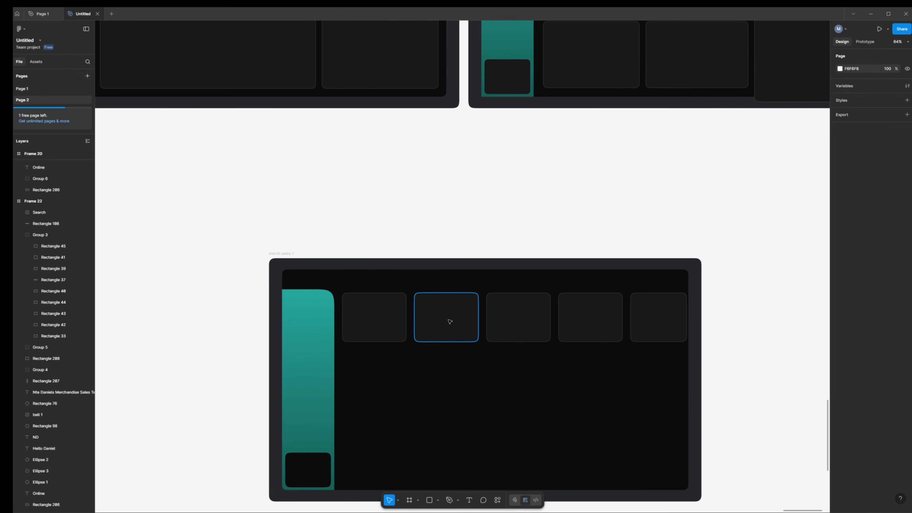
# Step: Shift the fifth card slightly left, closer to the fourth card, and select both cards together
pyautogui.click(649, 315)
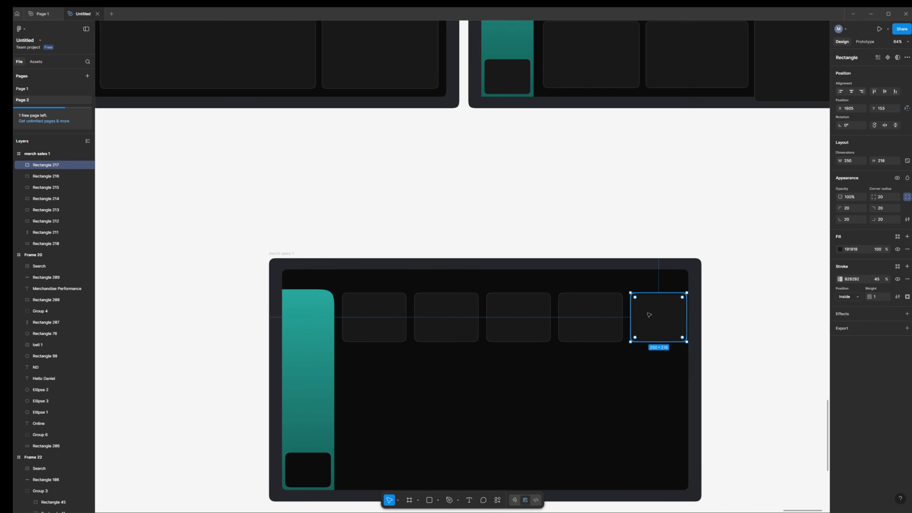
pyautogui.moveTo(649, 314); pyautogui.dragTo(648, 315)
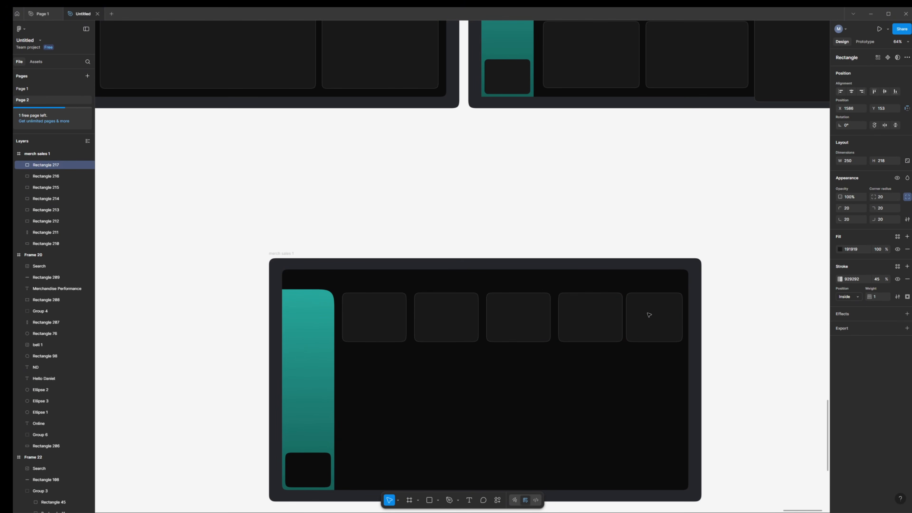
pyautogui.keyDown('shift'); pyautogui.click(590, 316); pyautogui.keyUp('shift')
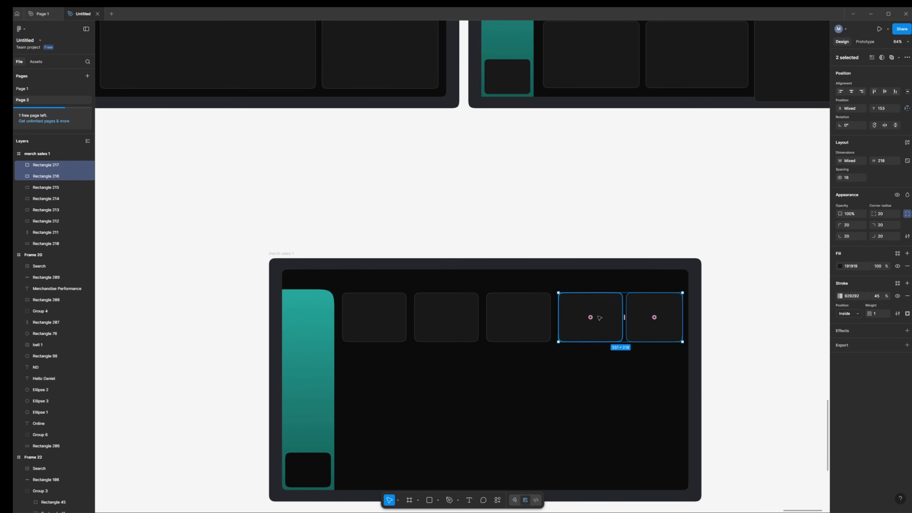
# Step: Distribute the five cards in the top row of the merch sales 1 frame with even horizontal spacing
pyautogui.keyDown('shift'); pyautogui.click(505, 322); pyautogui.keyUp('shift')
pyautogui.keyDown('shift'); pyautogui.click(442, 321); pyautogui.keyUp('shift')
pyautogui.keyDown('shift'); pyautogui.click(362, 321); pyautogui.keyUp('shift')
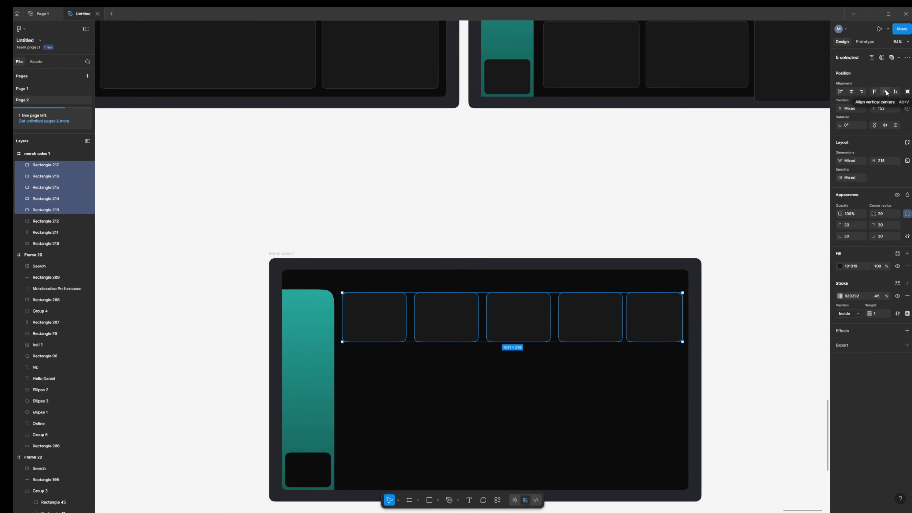
pyautogui.click(908, 92)
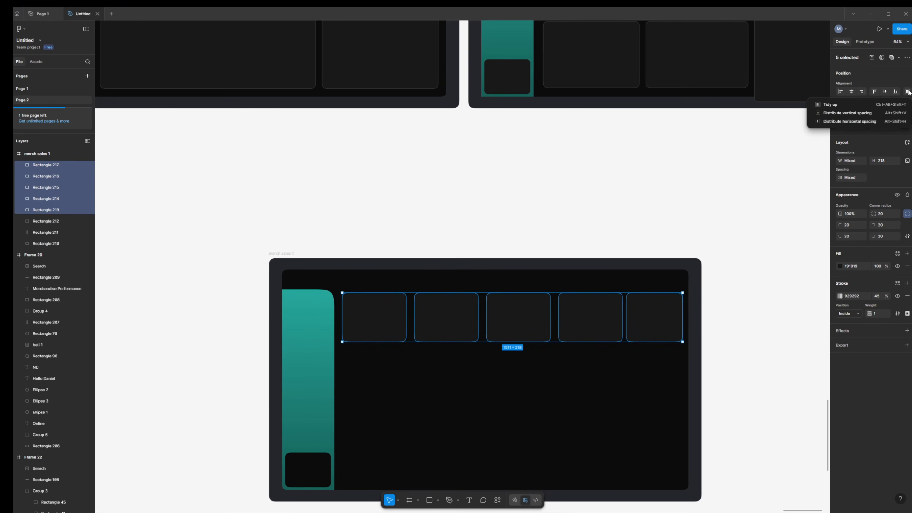
pyautogui.click(908, 92)
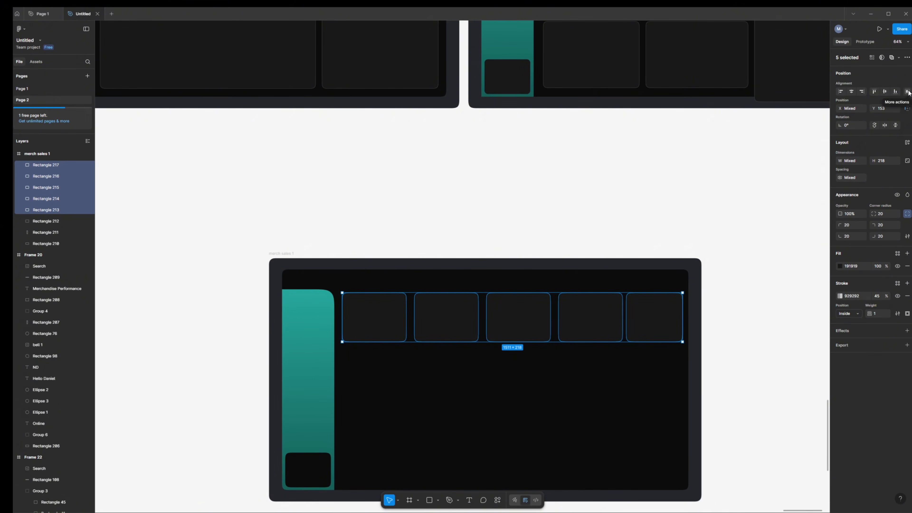
pyautogui.click(907, 91)
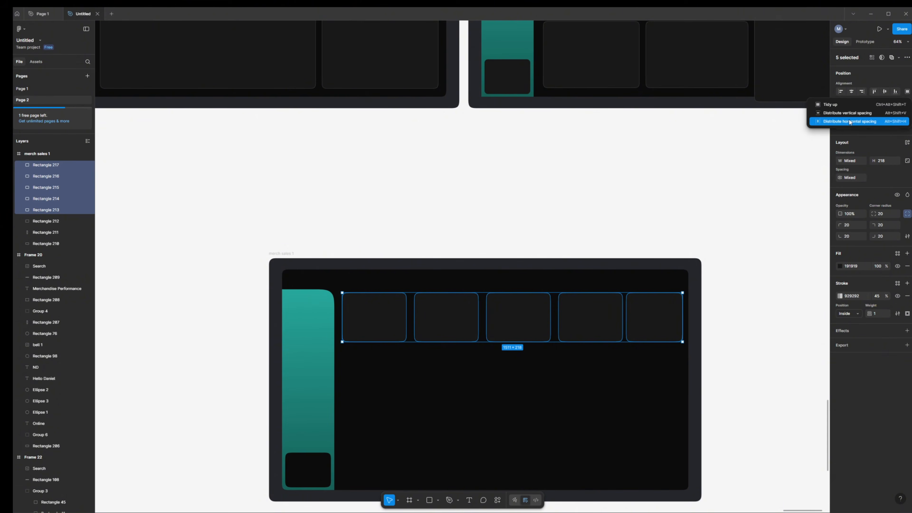
pyautogui.click(841, 122)
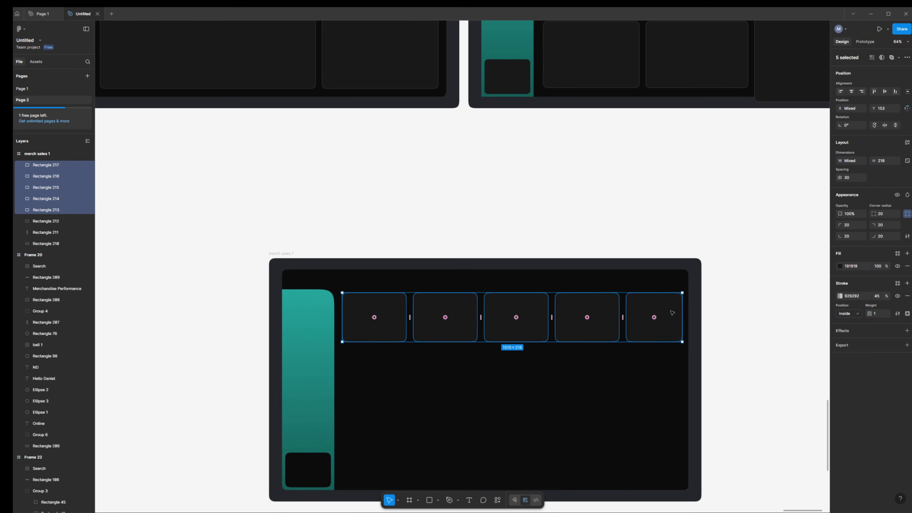
pyautogui.click(716, 347)
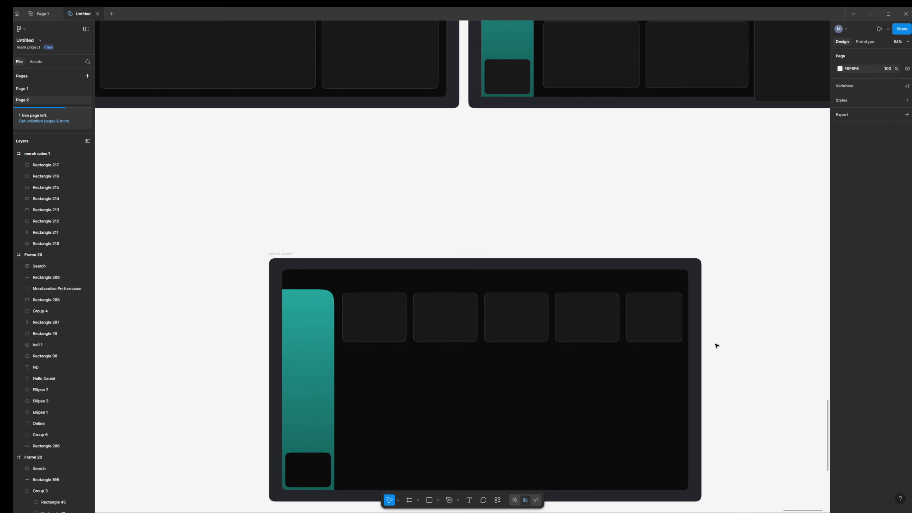
# Step: Check the horizontal spacing between the last two cards and between the first two cards of the top row
pyautogui.click(641, 335)
pyautogui.keyDown('shift'); pyautogui.click(558, 320); pyautogui.keyUp('shift')
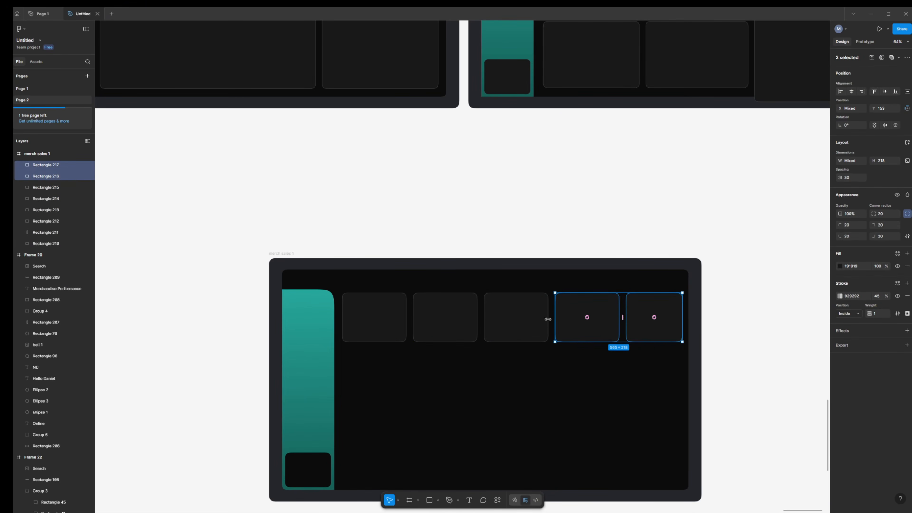
pyautogui.click(379, 316)
pyautogui.keyDown('shift'); pyautogui.click(417, 317); pyautogui.keyUp('shift')
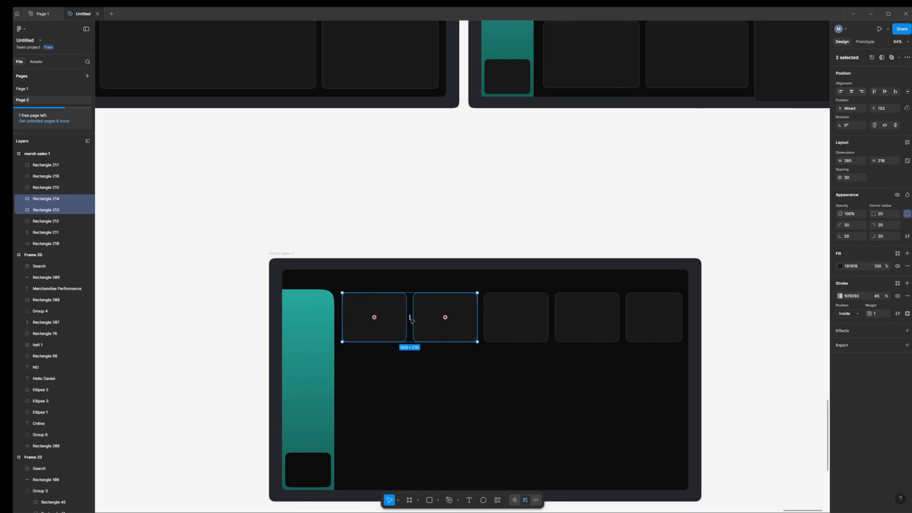
pyautogui.click(733, 326)
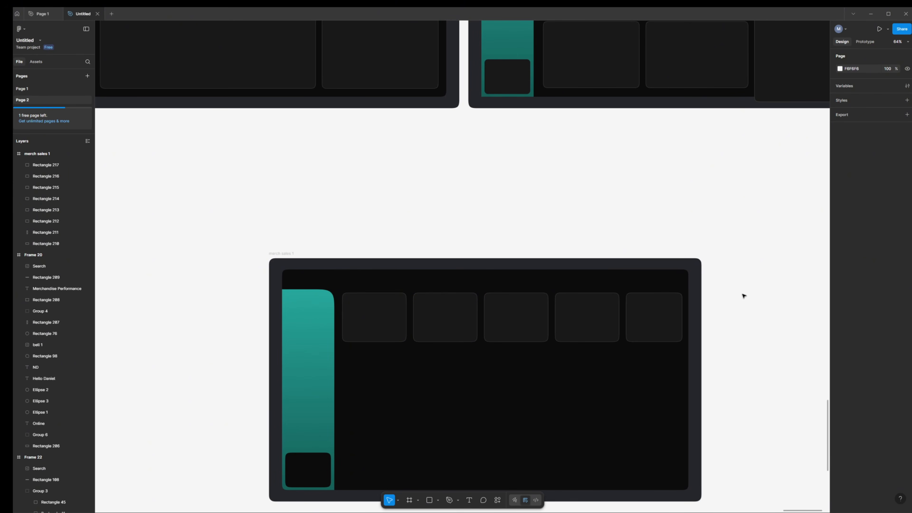
pyautogui.scroll(3, 742, 295)
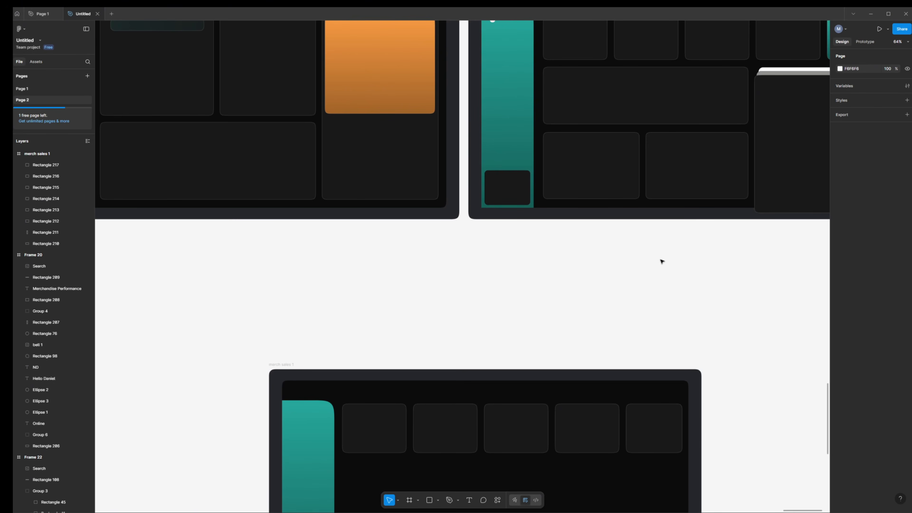
pyautogui.scroll(-3, 657, 256)
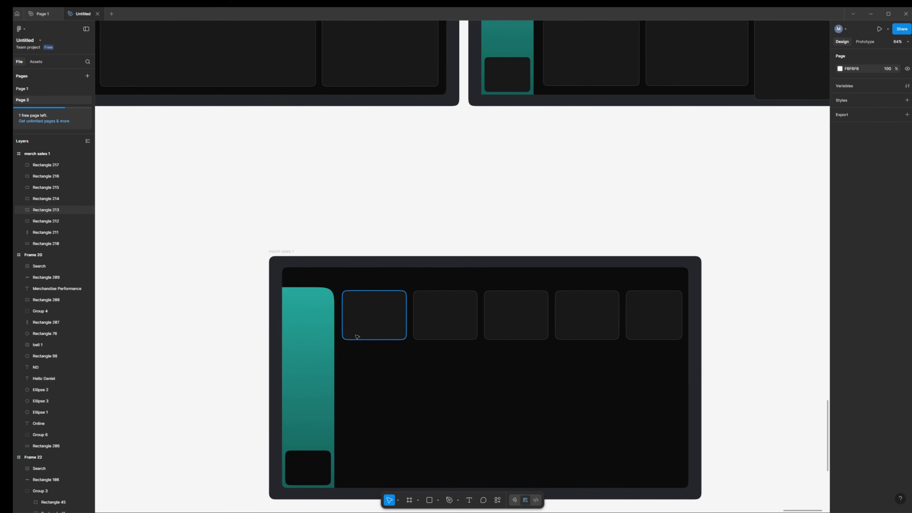
# Step: Duplicate the first card directly below itself and set the vertical spacing between the two to 30
pyautogui.click(366, 323)
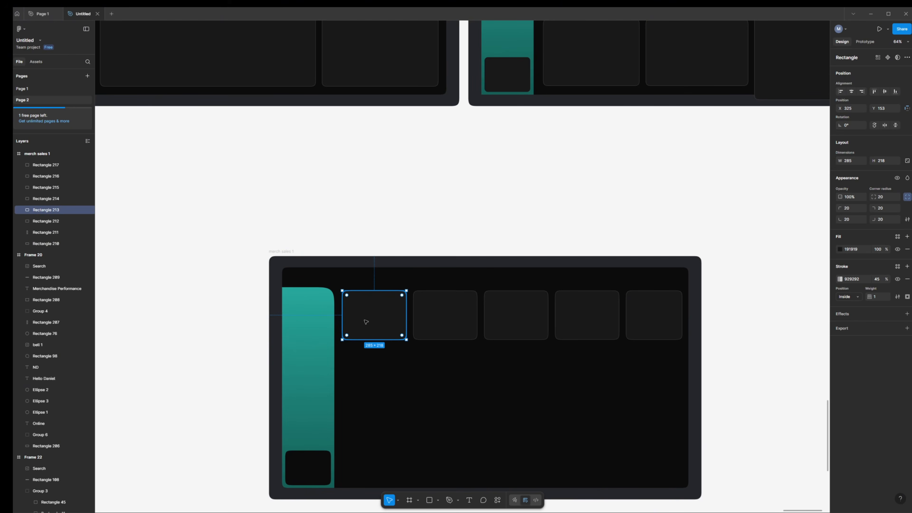
pyautogui.moveTo(366, 322); pyautogui.dragTo(365, 375)
pyautogui.keyDown('shift'); pyautogui.click(377, 317); pyautogui.keyUp('shift')
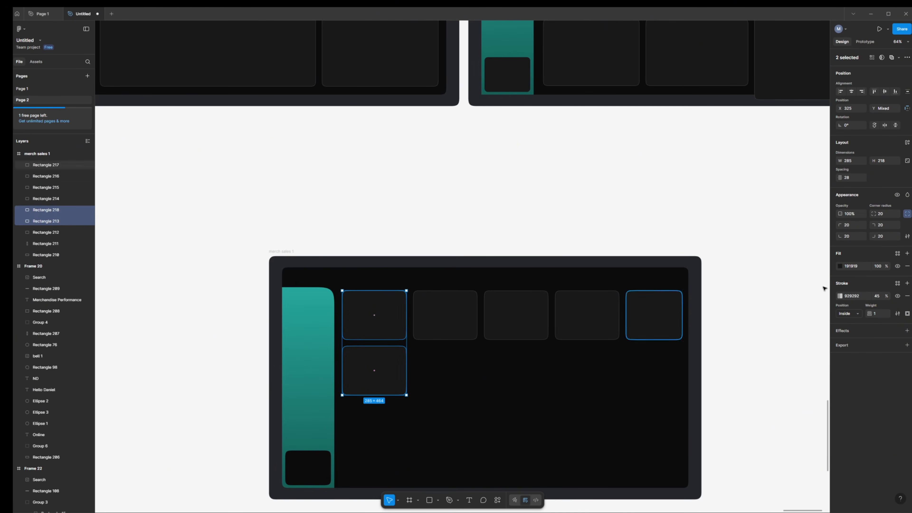
pyautogui.click(851, 178)
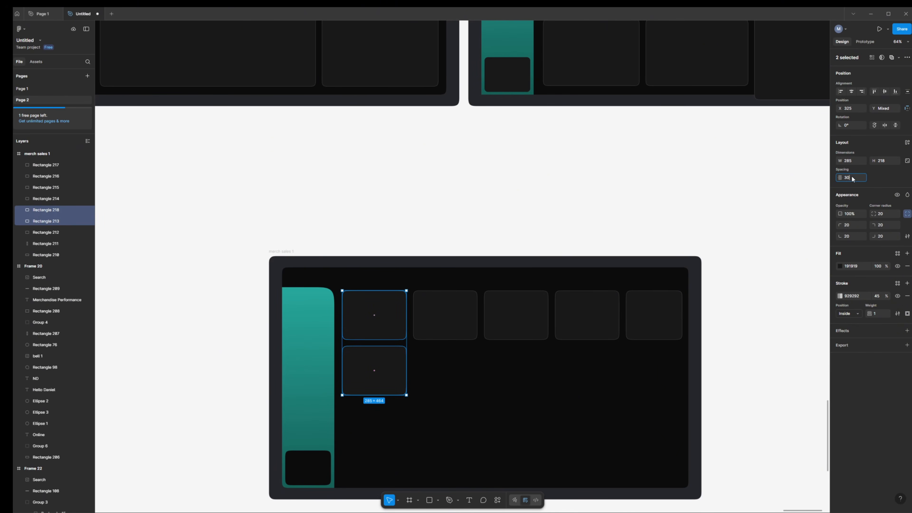
pyautogui.write('30')
pyautogui.press('Return')
pyautogui.click(168, 312)
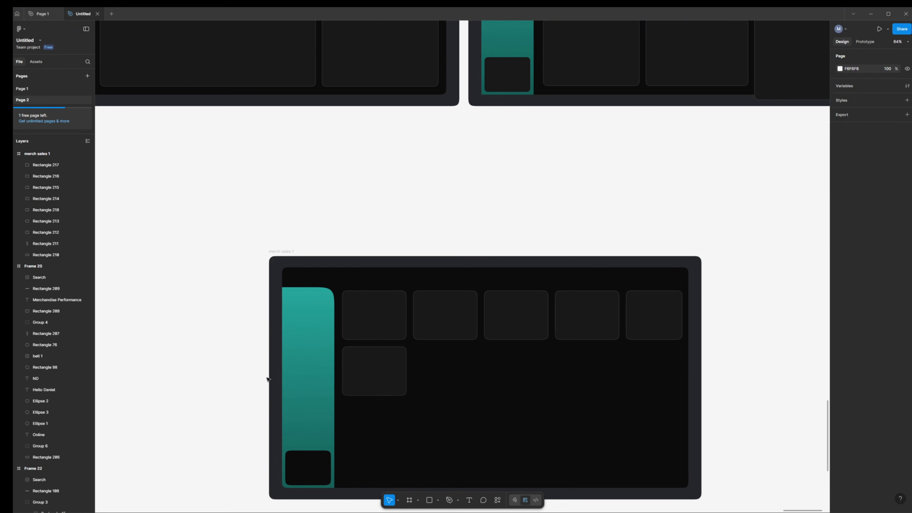
# Step: Nudge the lower card up to Y 396 and restore the vertical spacing of 30 to the card above
pyautogui.click(378, 381)
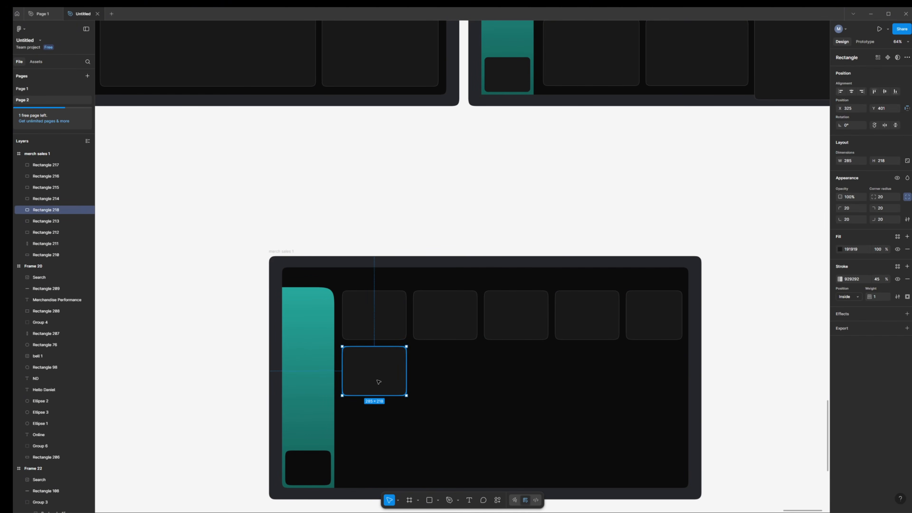
pyautogui.moveTo(379, 382); pyautogui.dragTo(379, 381)
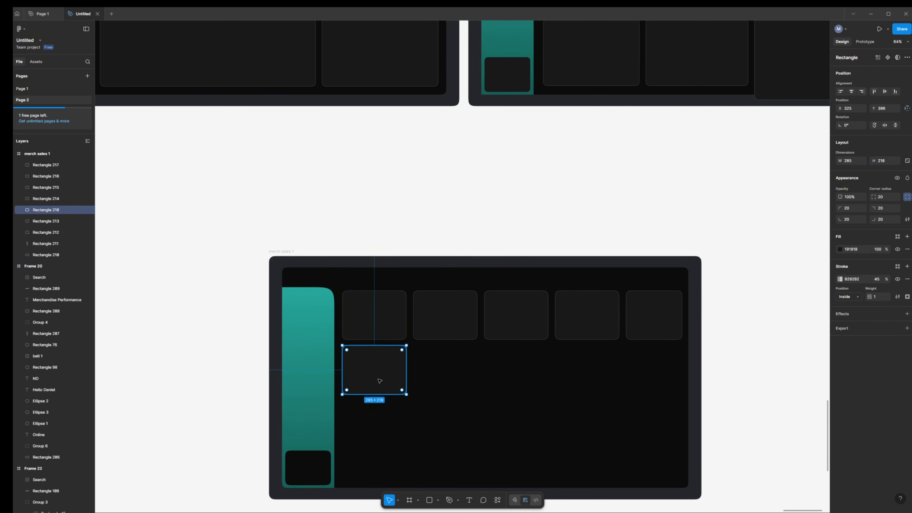
pyautogui.keyDown('shift'); pyautogui.click(386, 320); pyautogui.keyUp('shift')
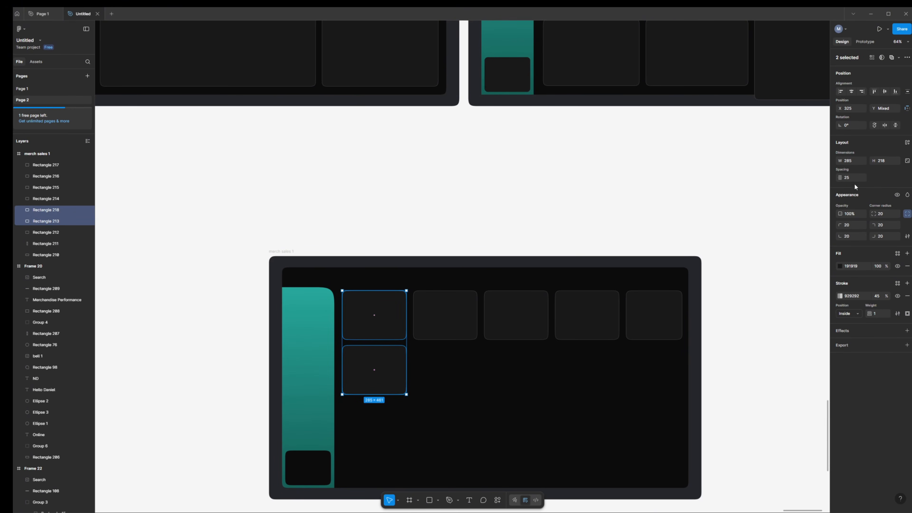
pyautogui.press('Return')
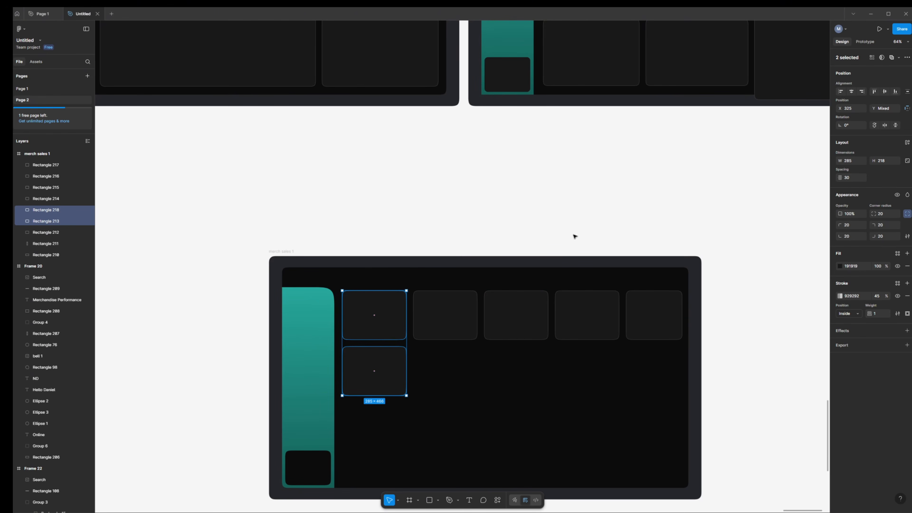
pyautogui.click(194, 381)
# Step: Resize the duplicated card to 911 by 254, matching the wide card in the dashboard frame above
pyautogui.click(373, 377)
pyautogui.scroll(1, 623, 206)
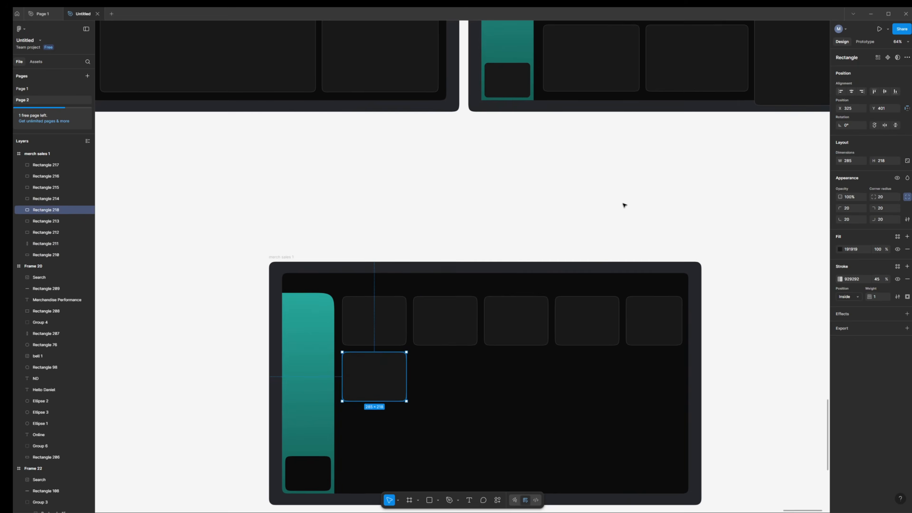
pyautogui.scroll(5, 624, 205)
pyautogui.click(661, 80)
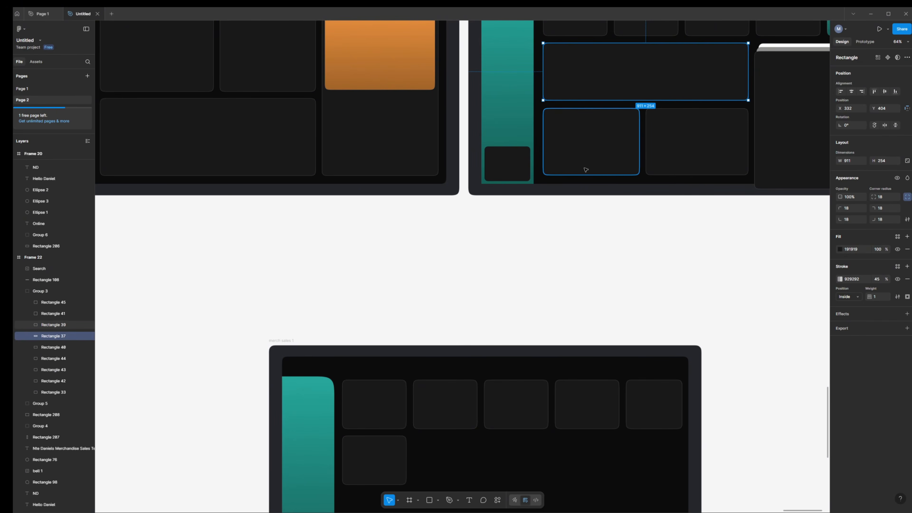
pyautogui.scroll(-3, 548, 258)
pyautogui.click(392, 392)
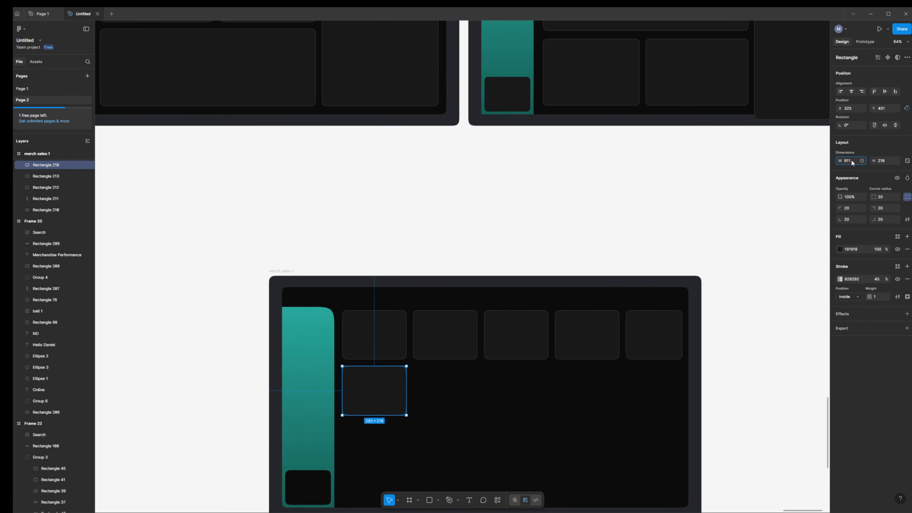
pyautogui.click(884, 161)
pyautogui.write('254')
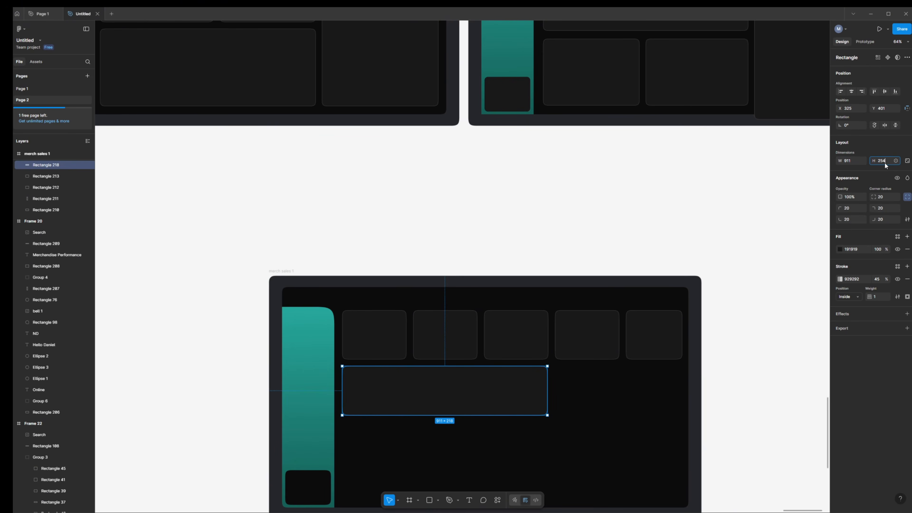
pyautogui.press('Return')
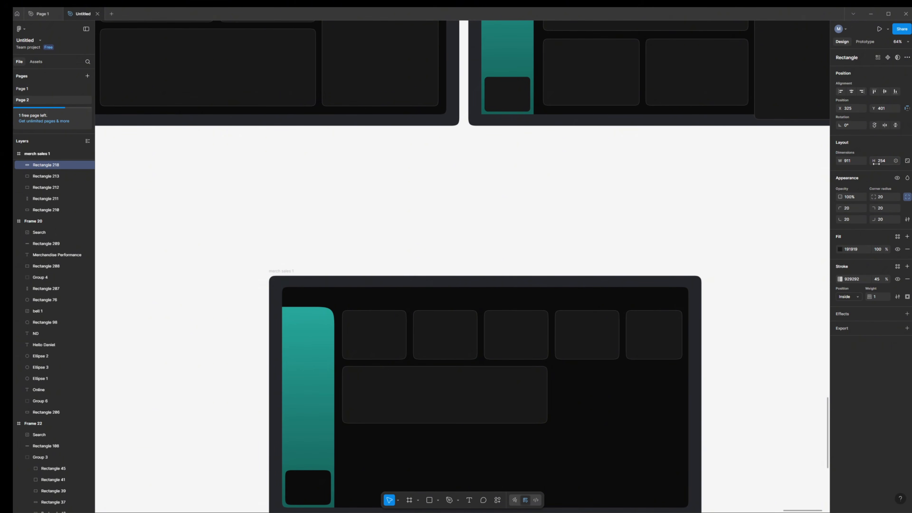
pyautogui.click(571, 218)
# Step: Widen the second-row card to 915 so its right edge lines up with the third card above
pyautogui.click(521, 390)
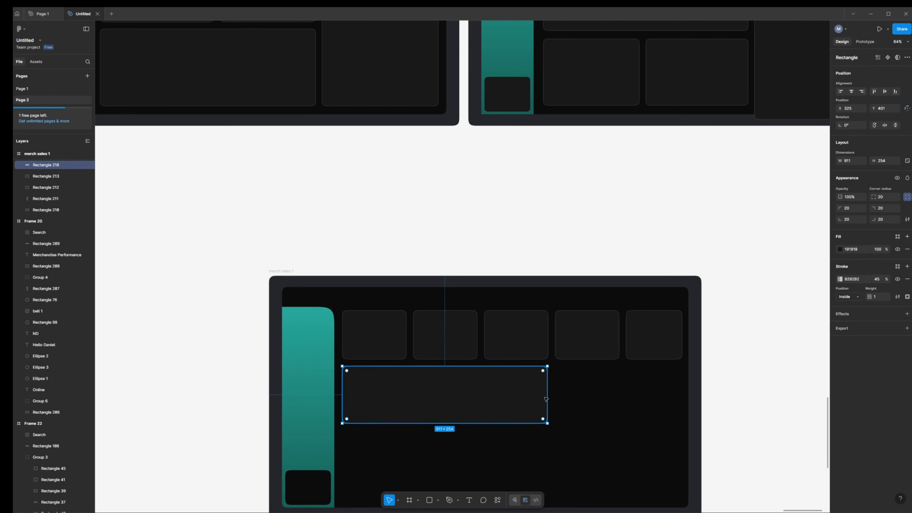
pyautogui.moveTo(547, 398); pyautogui.dragTo(547, 397)
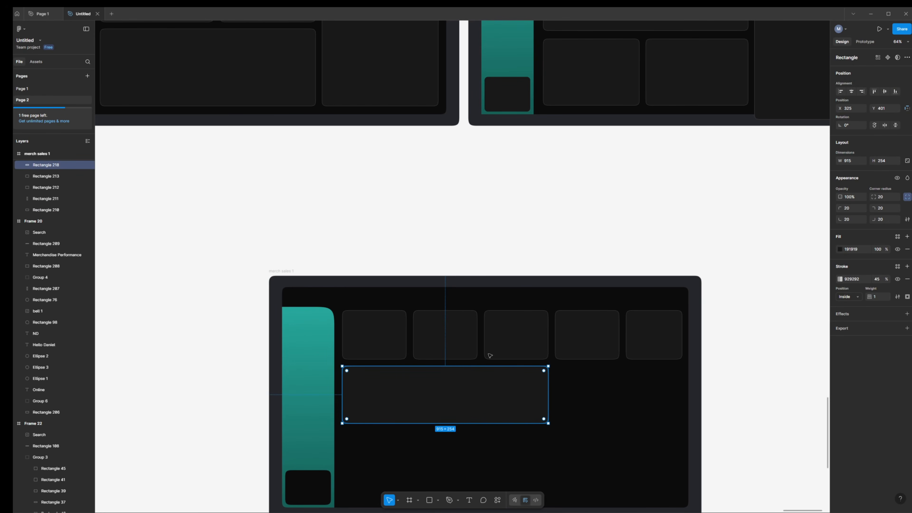
pyautogui.moveTo(343, 395); pyautogui.dragTo(343, 396)
pyautogui.click(752, 339)
pyautogui.scroll(-1, 569, 365)
pyautogui.scroll(-2, 610, 372)
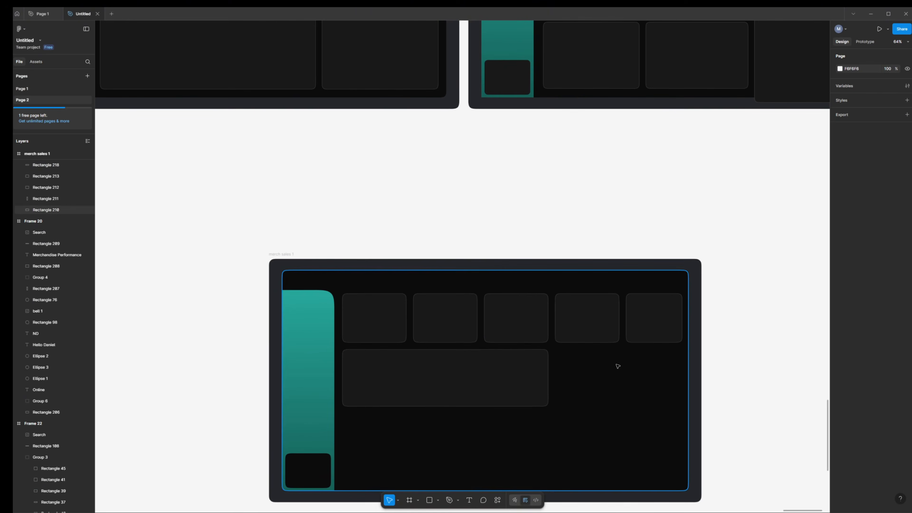
pyautogui.scroll(-5, 656, 234)
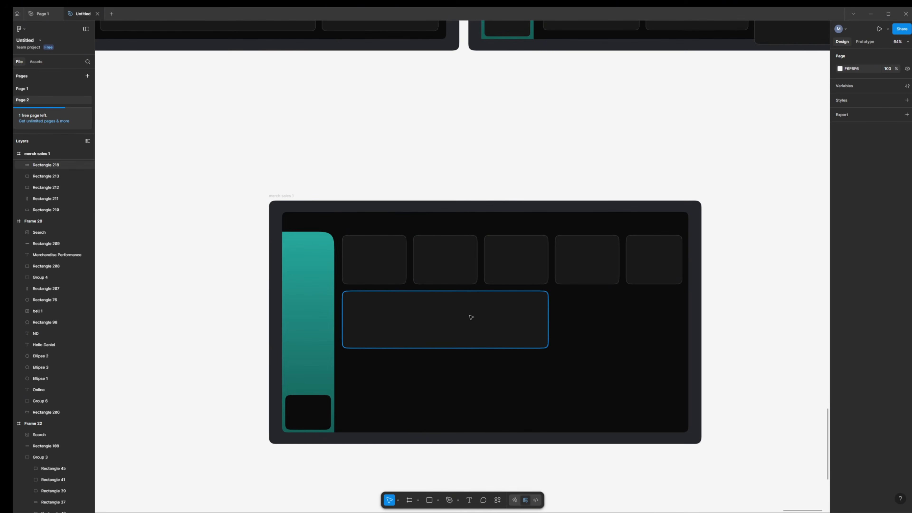
# Step: Copy the two lower cards of the dashboard frame above into merch sales 1 and place them beneath the wide card, aligned with its edges
pyautogui.click(411, 335)
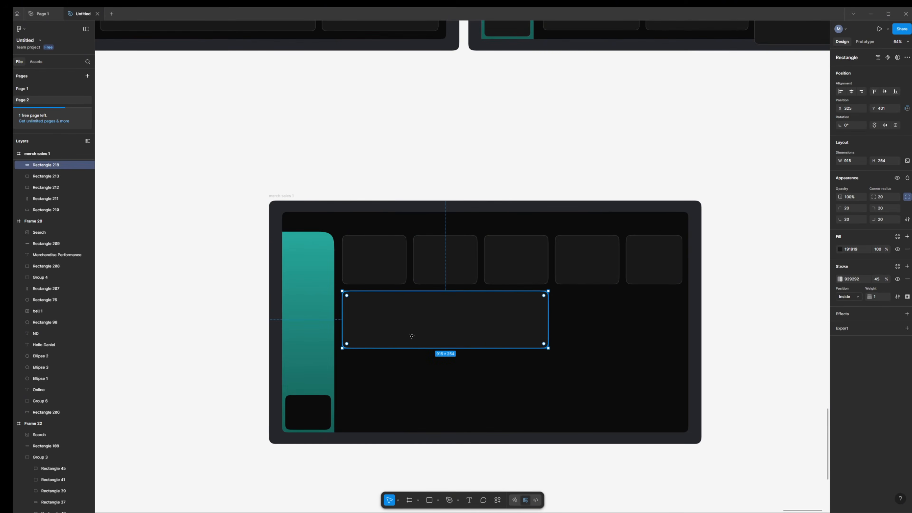
pyautogui.scroll(3, 411, 336)
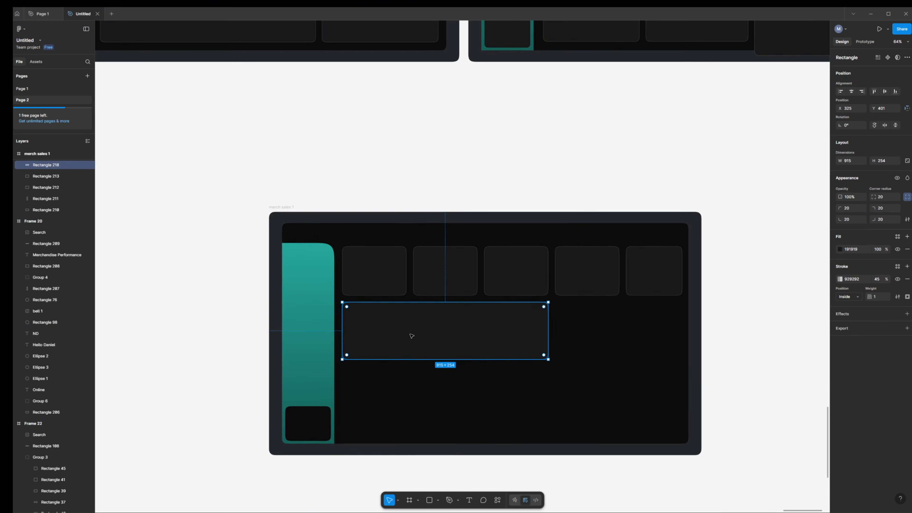
pyautogui.scroll(6, 693, 229)
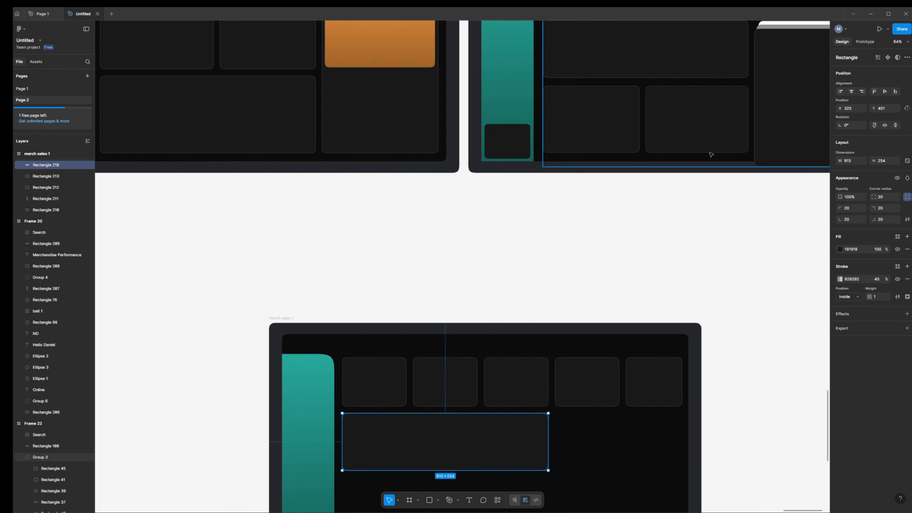
pyautogui.click(598, 124)
pyautogui.click(697, 120)
pyautogui.keyDown('shift'); pyautogui.click(610, 126); pyautogui.keyUp('shift')
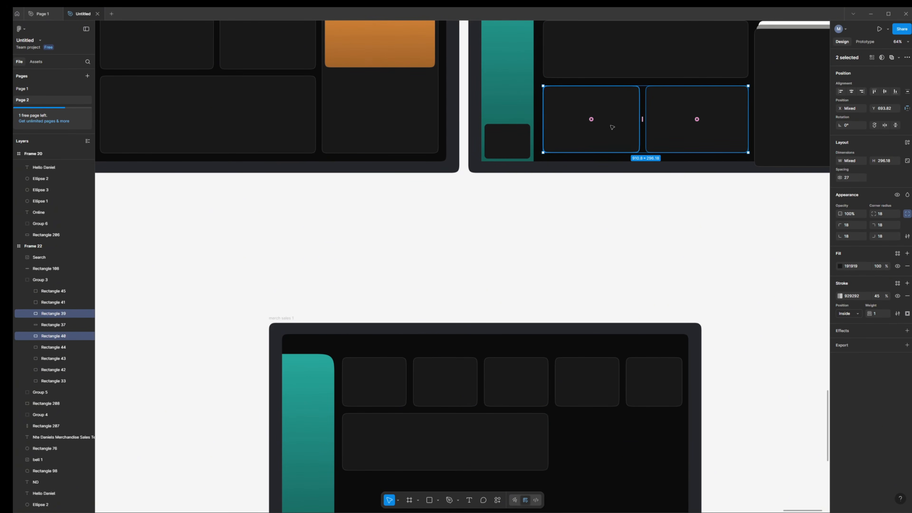
pyautogui.scroll(-4, 533, 283)
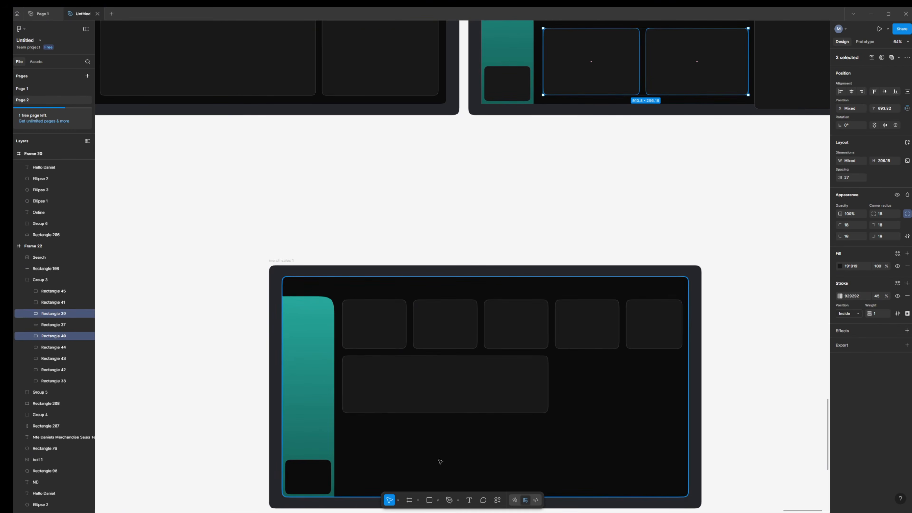
pyautogui.click(392, 461)
pyautogui.press('Escape')
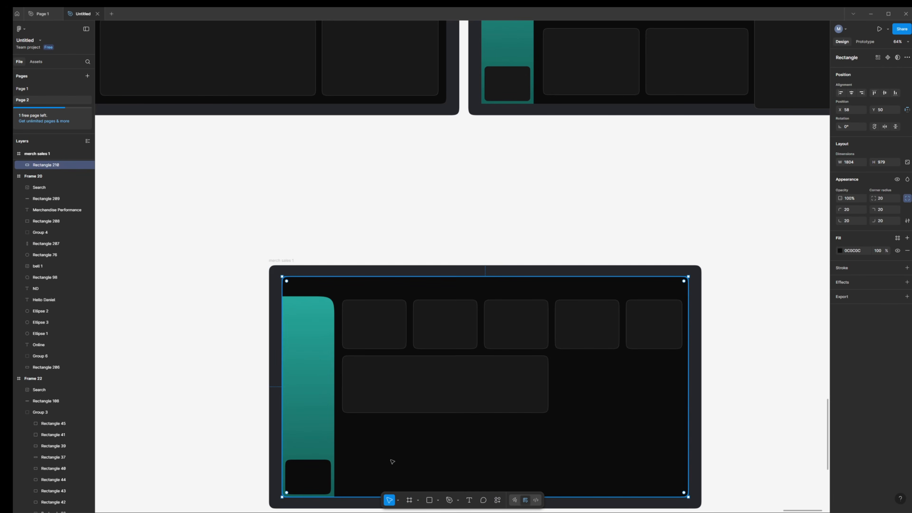
pyautogui.hotkey('ctrl', 'v')
pyautogui.moveTo(424, 416); pyautogui.dragTo(503, 448)
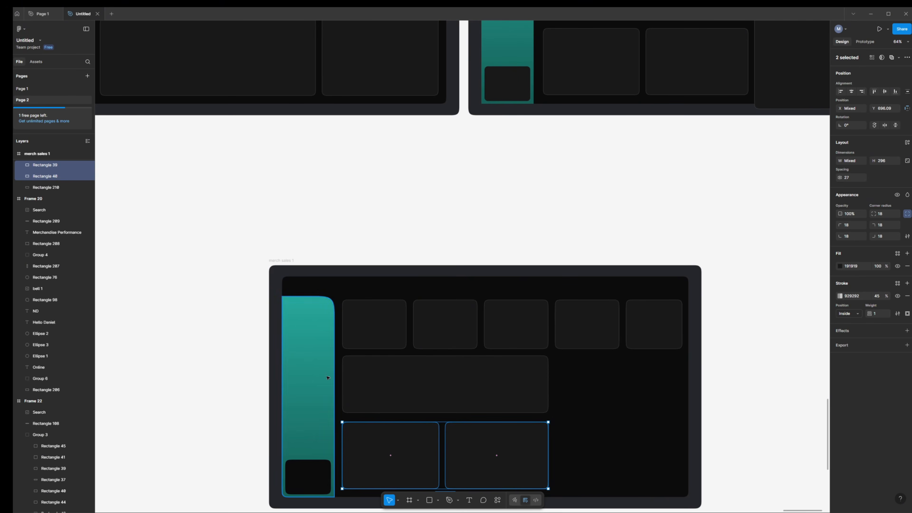
# Step: Compare the vertical spacing between the lower-left card and the wide card with the matching gap in the dashboard frame above
pyautogui.scroll(-1, 480, 225)
pyautogui.click(230, 476)
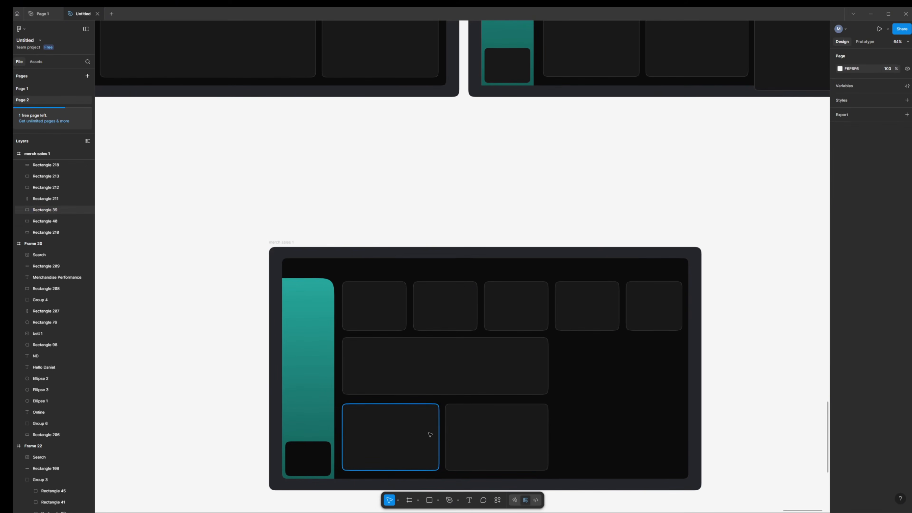
pyautogui.click(421, 436)
pyautogui.keyDown('shift'); pyautogui.click(430, 376); pyautogui.keyUp('shift')
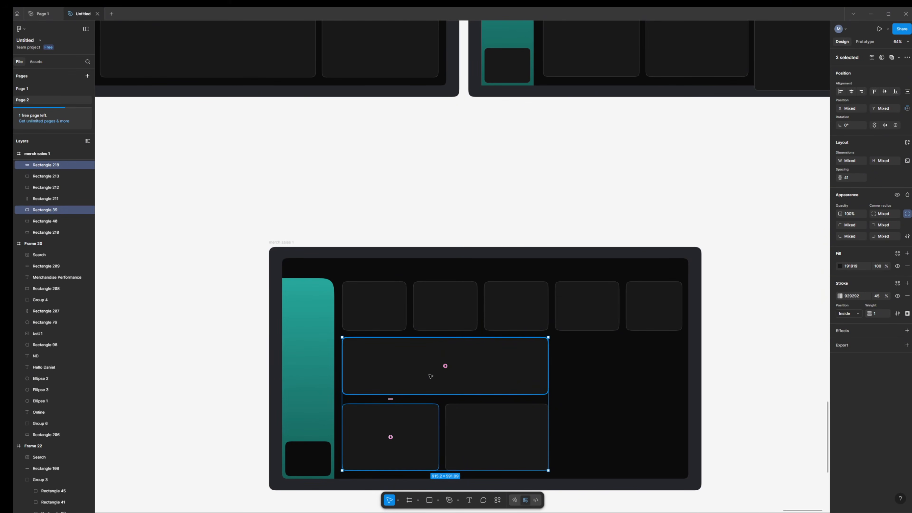
pyautogui.click(188, 324)
pyautogui.scroll(4, 589, 172)
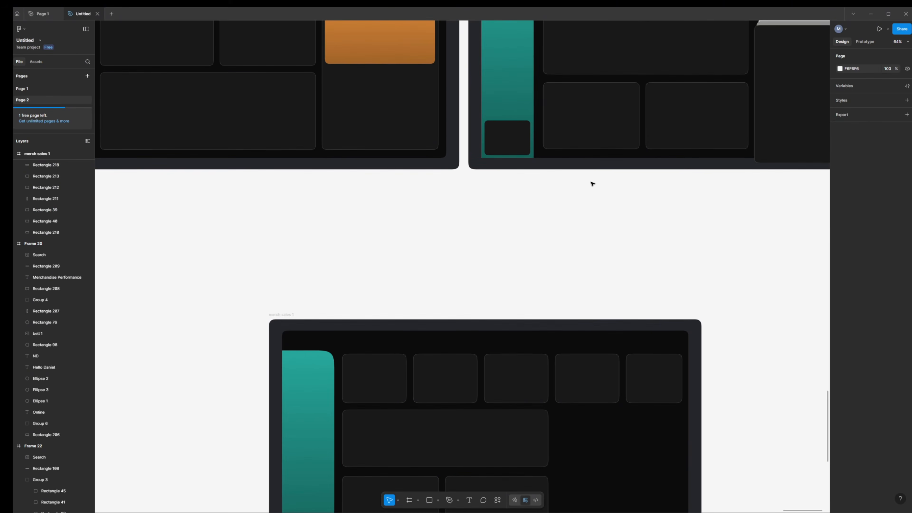
pyautogui.click(606, 139)
pyautogui.doubleClick(607, 140)
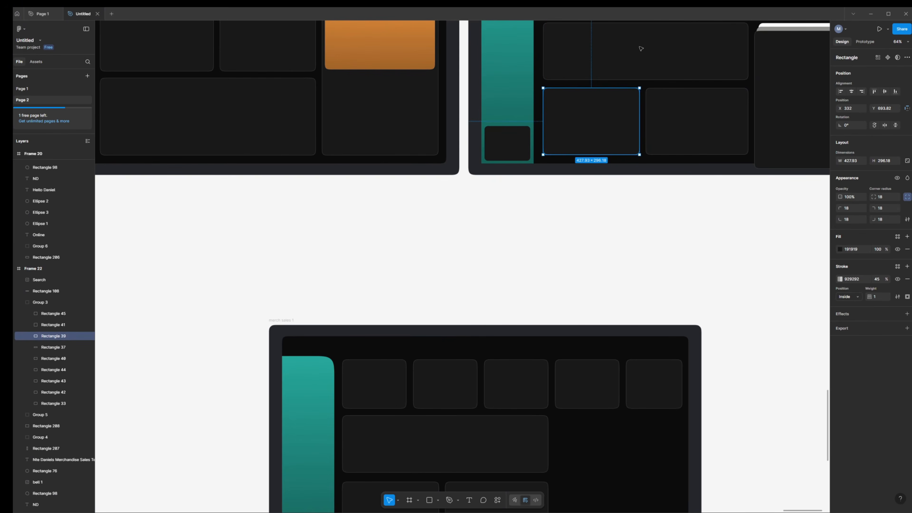
pyautogui.keyDown('shift'); pyautogui.click(613, 45); pyautogui.keyUp('shift')
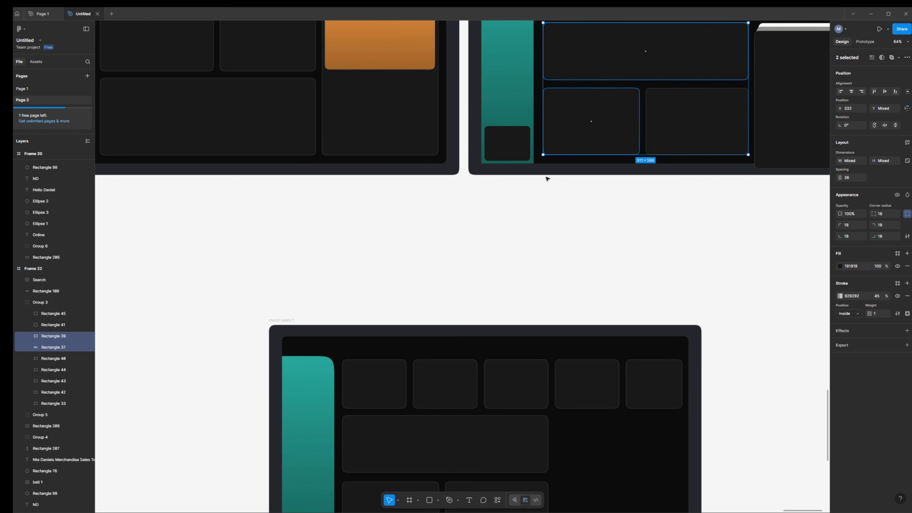
pyautogui.click(441, 217)
# Step: Set the spacing between the wide card and the lower-left card to 36, and move the lower-right card level with it at Y 691
pyautogui.scroll(-3, 586, 256)
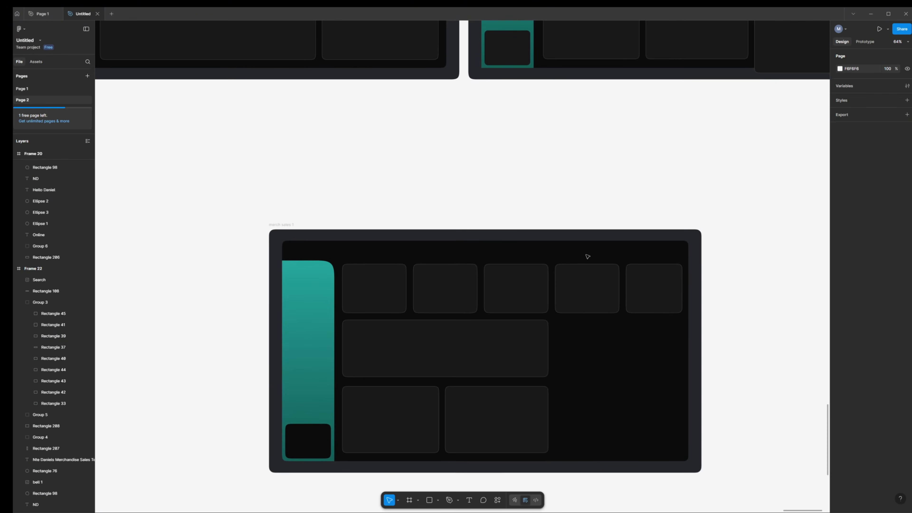
pyautogui.click(397, 427)
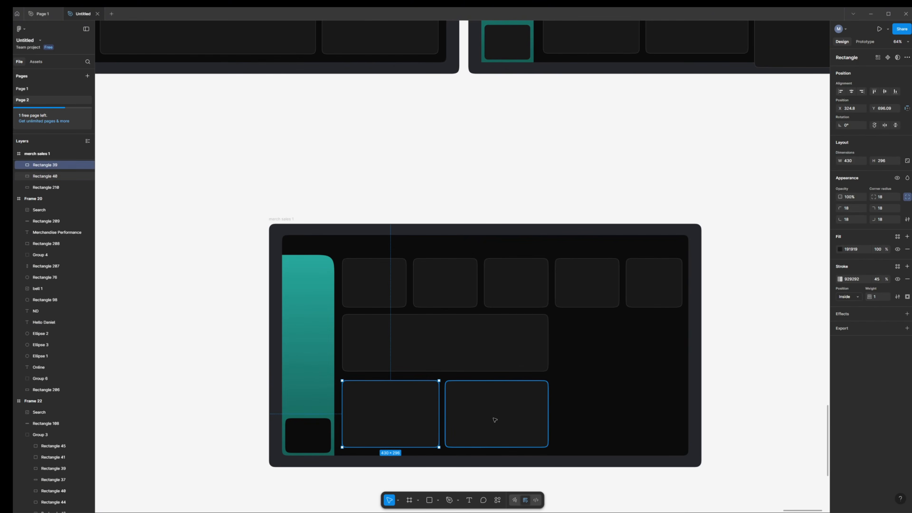
pyautogui.keyDown('shift'); pyautogui.click(495, 421); pyautogui.keyUp('shift')
pyautogui.click(400, 398)
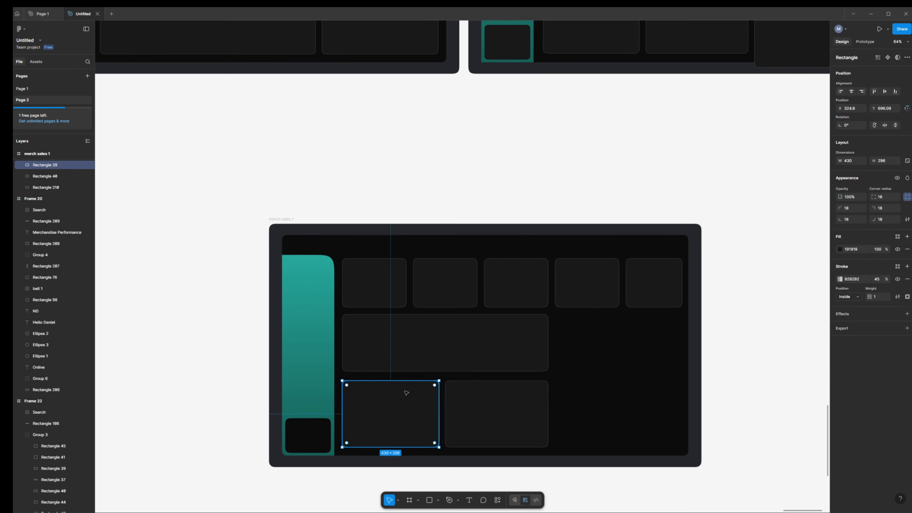
pyautogui.keyDown('shift'); pyautogui.click(429, 339); pyautogui.keyUp('shift')
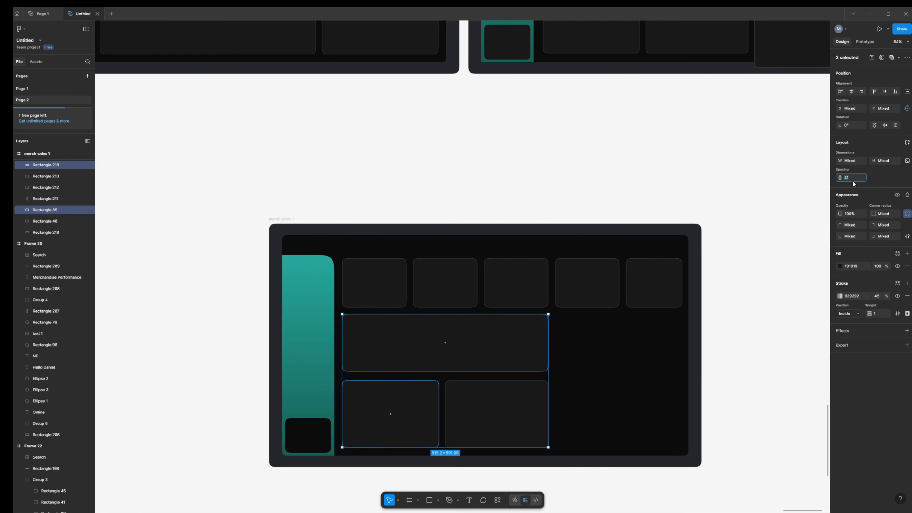
pyautogui.press('Return')
pyautogui.click(468, 406)
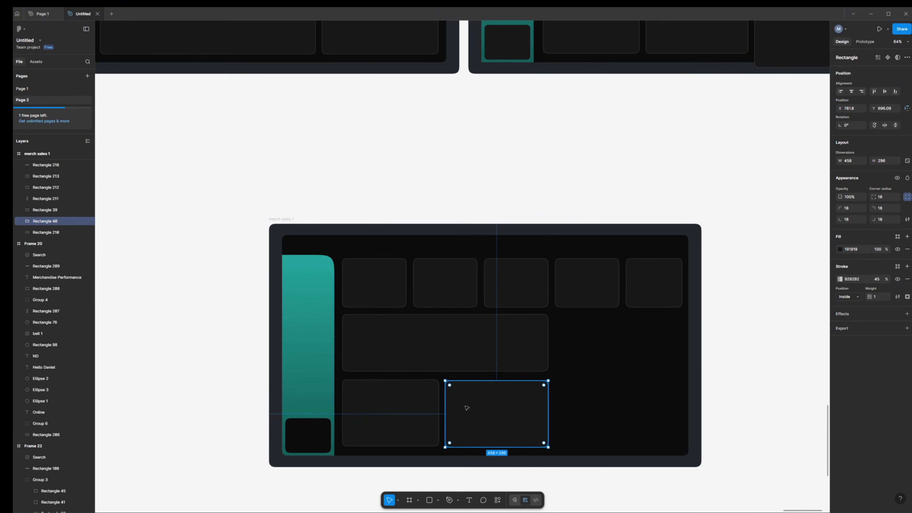
pyautogui.moveTo(466, 407); pyautogui.dragTo(466, 406)
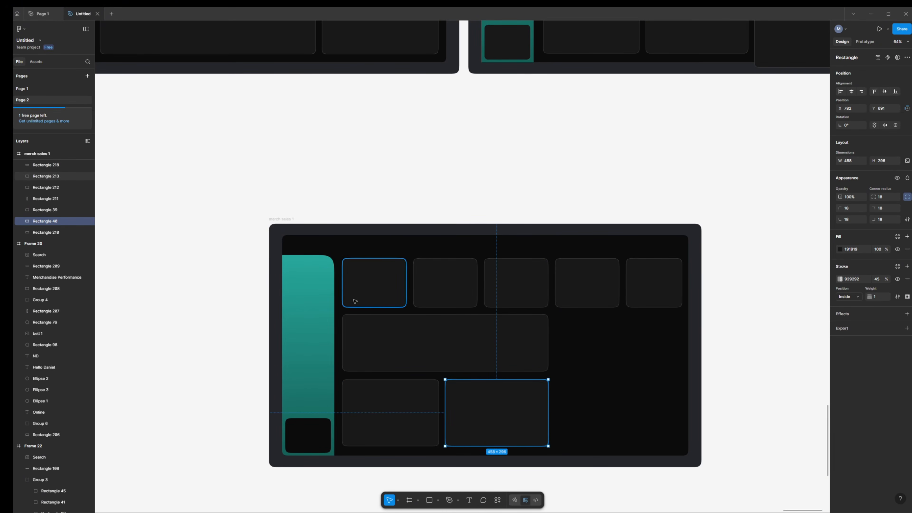
# Step: Increase the vertical spacing between the first top-row card and the wide card to 36
pyautogui.click(396, 297)
pyautogui.keyDown('shift'); pyautogui.click(385, 335); pyautogui.keyUp('shift')
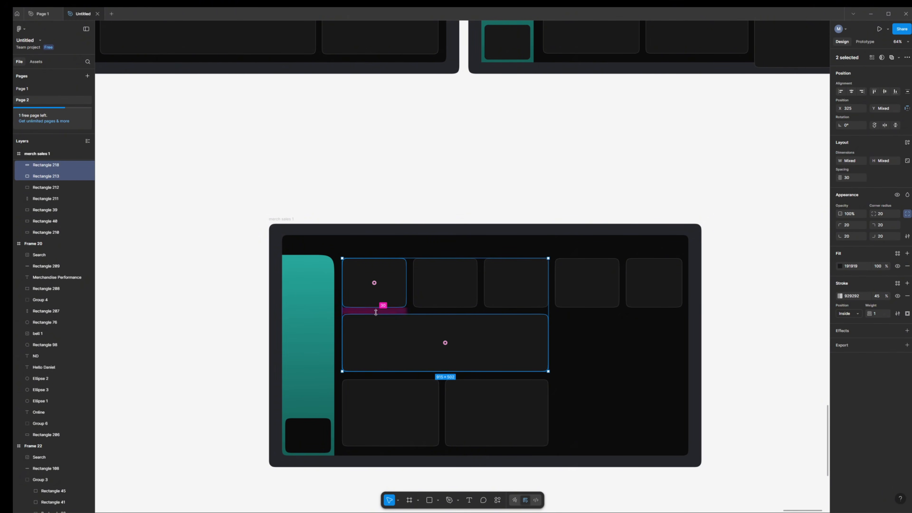
pyautogui.moveTo(374, 311); pyautogui.dragTo(373, 312)
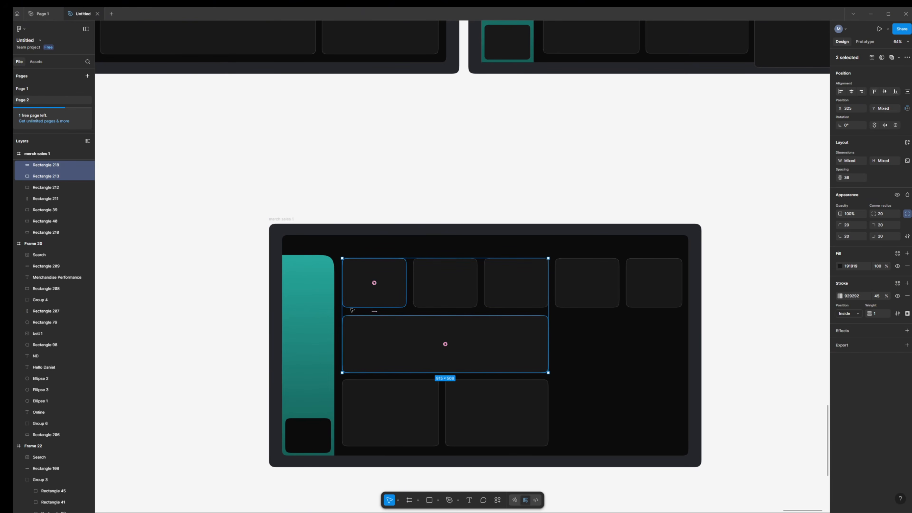
pyautogui.click(245, 345)
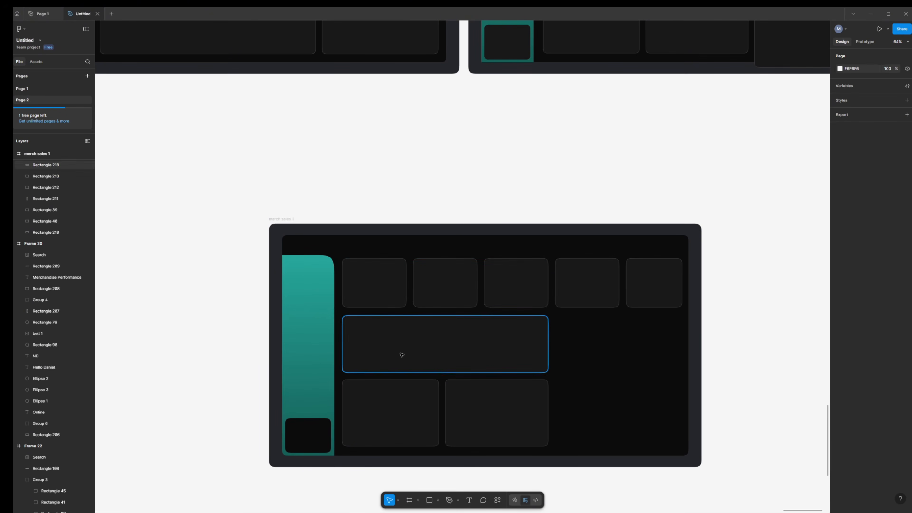
# Step: Adjust the vertical spacing between the wide card and the two lower cards to match the 36 gap above
pyautogui.click(383, 401)
pyautogui.keyDown('shift'); pyautogui.click(474, 405); pyautogui.keyUp('shift')
pyautogui.keyDown('shift'); pyautogui.click(468, 345); pyautogui.keyUp('shift')
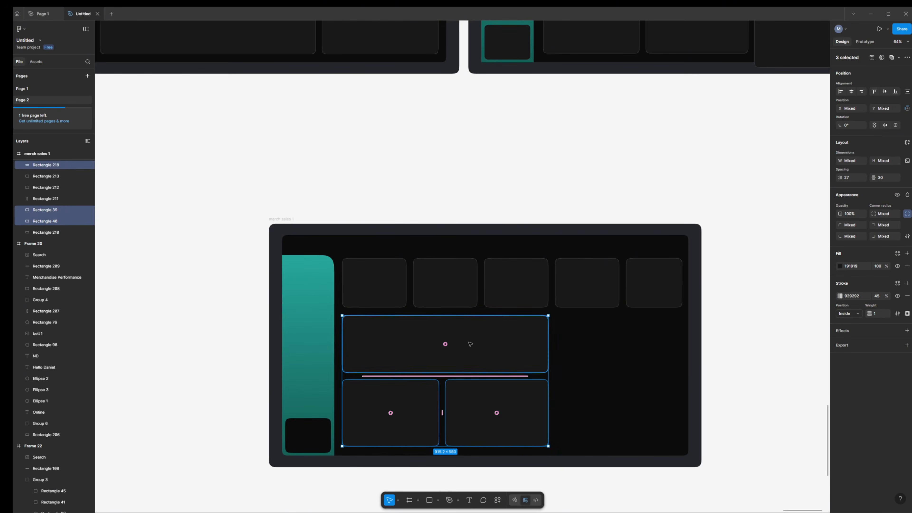
pyautogui.moveTo(446, 374); pyautogui.dragTo(449, 377)
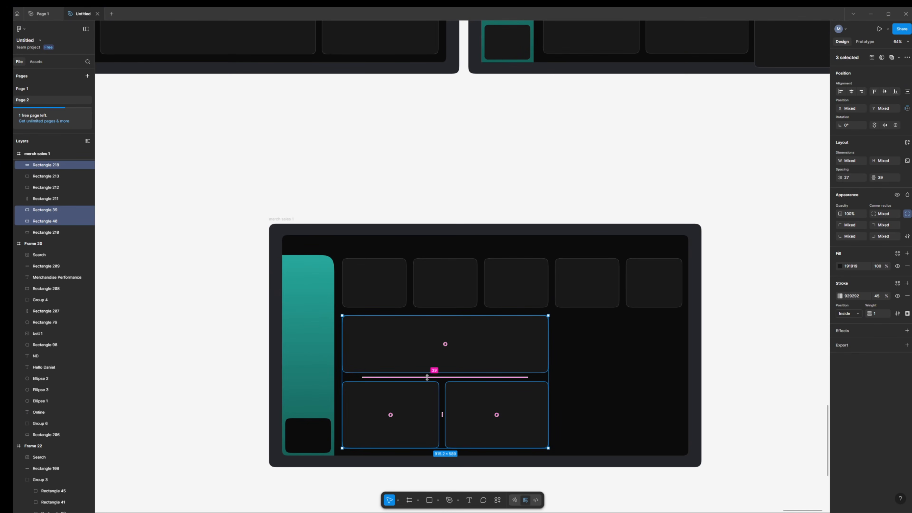
pyautogui.moveTo(444, 375); pyautogui.dragTo(443, 375)
pyautogui.click(745, 368)
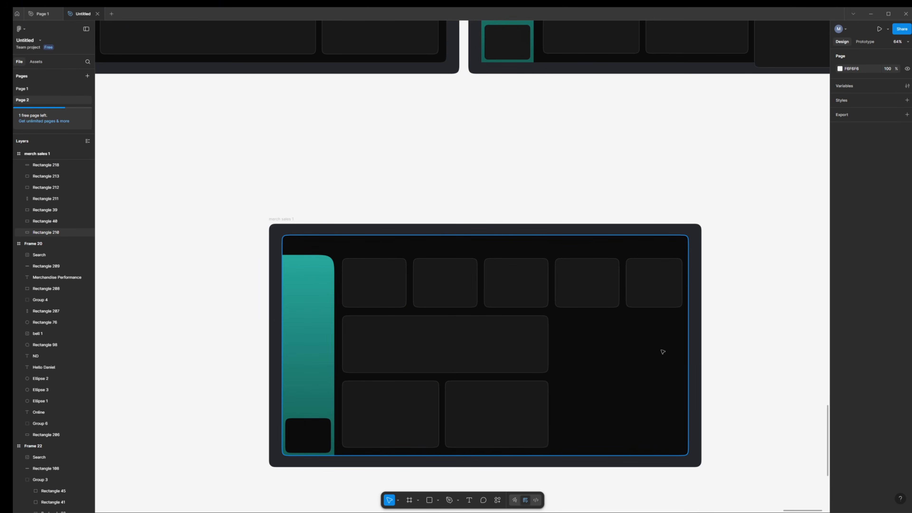
# Step: Duplicate the wide card into the empty right-hand area and resize it to 565 by 586, ending level with the lower cards
pyautogui.click(422, 354)
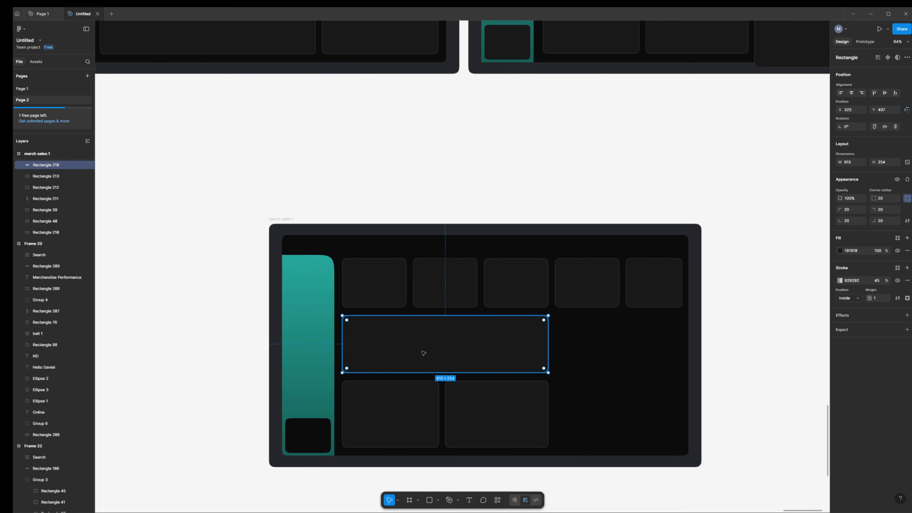
pyautogui.hotkey('ctrl', 'd')
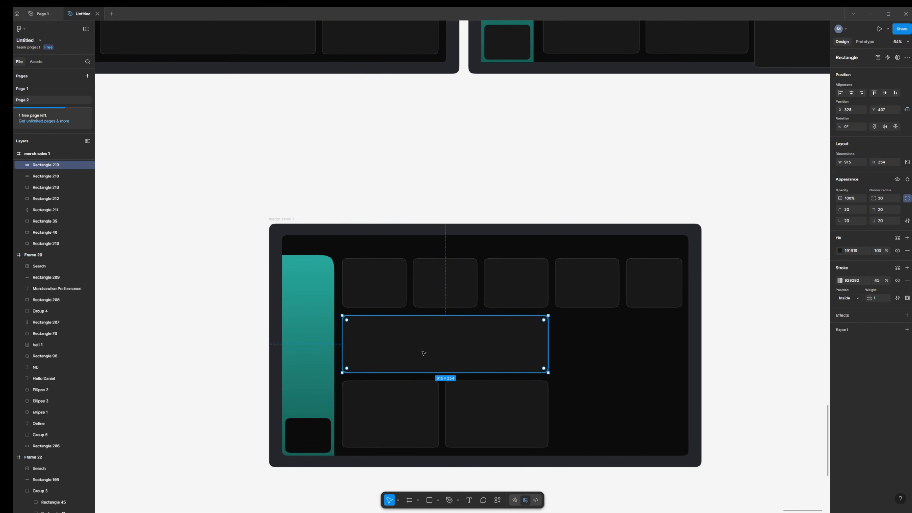
pyautogui.moveTo(423, 353); pyautogui.dragTo(548, 352)
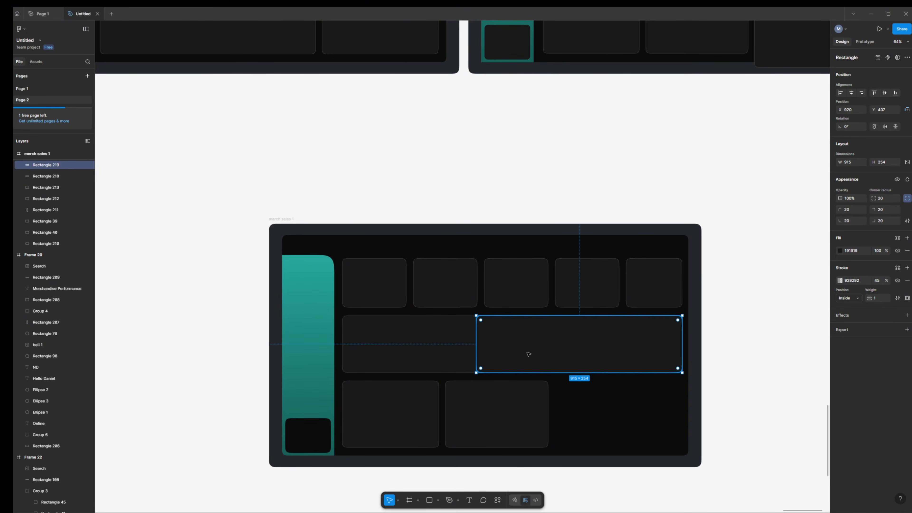
pyautogui.moveTo(477, 351); pyautogui.dragTo(555, 352)
pyautogui.moveTo(613, 373); pyautogui.dragTo(617, 447)
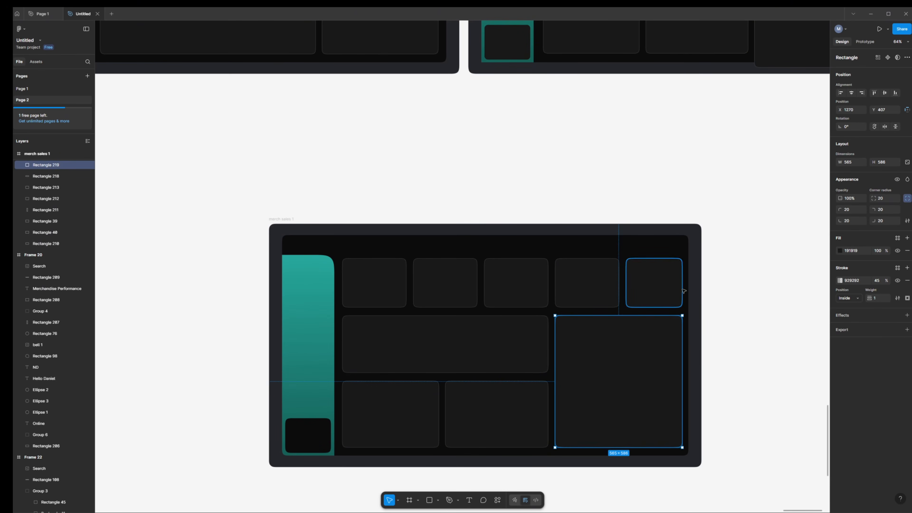
# Step: Resize the tall right card to 623 by 612, matching the dashboard frame above, and move it down to X 1251, Y 540
pyautogui.scroll(3, 766, 286)
pyautogui.click(812, 115)
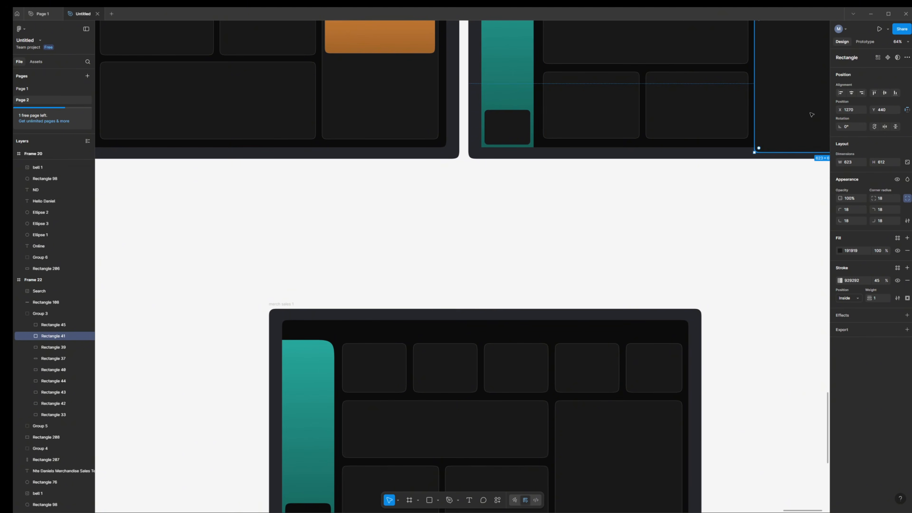
pyautogui.scroll(-1, 749, 250)
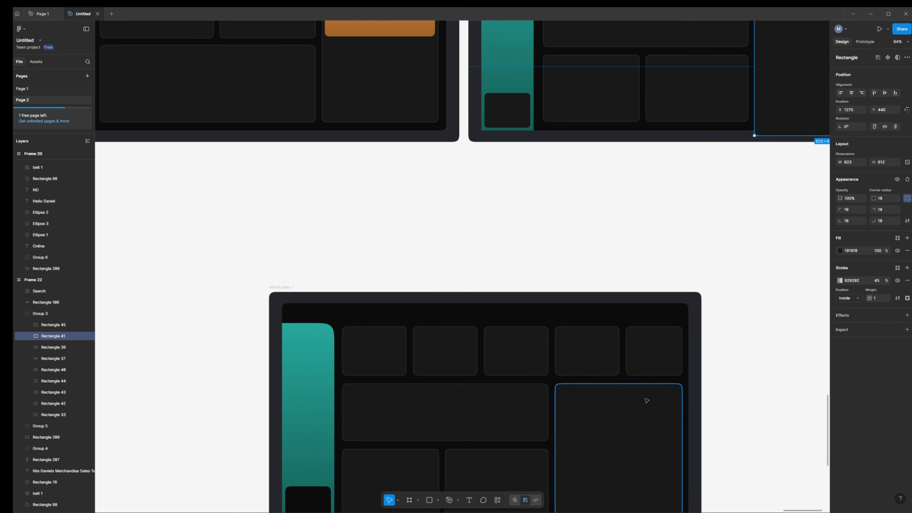
pyautogui.click(616, 430)
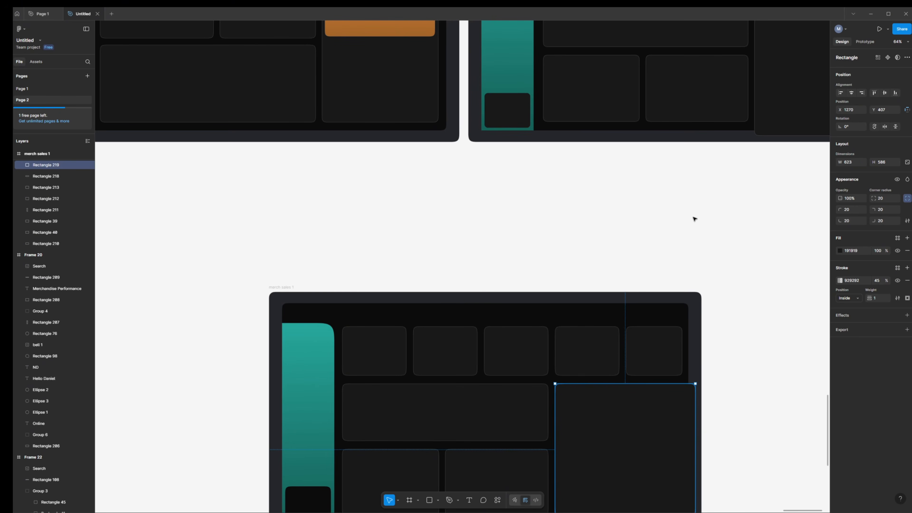
pyautogui.scroll(1, 707, 226)
pyautogui.click(775, 117)
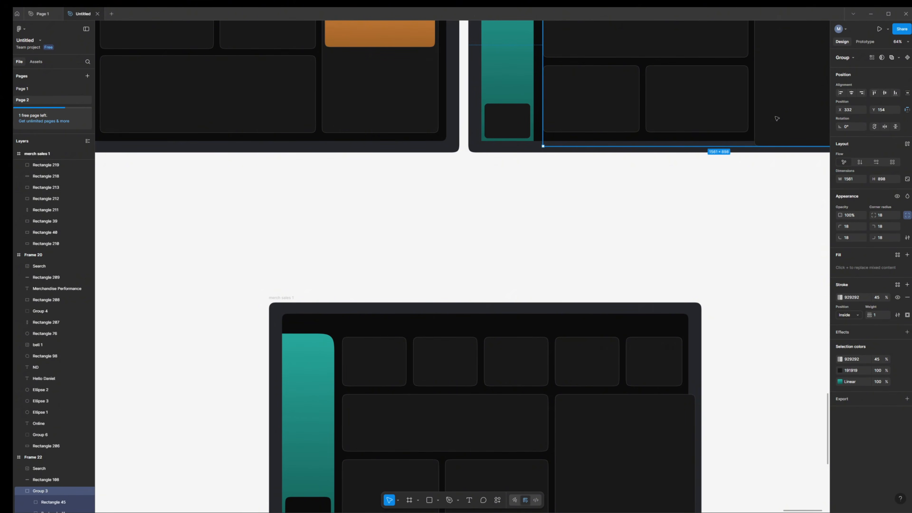
pyautogui.doubleClick(776, 118)
pyautogui.click(627, 444)
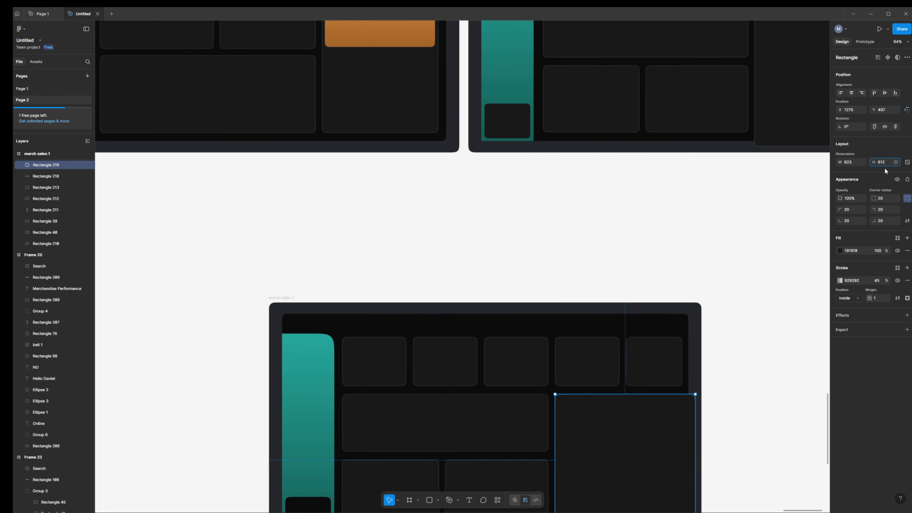
pyautogui.scroll(-3, 704, 226)
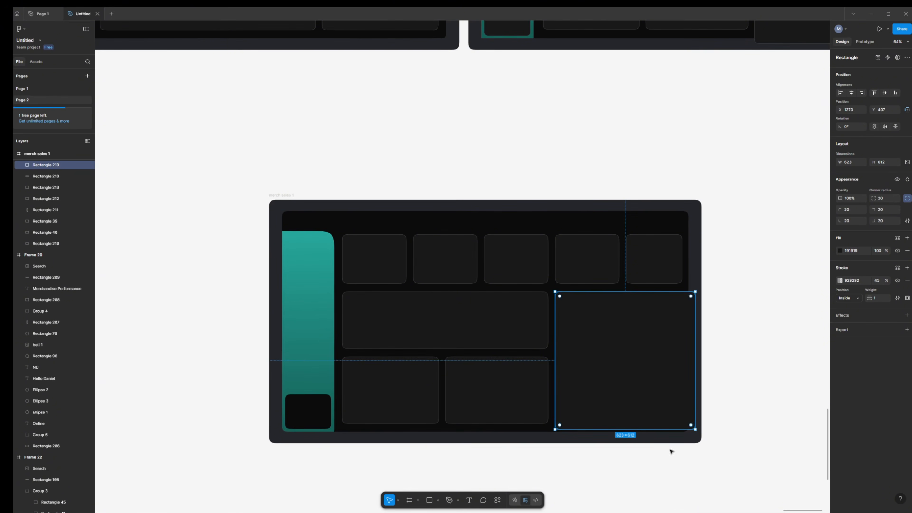
pyautogui.click(648, 499)
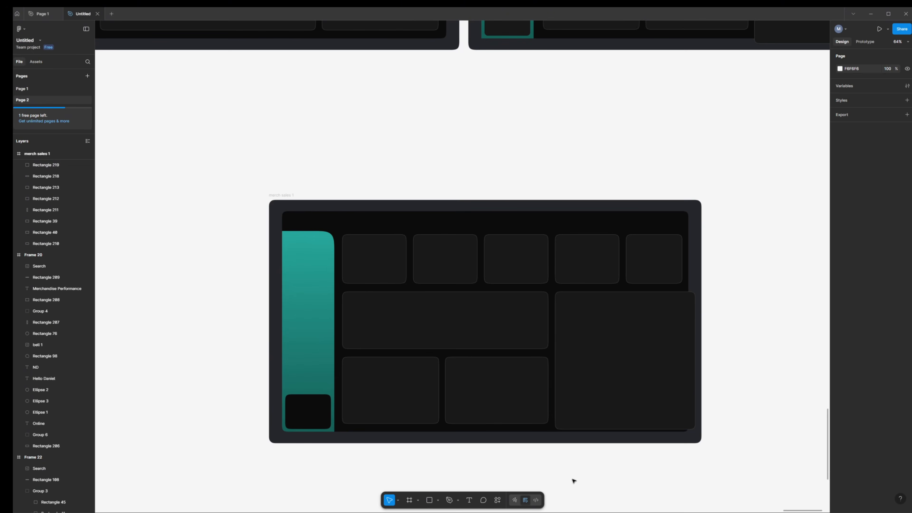
pyautogui.moveTo(620, 377); pyautogui.dragTo(619, 403)
# Step: Copy the two stacked white and grey rectangles behind the tall card in Frame 22 and paste them into merch sales 1
pyautogui.scroll(6, 726, 265)
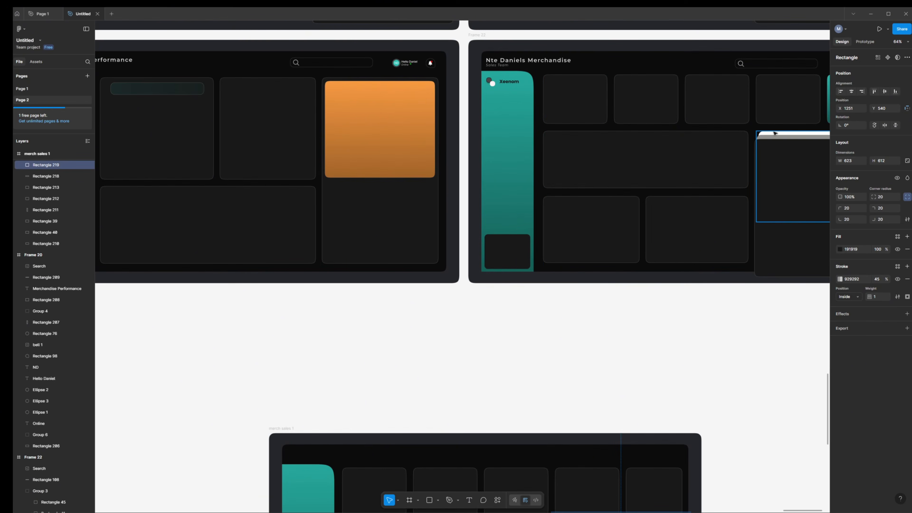
pyautogui.click(768, 140)
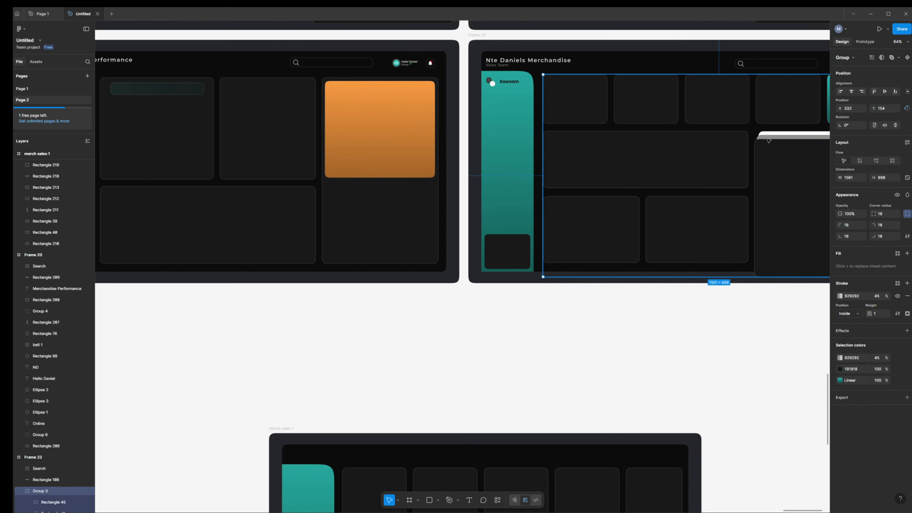
pyautogui.doubleClick(770, 139)
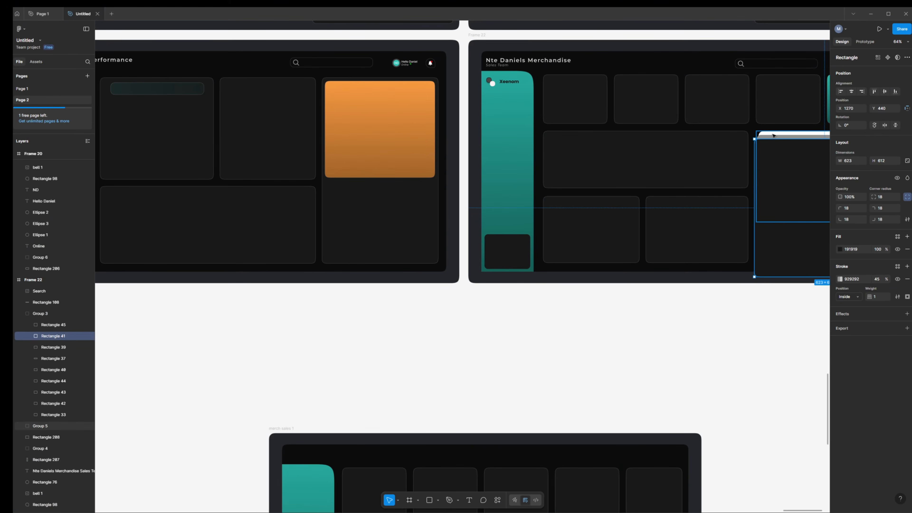
pyautogui.click(773, 135)
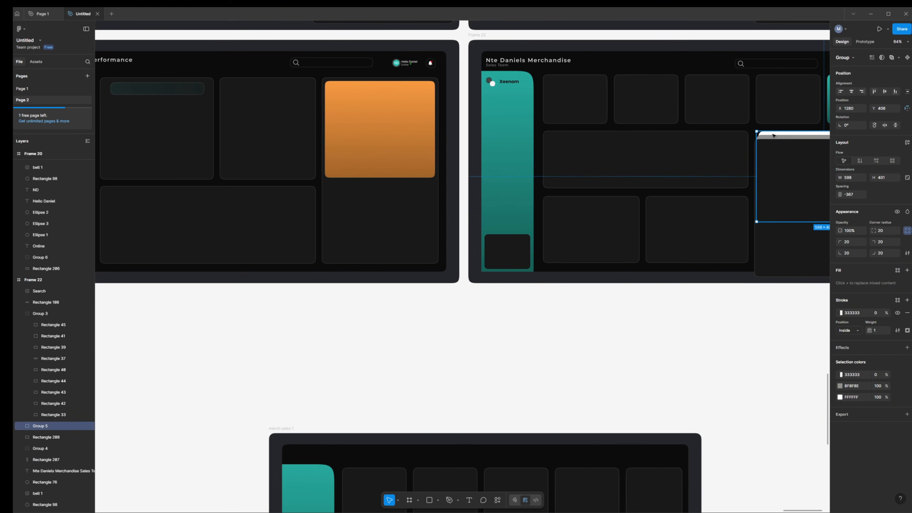
pyautogui.doubleClick(774, 135)
pyautogui.keyDown('shift'); pyautogui.click(784, 133); pyautogui.keyUp('shift')
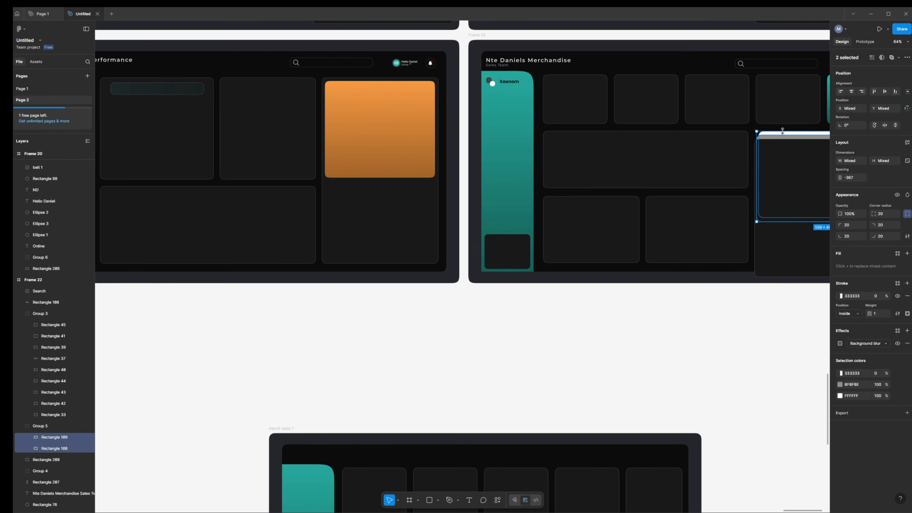
pyautogui.scroll(-5, 610, 335)
pyautogui.scroll(-7, 610, 335)
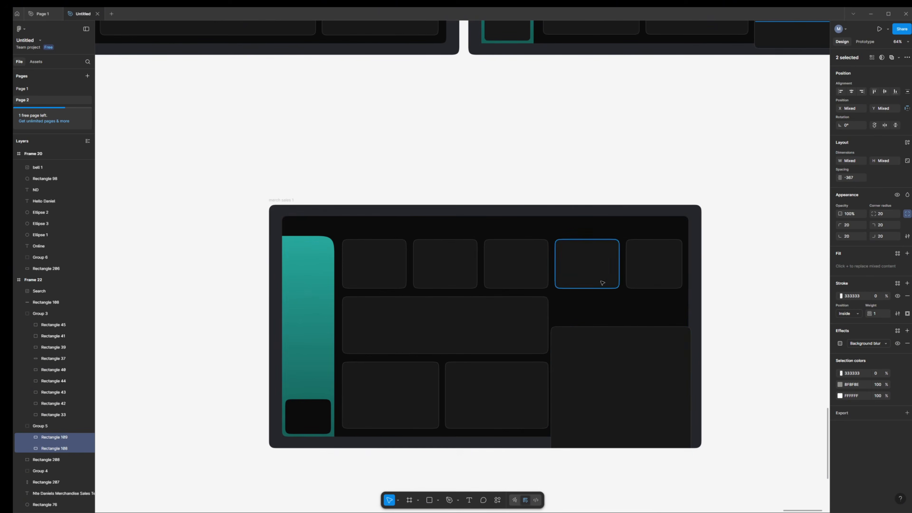
pyautogui.click(597, 301)
pyautogui.hotkey('ctrl', 'v')
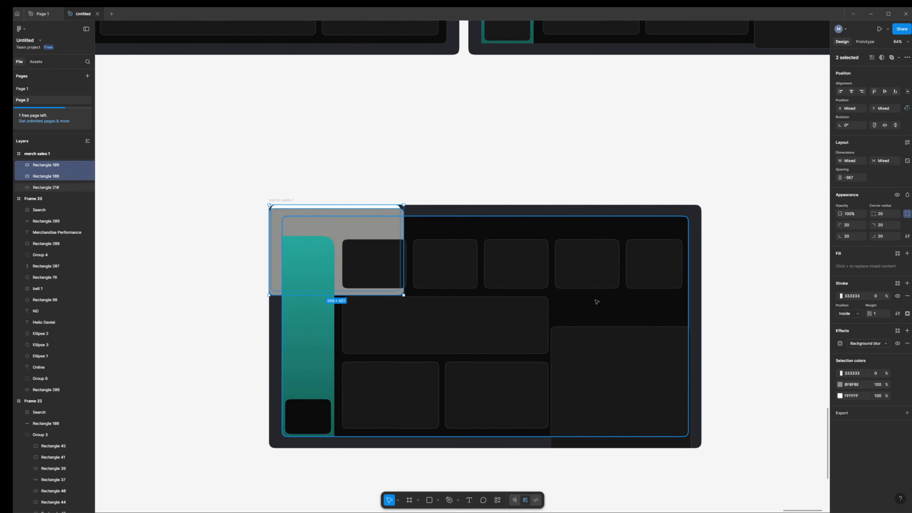
# Step: Move the pasted white and grey rectangles onto the top of the tall right card and bring them to the front
pyautogui.moveTo(372, 225); pyautogui.dragTo(622, 305)
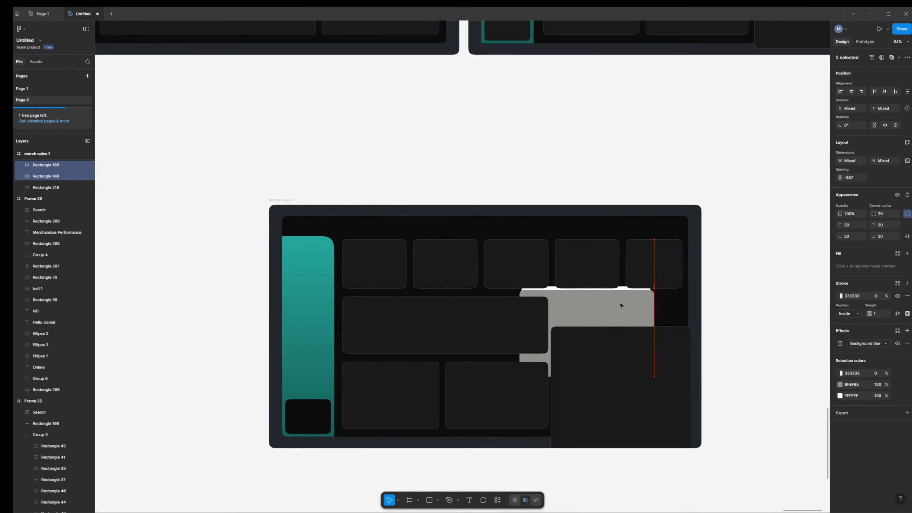
pyautogui.rightClick(608, 307)
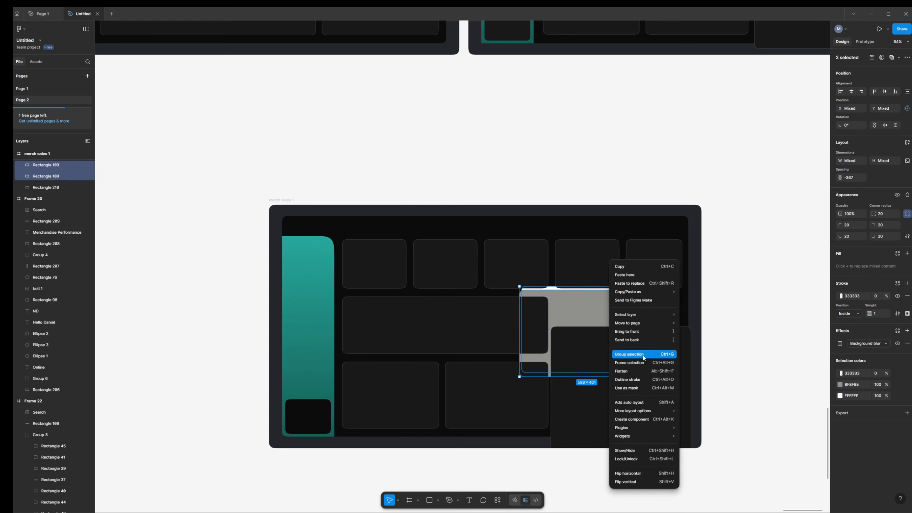
pyautogui.click(643, 333)
pyautogui.moveTo(595, 335); pyautogui.dragTo(637, 357)
# Step: Shorten the grey rectangle to a height of 92 and the white rectangle behind it to a height of 108
pyautogui.click(622, 324)
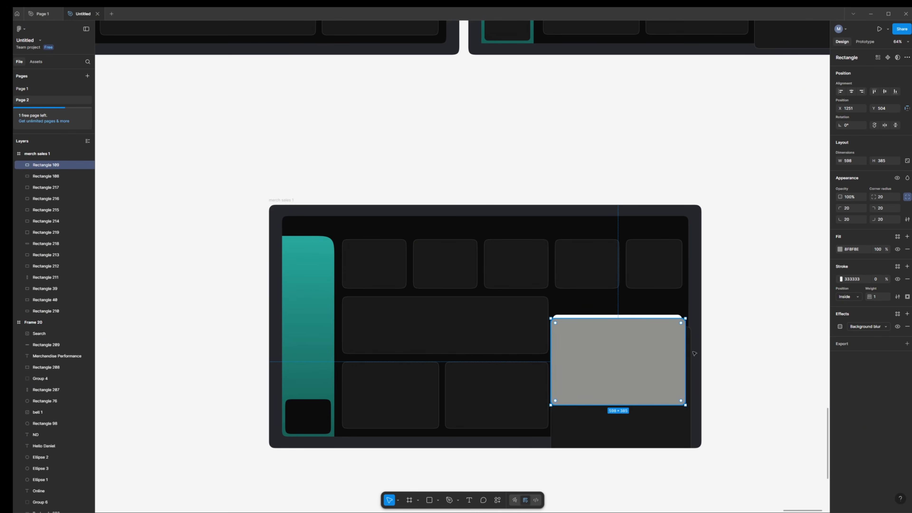
pyautogui.moveTo(616, 404); pyautogui.dragTo(625, 338)
pyautogui.click(631, 384)
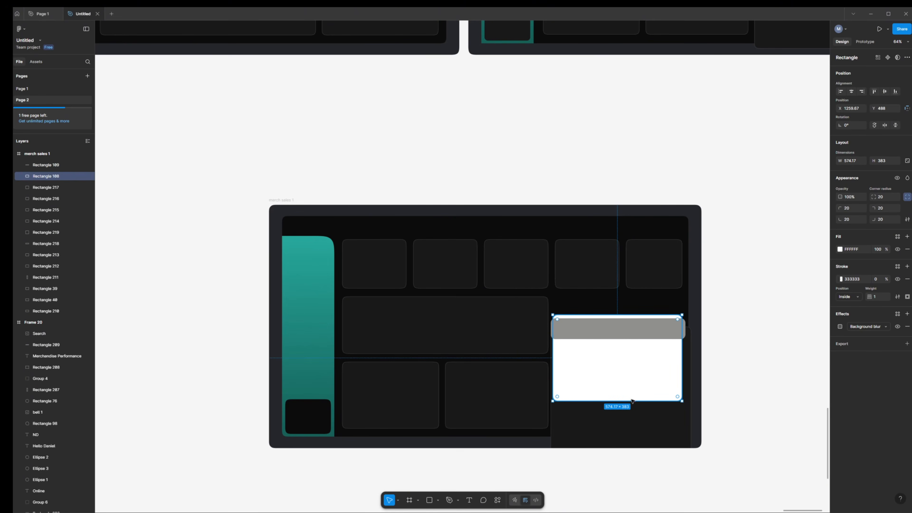
pyautogui.moveTo(628, 400); pyautogui.dragTo(639, 339)
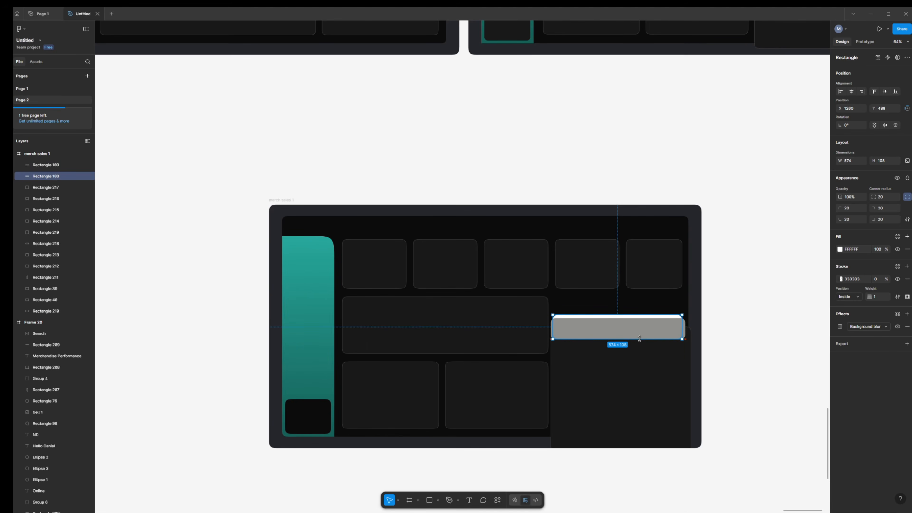
pyautogui.click(736, 340)
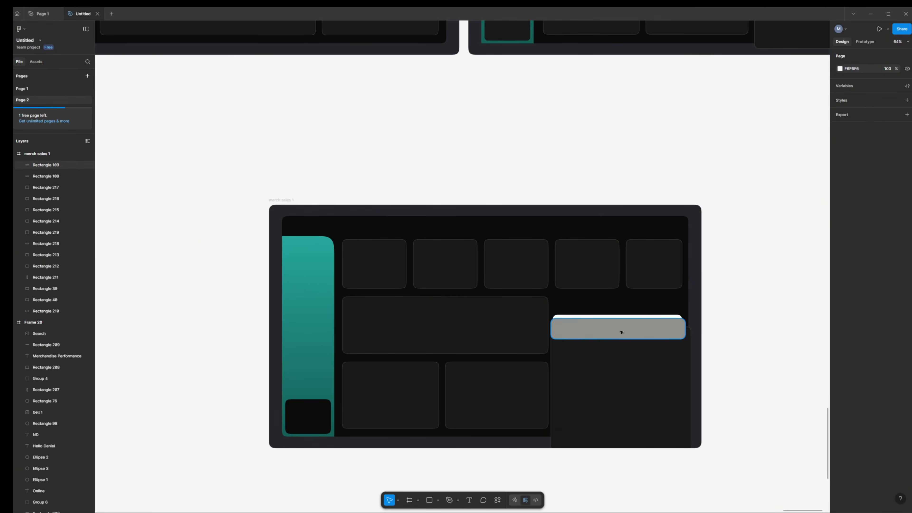
# Step: Move the white and grey strips together above the tall card, aligned with the fourth small card's left edge, leaving 31 gaps above and below
pyautogui.click(585, 331)
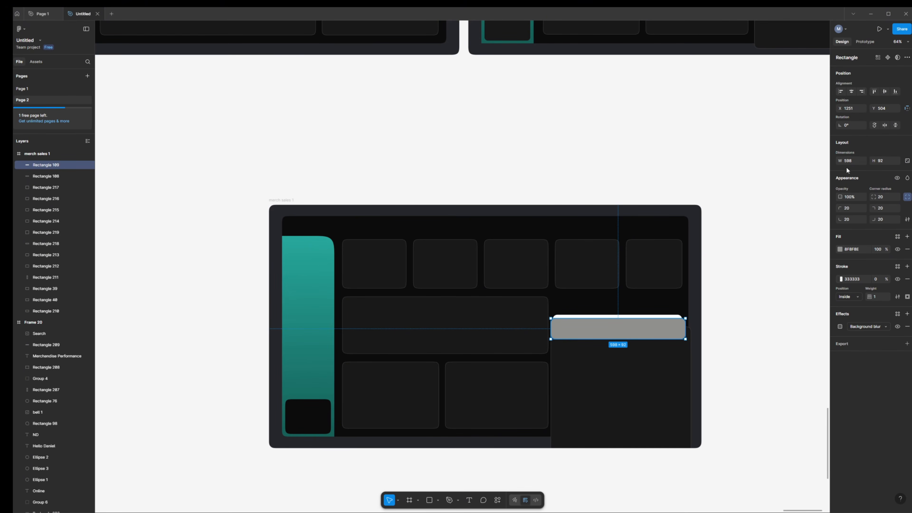
pyautogui.click(584, 316)
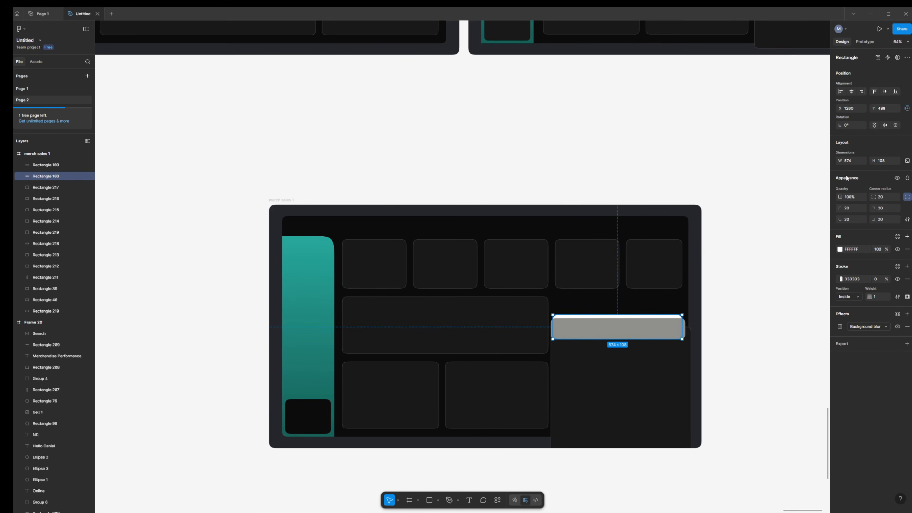
pyautogui.moveTo(628, 331); pyautogui.dragTo(630, 325)
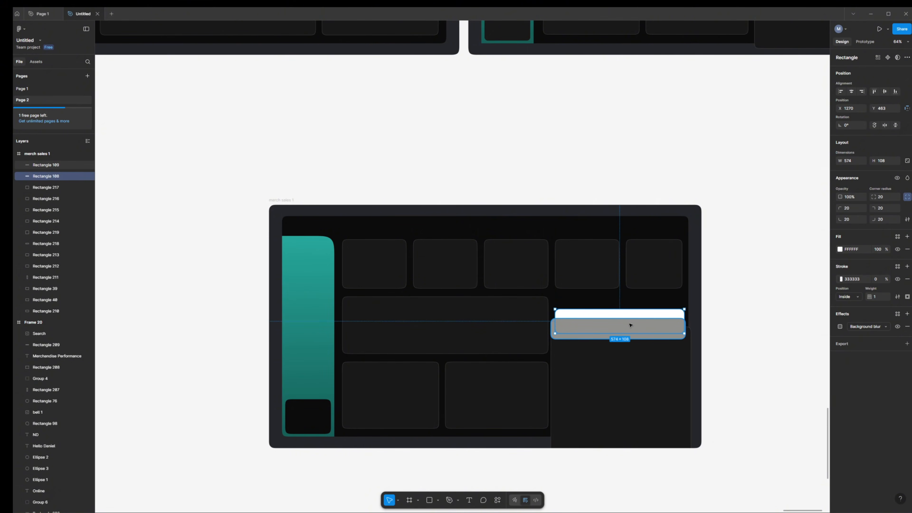
pyautogui.hotkey('ctrl', 'z')
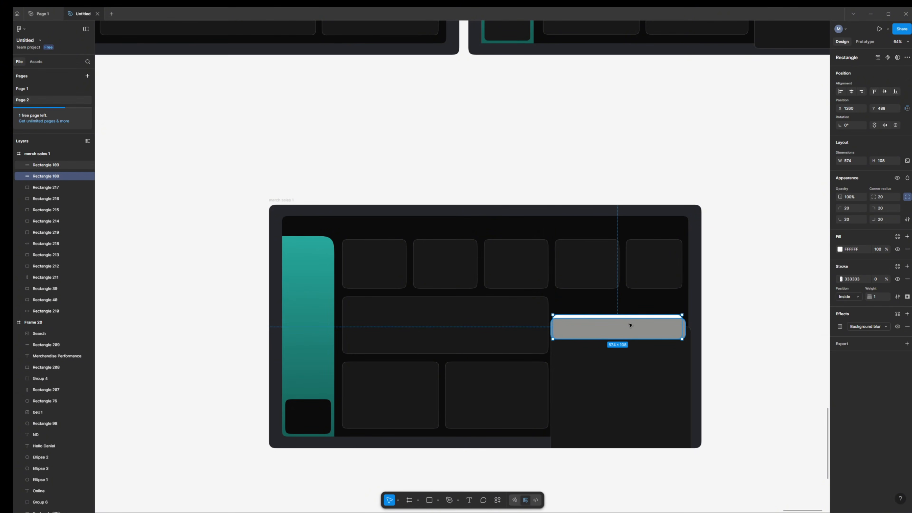
pyautogui.keyDown('shift'); pyautogui.click(680, 331); pyautogui.keyUp('shift')
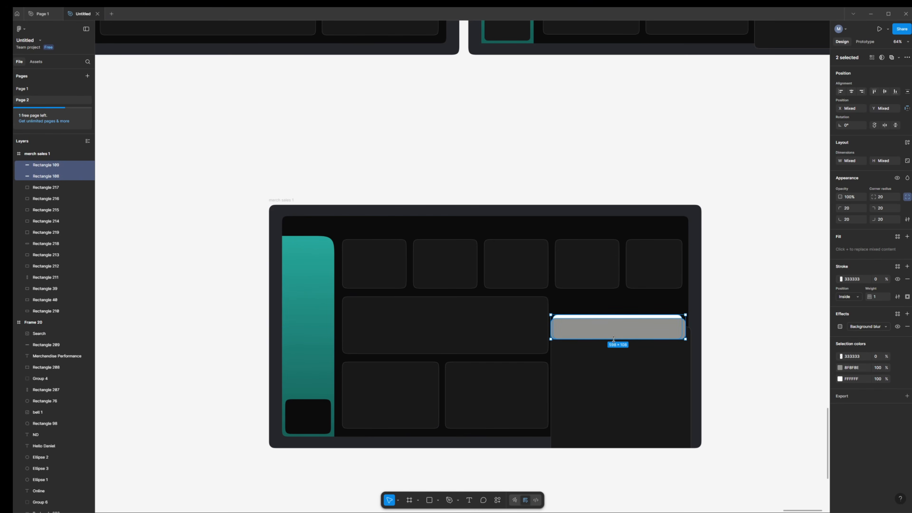
pyautogui.moveTo(616, 334); pyautogui.dragTo(617, 316)
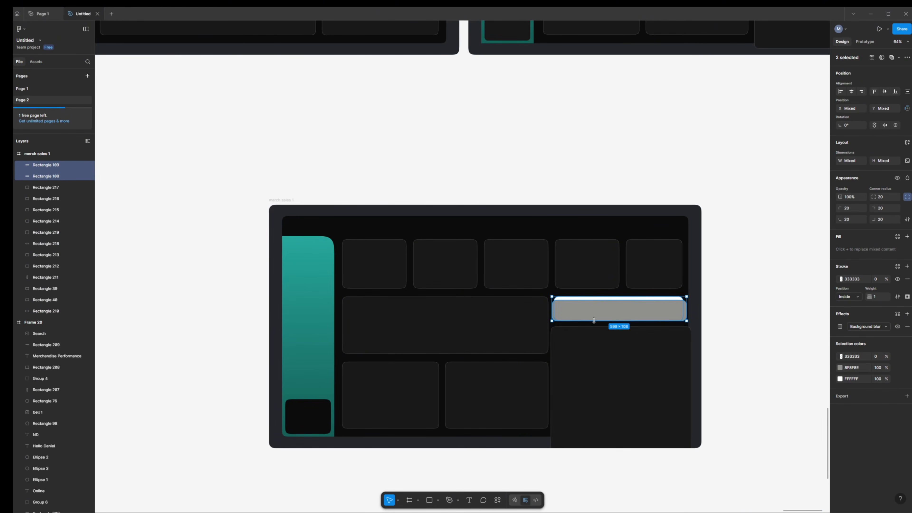
pyautogui.scroll(6, 712, 208)
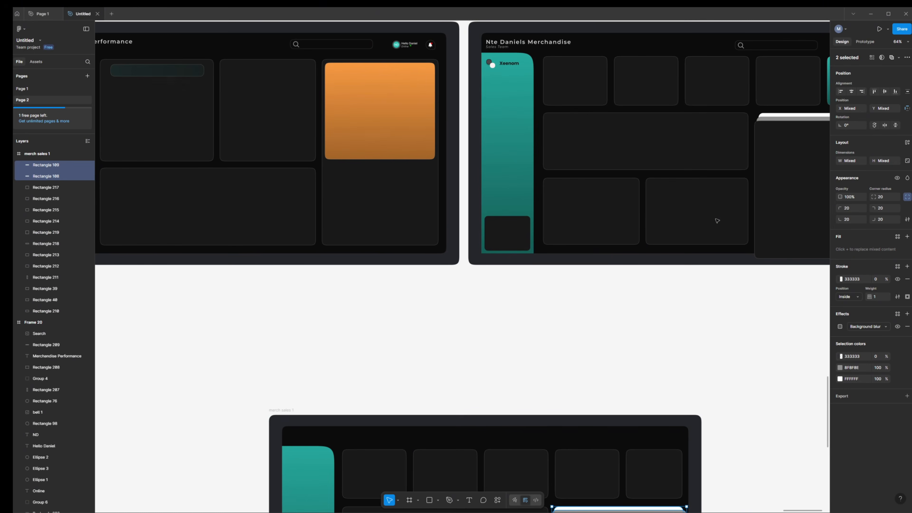
pyautogui.scroll(-2, 717, 260)
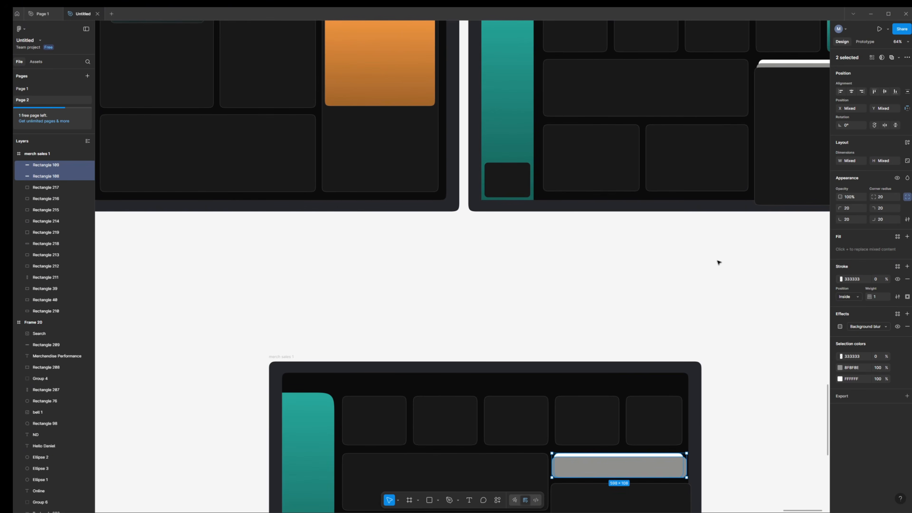
pyautogui.moveTo(610, 475); pyautogui.dragTo(613, 474)
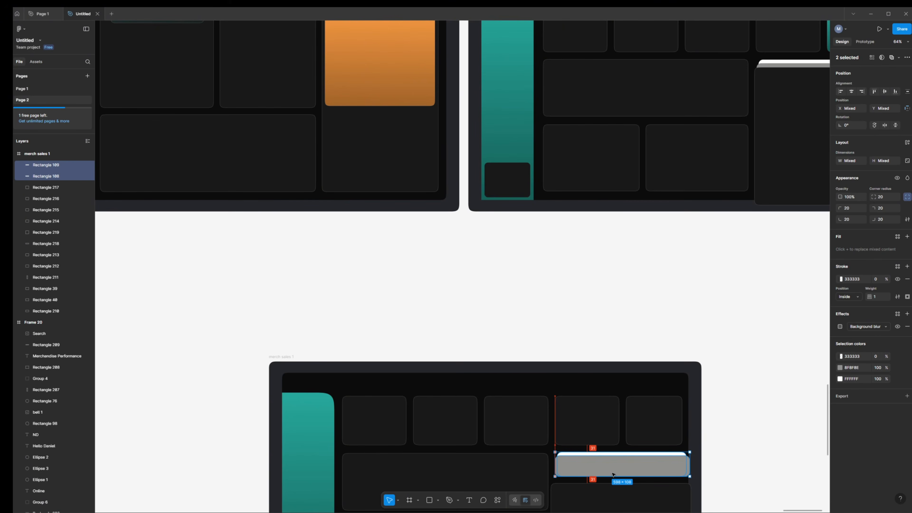
# Step: Move the tall card up over the strips to X 1273, Y 433 and bring it to the front
pyautogui.scroll(-2, 726, 403)
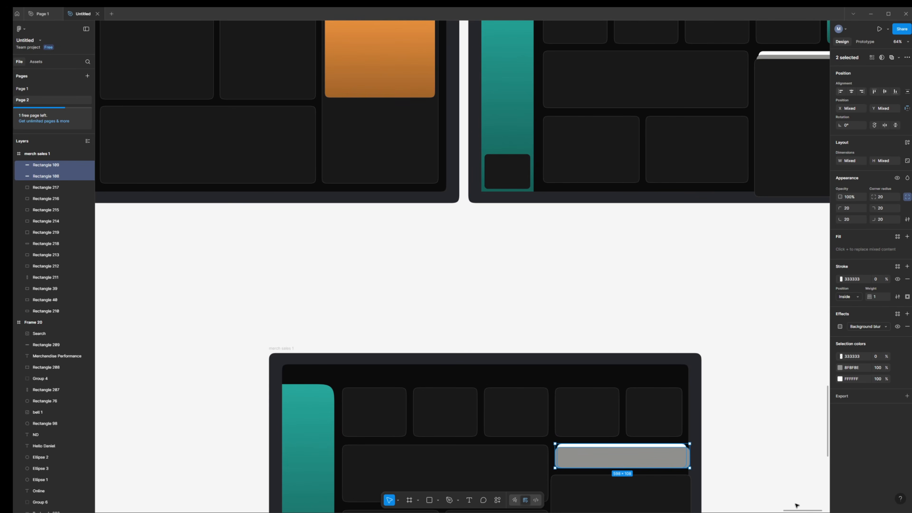
pyautogui.moveTo(796, 510)
pyautogui.mouseDown()
pyautogui.moveTo(806, 510)
pyautogui.moveTo(788, 510)
pyautogui.moveTo(798, 508)
pyautogui.mouseUp()
pyautogui.scroll(-3, 719, 456)
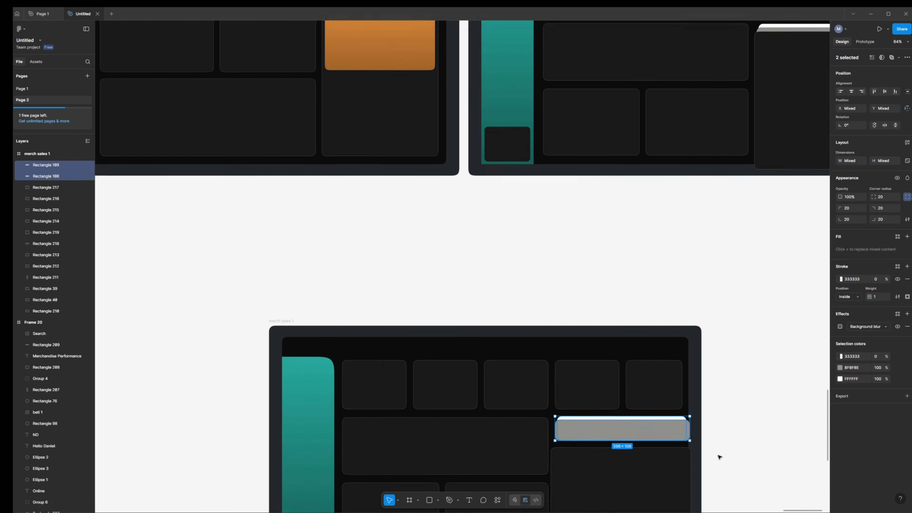
pyautogui.scroll(-2, 719, 457)
pyautogui.moveTo(636, 447); pyautogui.dragTo(626, 409)
pyautogui.rightClick(639, 445)
pyautogui.click(657, 340)
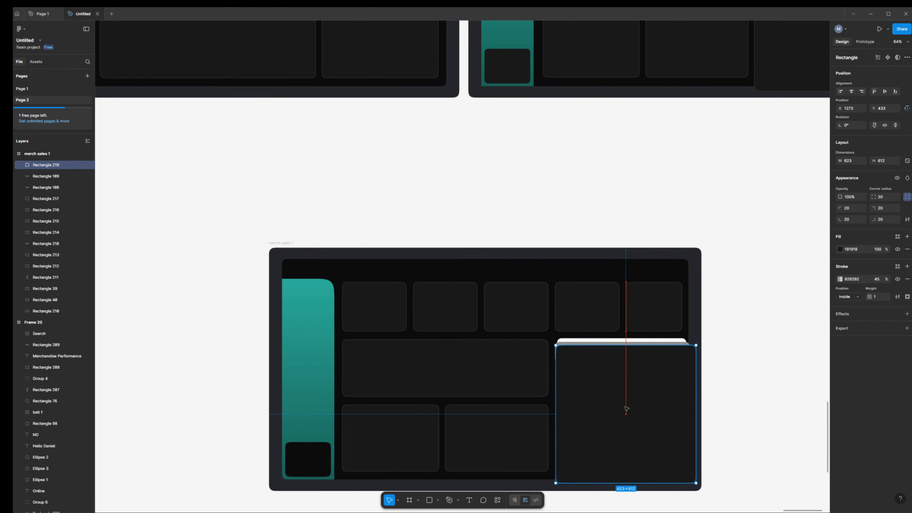
# Step: Check the horizontal spacing between the tall card and the lower card beside it, and between the small top-row cards
pyautogui.scroll(5, 722, 318)
pyautogui.scroll(-4, 722, 318)
pyautogui.scroll(-4, 726, 323)
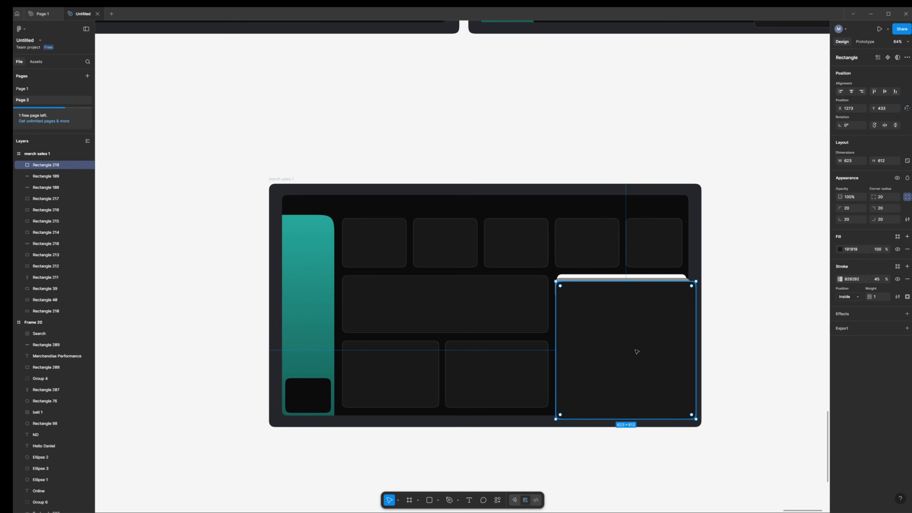
pyautogui.moveTo(616, 351)
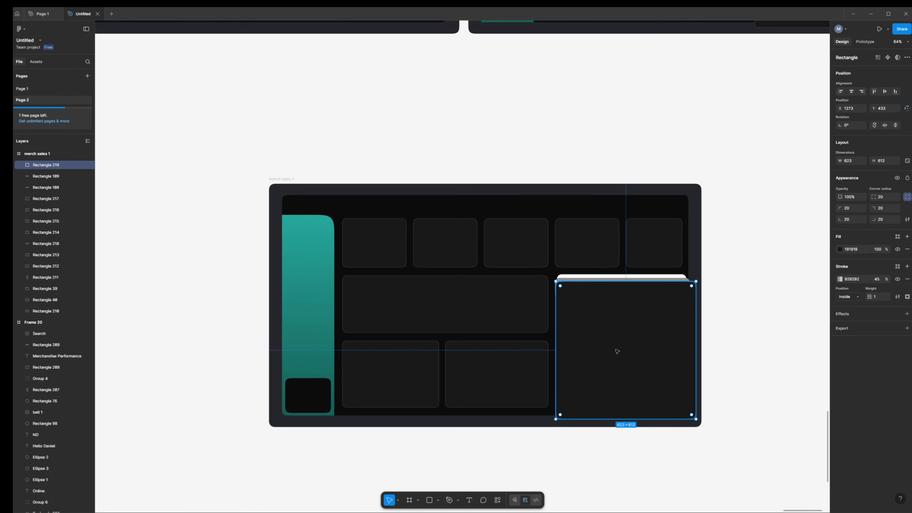
pyautogui.keyDown('shift'); pyautogui.click(532, 367); pyautogui.keyUp('shift')
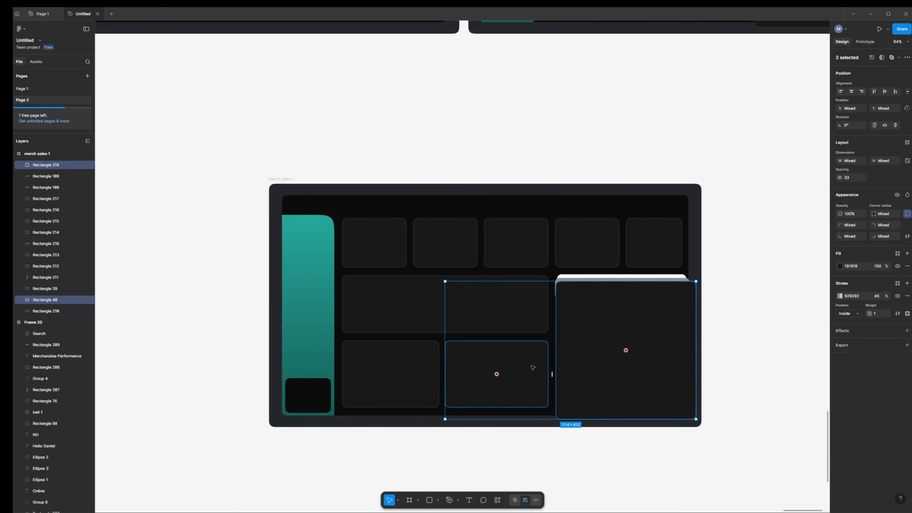
pyautogui.click(505, 321)
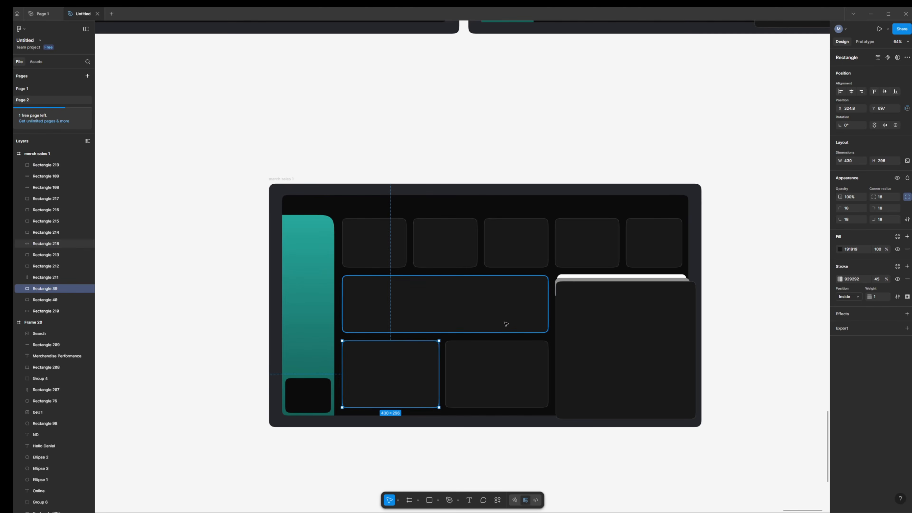
pyautogui.click(516, 241)
pyautogui.keyDown('shift'); pyautogui.click(596, 244); pyautogui.keyUp('shift')
# Step: Set the horizontal spacing between the wide card and the tall card to 30
pyautogui.click(634, 358)
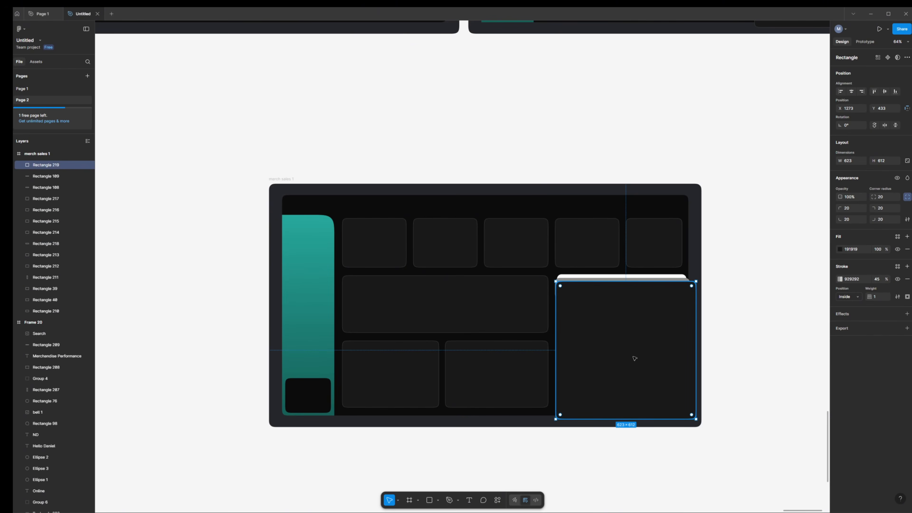
pyautogui.keyDown('shift'); pyautogui.click(535, 322); pyautogui.keyUp('shift')
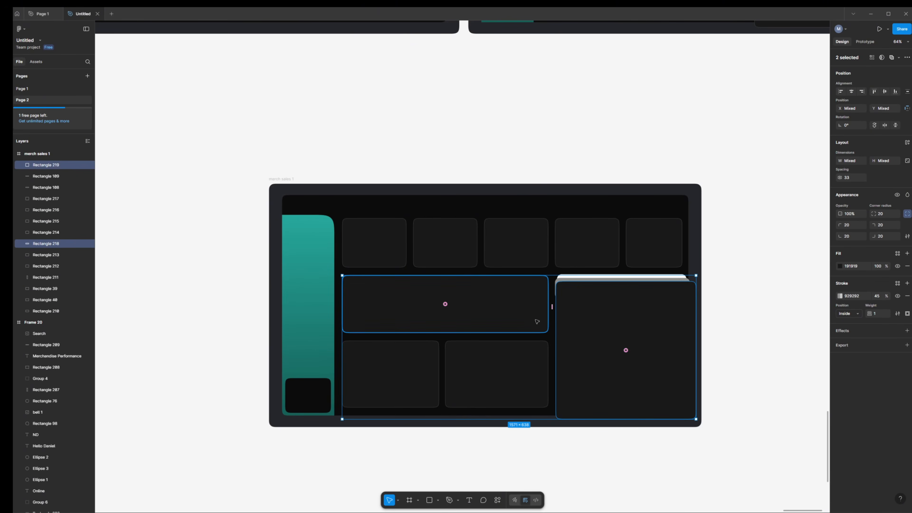
pyautogui.moveTo(549, 306); pyautogui.dragTo(550, 307)
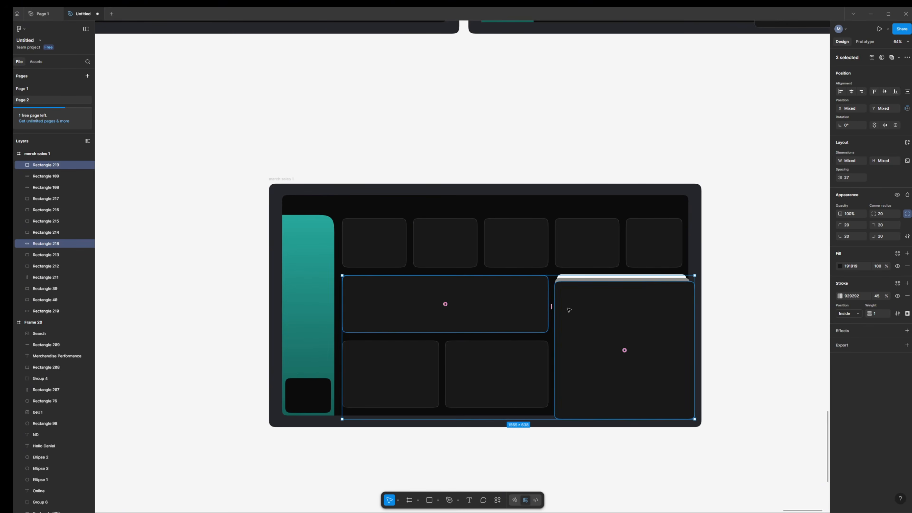
pyautogui.click(852, 178)
pyautogui.press('Return')
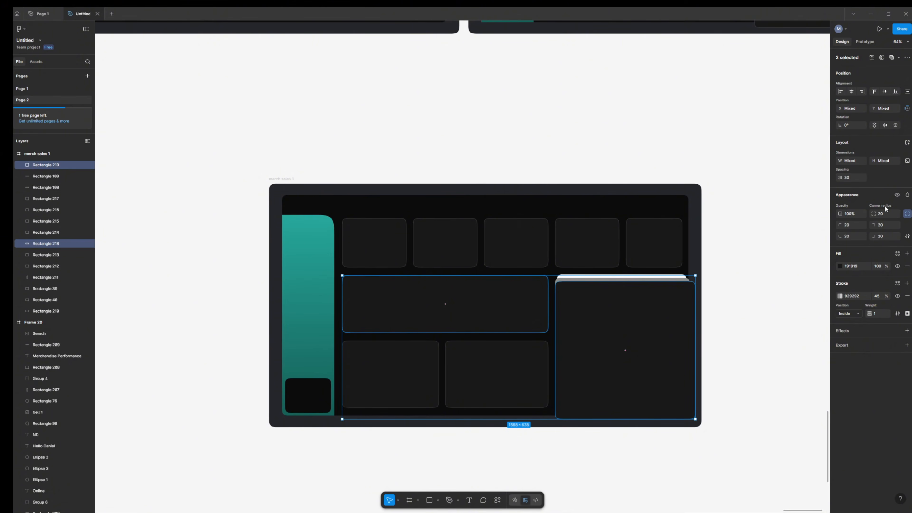
pyautogui.click(741, 274)
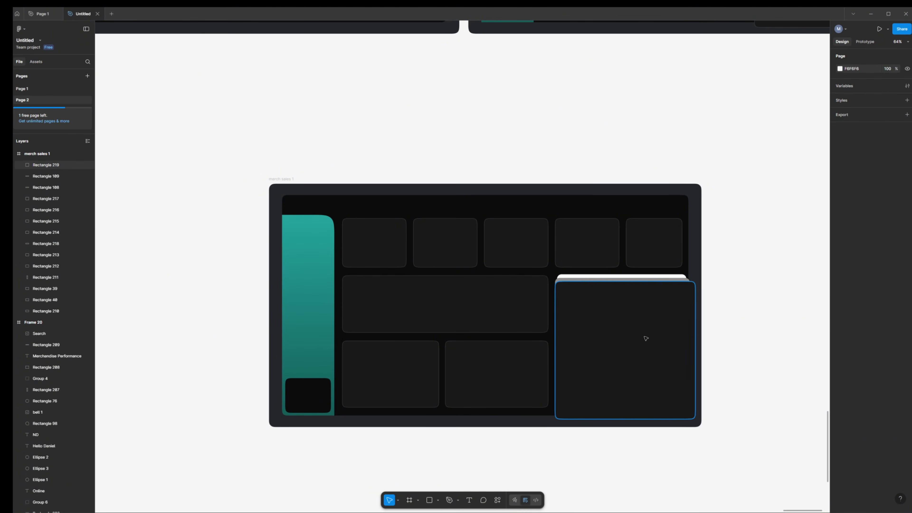
# Step: Move the grey and white strips together slightly right and up so they are centred over the tall card
pyautogui.click(586, 279)
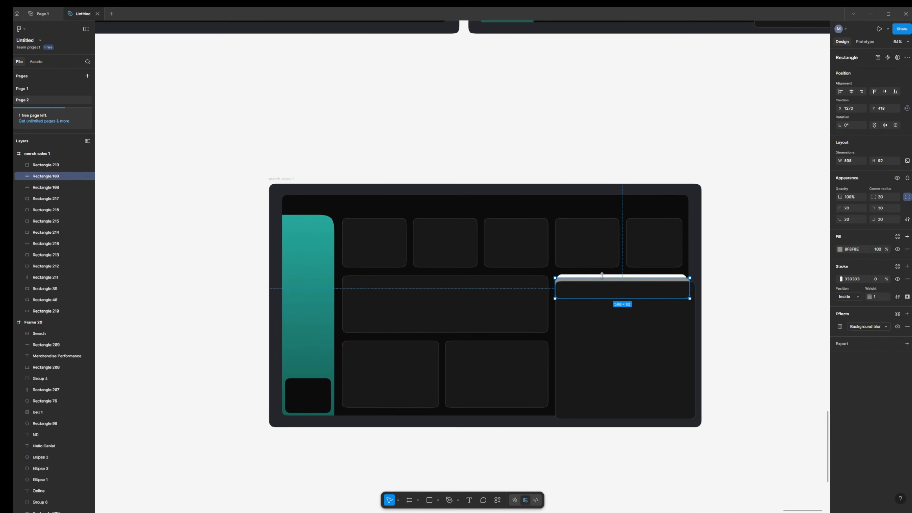
pyautogui.keyDown('shift'); pyautogui.click(607, 281); pyautogui.keyUp('shift')
pyautogui.moveTo(610, 279); pyautogui.dragTo(614, 277)
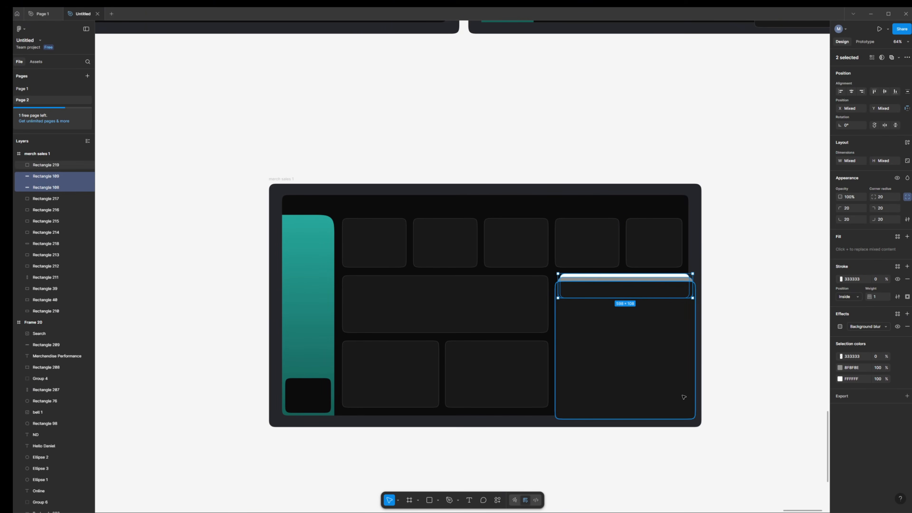
pyautogui.click(672, 485)
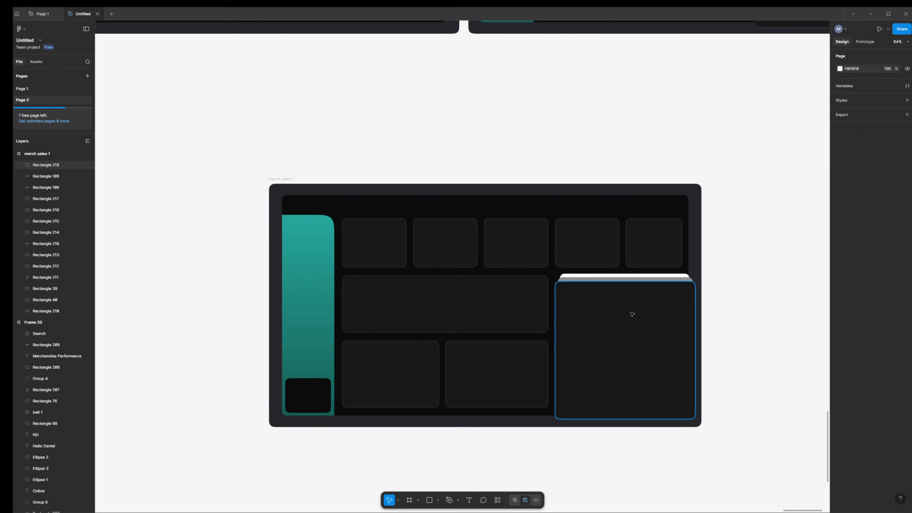
# Step: Lower the grey and white strips slightly so the white strip's top edge is level with the wide card's top
pyautogui.click(611, 280)
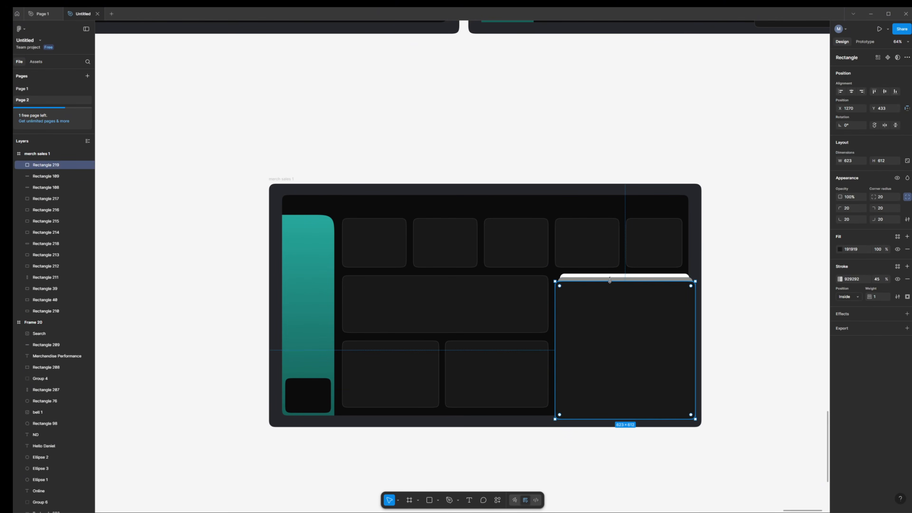
pyautogui.click(612, 279)
pyautogui.keyDown('shift'); pyautogui.click(614, 276); pyautogui.keyUp('shift')
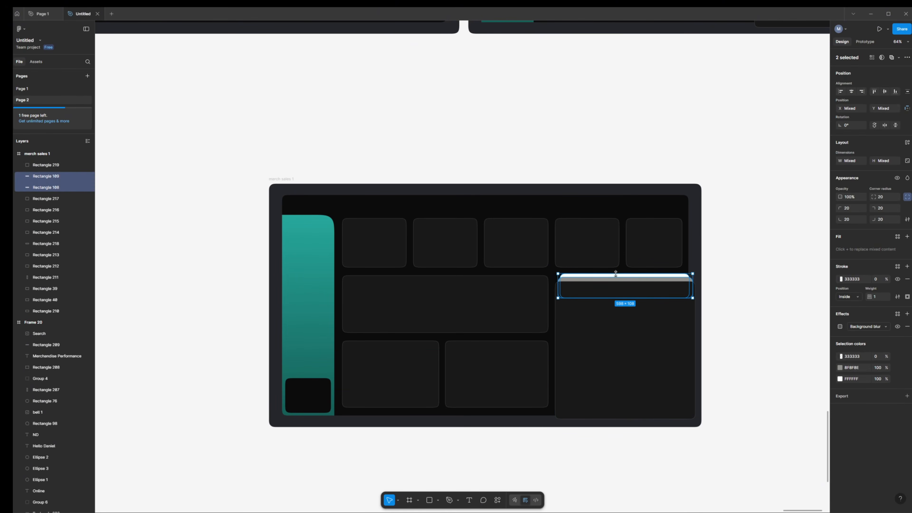
pyautogui.moveTo(615, 277); pyautogui.dragTo(615, 280)
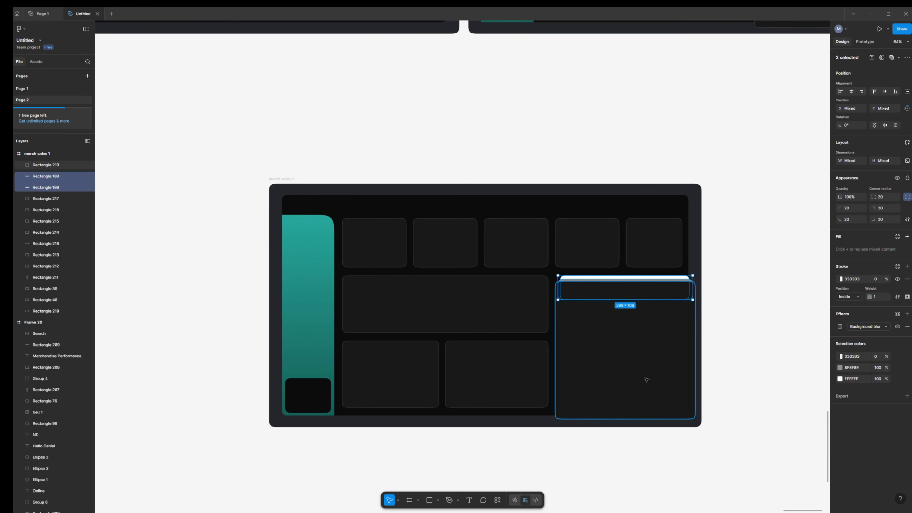
pyautogui.click(636, 472)
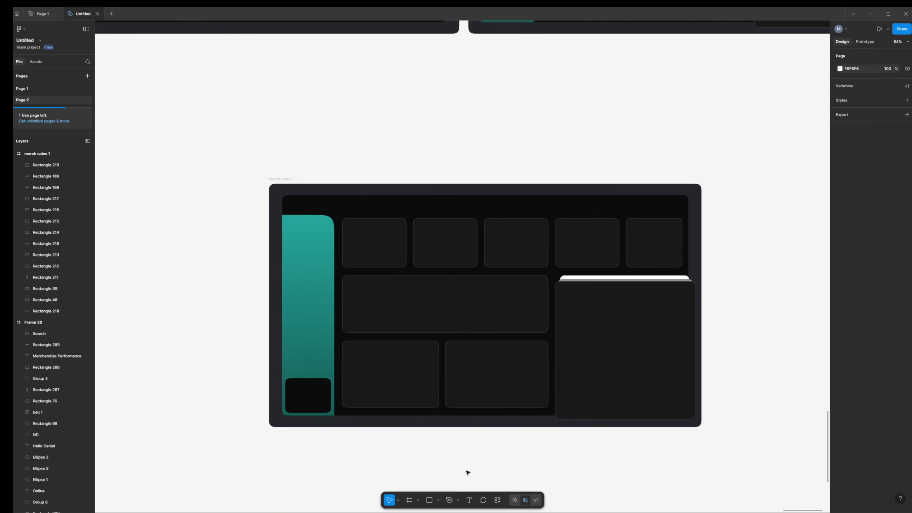
pyautogui.click(468, 500)
pyautogui.moveTo(298, 201); pyautogui.dragTo(362, 212)
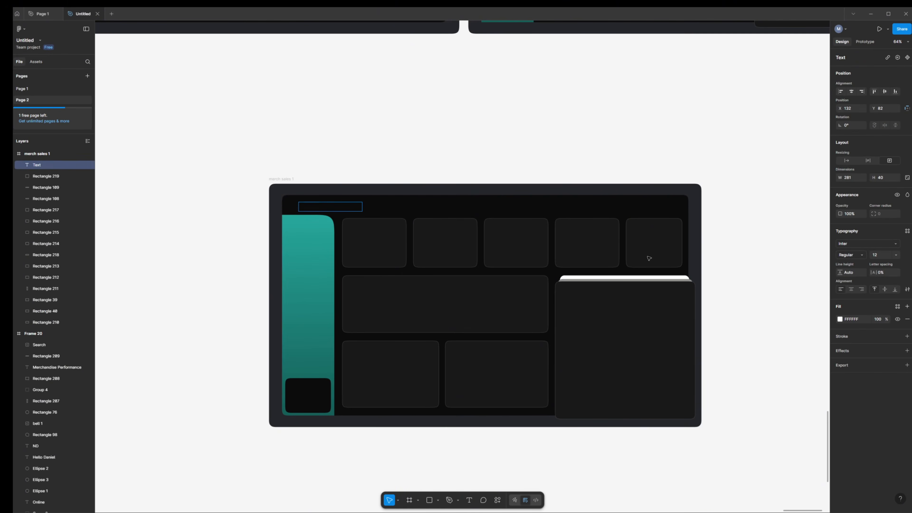
pyautogui.write('hsshjfhh')
pyautogui.click(862, 244)
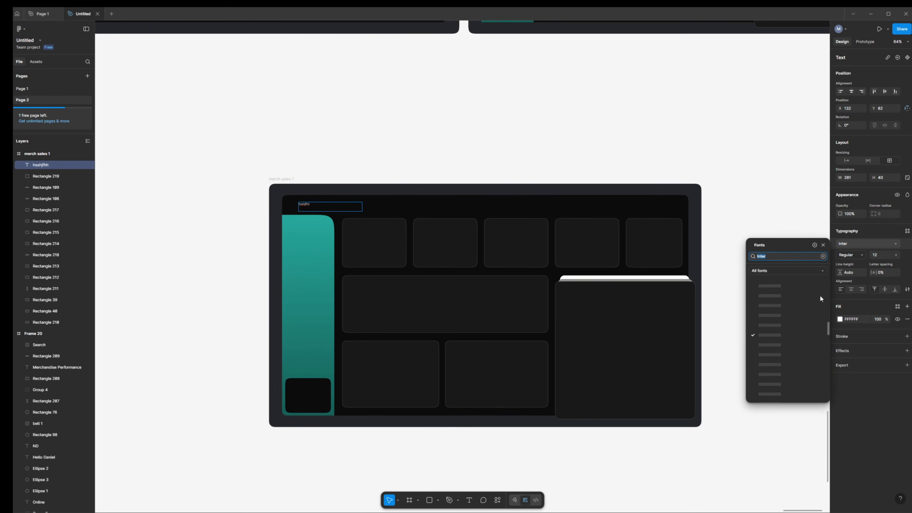
pyautogui.click(320, 203)
pyautogui.press('Escape')
pyautogui.press('Delete')
# Step: Copy Frame 22's header title with its Sales Team subtitle into the merch sales 1 header at about X 75, Y 61
pyautogui.scroll(7, 452, 136)
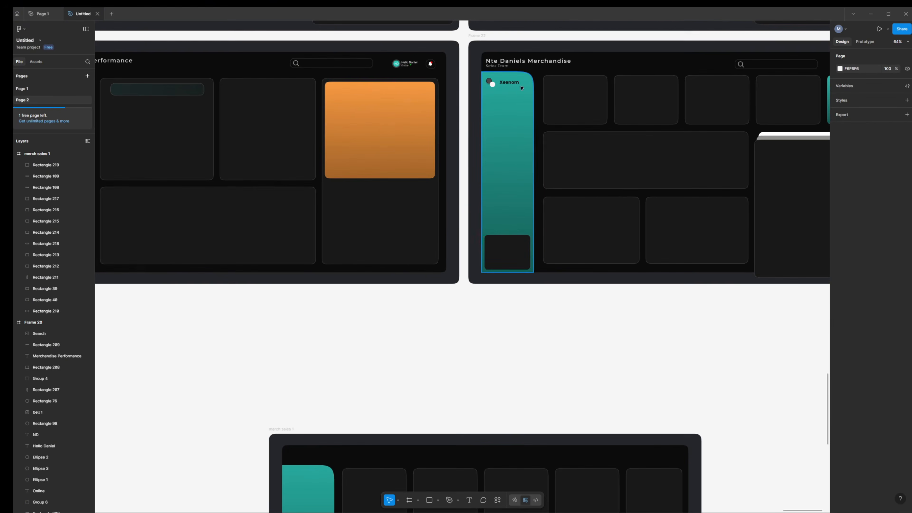
pyautogui.click(507, 64)
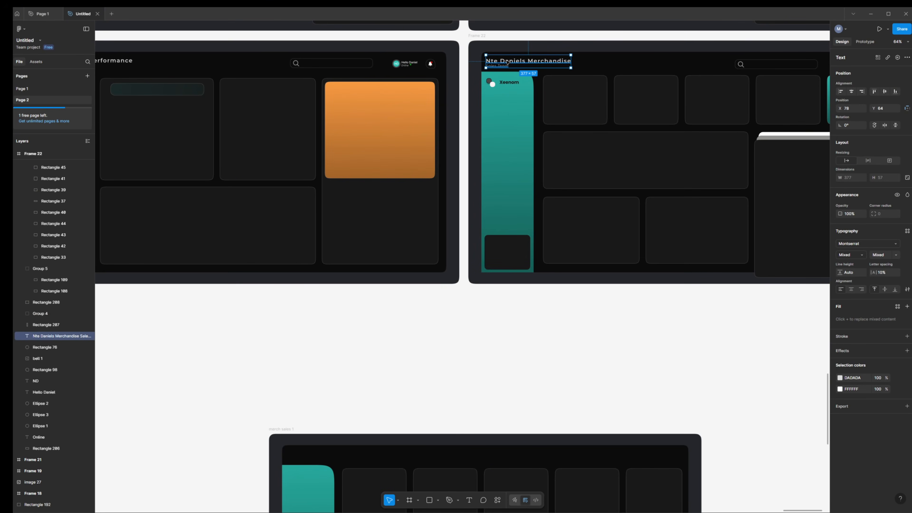
pyautogui.scroll(-5, 428, 285)
pyautogui.click(298, 359)
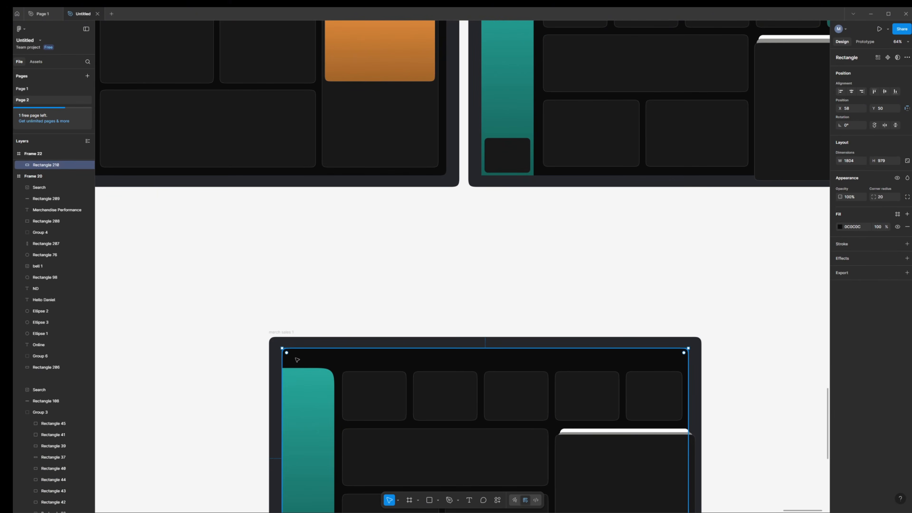
pyautogui.hotkey('ctrl', 'v')
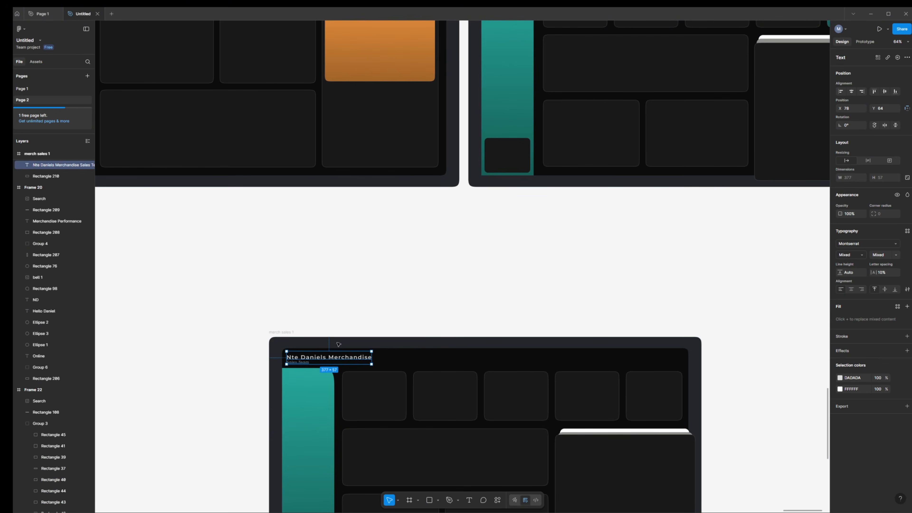
pyautogui.moveTo(342, 354); pyautogui.dragTo(340, 355)
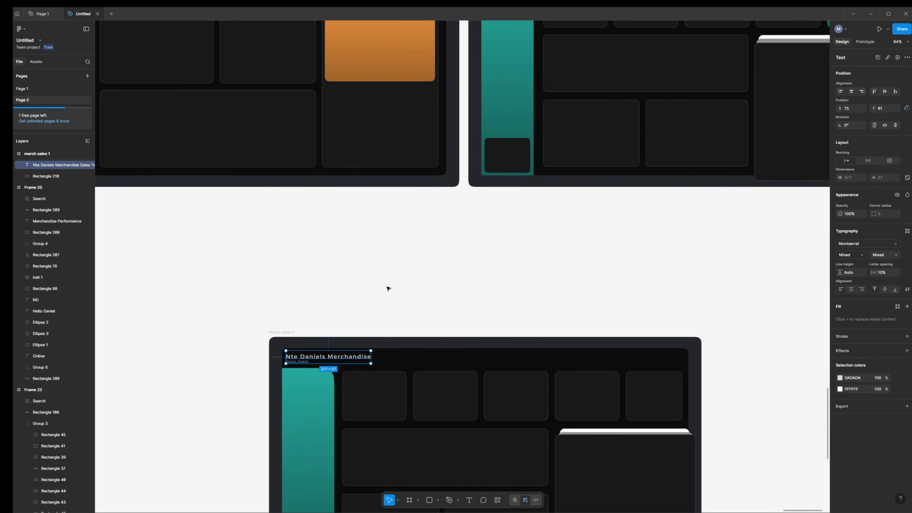
pyautogui.click(387, 289)
# Step: Duplicate the fourth small top-row card and shape the copy into a 285 × 42 bar in the merch sales 1 header
pyautogui.scroll(-5, 476, 265)
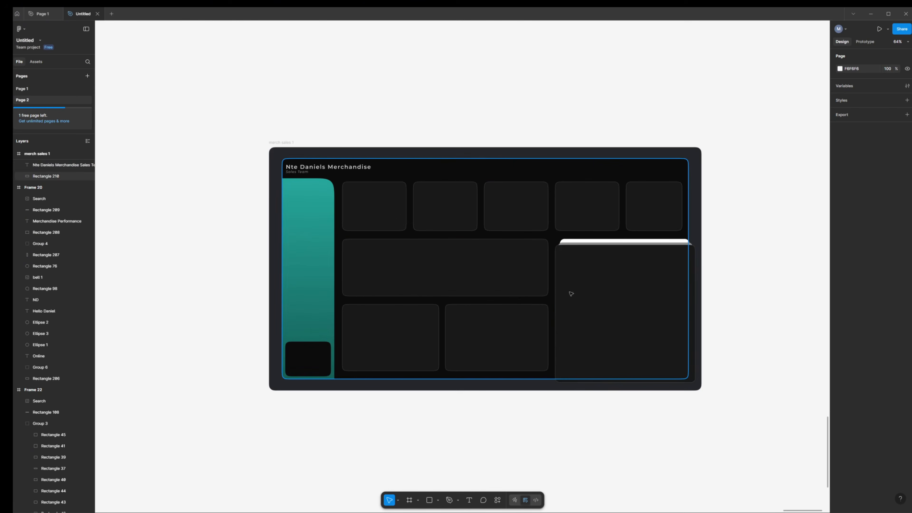
pyautogui.scroll(3, 784, 260)
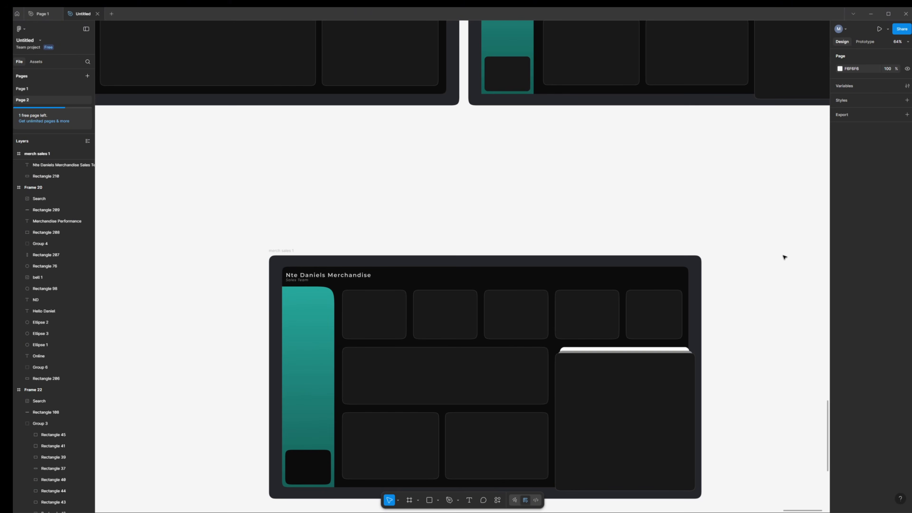
pyautogui.moveTo(815, 510); pyautogui.dragTo(819, 510)
pyautogui.scroll(3, 606, 254)
pyautogui.scroll(1, 593, 255)
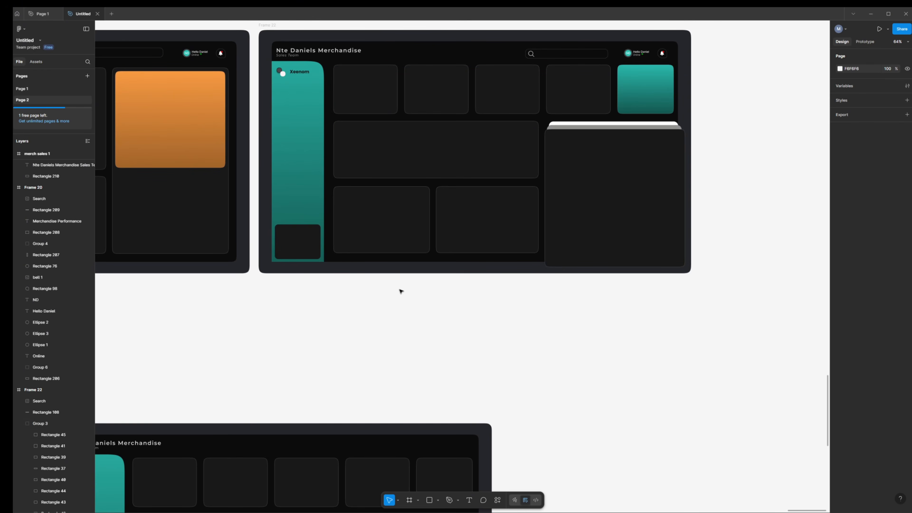
pyautogui.scroll(-2, 402, 288)
pyautogui.click(373, 418)
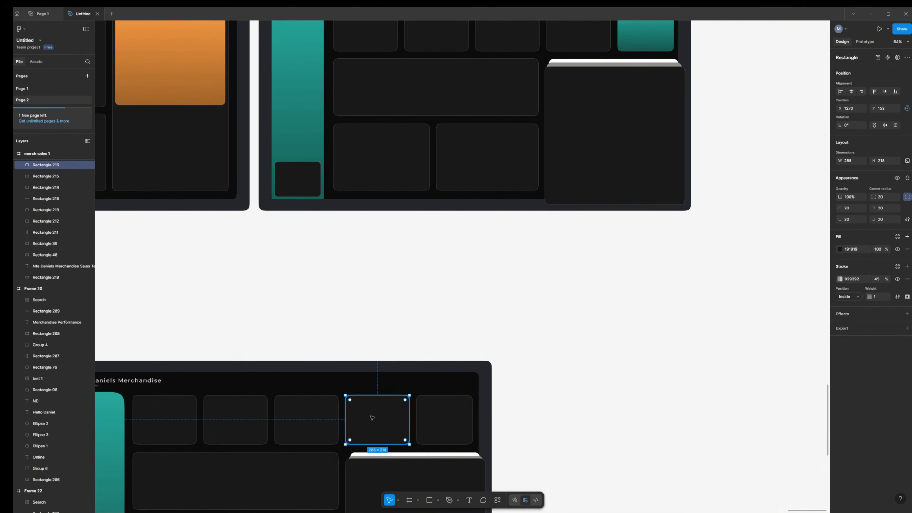
pyautogui.hotkey('ctrl', 'd')
pyautogui.moveTo(374, 418); pyautogui.dragTo(336, 383)
# Step: Set the new header bar's width to 367 to match Frame 22's search bar
pyautogui.scroll(3, 503, 216)
pyautogui.click(567, 52)
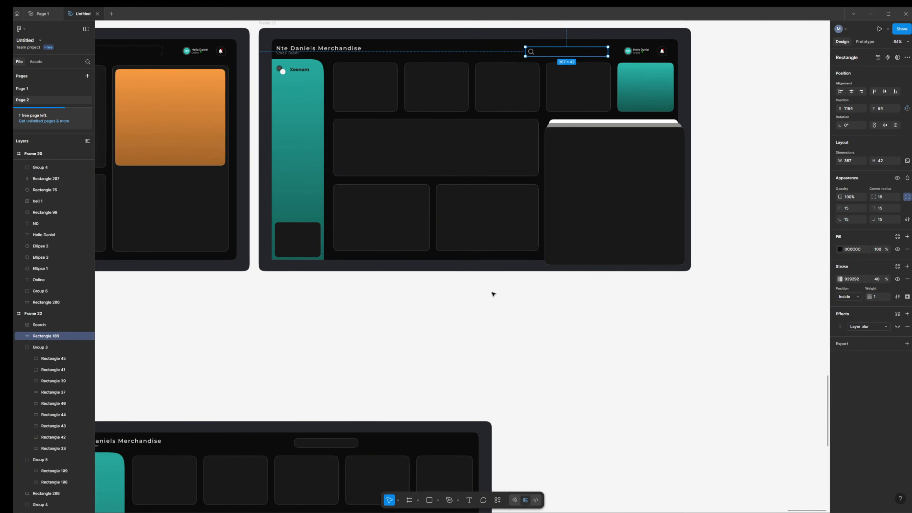
pyautogui.scroll(-3, 493, 291)
pyautogui.click(328, 369)
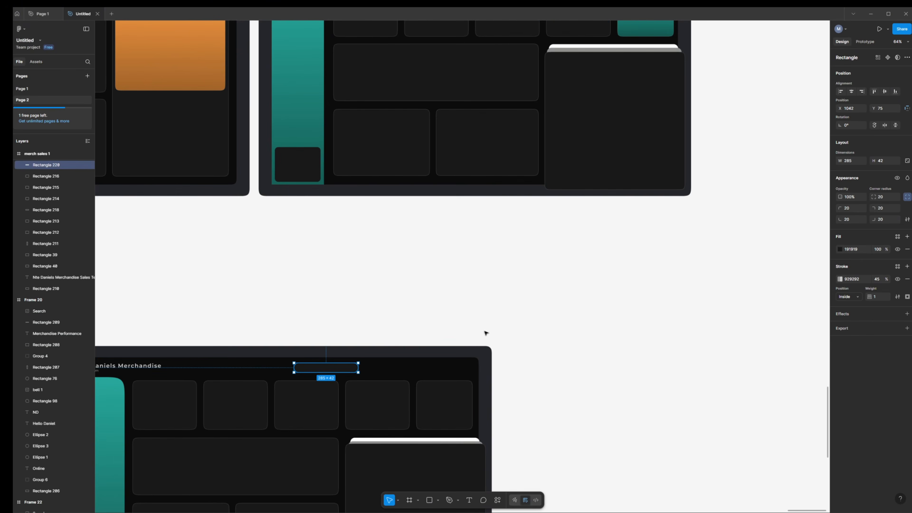
pyautogui.click(849, 161)
pyautogui.write('367')
pyautogui.click(883, 164)
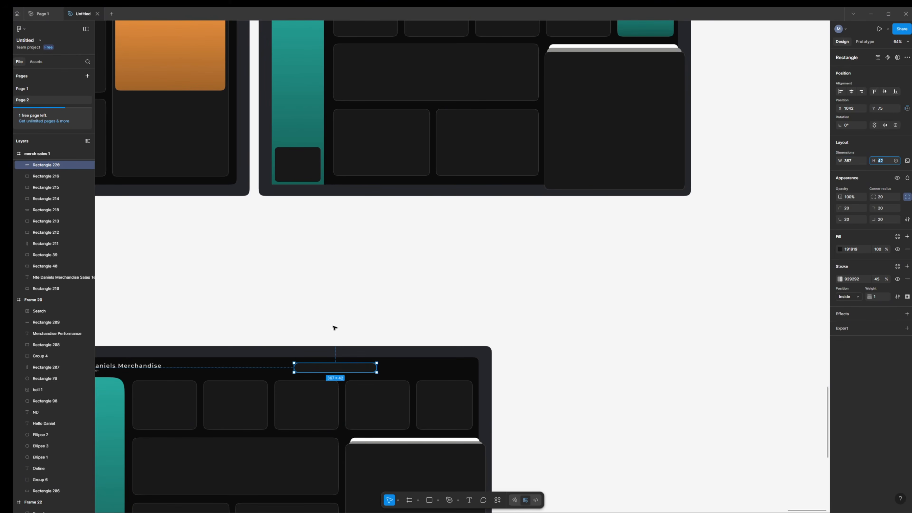
# Step: Nudge the header bar slightly right and set its fill to 0C0C0C by sampling the dark background
pyautogui.moveTo(346, 370)
pyautogui.mouseDown()
pyautogui.moveTo(365, 370)
pyautogui.moveTo(348, 368)
pyautogui.mouseUp()
pyautogui.click(839, 249)
pyautogui.click(755, 363)
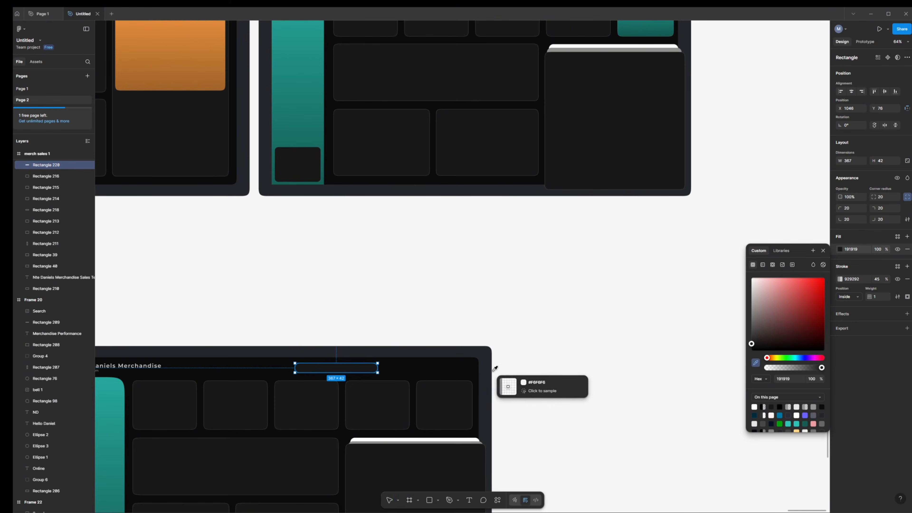
pyautogui.press('Escape')
pyautogui.click(578, 336)
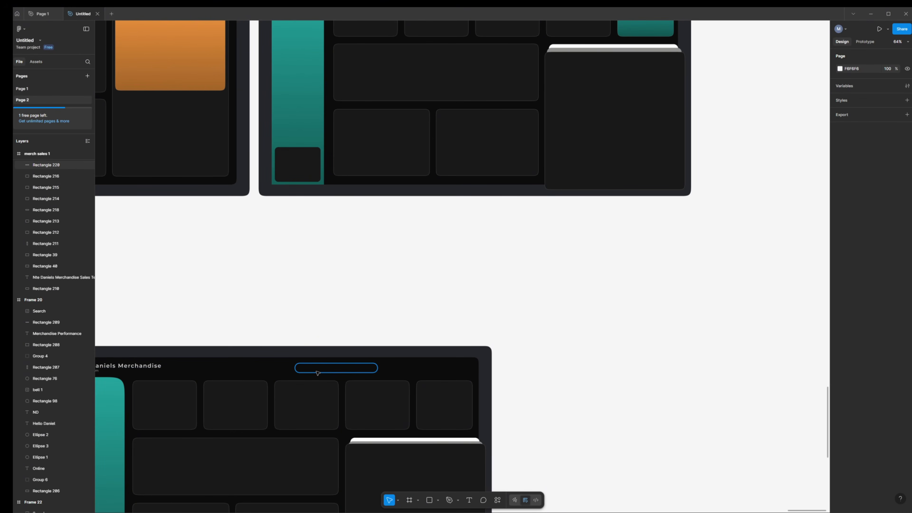
pyautogui.scroll(3, 478, 240)
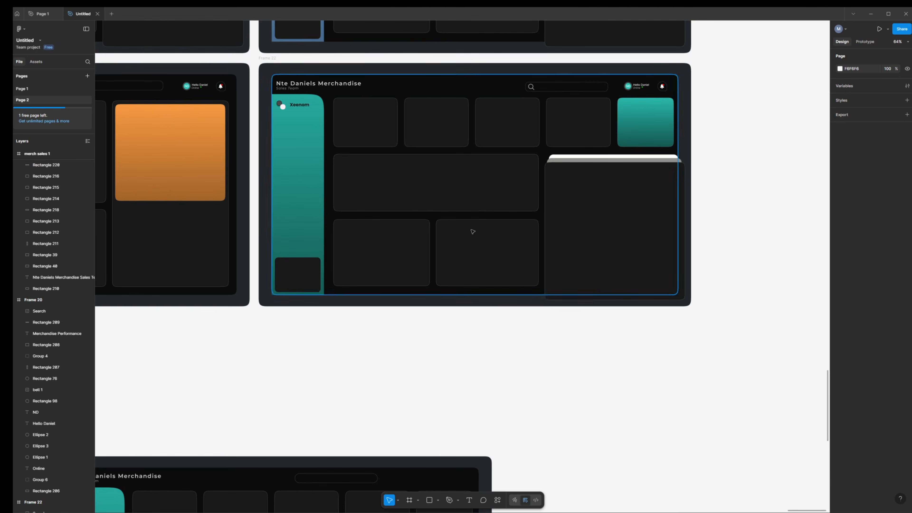
pyautogui.scroll(-1, 315, 364)
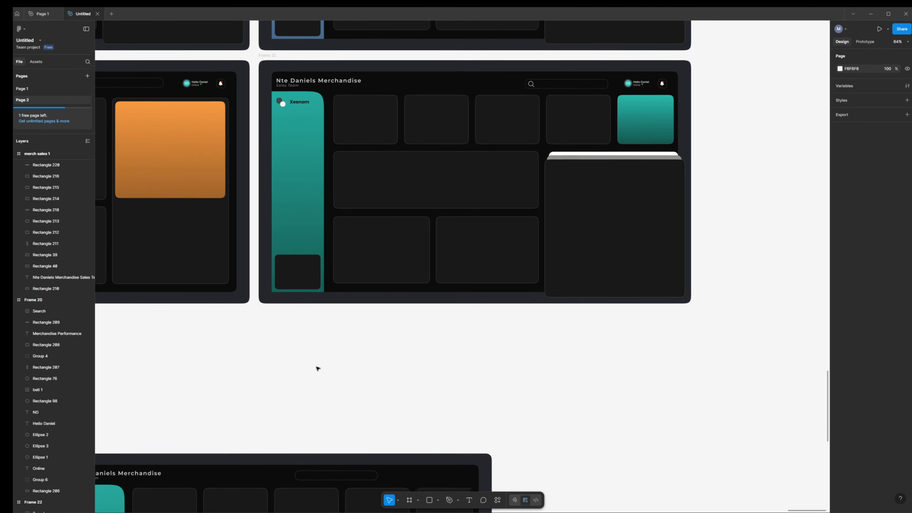
pyautogui.scroll(-3, 315, 364)
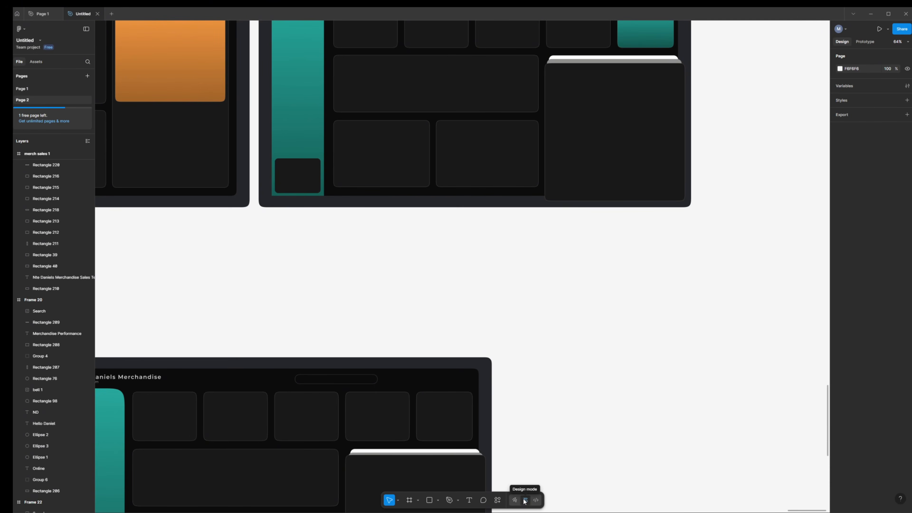
pyautogui.click(496, 504)
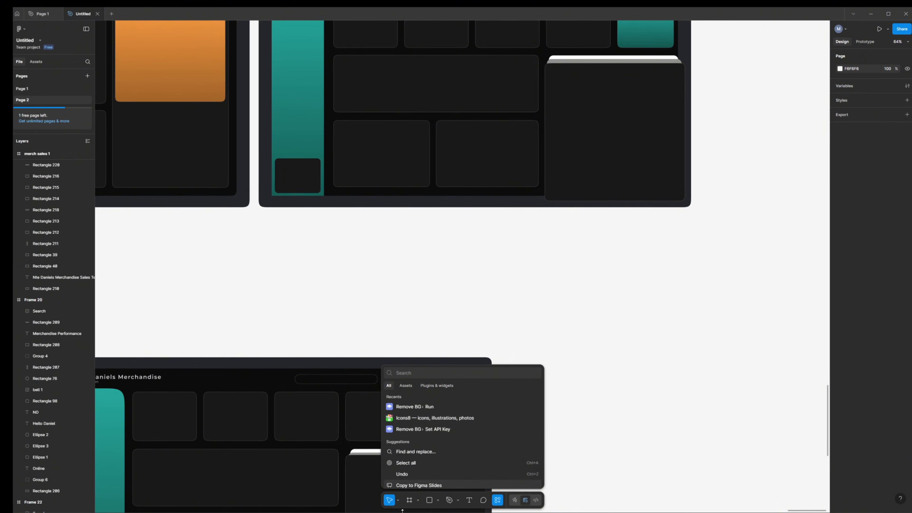
pyautogui.click(545, 292)
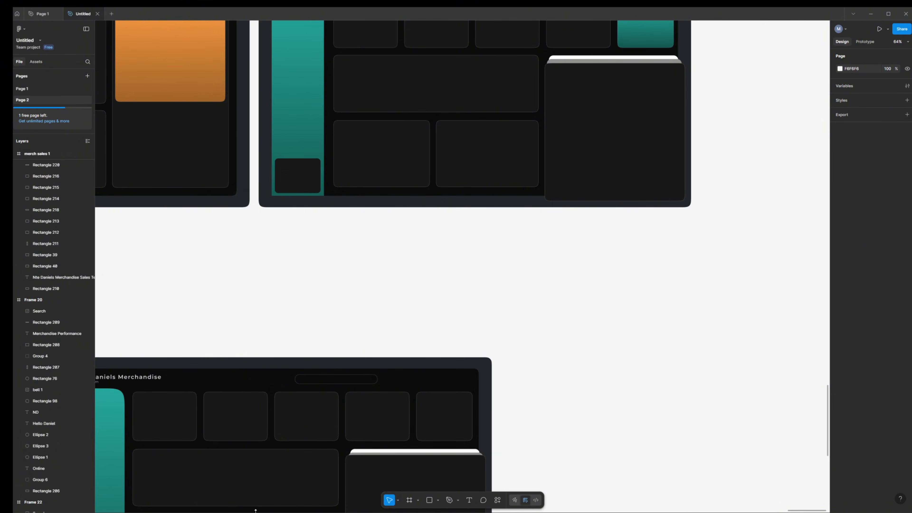
# Step: Try placing the home icon image from the Downloads folder in the merch sales 1 frame and delete it
pyautogui.press('super')
pyautogui.click(307, 506)
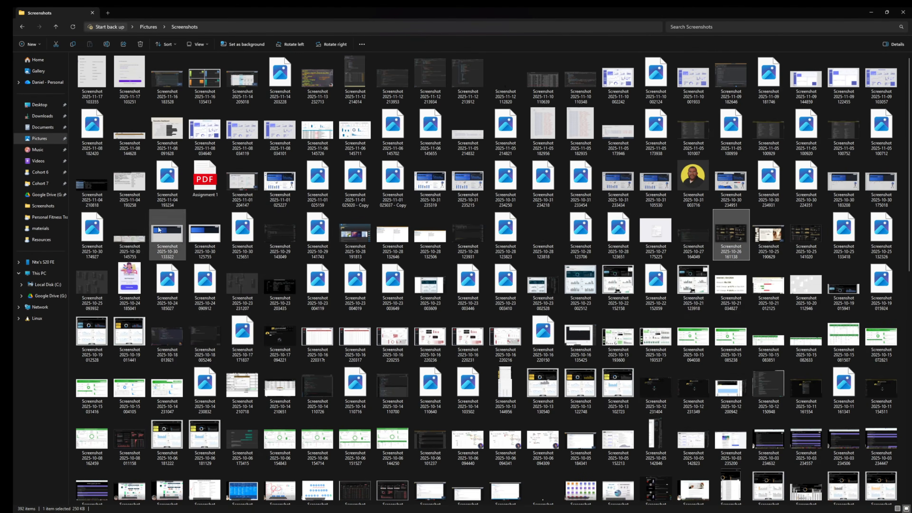
pyautogui.click(42, 116)
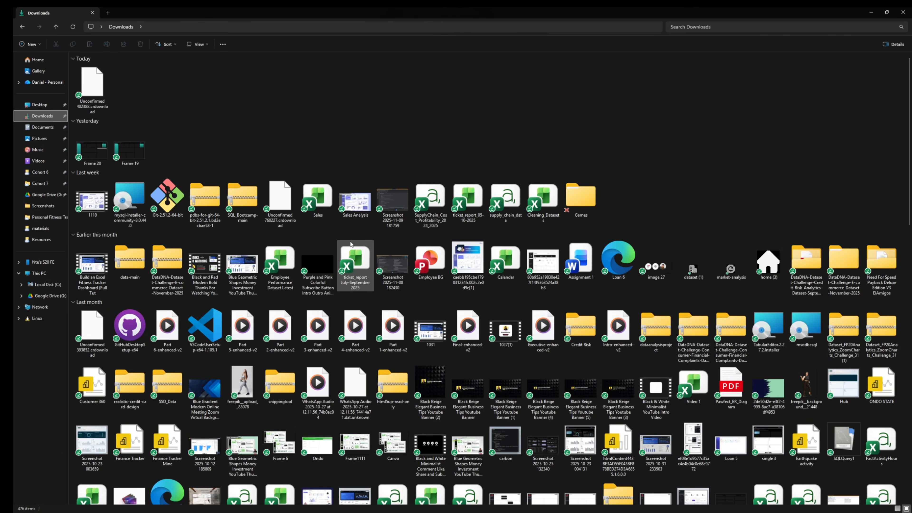
pyautogui.scroll(-10, 763, 276)
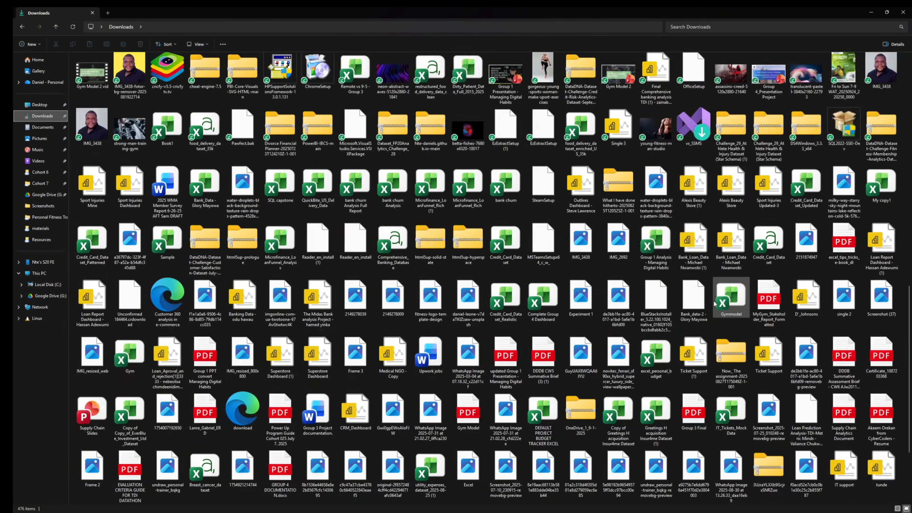
pyautogui.scroll(10, 715, 303)
pyautogui.moveTo(752, 15); pyautogui.dragTo(716, 111)
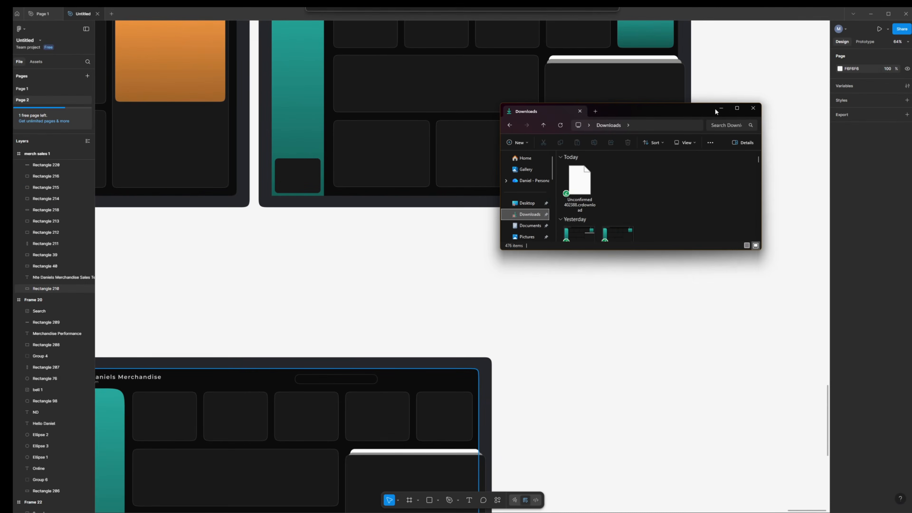
pyautogui.scroll(-5, 670, 194)
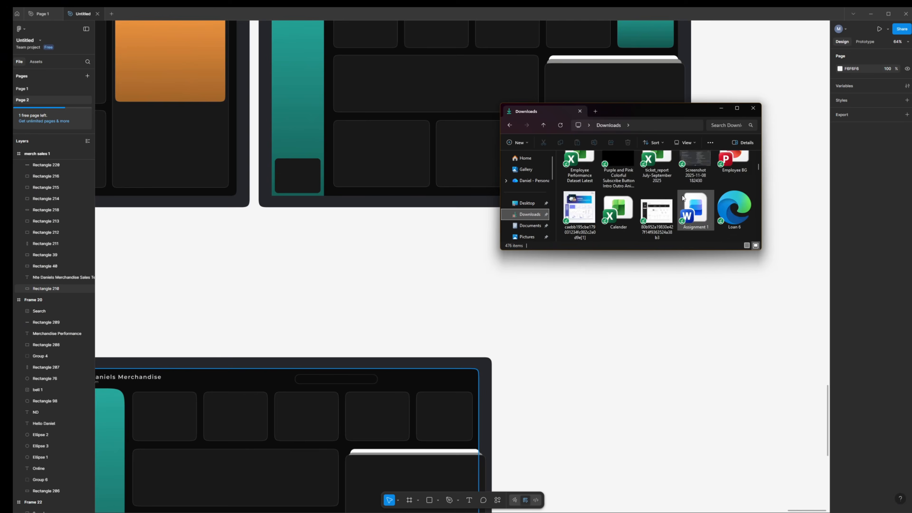
pyautogui.scroll(-5, 682, 196)
pyautogui.moveTo(694, 159); pyautogui.dragTo(415, 390)
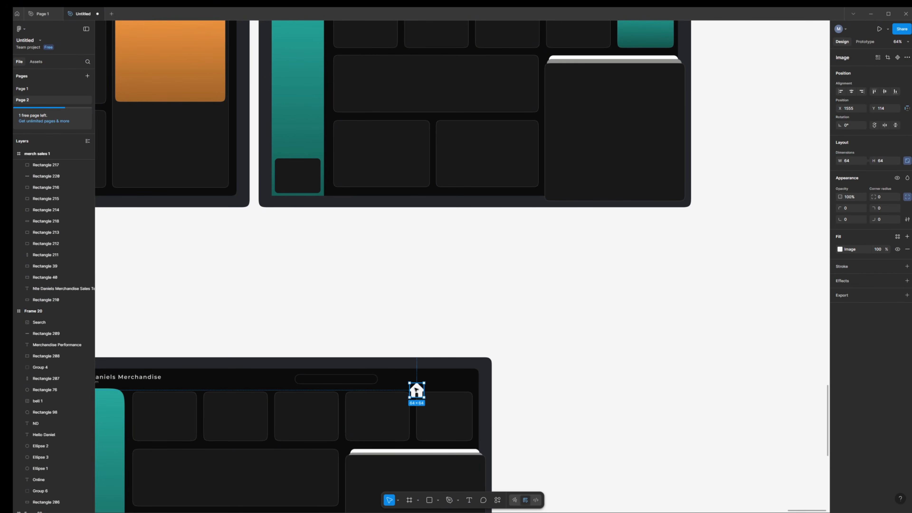
pyautogui.press('Delete')
pyautogui.click(497, 500)
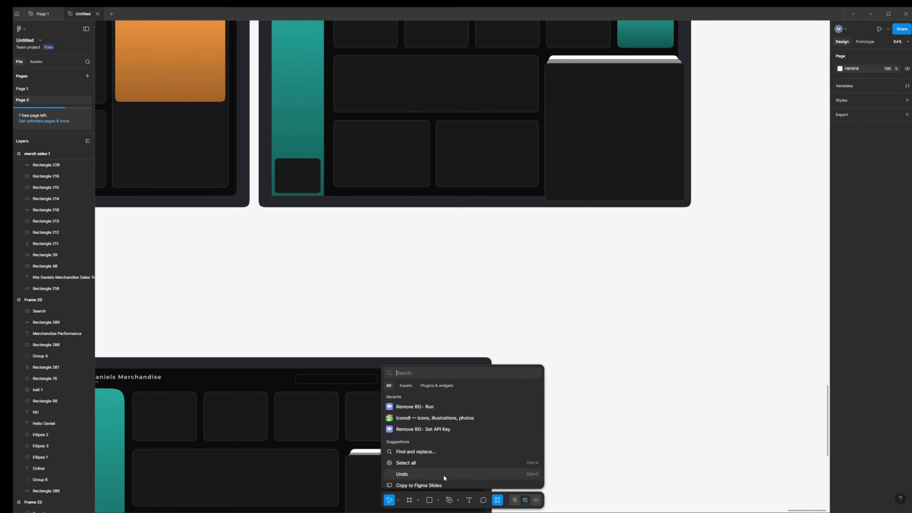
pyautogui.click(416, 418)
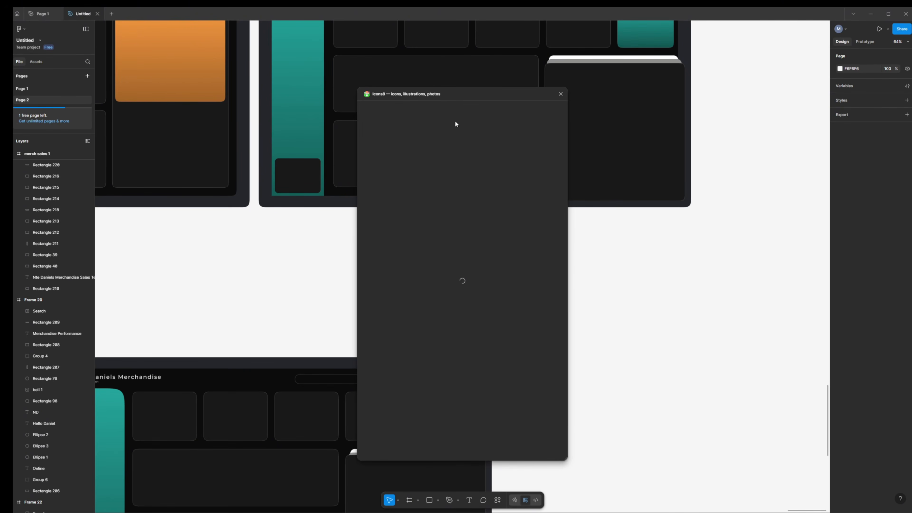
pyautogui.moveTo(486, 93); pyautogui.dragTo(735, 135)
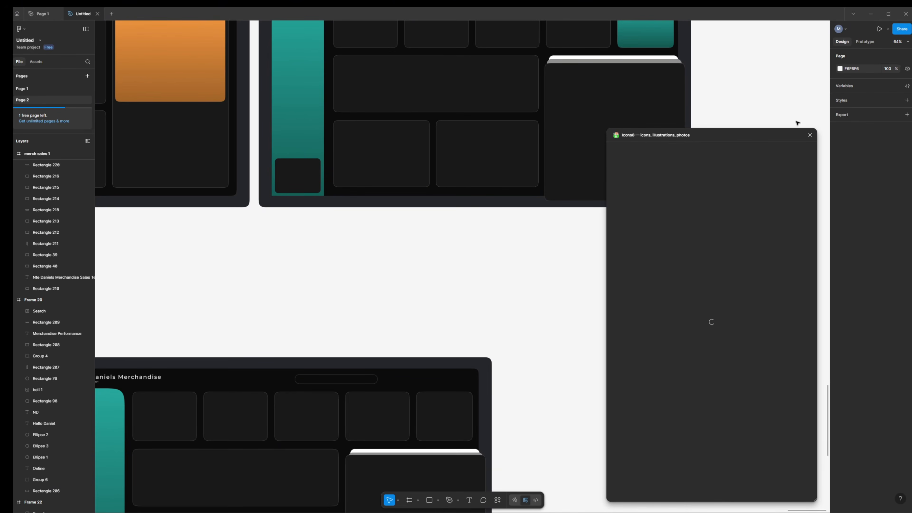
pyautogui.click(809, 135)
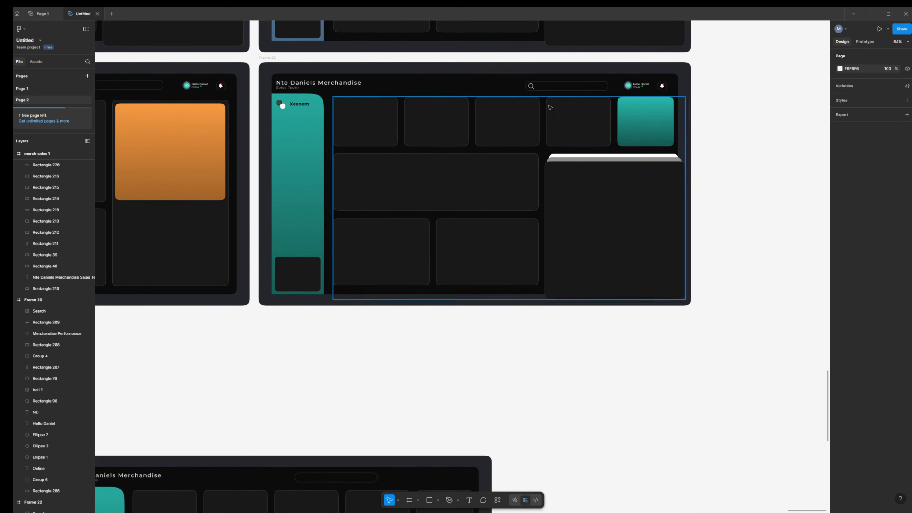
# Step: Copy the search icon from Frame 22 into merch sales 1 and place it inside the left end of the header bar
pyautogui.click(532, 87)
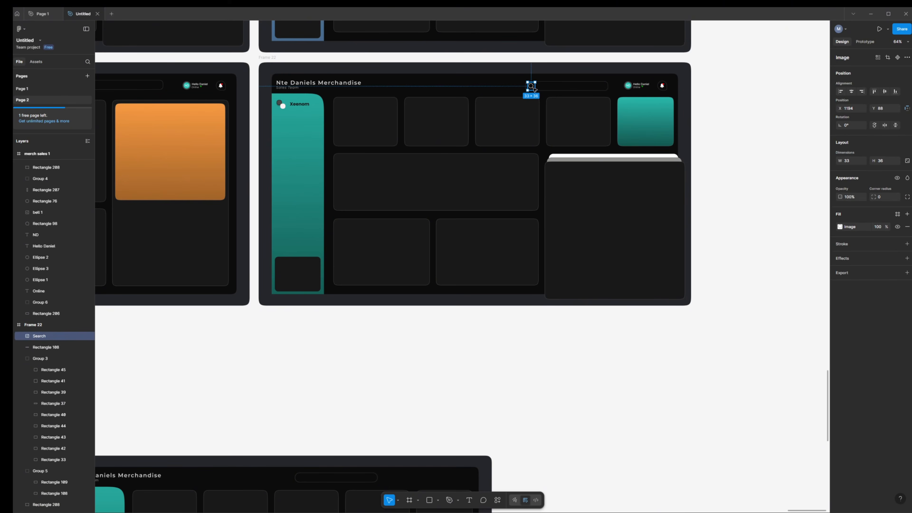
pyautogui.click(303, 480)
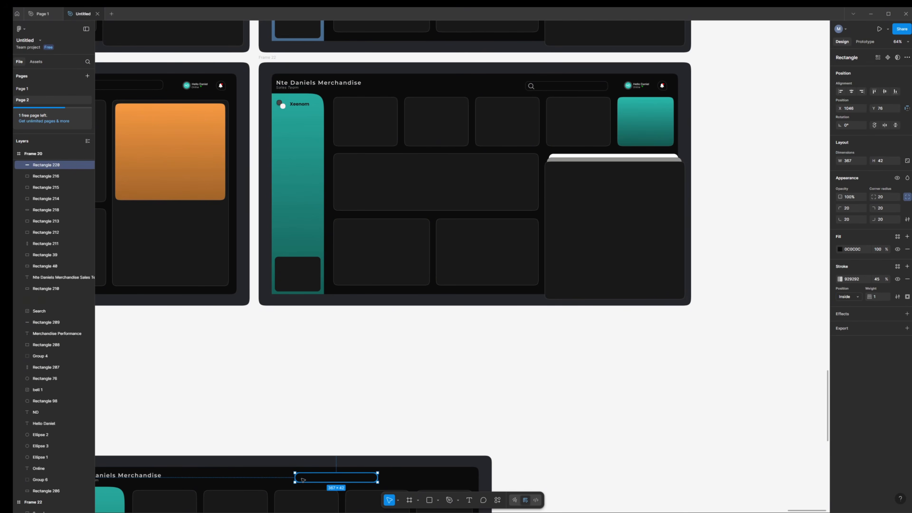
pyautogui.hotkey('ctrl', 'v')
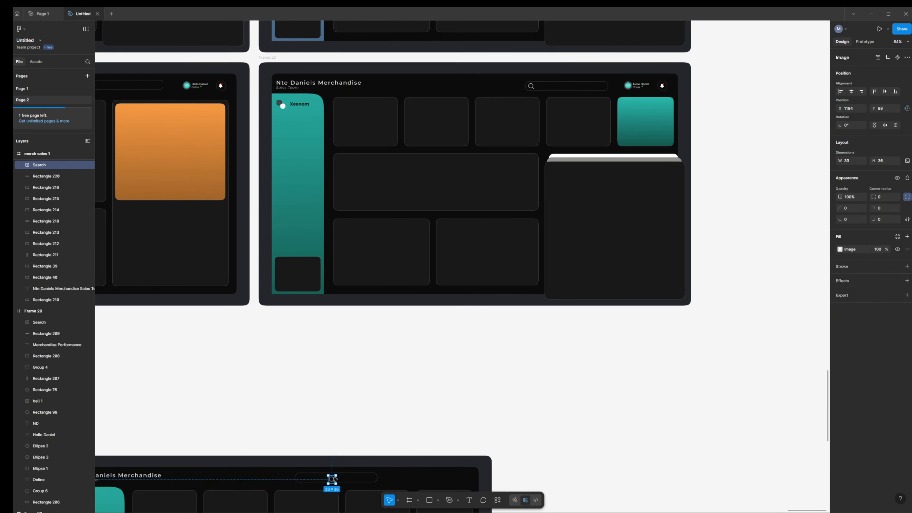
pyautogui.scroll(2, 262, 361)
pyautogui.scroll(3, 269, 362)
pyautogui.scroll(-6, 276, 361)
pyautogui.scroll(2, 488, 304)
pyautogui.scroll(-1, 417, 307)
pyautogui.moveTo(409, 403); pyautogui.dragTo(275, 393)
pyautogui.click(566, 205)
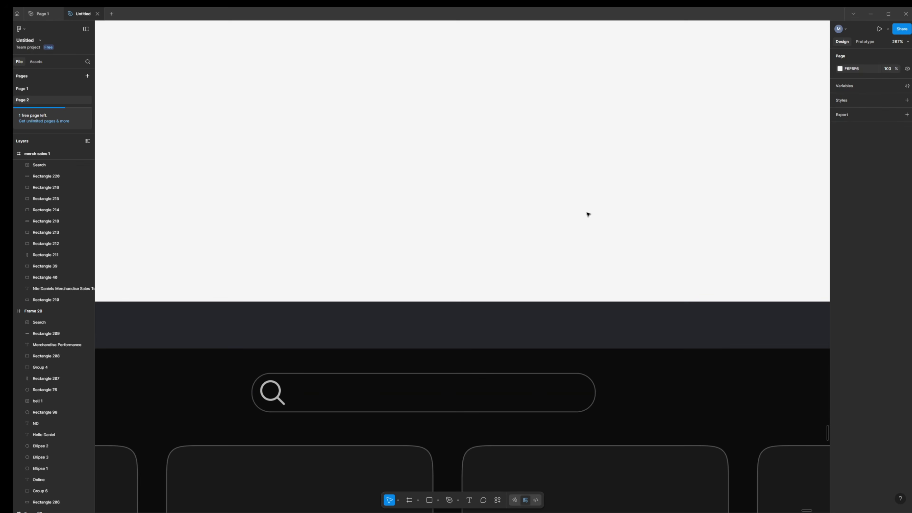
# Step: Copy the Xeenom logo group from Frame 22 into merch sales 1 at the same spot atop the teal sidebar
pyautogui.scroll(-5, 589, 219)
pyautogui.scroll(-3, 596, 220)
pyautogui.scroll(4, 694, 269)
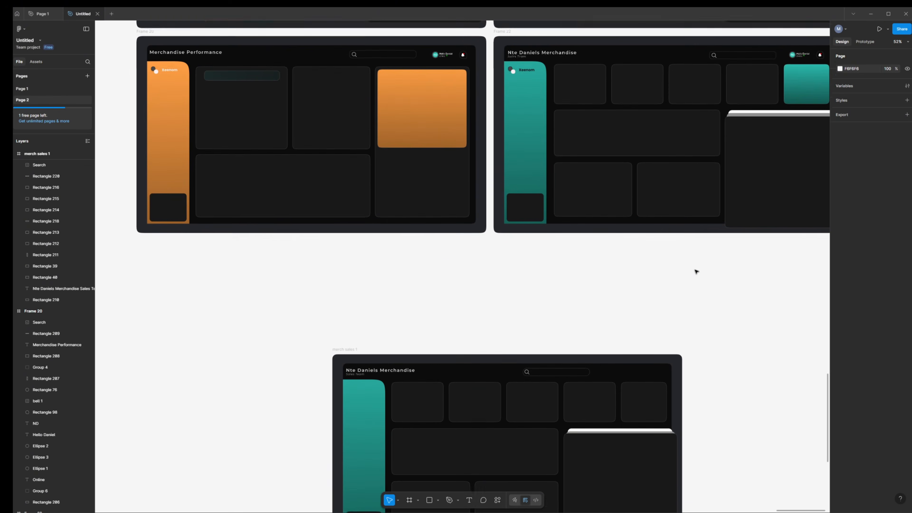
pyautogui.scroll(-1, 696, 271)
pyautogui.click(526, 90)
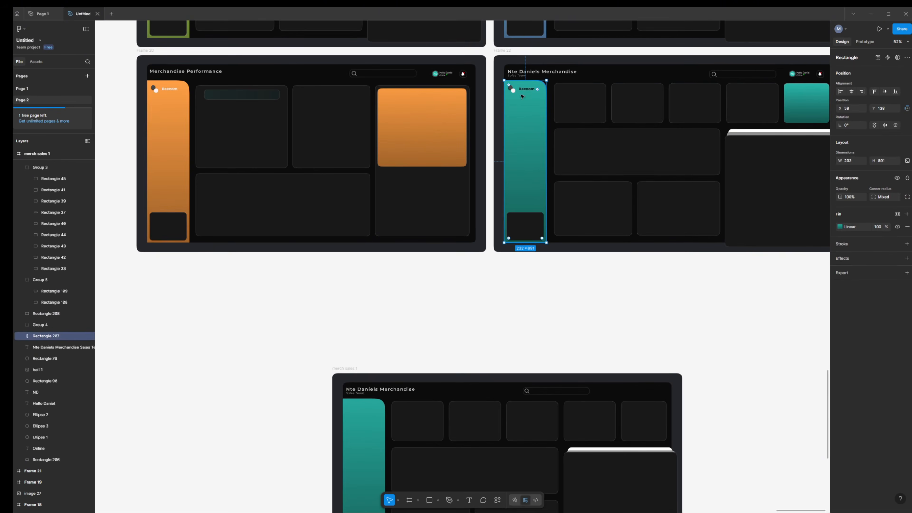
pyautogui.click(526, 90)
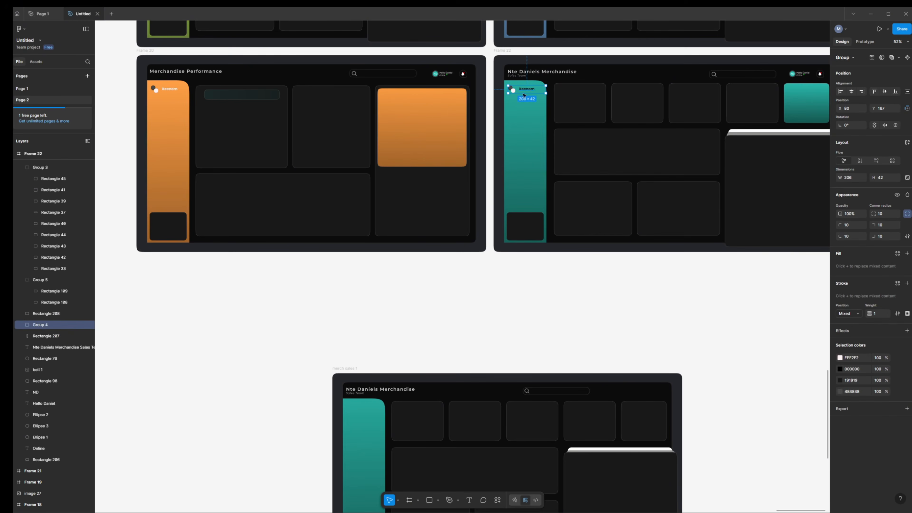
pyautogui.click(363, 413)
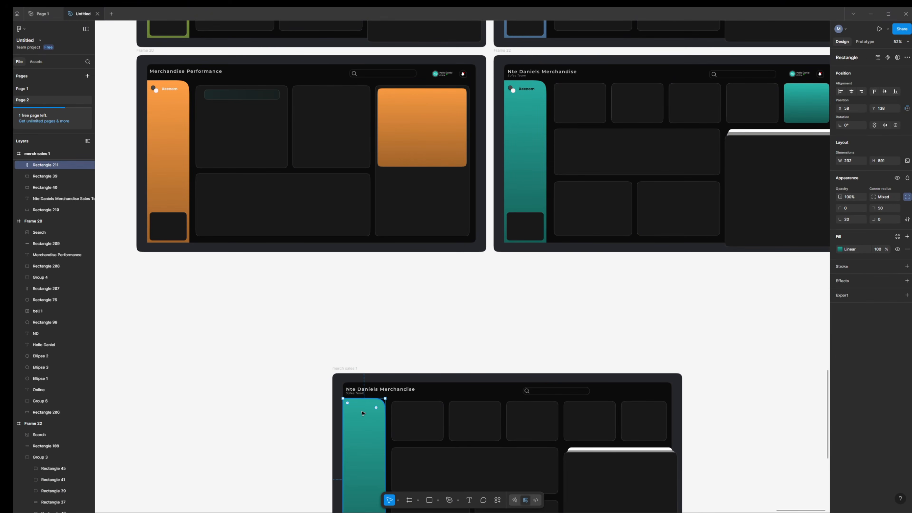
pyautogui.hotkey('ctrl', 'v')
pyautogui.click(203, 415)
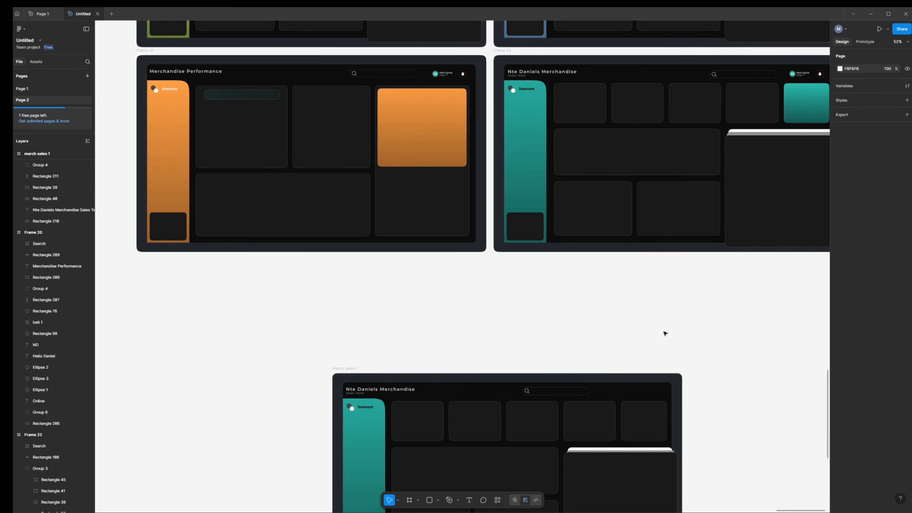
# Step: Try pulling the bell icon and the red dot out of the notification outline in Frame 22's header
pyautogui.scroll(-2, 664, 323)
pyautogui.scroll(-4, 717, 298)
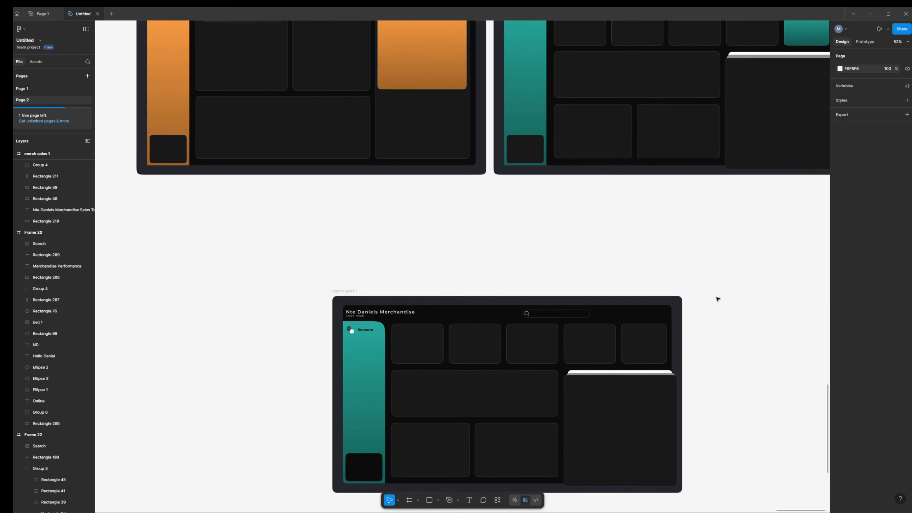
pyautogui.scroll(3, 729, 326)
pyautogui.scroll(5, 730, 328)
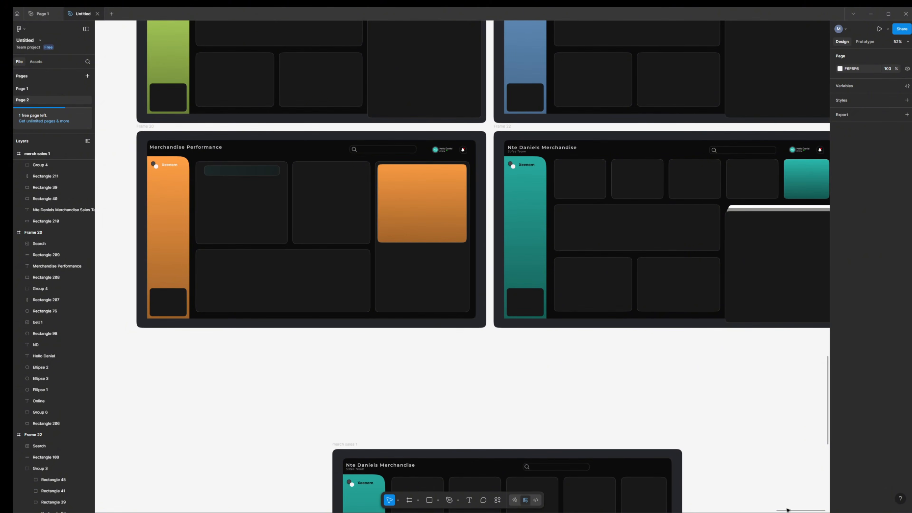
pyautogui.hscroll(5, 787, 510)
pyautogui.scroll(3, 582, 399)
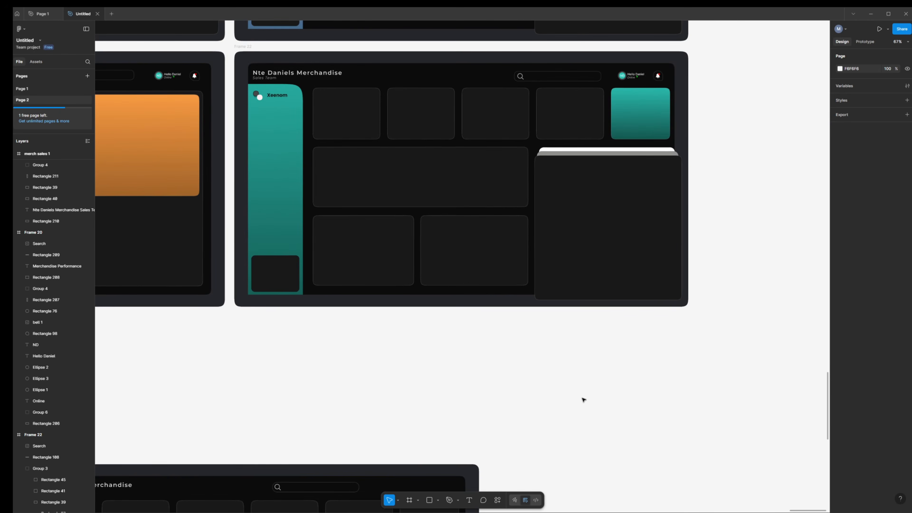
pyautogui.scroll(3, 474, 390)
pyautogui.scroll(8, 654, 396)
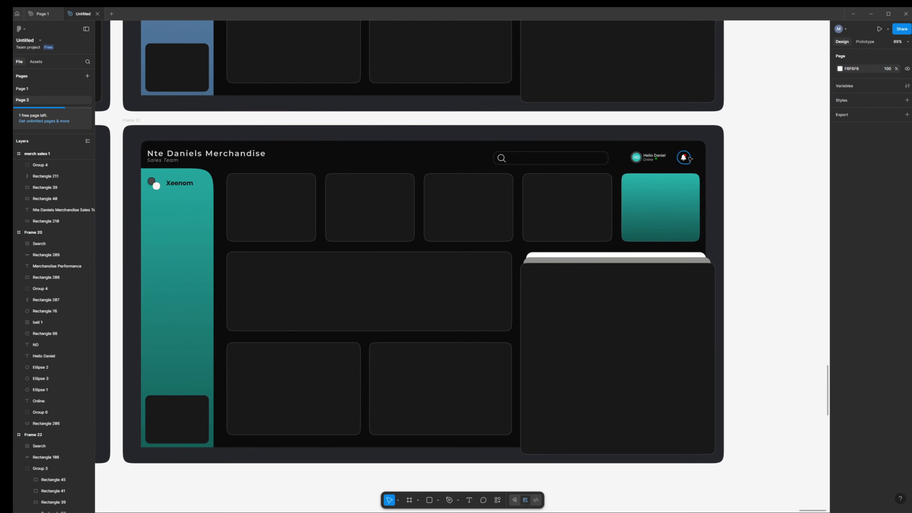
pyautogui.scroll(5, 693, 194)
pyautogui.scroll(4, 645, 267)
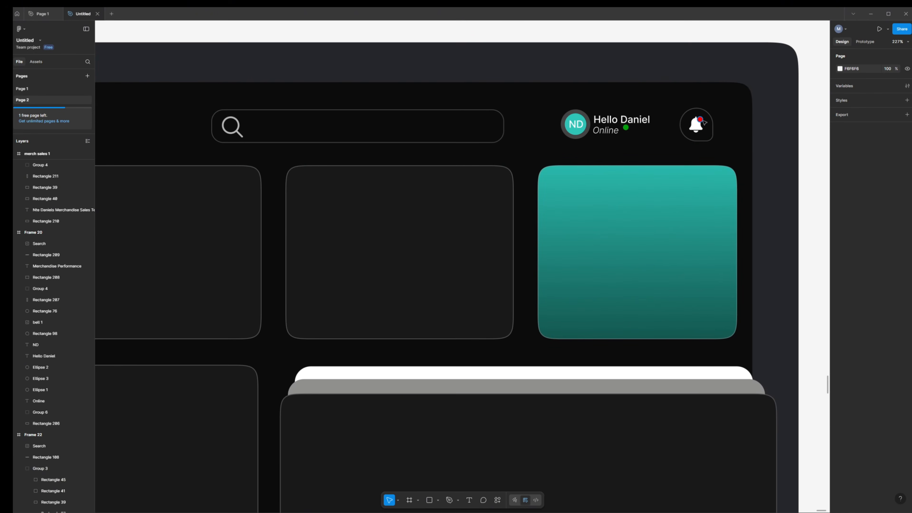
pyautogui.moveTo(687, 138); pyautogui.dragTo(648, 158)
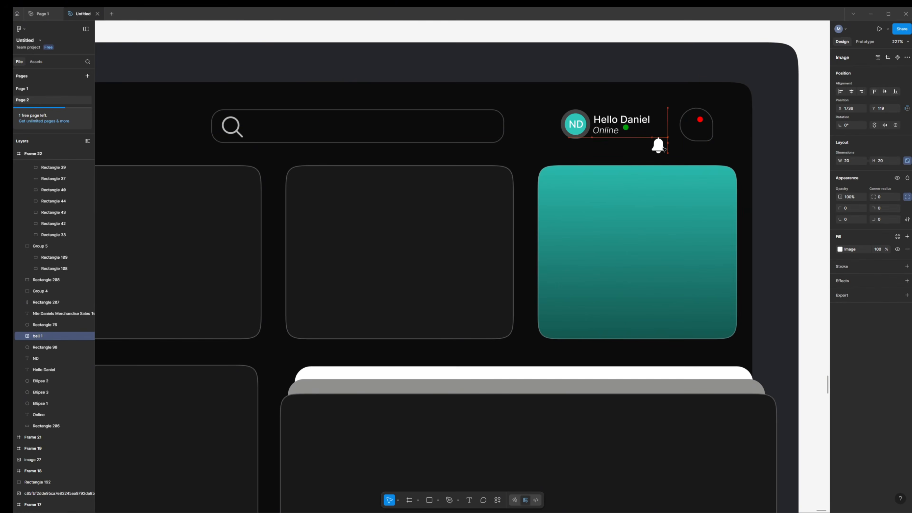
pyautogui.click(699, 120)
pyautogui.moveTo(699, 120); pyautogui.dragTo(679, 152)
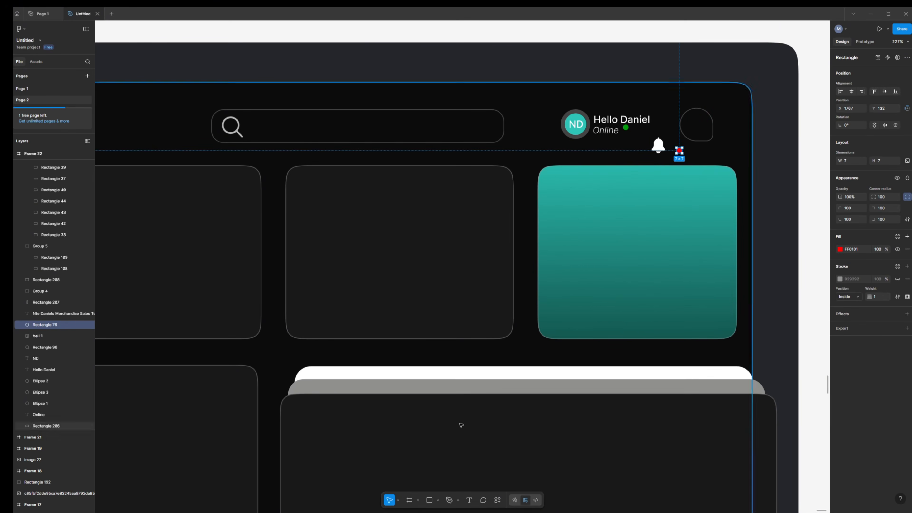
pyautogui.click(804, 111)
# Step: Try drawing a sample square of about 33 by 32 on Frame 22's teal card, with corner radius 100
pyautogui.click(438, 500)
pyautogui.click(432, 501)
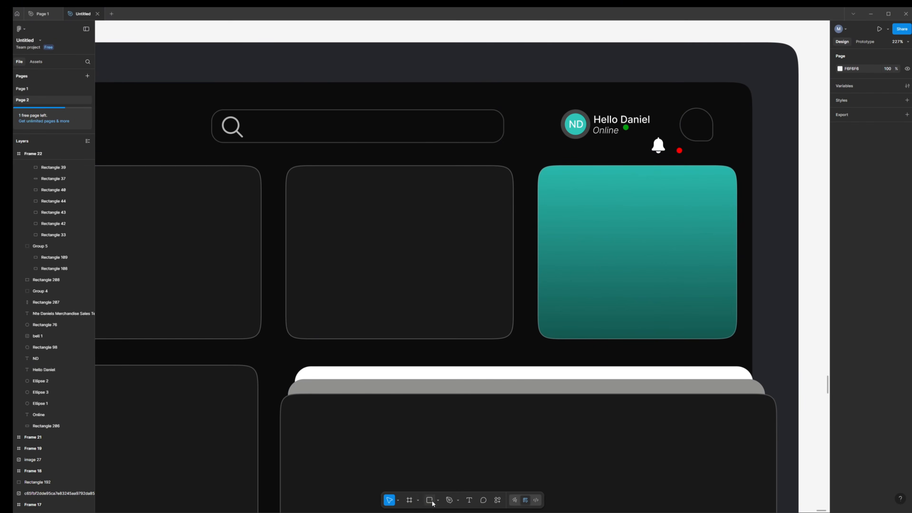
pyautogui.moveTo(601, 234); pyautogui.dragTo(617, 253)
pyautogui.hotkey('ctrl', 'z')
pyautogui.click(430, 501)
pyautogui.moveTo(634, 258); pyautogui.dragTo(607, 234)
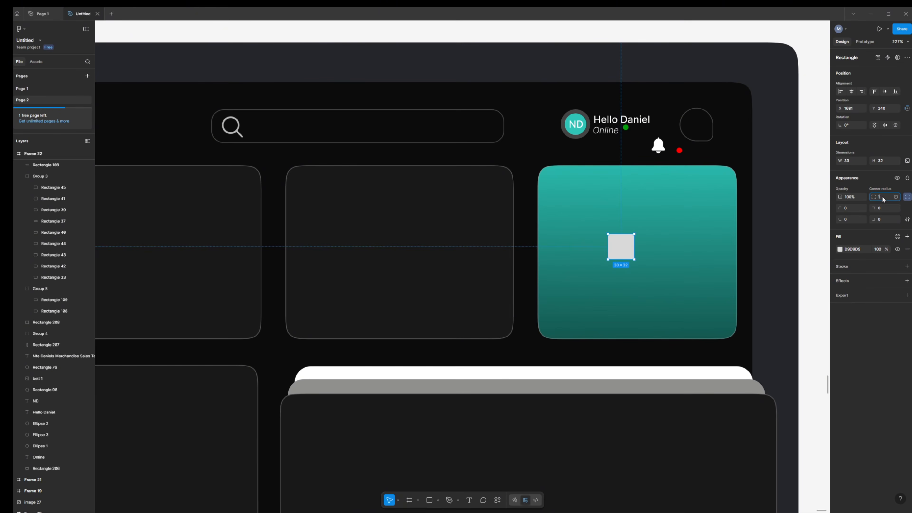
pyautogui.press('Return')
pyautogui.click(807, 244)
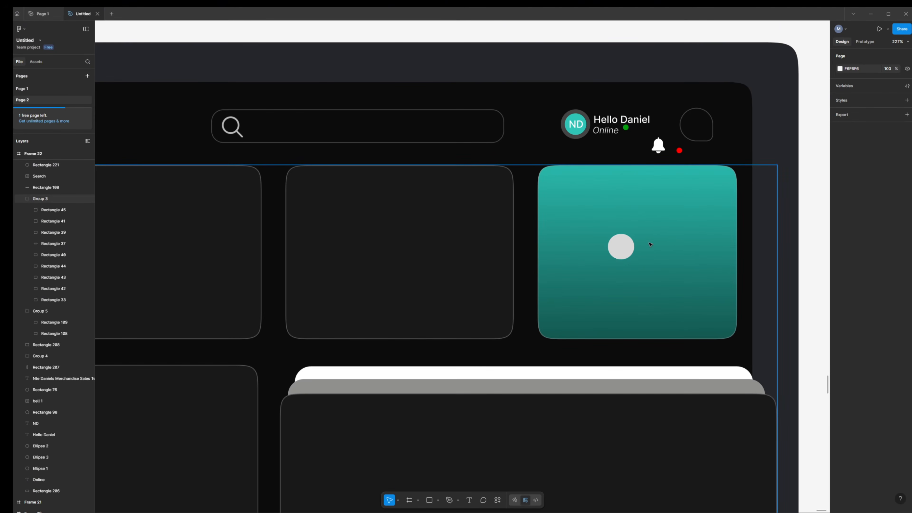
# Step: Try matching the sample shape to the notification outline with corner radii of 40 and a bottom-right radius of 10
pyautogui.click(704, 133)
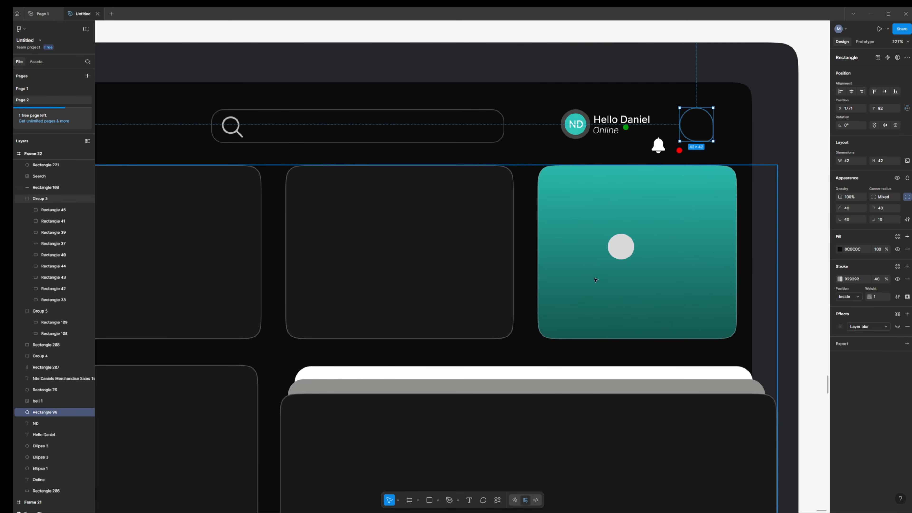
pyautogui.click(622, 246)
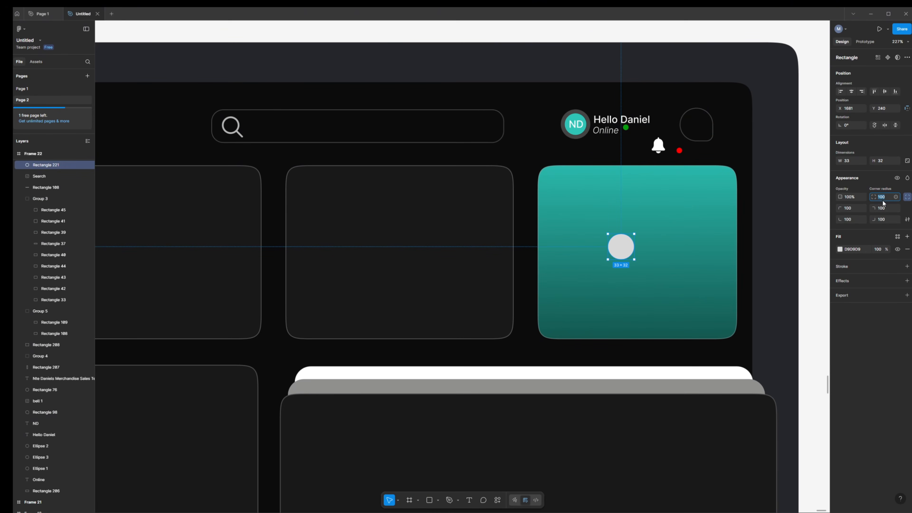
pyautogui.press('Return')
pyautogui.click(702, 133)
pyautogui.click(620, 249)
pyautogui.click(887, 222)
pyautogui.press('Escape')
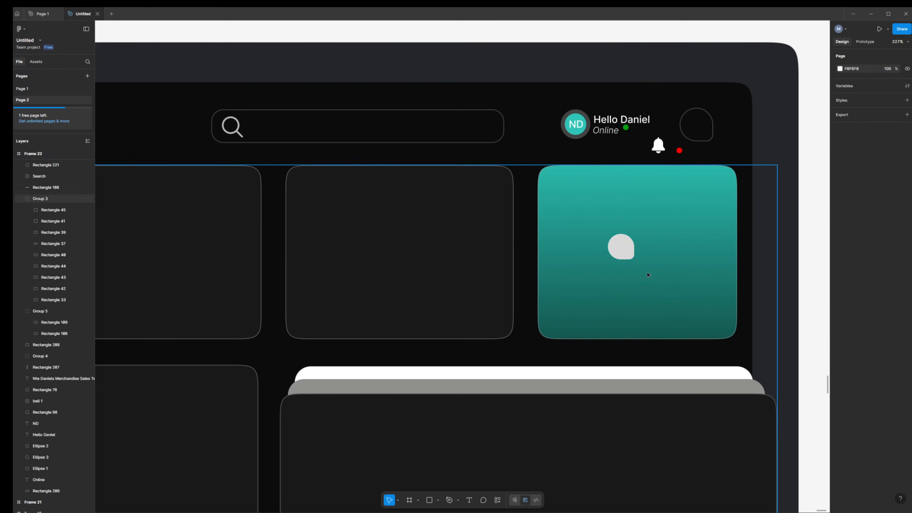
# Step: Try setting the sample shape's bottom-right corner radius to 40 and its fill to red E21616
pyautogui.click(626, 253)
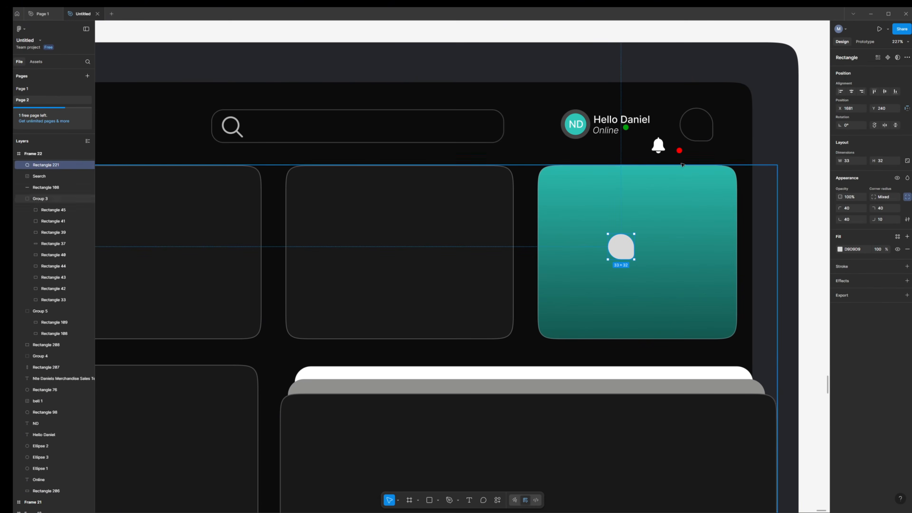
pyautogui.click(891, 220)
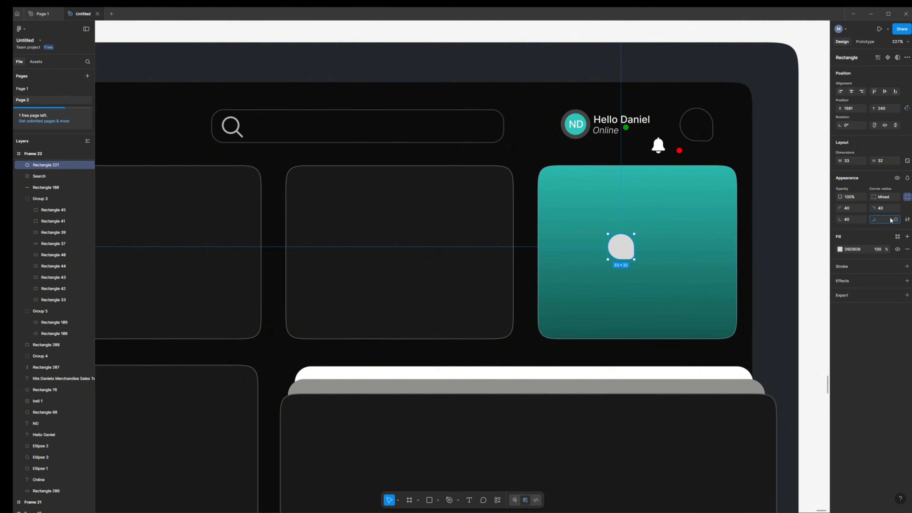
pyautogui.press('Return')
pyautogui.click(840, 250)
pyautogui.press('i')
pyautogui.click(679, 151)
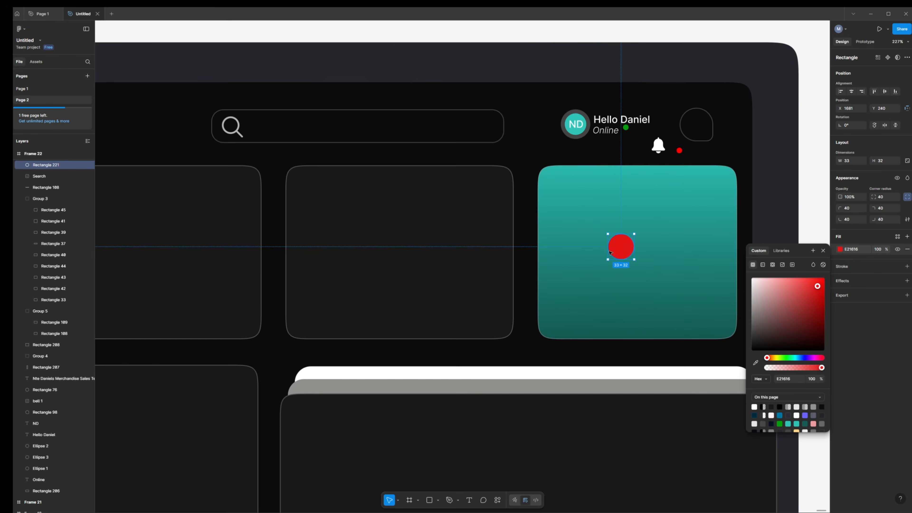
# Step: Delete the red sample circle, and undo back until the bell icon and red dot return to the notification outline
pyautogui.press('Delete')
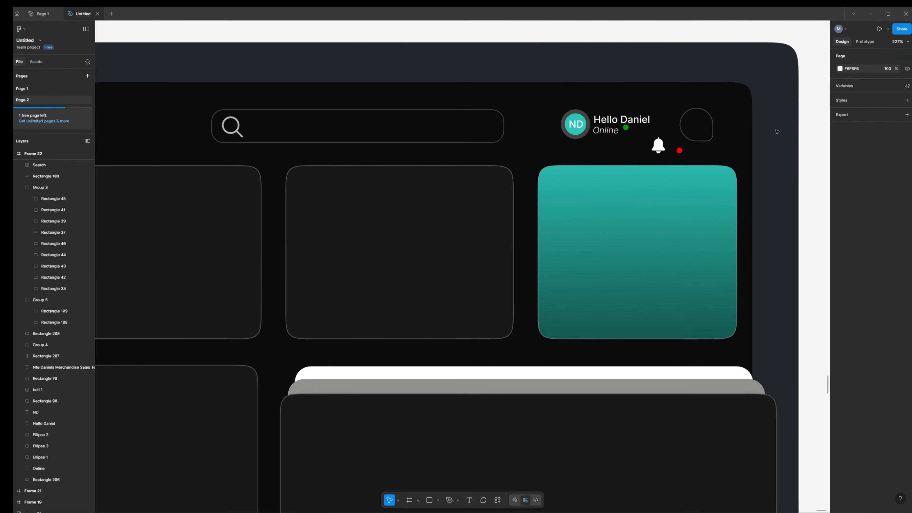
pyautogui.hotkey('ctrl', 'z')
pyautogui.hotkey('ctrl', 'z')
pyautogui.hotkey('ctrl', 'z')
pyautogui.hotkey('ctrl', 'z')
pyautogui.hotkey('ctrl', 'shift', 'z')
pyautogui.hotkey('ctrl', 'shift', 'z')
pyautogui.hotkey('ctrl', 'z')
pyautogui.hotkey('ctrl', 'z')
pyautogui.hotkey('ctrl', 'z')
pyautogui.hotkey('ctrl', 'z')
pyautogui.hotkey('ctrl', 'z')
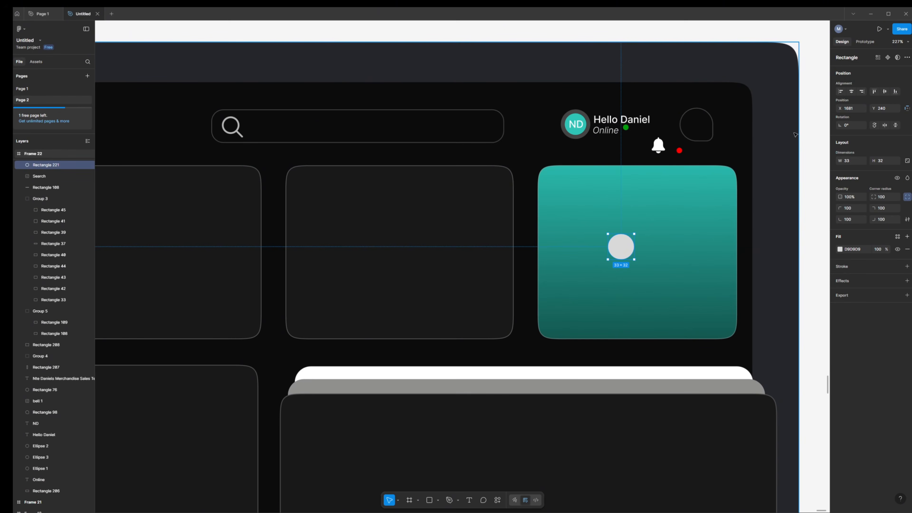
pyautogui.hotkey('ctrl', 'z')
pyautogui.hotkey('ctrl', 'z')
pyautogui.hotkey('ctrl', 'z')
pyautogui.hotkey('ctrl', 'z')
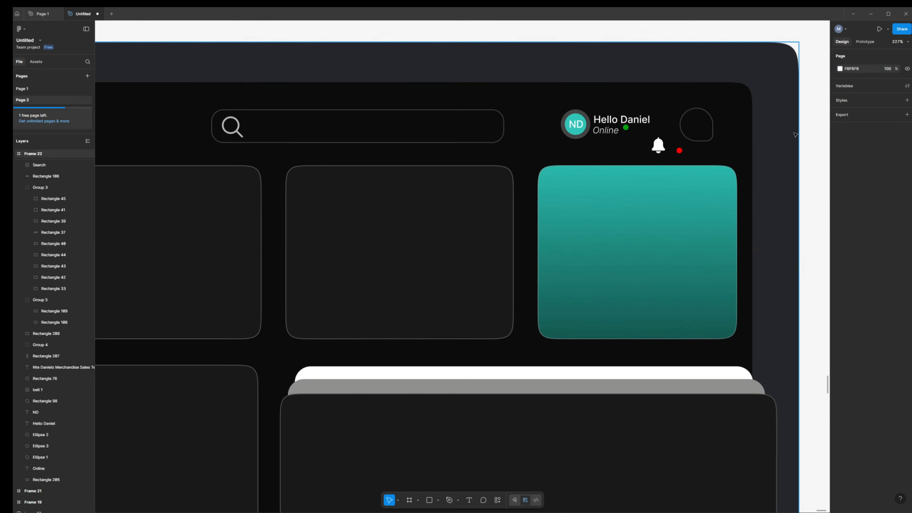
pyautogui.hotkey('ctrl', 'z')
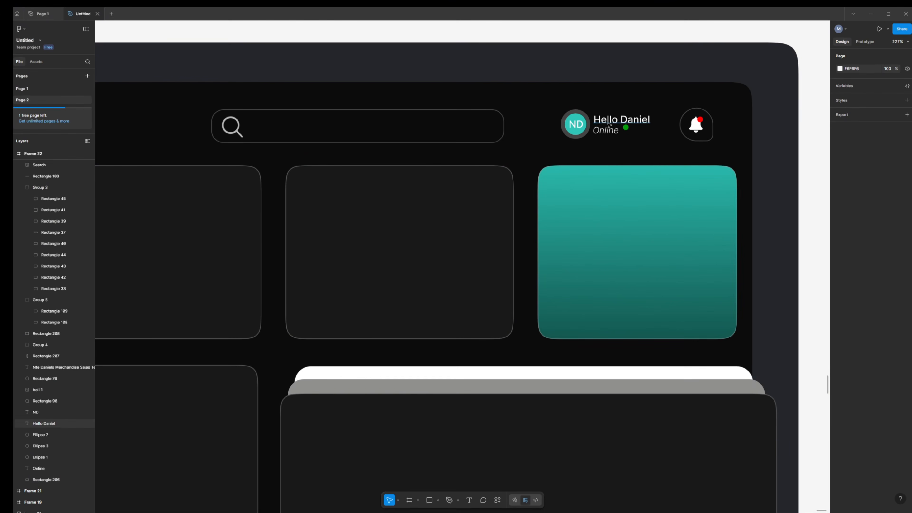
# Step: Move the initials text and the teal circle below Frame 22's profile avatar and select the remaining grey circle
pyautogui.click(579, 128)
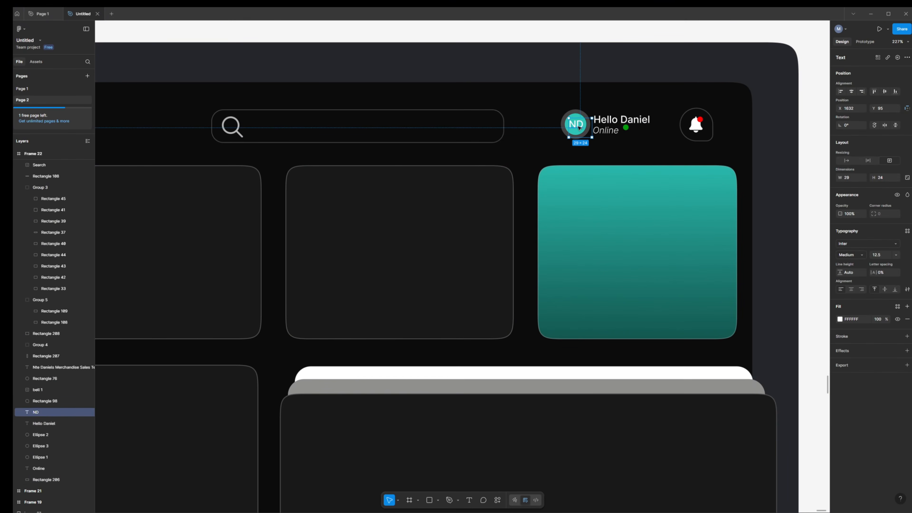
pyautogui.moveTo(578, 126); pyautogui.dragTo(629, 150)
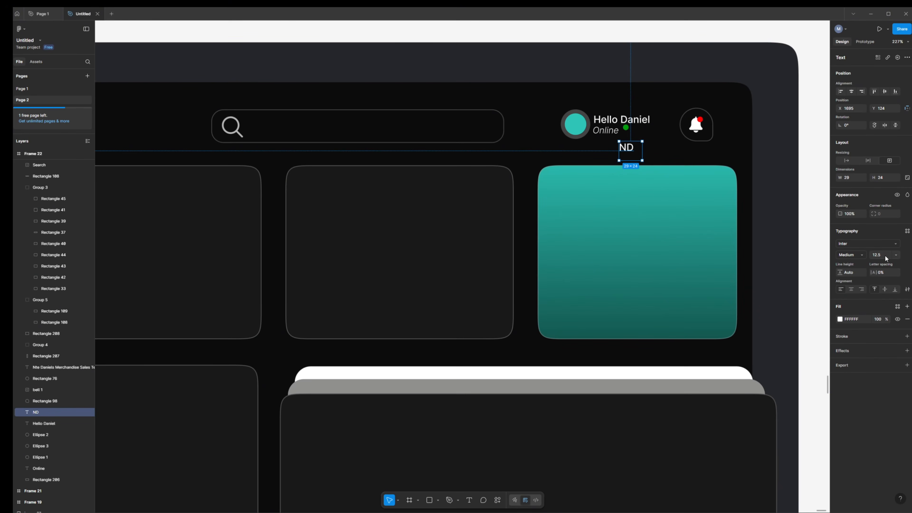
pyautogui.click(576, 127)
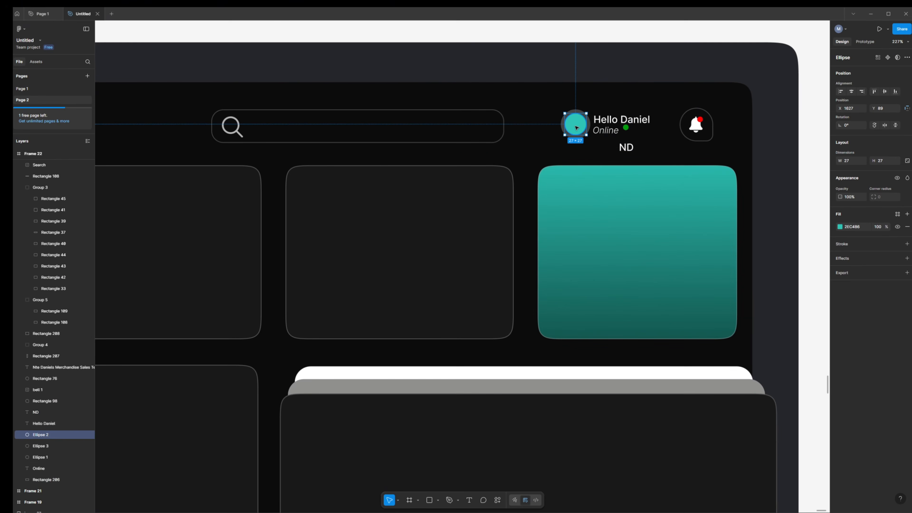
pyautogui.moveTo(576, 126); pyautogui.dragTo(554, 153)
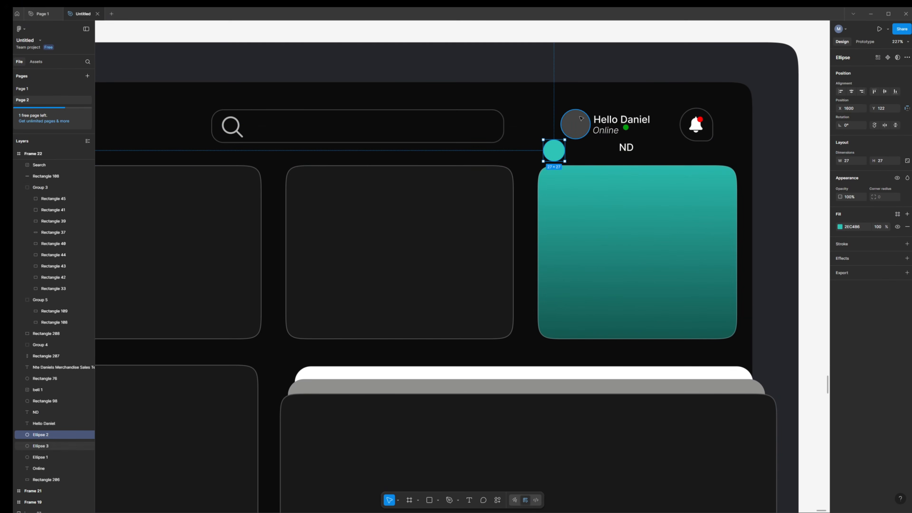
pyautogui.click(581, 127)
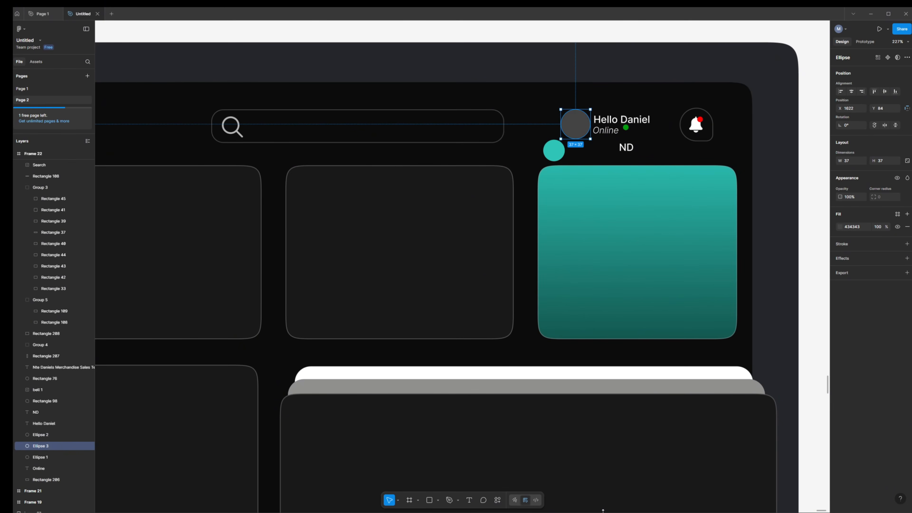
# Step: Switch to Spotify and maximize its window to examine the header's profile and notification icons
pyautogui.press('super')
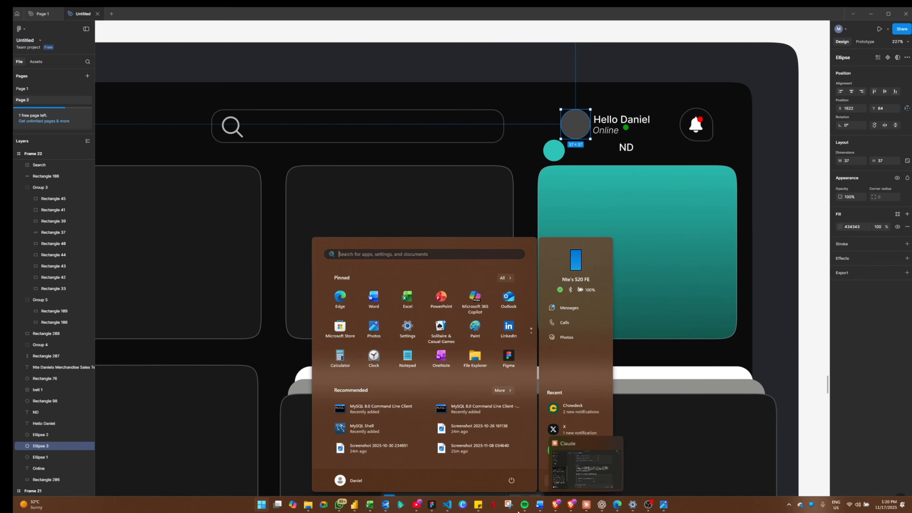
pyautogui.click(524, 505)
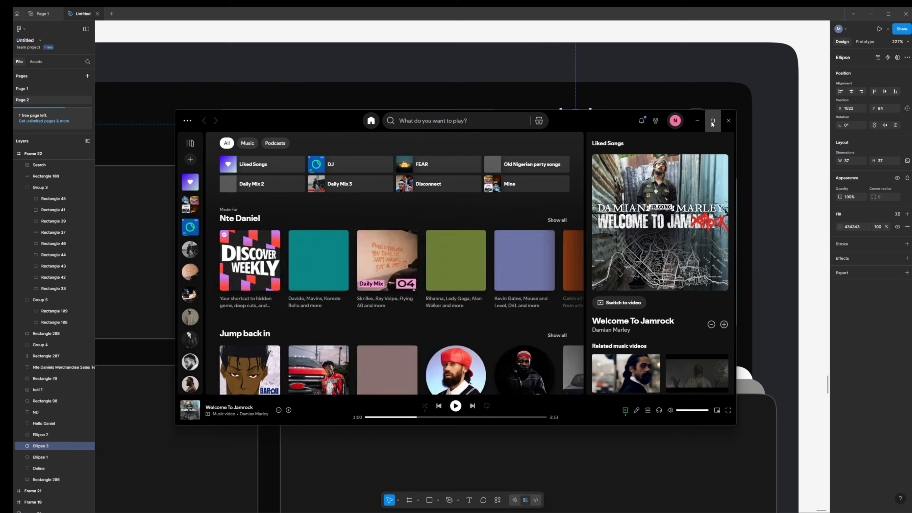
pyautogui.click(712, 122)
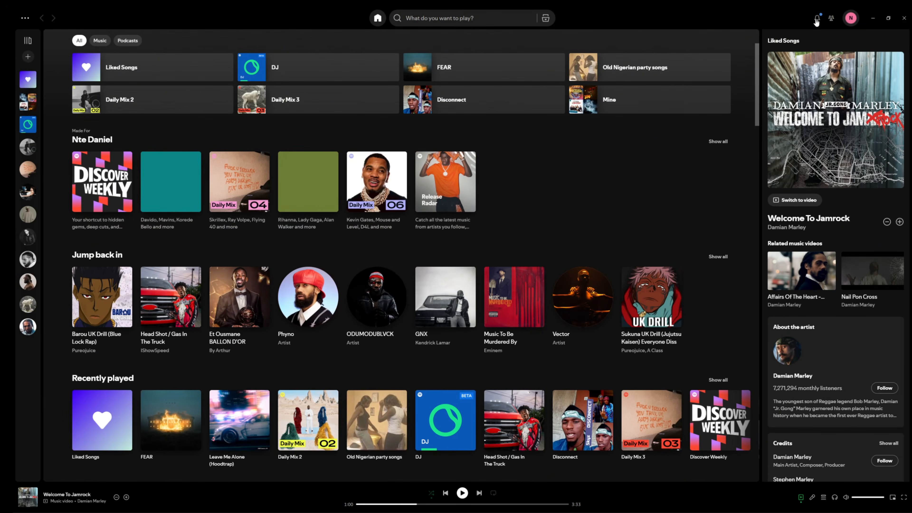
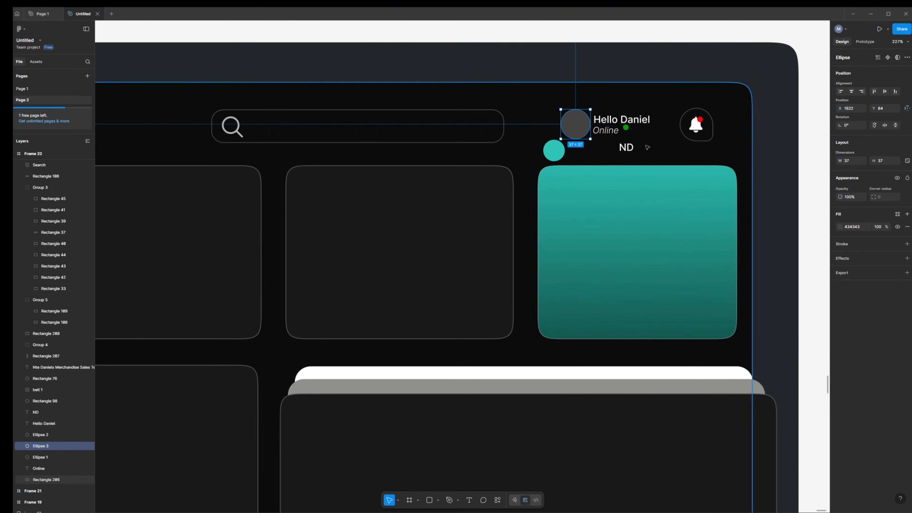
# Step: Undo the moves of the avatar's teal circle and initials text so both sit inside Frame 22's grey circle again
pyautogui.click(627, 132)
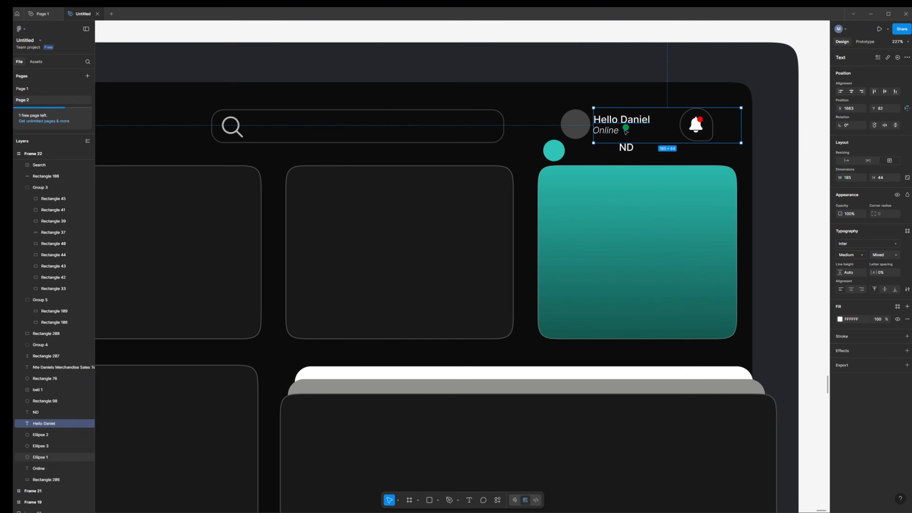
pyautogui.click(605, 136)
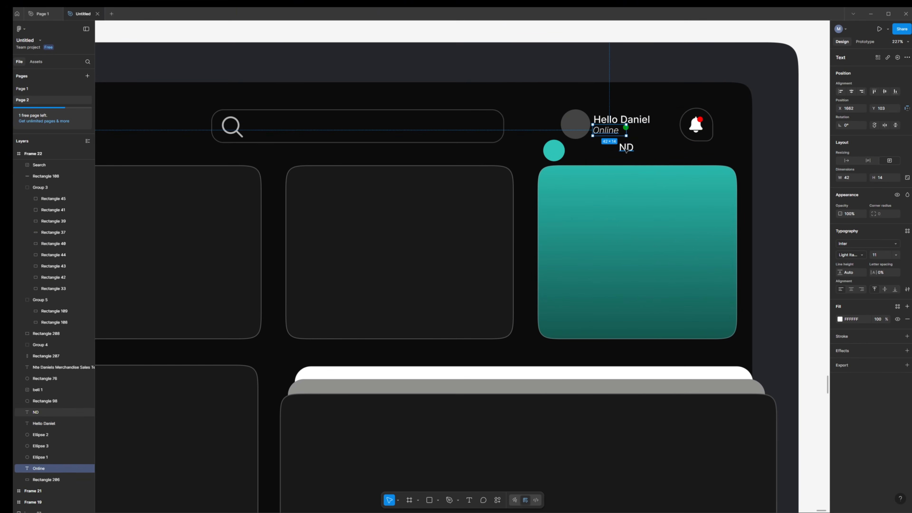
pyautogui.hotkey('ctrl', 'z')
pyautogui.hotkey('ctrl', 'z')
pyautogui.hotkey('ctrl', 'z')
pyautogui.hotkey('ctrl', 'z')
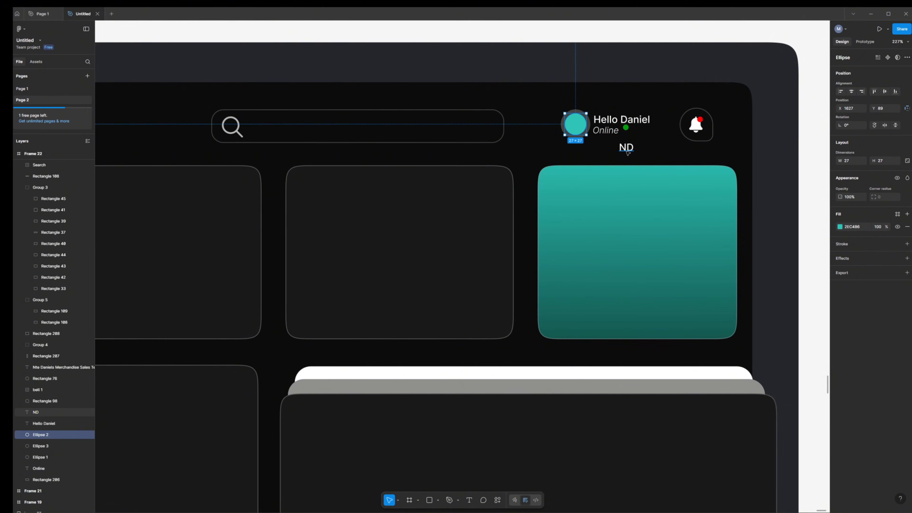
pyautogui.click(628, 153)
pyautogui.hotkey('ctrl', 'z')
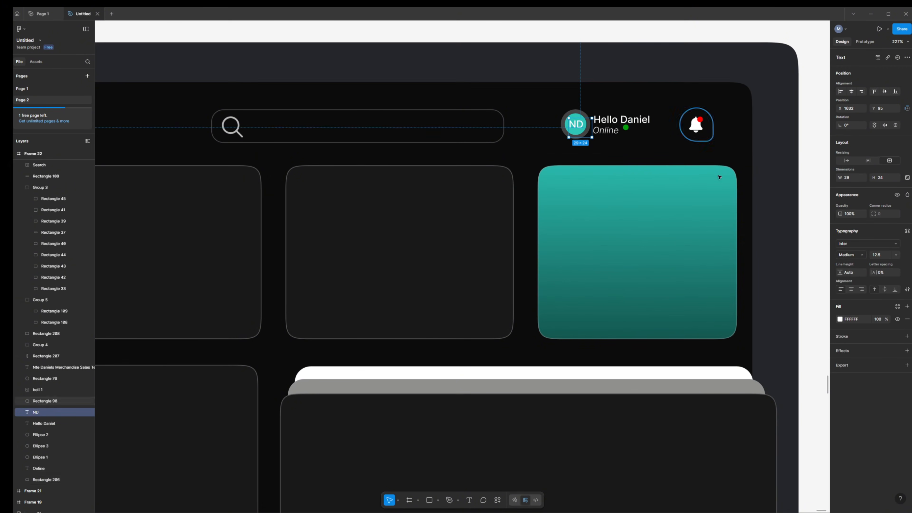
pyautogui.click(817, 116)
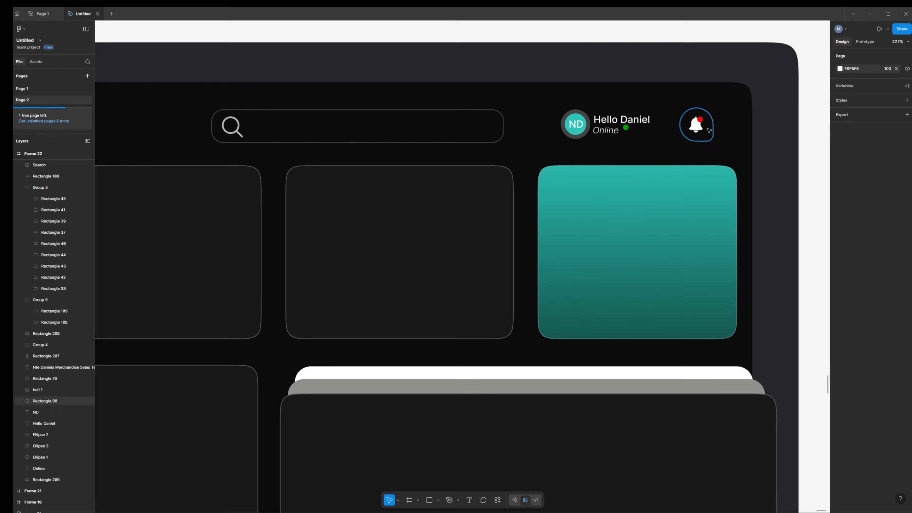
# Step: Group Frame 22's red dot, bell icon, notification outline, greeting, status text, green dot, initials and both avatar circles
pyautogui.click(701, 120)
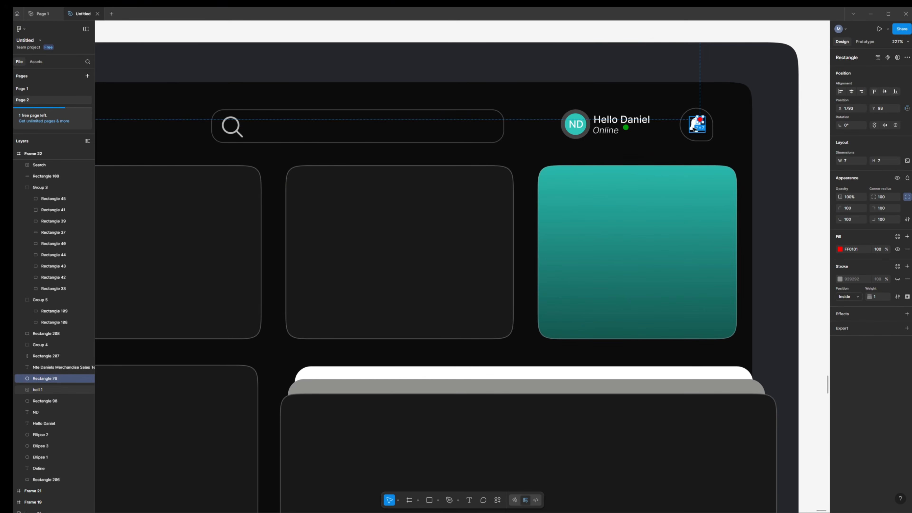
pyautogui.keyDown('shift'); pyautogui.click(696, 129); pyautogui.keyUp('shift')
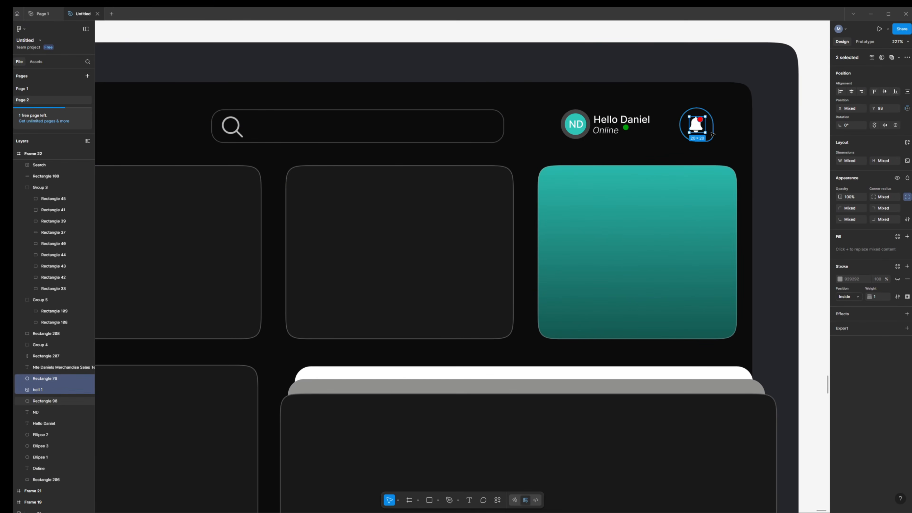
pyautogui.keyDown('shift'); pyautogui.click(711, 134); pyautogui.keyUp('shift')
pyautogui.keyDown('shift'); pyautogui.click(627, 130); pyautogui.keyUp('shift')
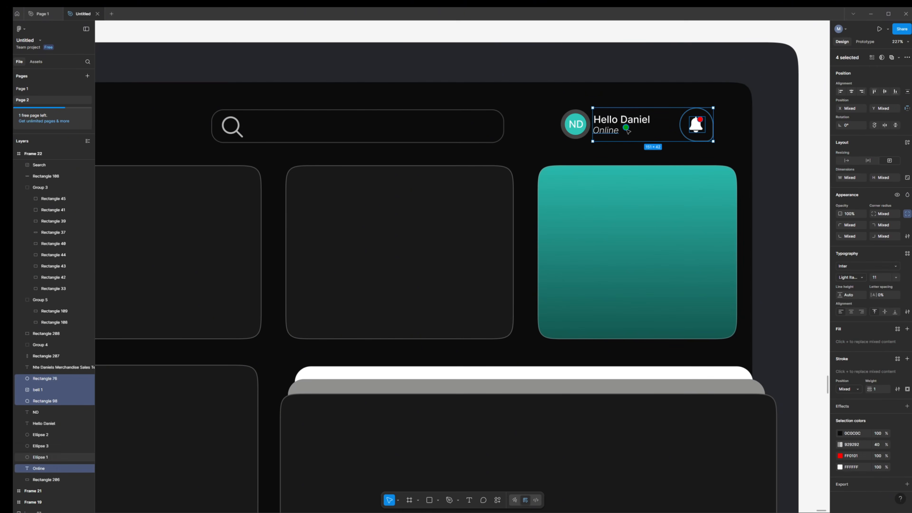
pyautogui.keyDown('shift'); pyautogui.click(626, 129); pyautogui.keyUp('shift')
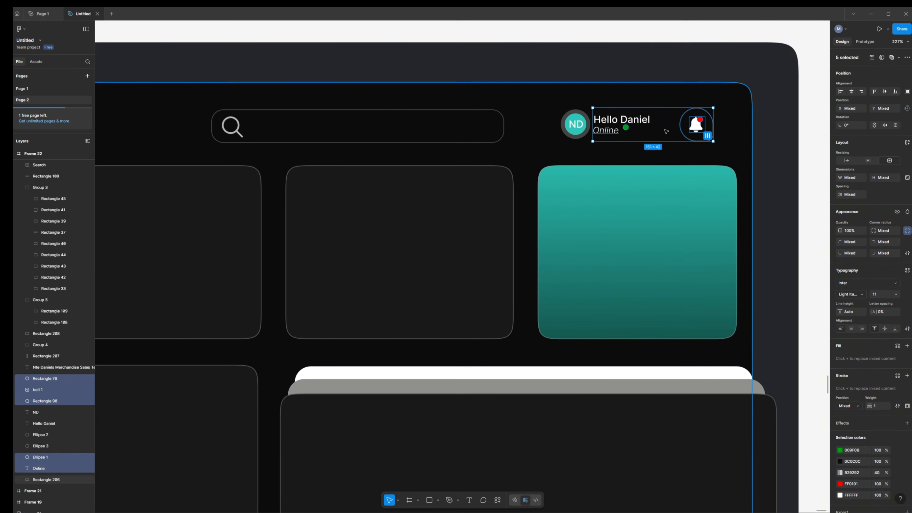
pyautogui.keyDown('shift'); pyautogui.click(626, 128); pyautogui.keyUp('shift')
pyautogui.keyDown('shift'); pyautogui.click(610, 123); pyautogui.keyUp('shift')
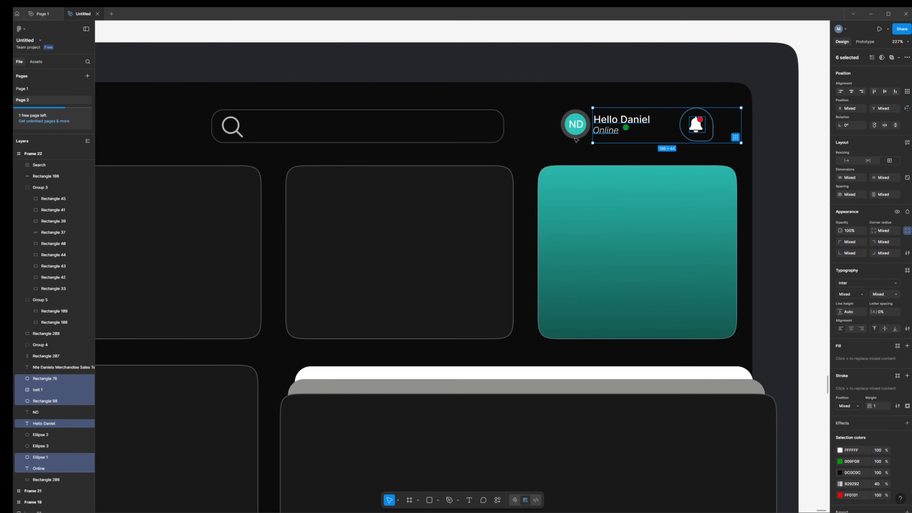
pyautogui.keyDown('shift'); pyautogui.click(578, 128); pyautogui.keyUp('shift')
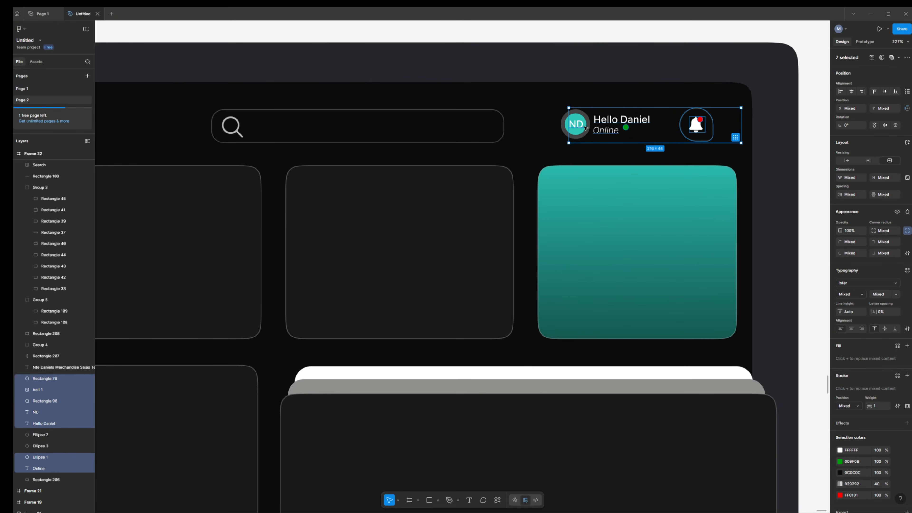
pyautogui.keyDown('shift'); pyautogui.click(564, 126); pyautogui.keyUp('shift')
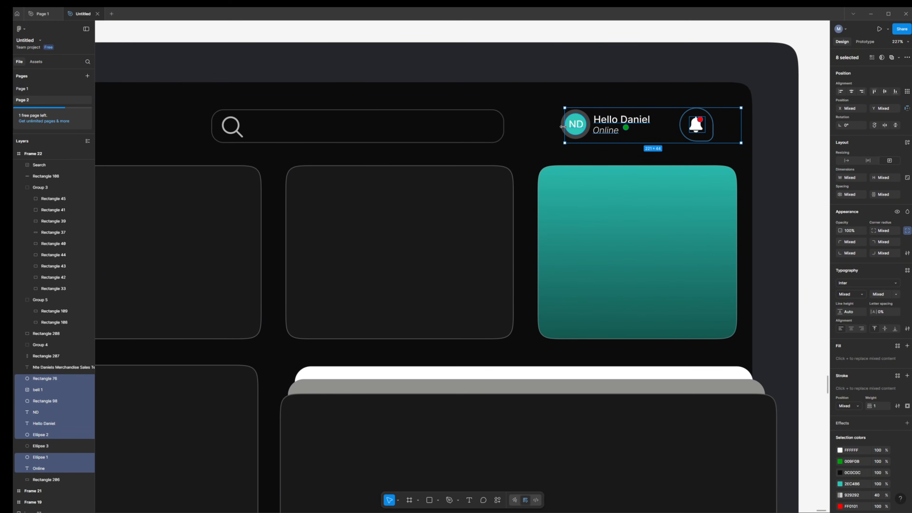
pyautogui.keyDown('shift'); pyautogui.click(561, 127); pyautogui.keyUp('shift')
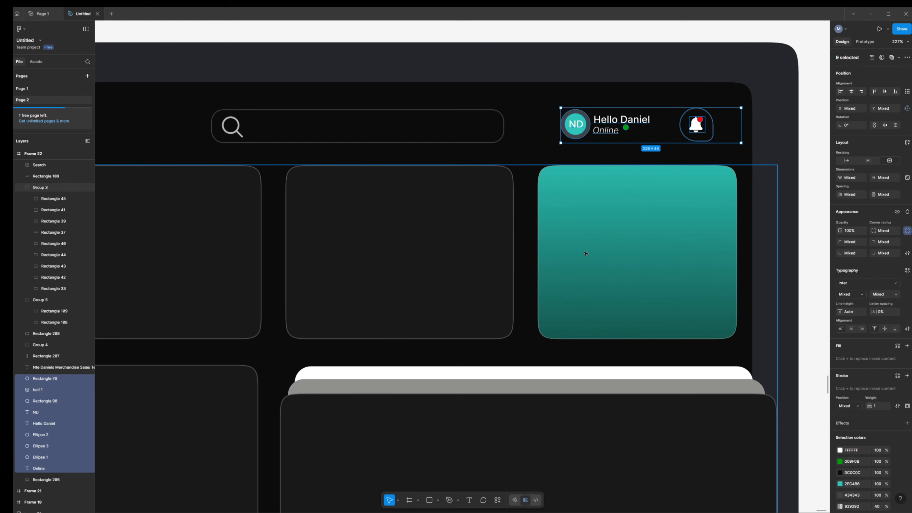
pyautogui.rightClick(654, 132)
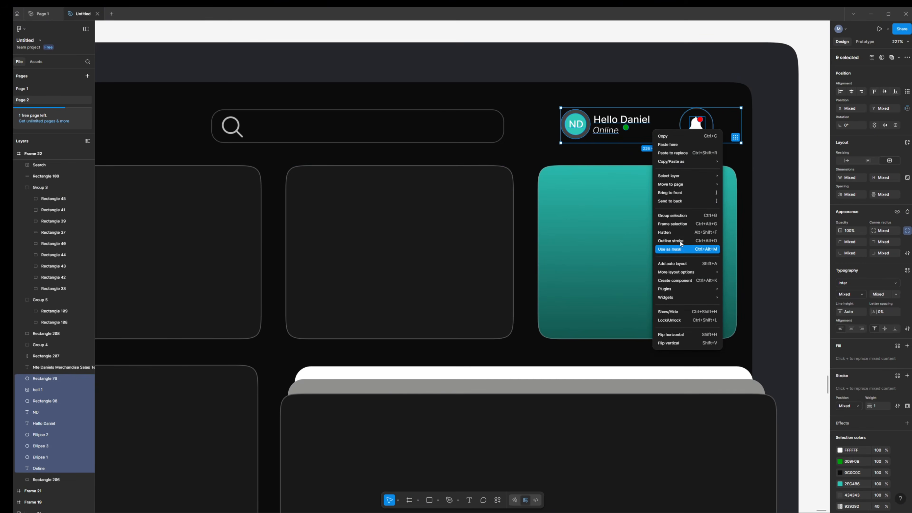
pyautogui.click(682, 217)
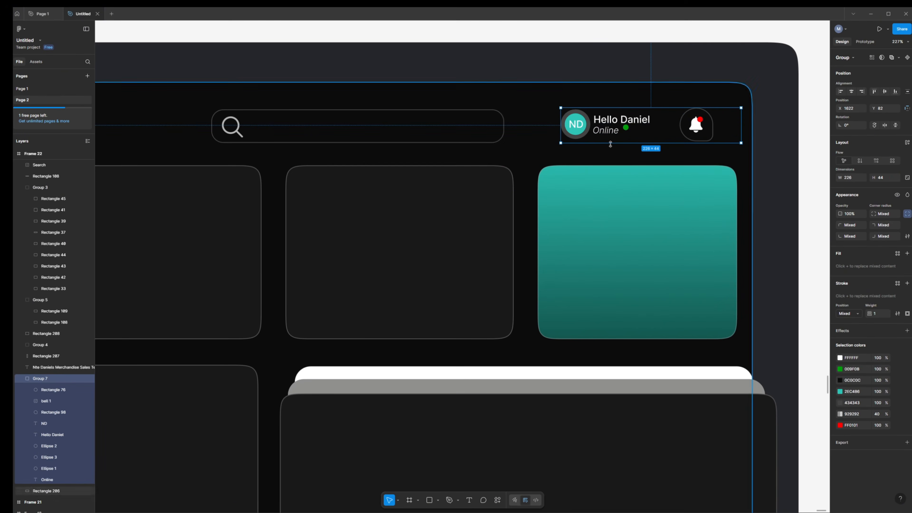
# Step: Copy the profile and notification group into the merch sales 1 header and position it at X 1640, Y 74
pyautogui.scroll(-10, 456, 356)
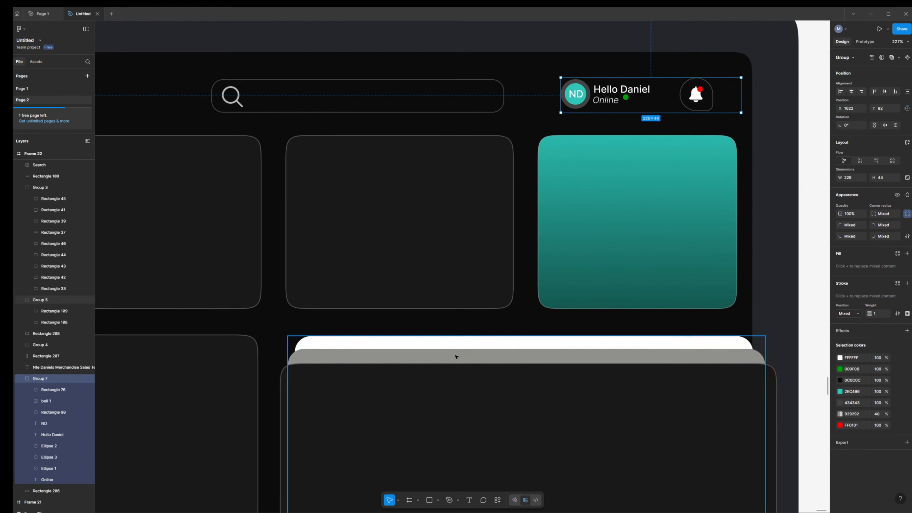
pyautogui.scroll(-5, 434, 388)
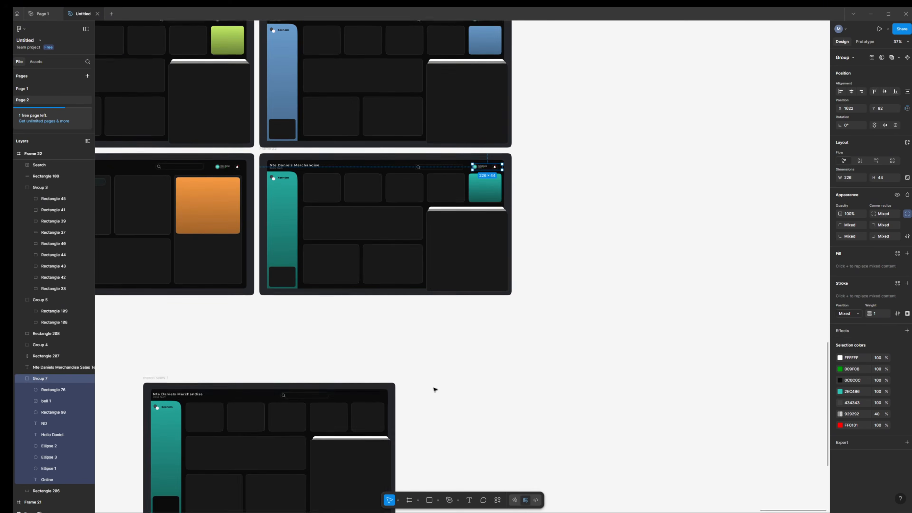
pyautogui.scroll(4, 202, 392)
pyautogui.scroll(3, 202, 392)
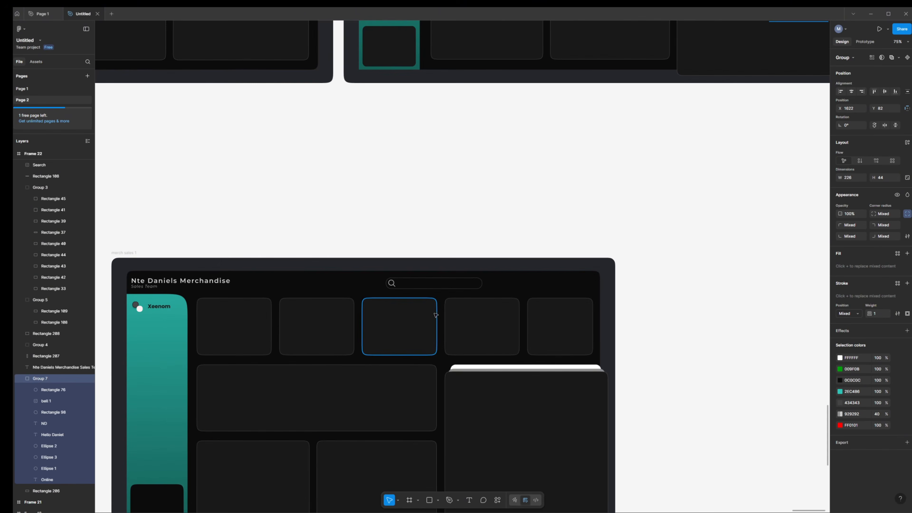
pyautogui.click(535, 288)
pyautogui.hotkey('ctrl', 'v')
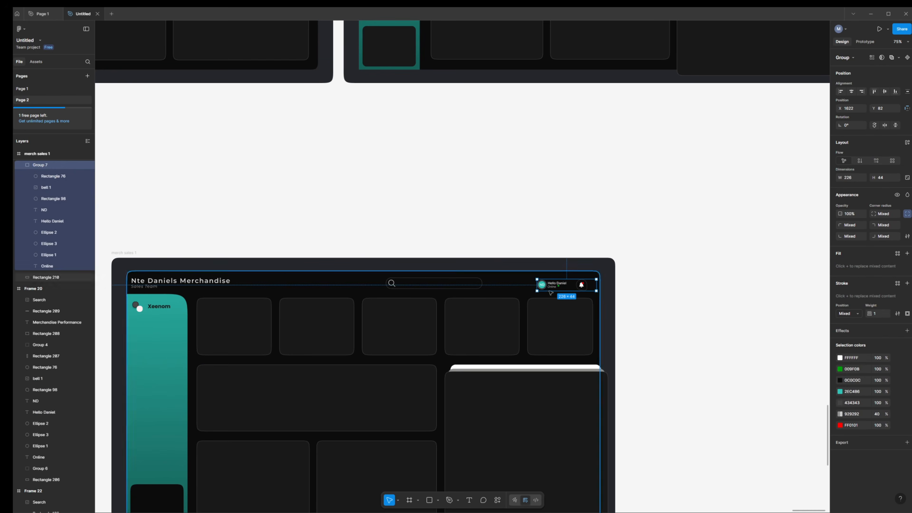
pyautogui.moveTo(542, 289); pyautogui.dragTo(566, 284)
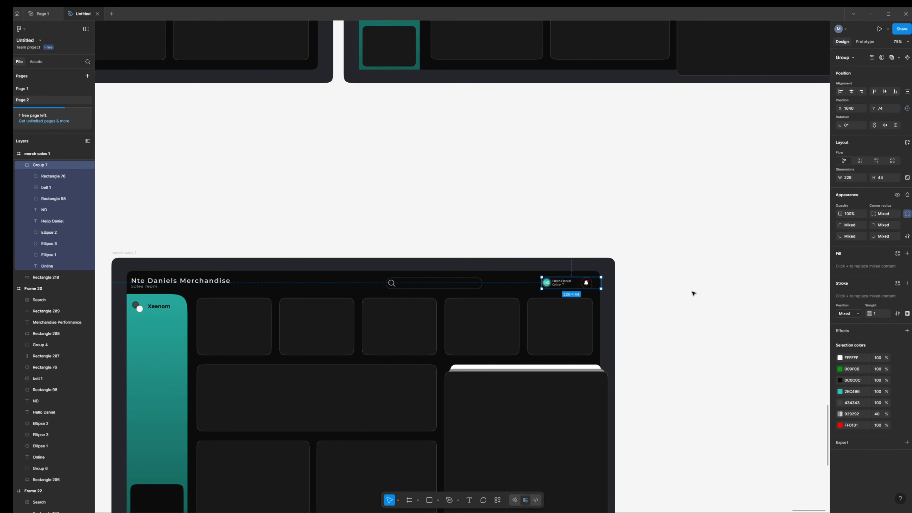
pyautogui.click(702, 316)
# Step: Duplicate the merch sales 1 frame and place the copy directly beneath the original at X 20118, Y 11579
pyautogui.moveTo(805, 511); pyautogui.dragTo(797, 510)
pyautogui.scroll(-3, 435, 308)
pyautogui.scroll(-2, 434, 307)
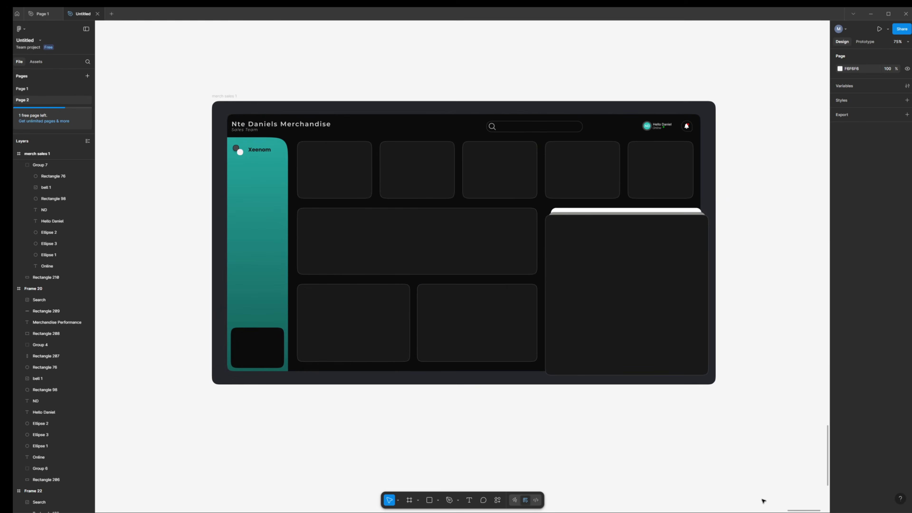
pyautogui.click(220, 97)
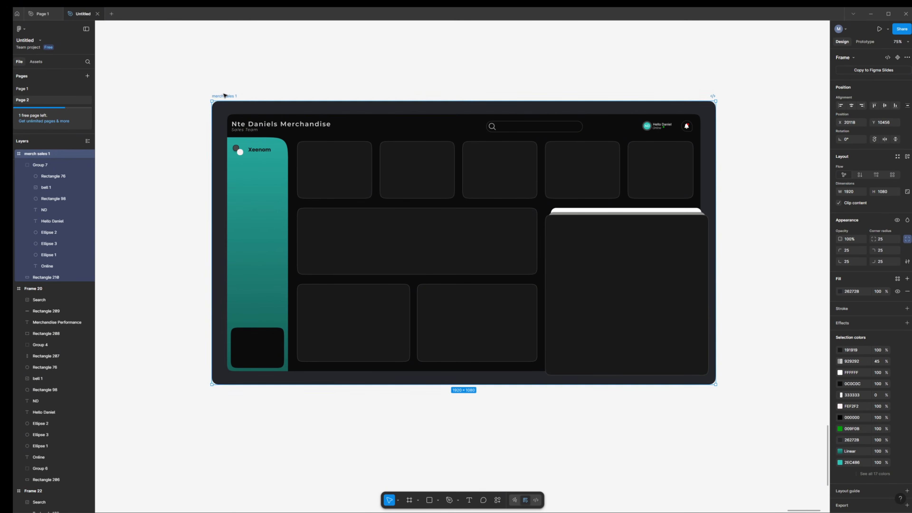
pyautogui.hotkey('ctrl', 'd')
pyautogui.moveTo(737, 106); pyautogui.dragTo(209, 388)
pyautogui.scroll(-5, 366, 210)
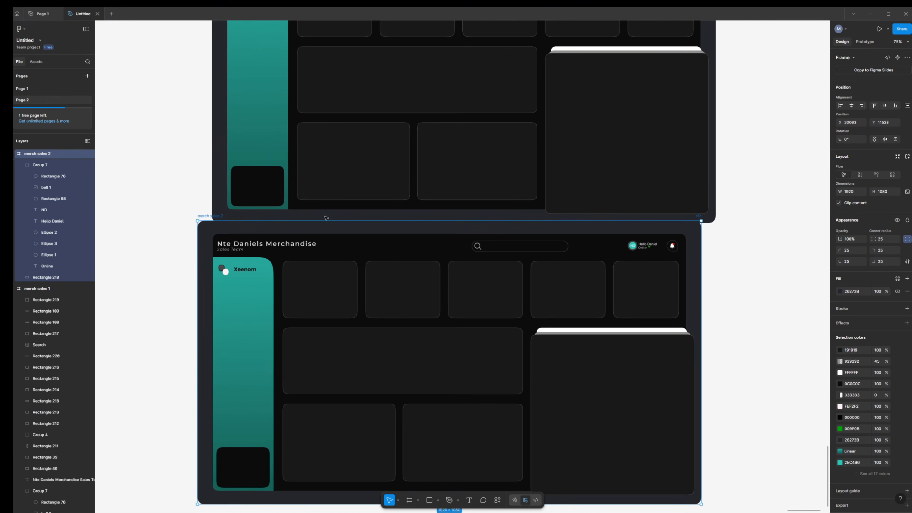
pyautogui.moveTo(208, 217); pyautogui.dragTo(223, 230)
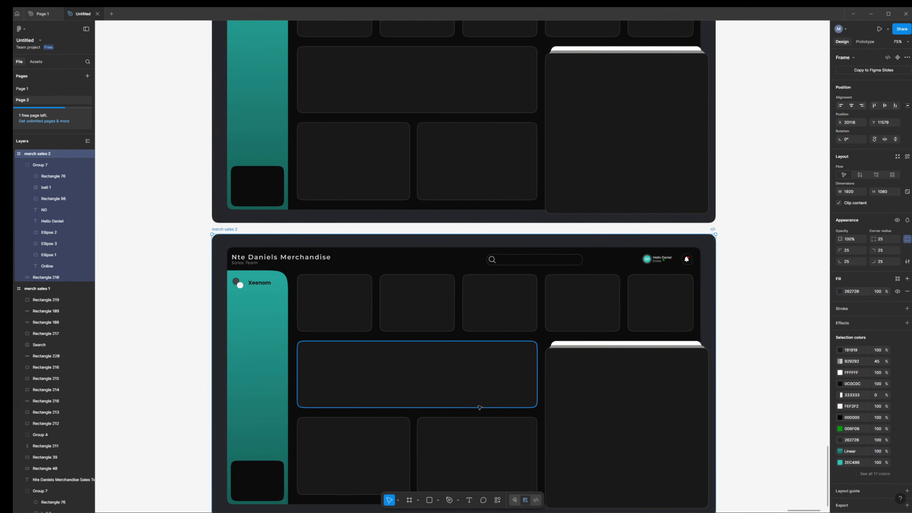
pyautogui.scroll(8, 480, 407)
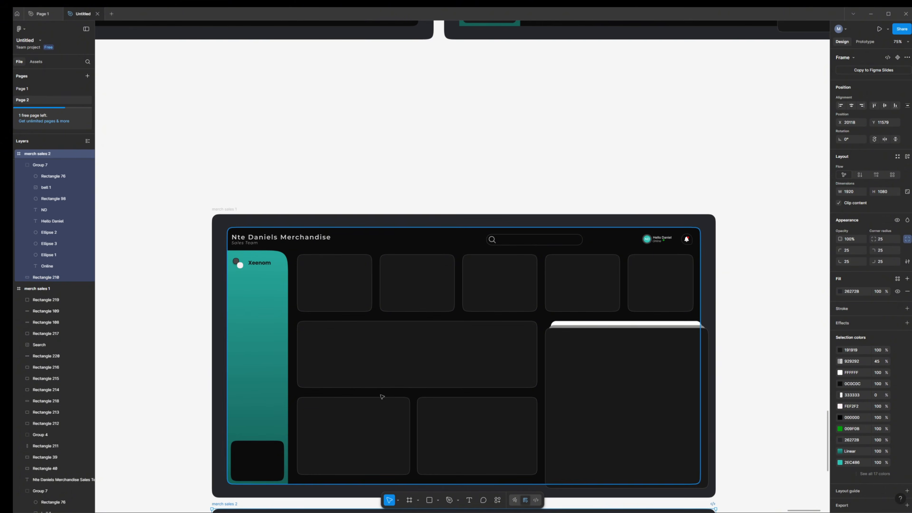
# Step: Switch to the onyx 25 report in Power BI to examine its Sales Overview and Merch Performance page layouts
pyautogui.press('super')
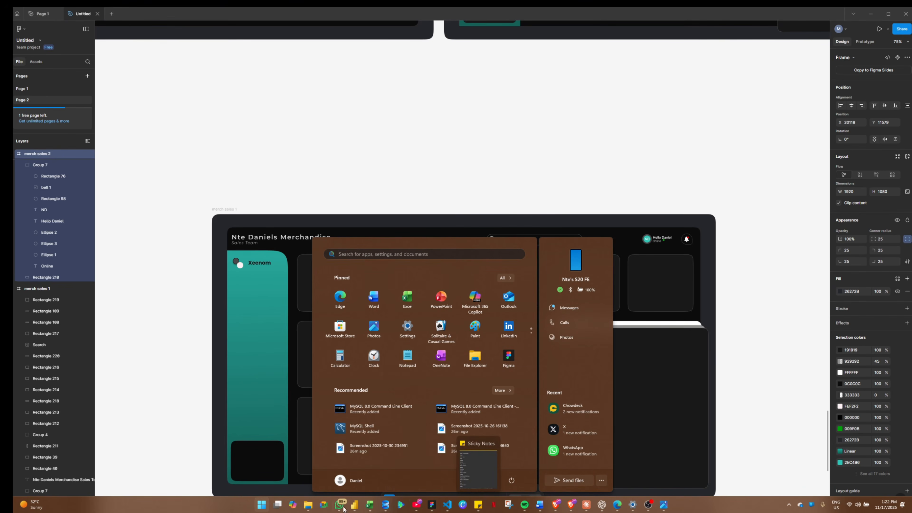
pyautogui.moveTo(355, 506)
pyautogui.click(338, 467)
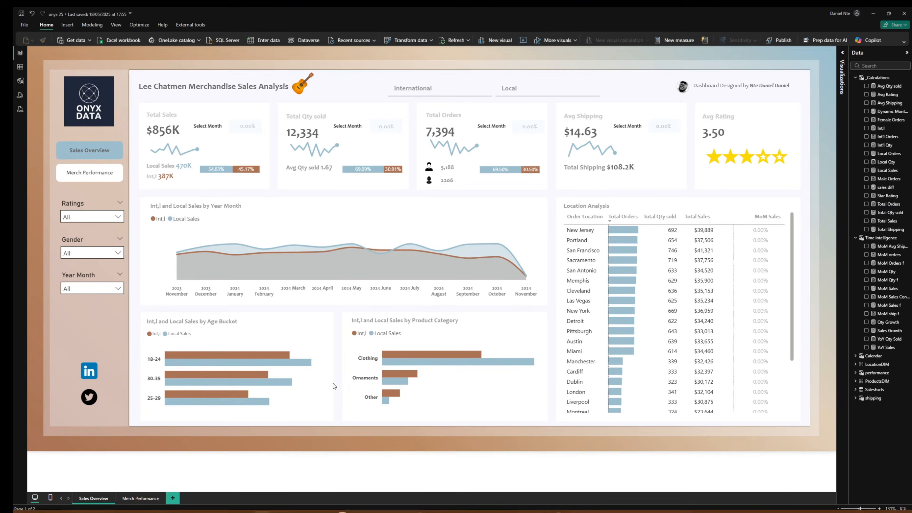
pyautogui.click(139, 498)
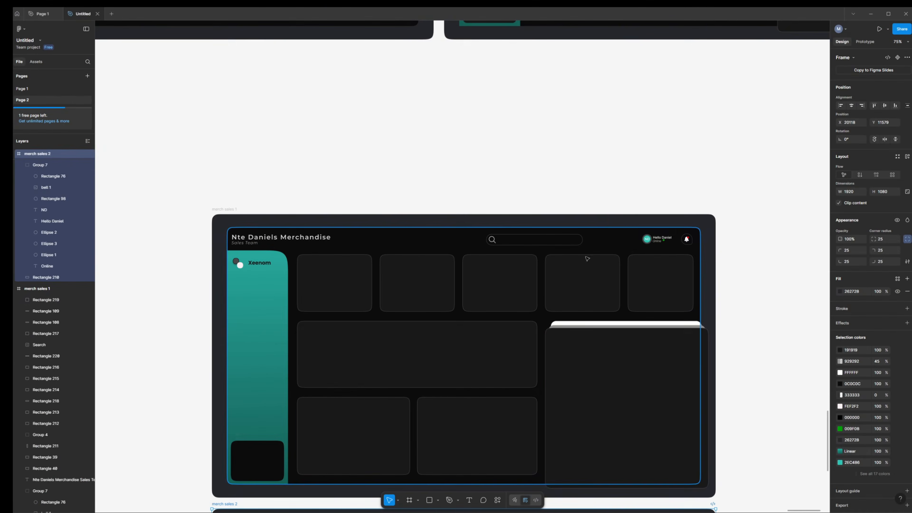
# Step: Back in Figma, move merch sales 1's tall card over the wide middle card to X 377, Y 423
pyautogui.scroll(5, 587, 258)
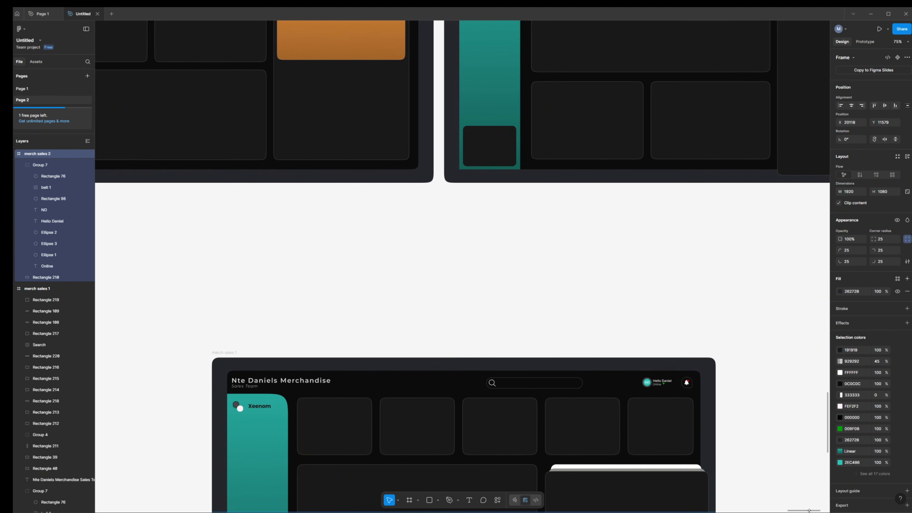
pyautogui.moveTo(809, 510); pyautogui.dragTo(803, 510)
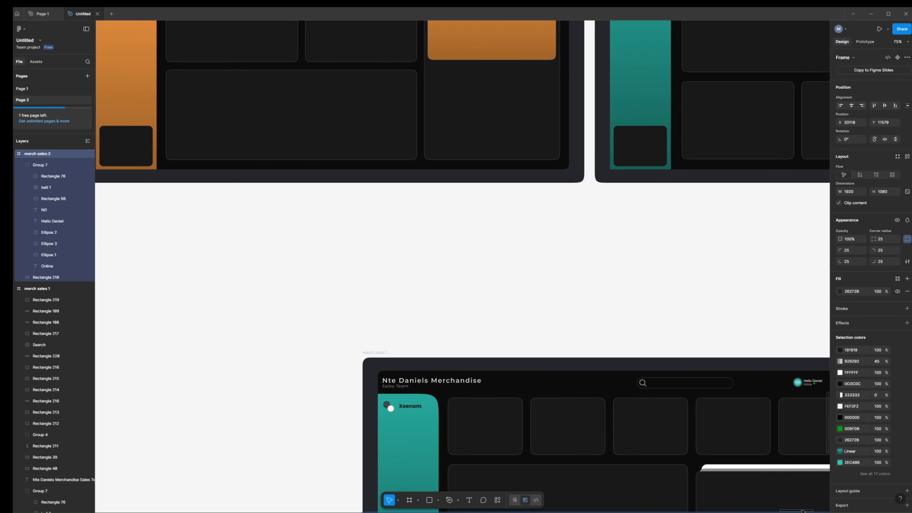
pyautogui.hscroll(3, 802, 511)
pyautogui.scroll(-2, 716, 422)
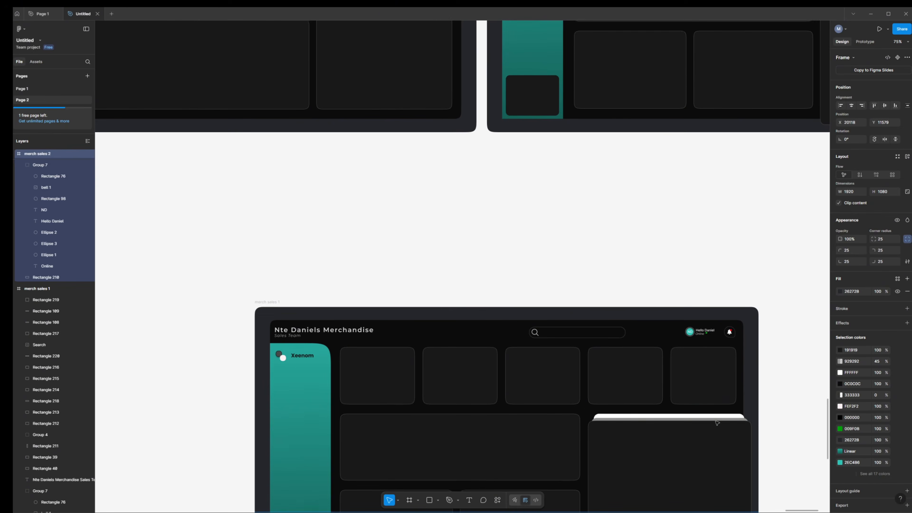
pyautogui.scroll(-1, 716, 423)
pyautogui.click(670, 427)
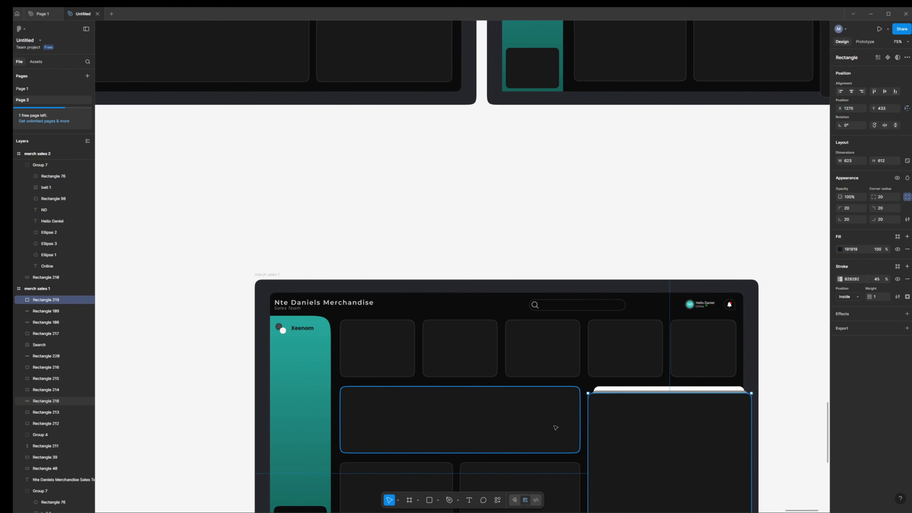
pyautogui.moveTo(664, 423); pyautogui.dragTo(470, 429)
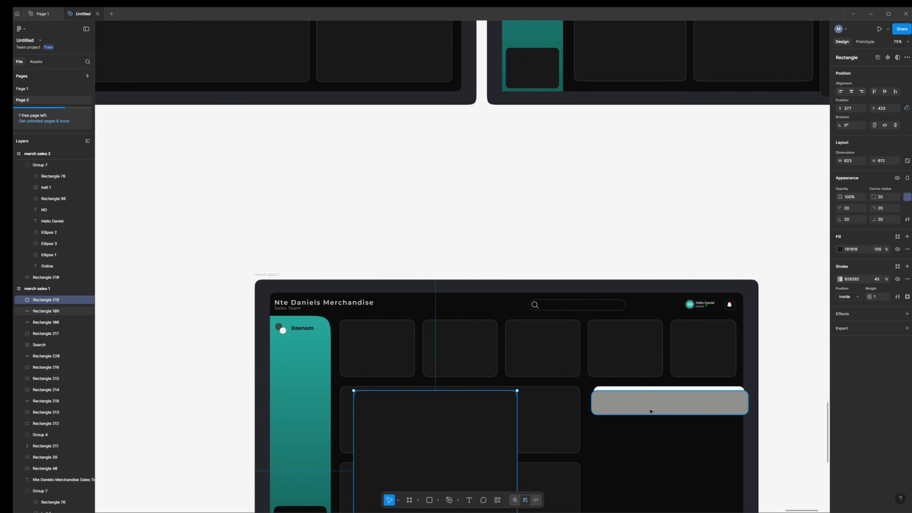
# Step: Delete the grey and white strips that were stacked behind the tall card in merch sales 1
pyautogui.click(650, 411)
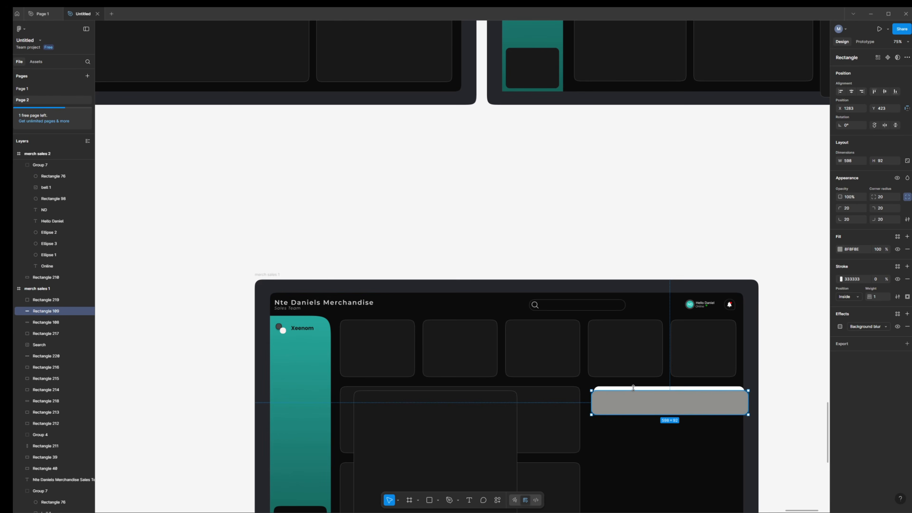
pyautogui.click(633, 387)
pyautogui.press('Delete')
pyautogui.click(643, 404)
pyautogui.press('Delete')
# Step: Delete the five small top-row cards in merch sales 1 and move the tall card beside the wide cards to X 1198, Y 345
pyautogui.click(698, 359)
pyautogui.keyDown('shift'); pyautogui.click(649, 356); pyautogui.keyUp('shift')
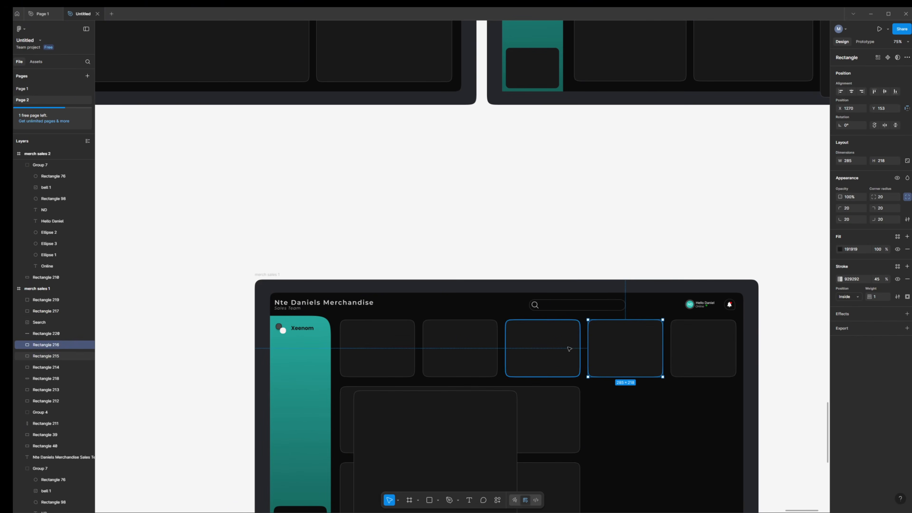
pyautogui.keyDown('shift'); pyautogui.click(546, 355); pyautogui.keyUp('shift')
pyautogui.keyDown('shift'); pyautogui.click(484, 356); pyautogui.keyUp('shift')
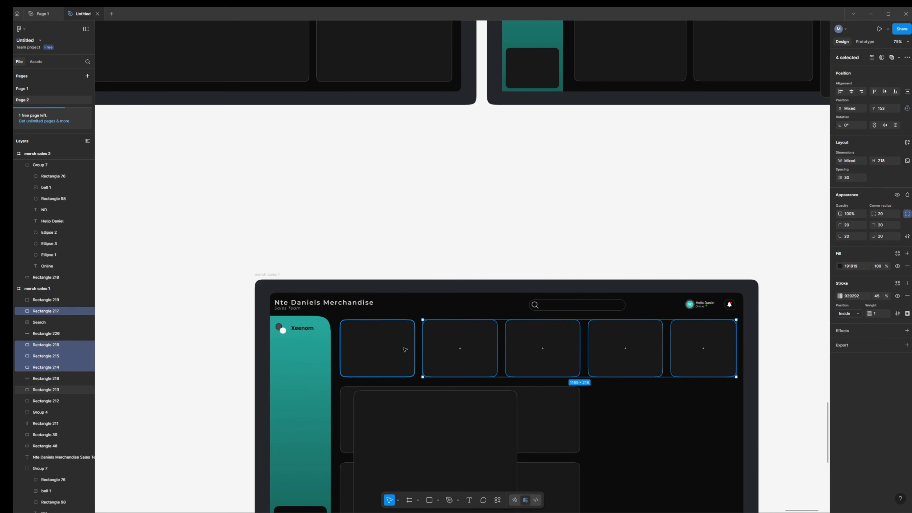
pyautogui.keyDown('shift'); pyautogui.click(391, 348); pyautogui.keyUp('shift')
pyautogui.press('Delete')
pyautogui.click(440, 397)
pyautogui.moveTo(440, 397); pyautogui.dragTo(665, 413)
# Step: Copy the card group from the Merchandise Performance frame and paste it into the merch sales 1 frame
pyautogui.scroll(6, 416, 377)
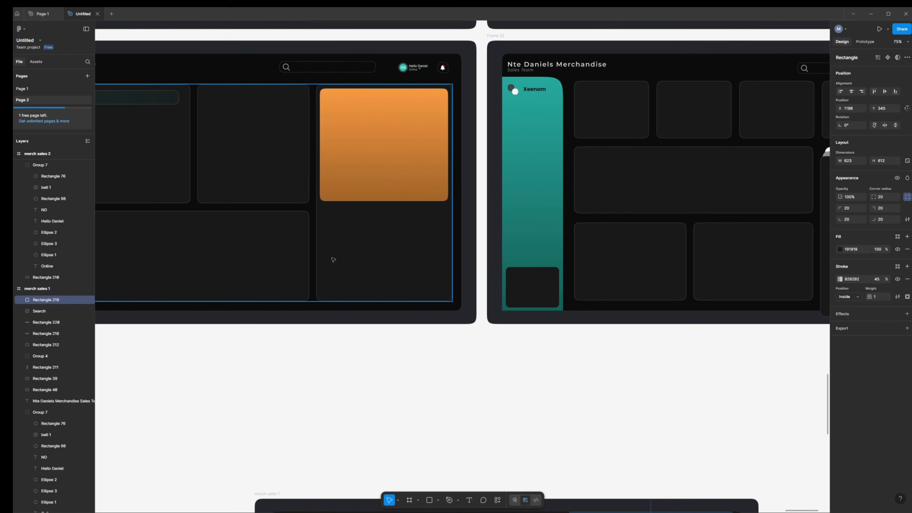
pyautogui.moveTo(808, 510); pyautogui.dragTo(796, 510)
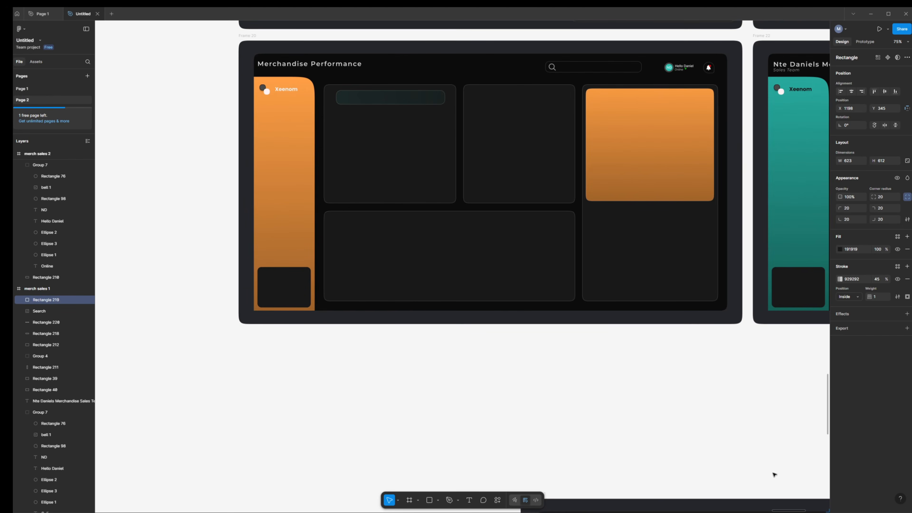
pyautogui.click(643, 255)
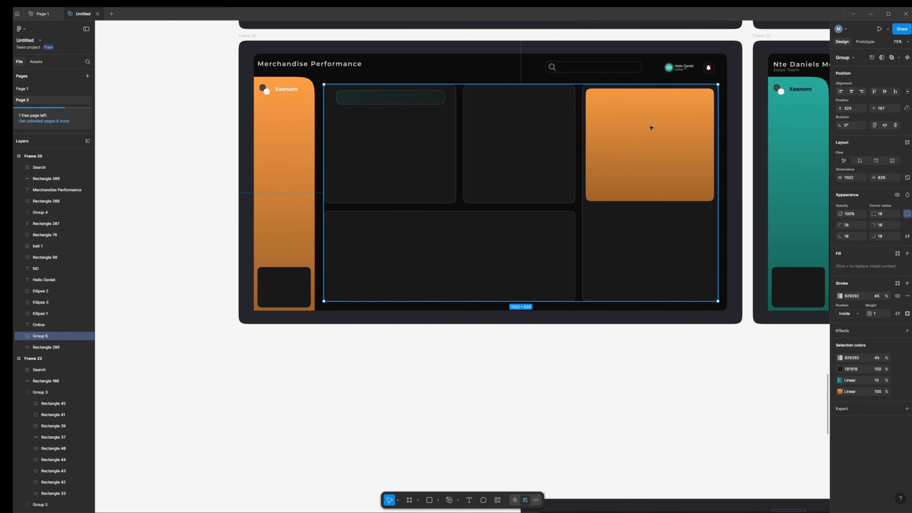
pyautogui.press('super')
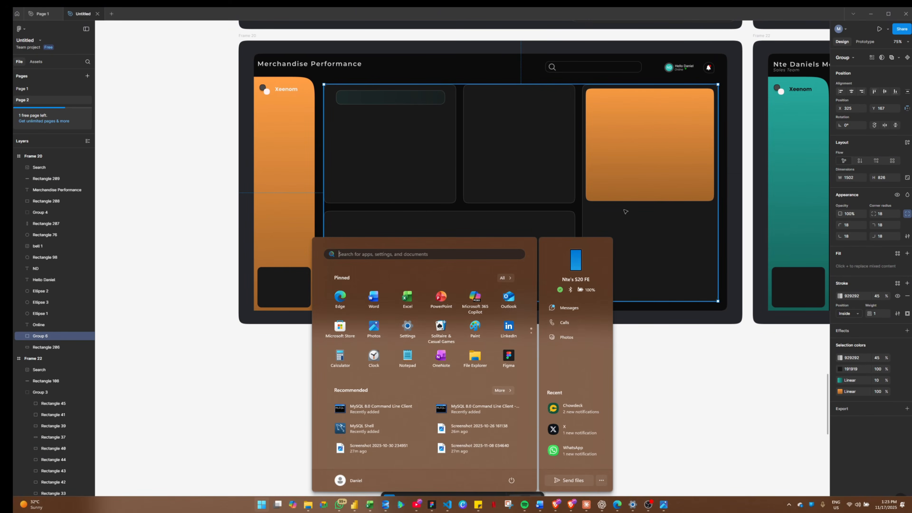
pyautogui.press('super')
pyautogui.moveTo(625, 209)
pyautogui.mouseDown()
pyautogui.moveTo(650, 208)
pyautogui.moveTo(640, 217)
pyautogui.moveTo(634, 207)
pyautogui.mouseUp()
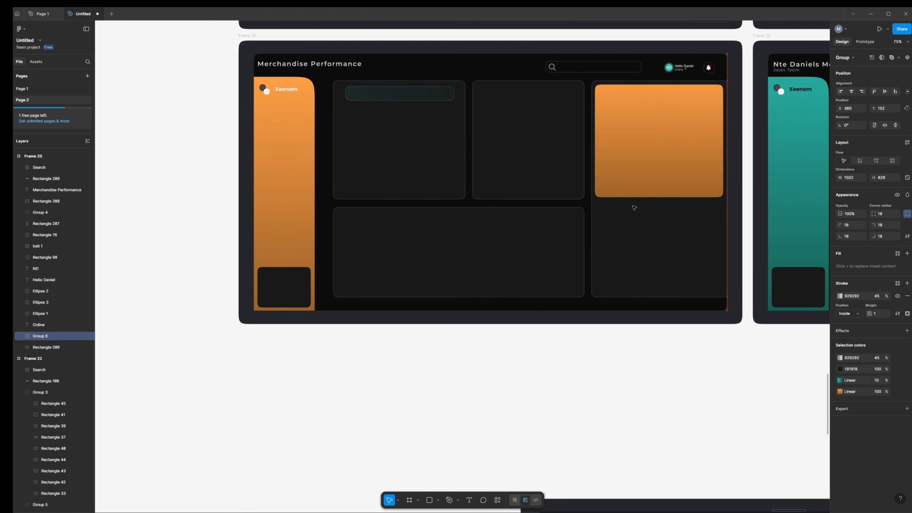
pyautogui.hotkey('ctrl', 'z')
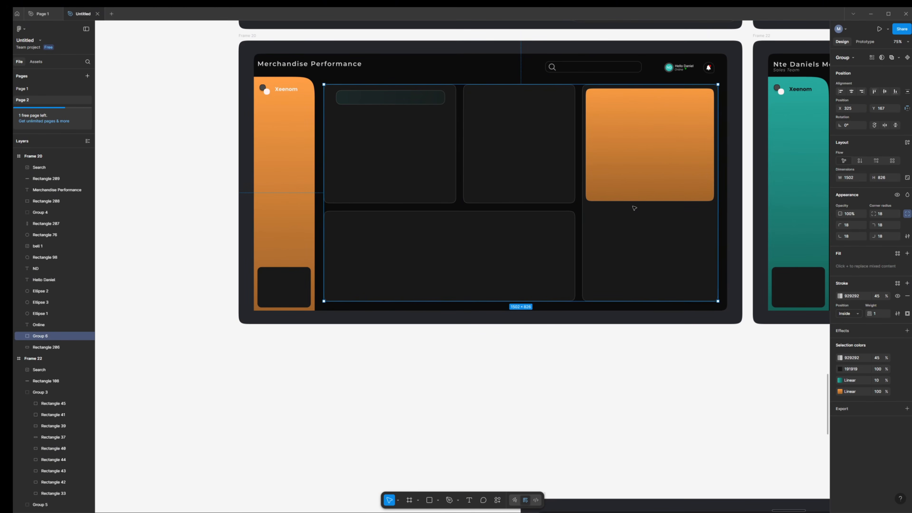
pyautogui.scroll(-8, 639, 372)
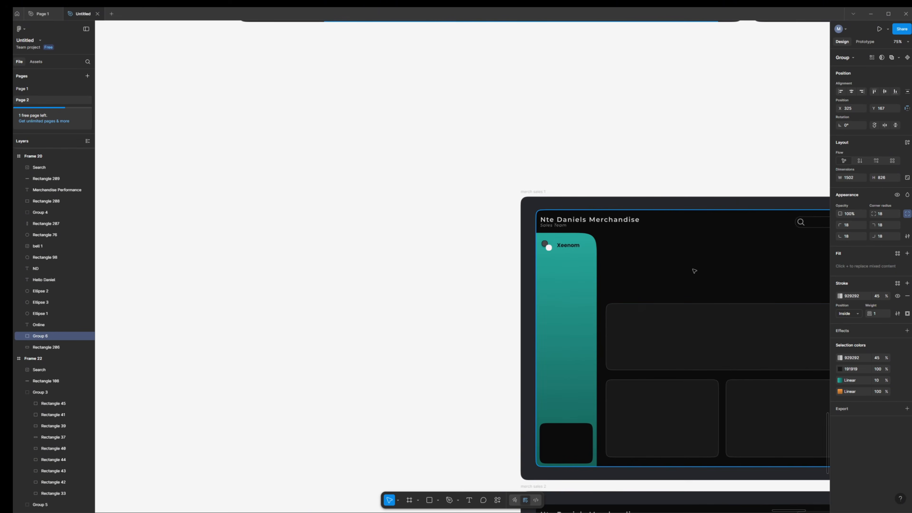
pyautogui.click(694, 268)
pyautogui.hotkey('ctrl', 'v')
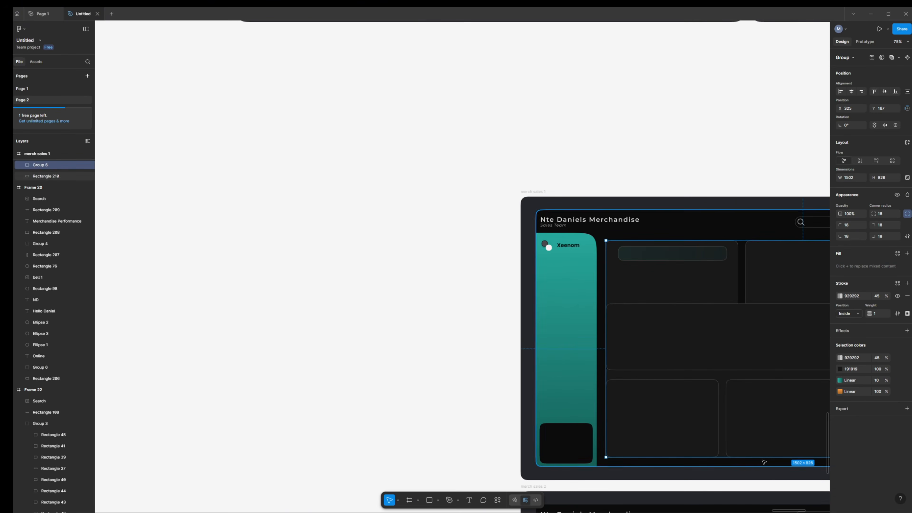
# Step: Shift the pasted group aside in merch sales 1 and delete the old tall card, wide middle card and two lower cards
pyautogui.moveTo(619, 281); pyautogui.dragTo(622, 270)
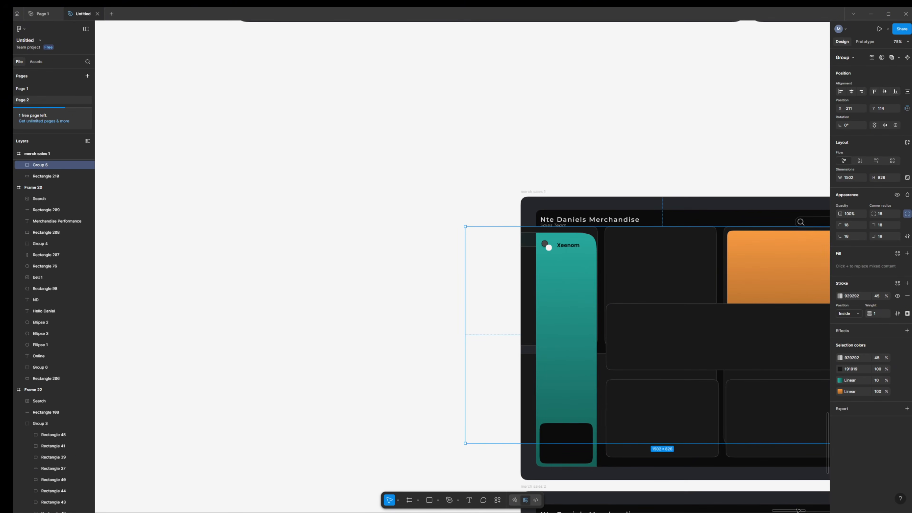
pyautogui.moveTo(798, 510); pyautogui.dragTo(808, 510)
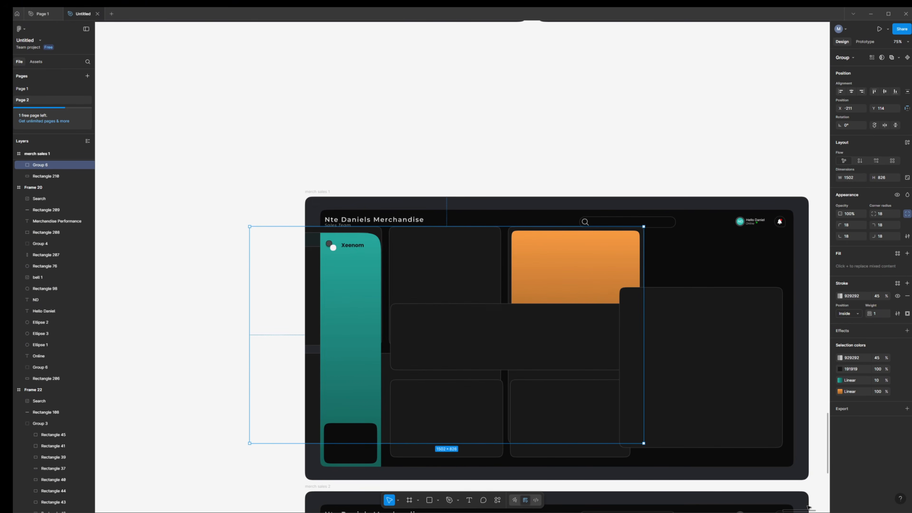
pyautogui.click(725, 342)
pyautogui.press('Delete')
pyautogui.click(584, 350)
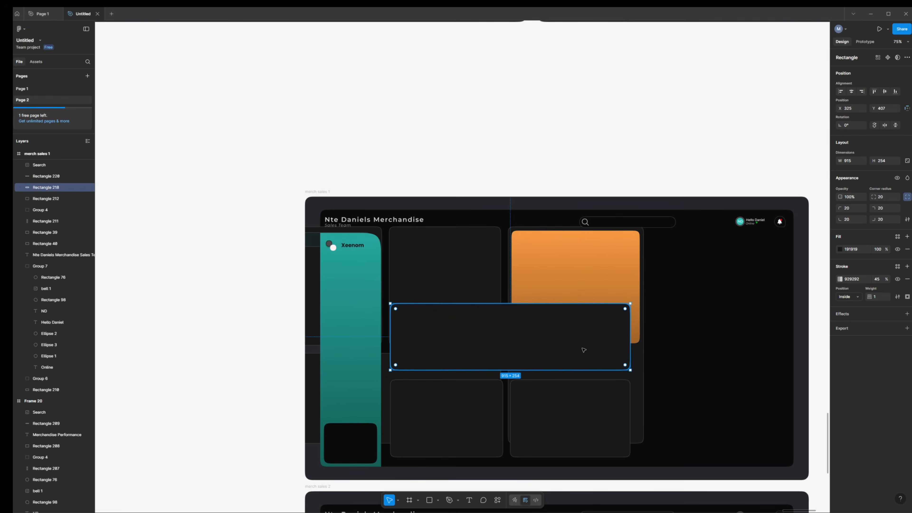
pyautogui.press('Delete')
pyautogui.click(463, 430)
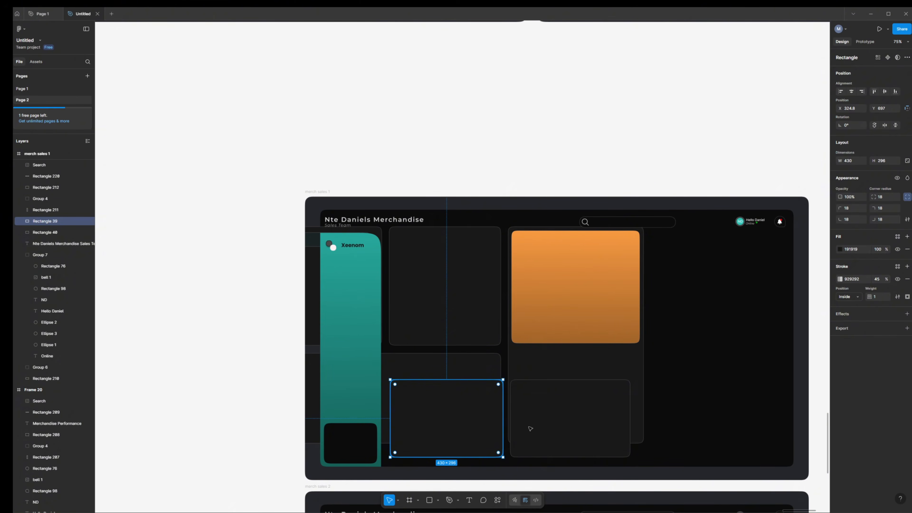
pyautogui.press('Delete')
pyautogui.click(522, 429)
pyautogui.press('Delete')
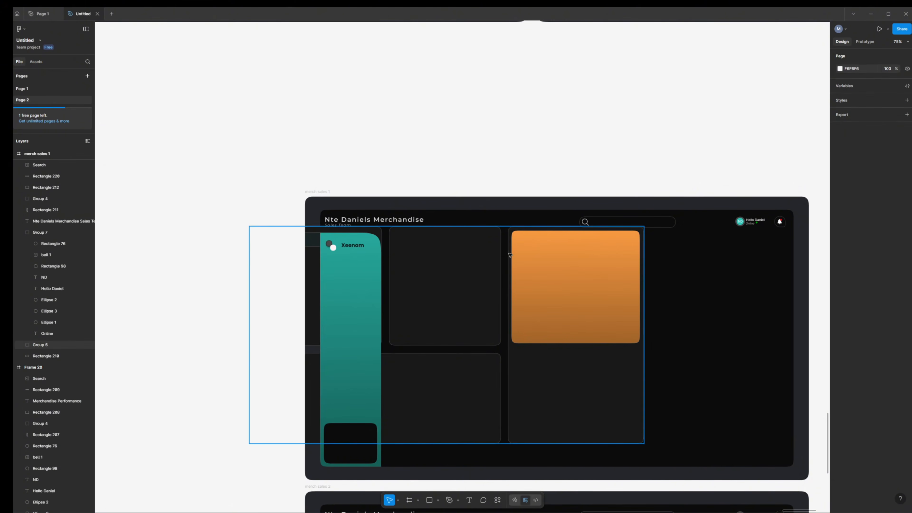
# Step: Place the pasted card group beside the teal sidebar at Y 153, with a spacing of 35 between them
pyautogui.moveTo(508, 255); pyautogui.dragTo(649, 265)
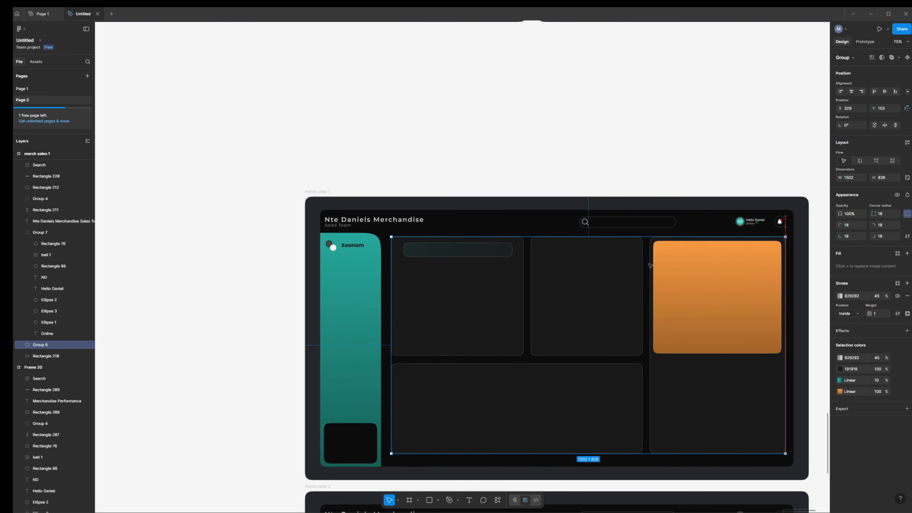
pyautogui.press('super')
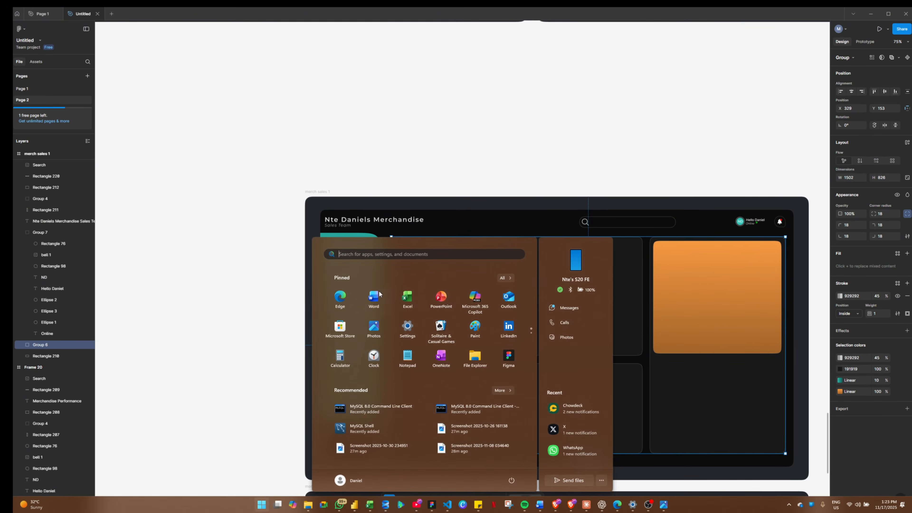
pyautogui.press('super')
pyautogui.keyDown('shift'); pyautogui.click(370, 288); pyautogui.keyUp('shift')
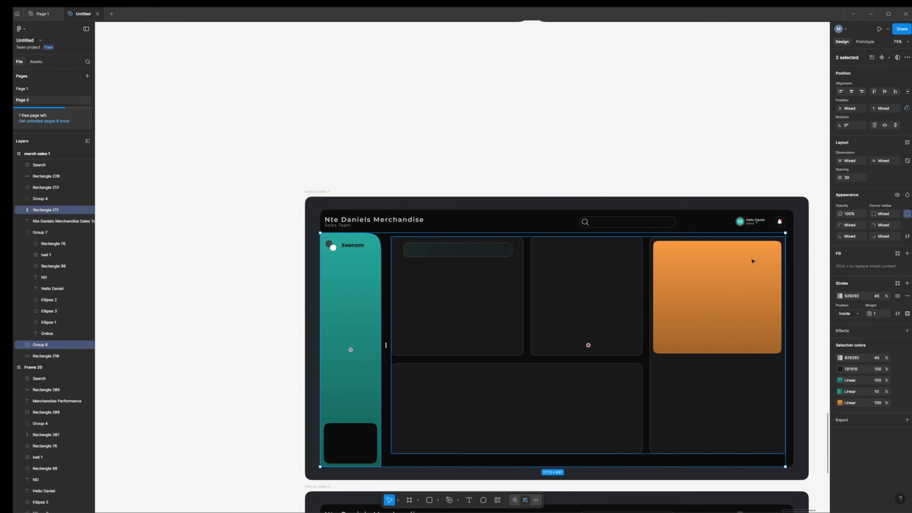
pyautogui.click(850, 180)
pyautogui.write('35')
pyautogui.press('Return')
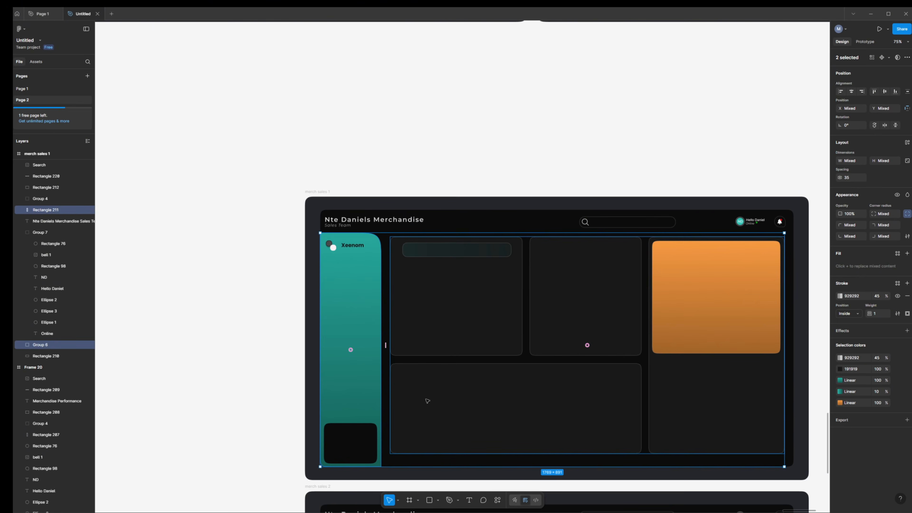
pyautogui.click(227, 320)
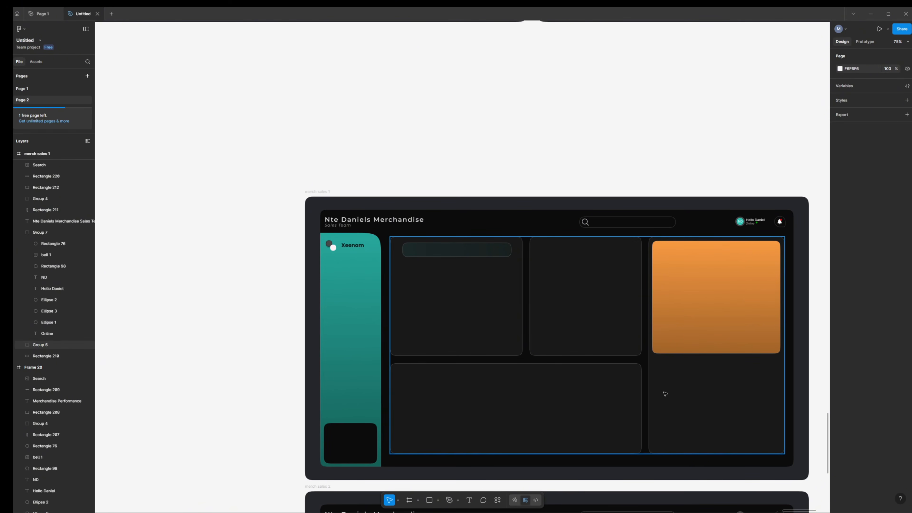
# Step: Increase the fill opacity of the slim teal bar inside the pasted group's first card
pyautogui.click(464, 256)
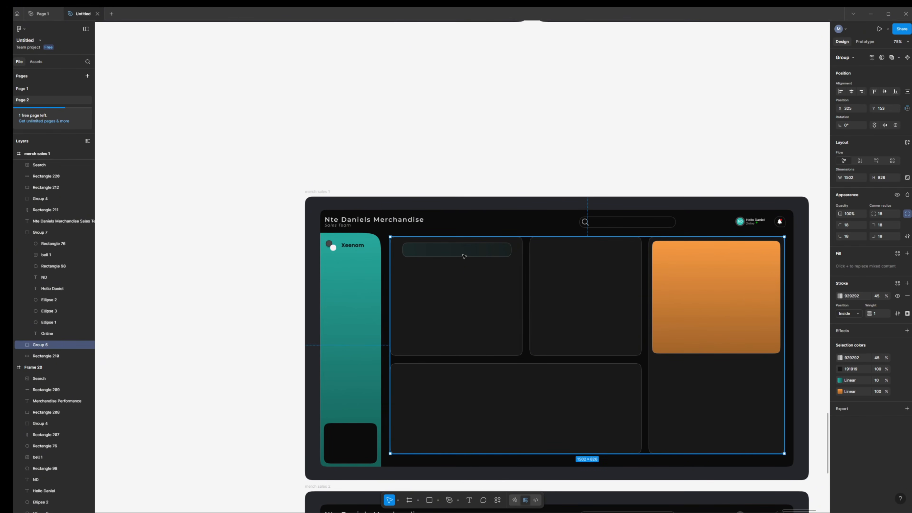
pyautogui.doubleClick(464, 257)
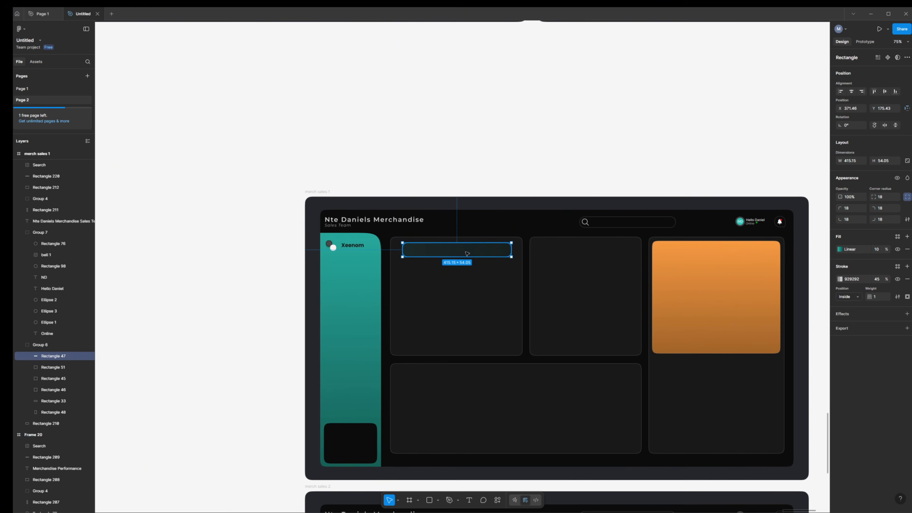
pyautogui.click(878, 250)
pyautogui.press('Return')
# Step: Change the orange card's first gradient stop to 25A498, sampled from the upper end of the teal sidebar
pyautogui.click(743, 282)
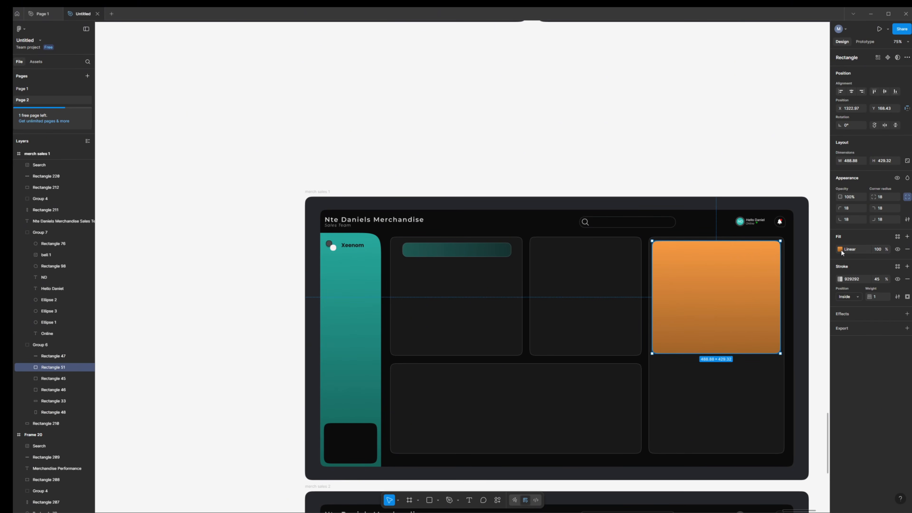
pyautogui.click(840, 249)
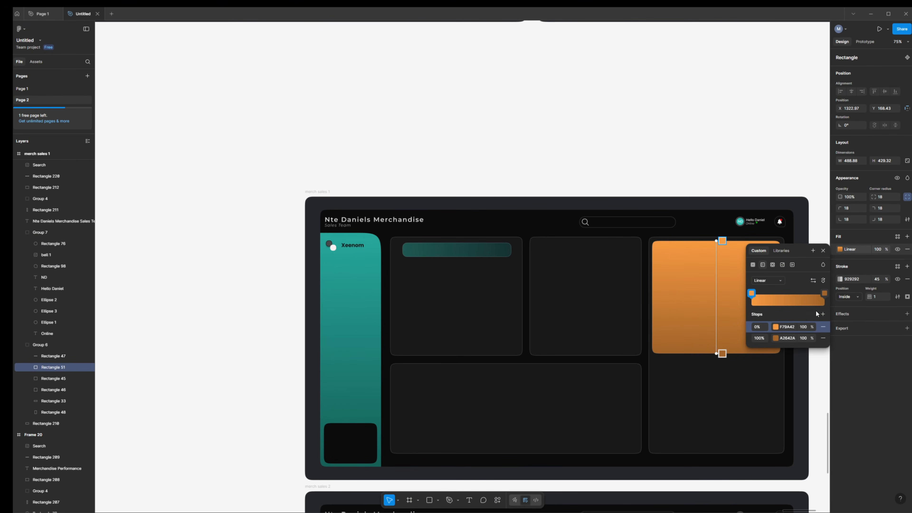
pyautogui.click(787, 327)
pyautogui.click(776, 328)
pyautogui.click(671, 426)
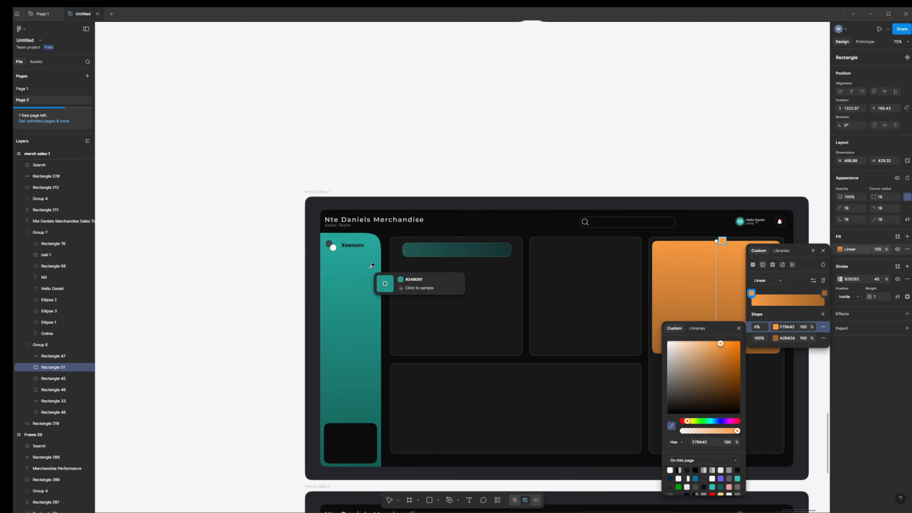
pyautogui.click(380, 242)
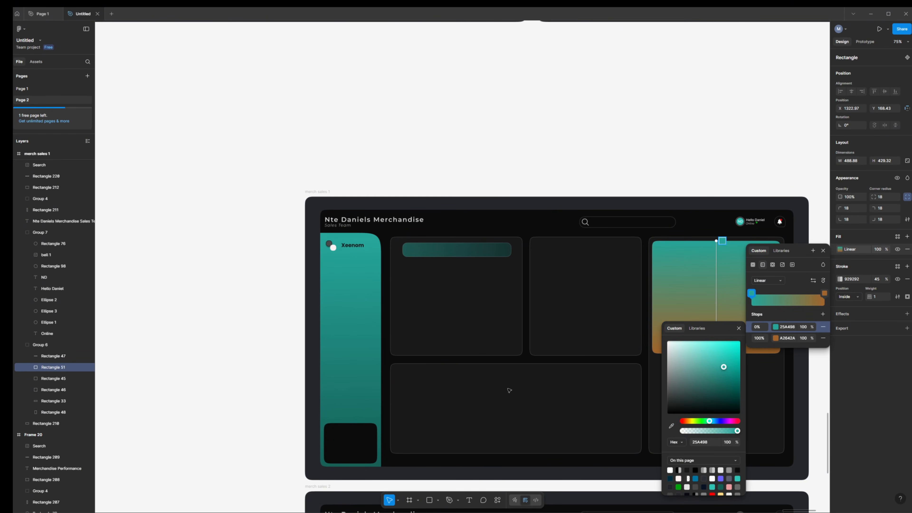
pyautogui.press('Escape')
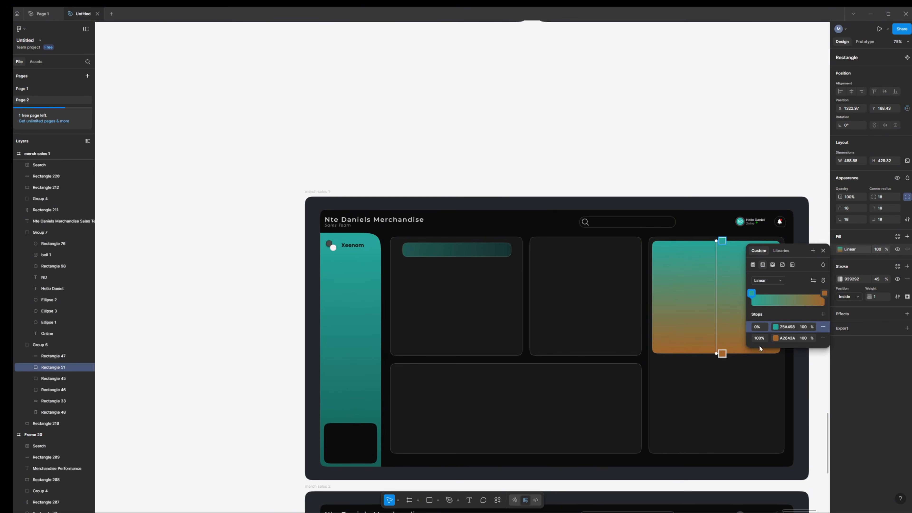
# Step: Change the same card's 100% gradient stop to the dark teal 176159, sampled from the lower end of the sidebar
pyautogui.click(797, 340)
pyautogui.click(796, 338)
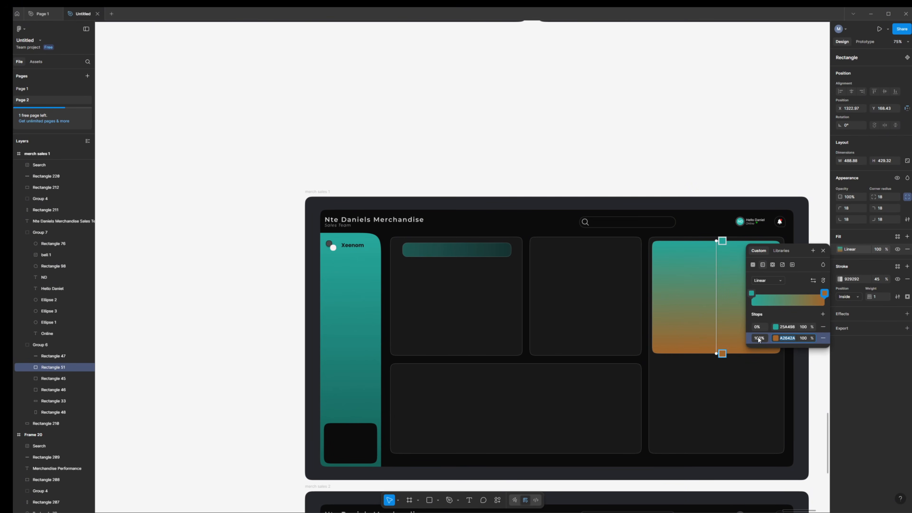
pyautogui.click(776, 338)
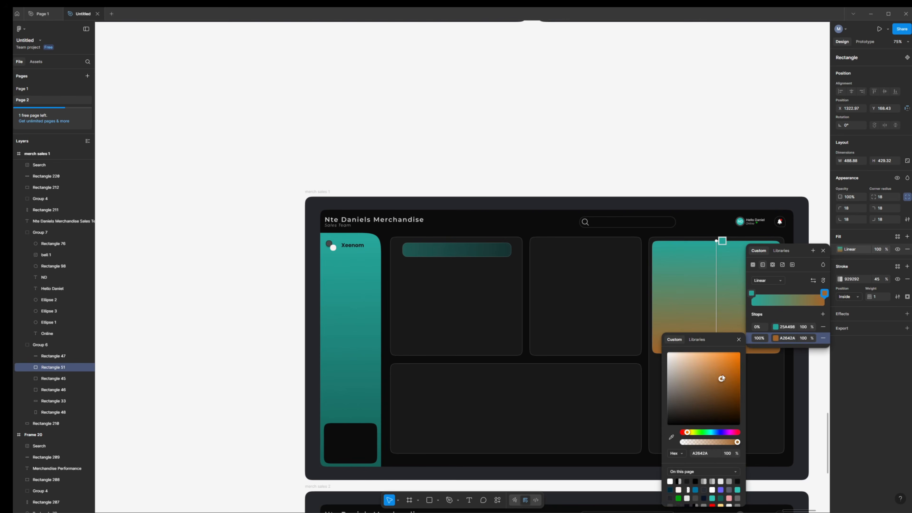
pyautogui.click(671, 437)
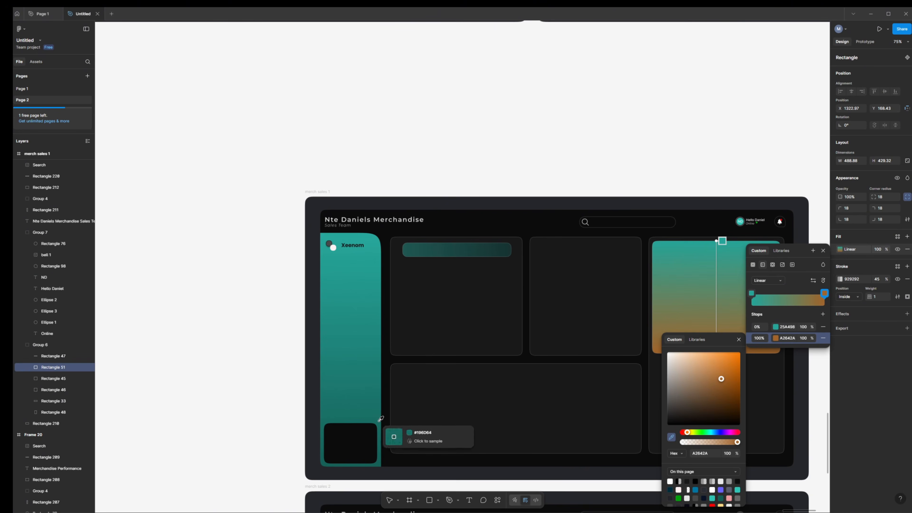
pyautogui.click(381, 462)
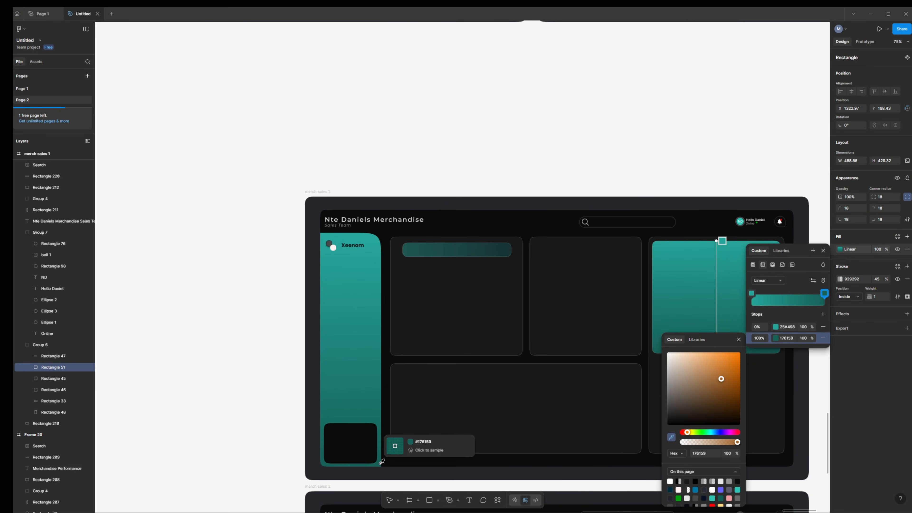
pyautogui.click(692, 91)
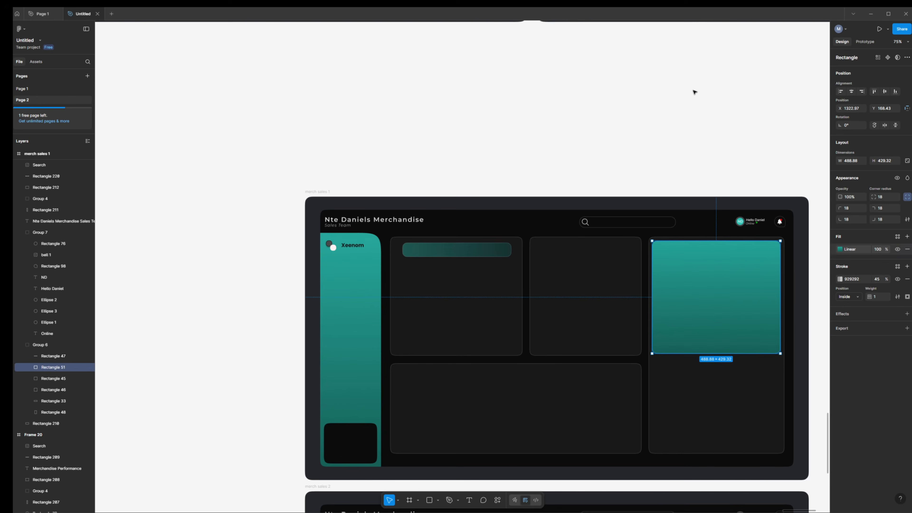
pyautogui.click(522, 136)
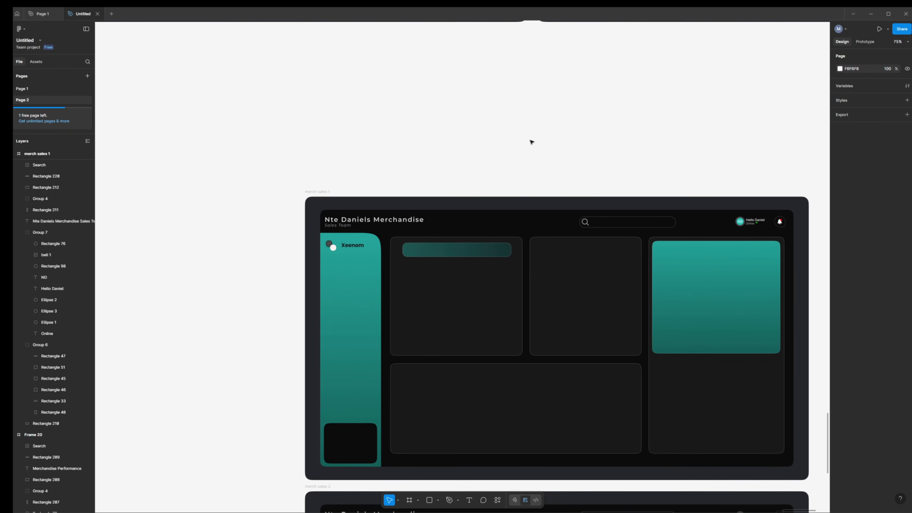
# Step: Check the corner smoothing setting of the teal gradient card in the merch sales 1 frame
pyautogui.doubleClick(697, 283)
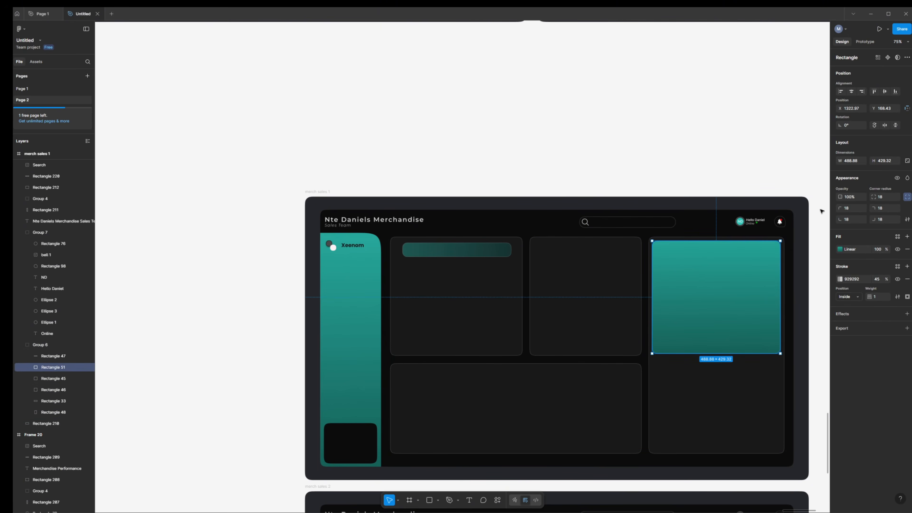
pyautogui.click(907, 219)
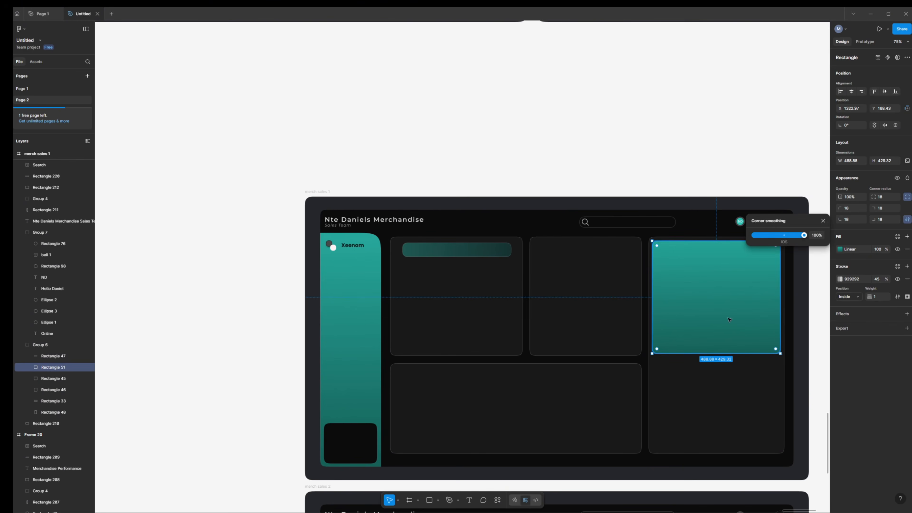
pyautogui.click(820, 326)
pyautogui.scroll(-10, 542, 315)
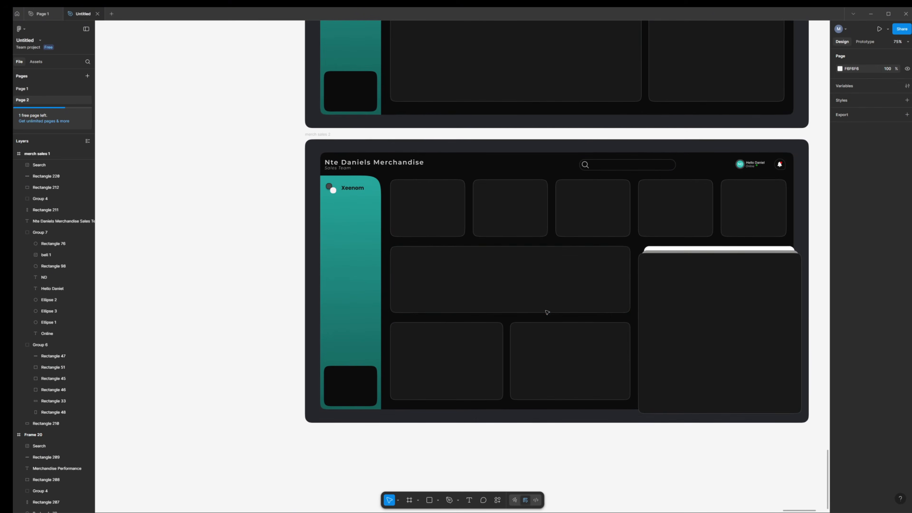
# Step: Rename the merch sales 1 frame as merch sales 2
pyautogui.scroll(5, 474, 302)
pyautogui.click(320, 51)
pyautogui.click(324, 51)
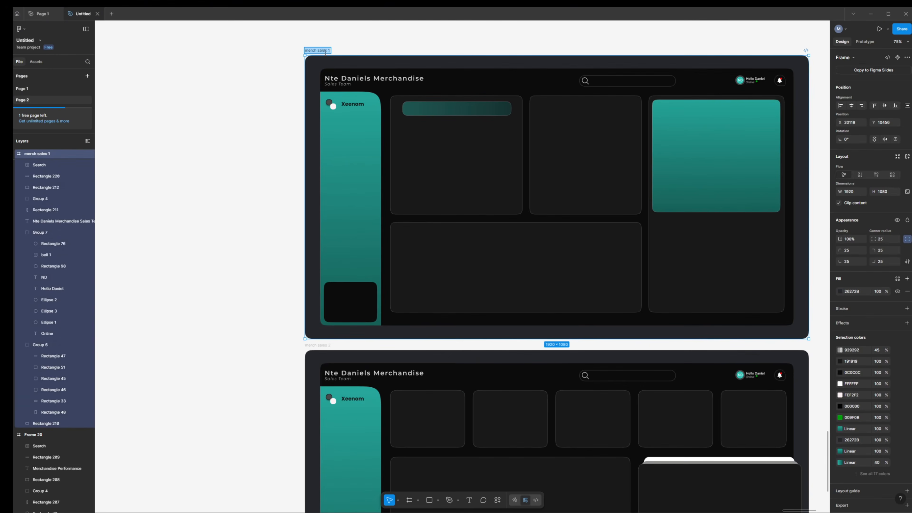
pyautogui.click(331, 51)
pyautogui.write('2')
pyautogui.press('Return')
pyautogui.scroll(-5, 538, 300)
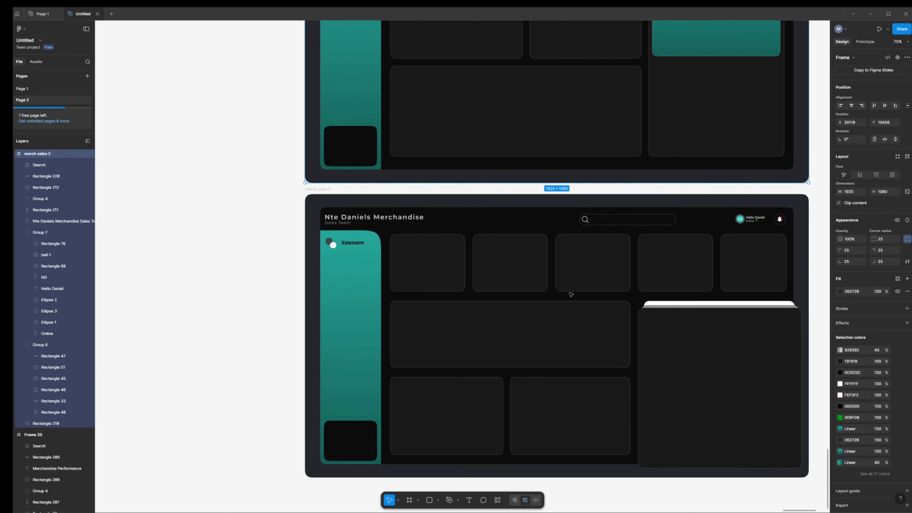
# Step: Select both merch sales 2 frames and compare them with the orange Merchandise Performance frame, including its heading
pyautogui.click(319, 207)
pyautogui.scroll(5, 396, 209)
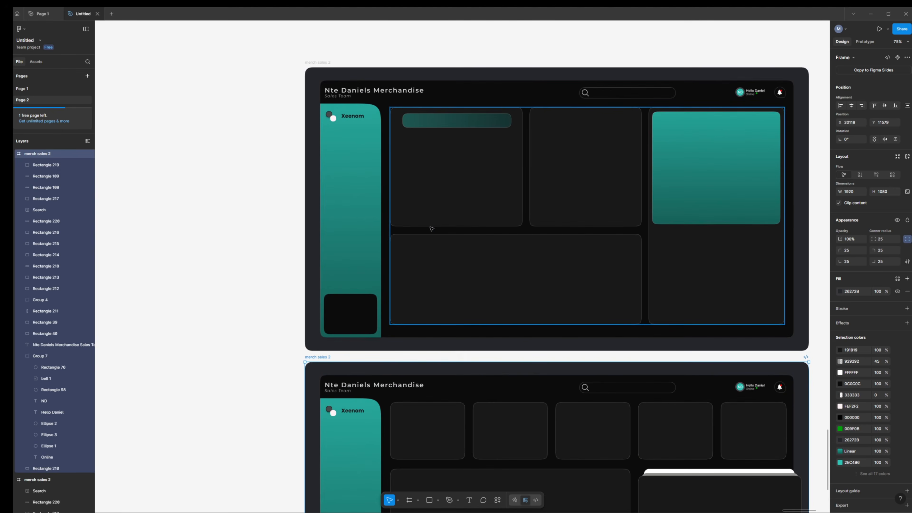
pyautogui.keyDown('shift'); pyautogui.click(322, 61); pyautogui.keyUp('shift')
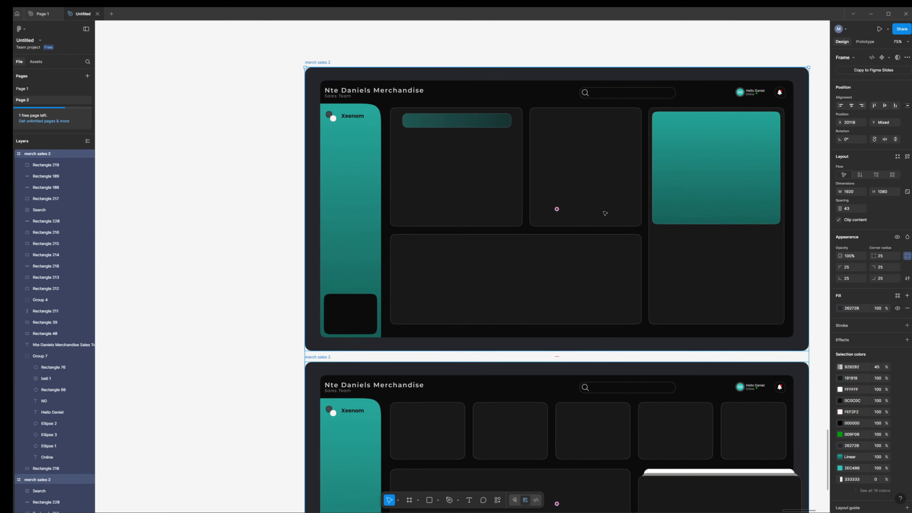
pyautogui.scroll(-4, 603, 215)
pyautogui.scroll(5, 607, 225)
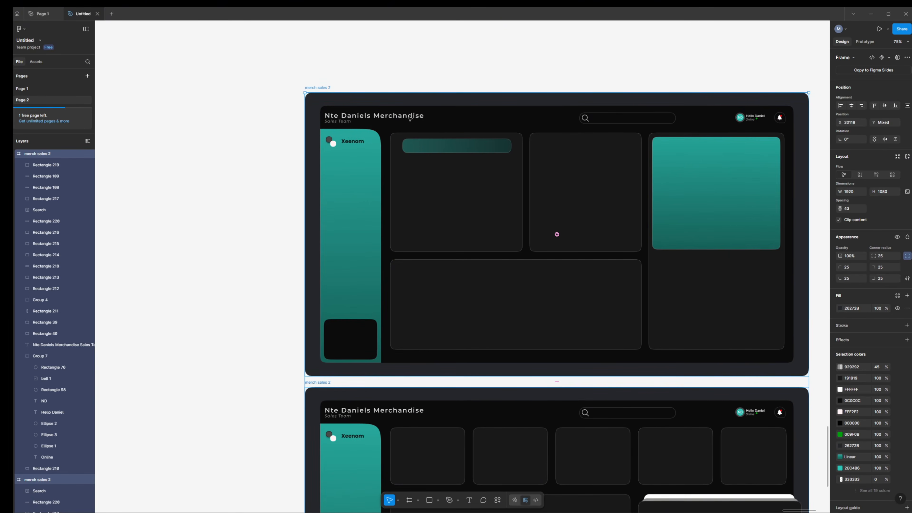
pyautogui.scroll(-2, 254, 218)
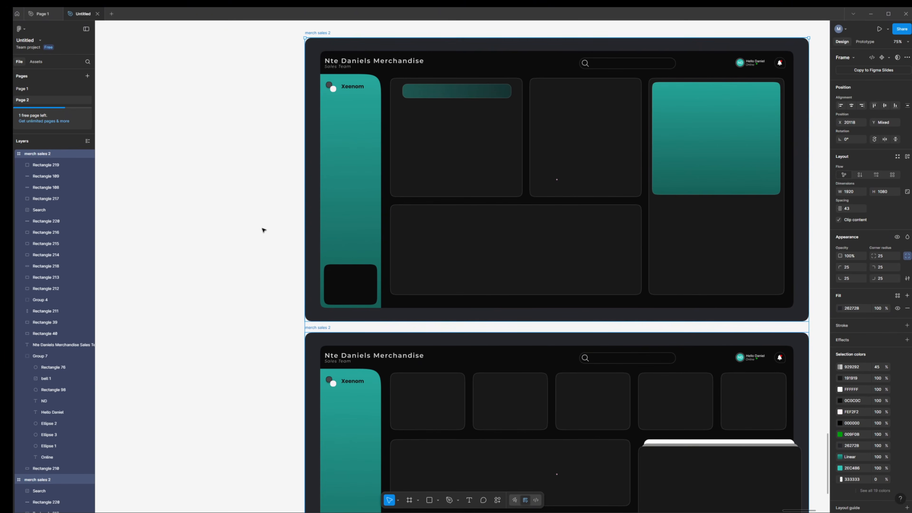
pyautogui.scroll(5, 401, 187)
pyautogui.scroll(11, 431, 171)
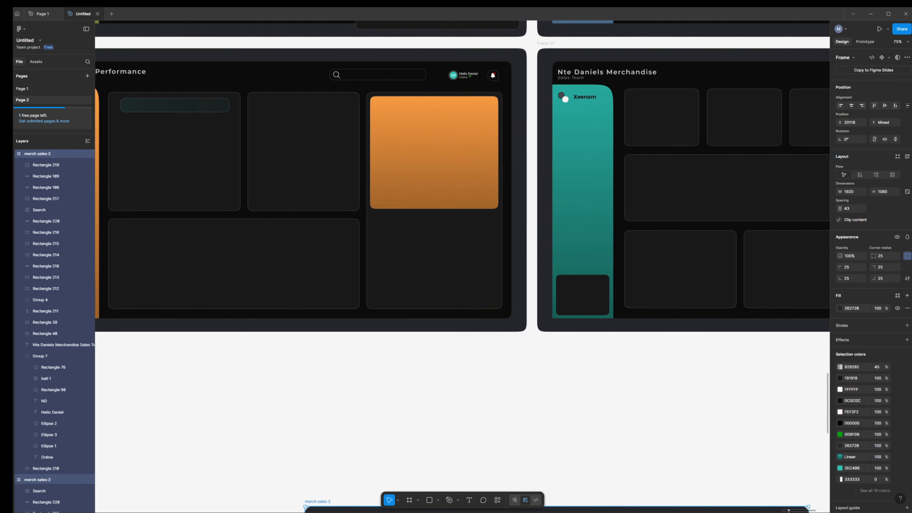
pyautogui.hscroll(-3, 539, 336)
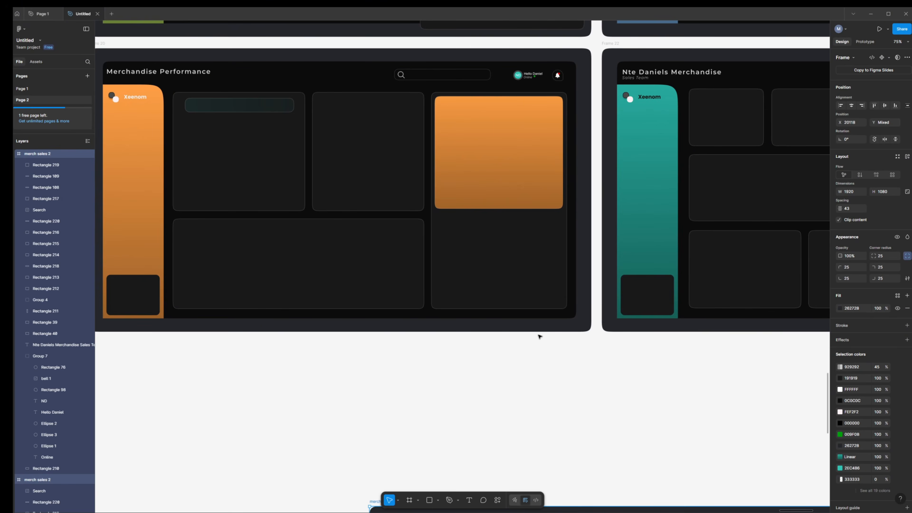
# Step: Replace the upper merch sales 2 frame's header text, including its Sales Team subtitle, with Merchandise Performance
pyautogui.scroll(-7, 539, 337)
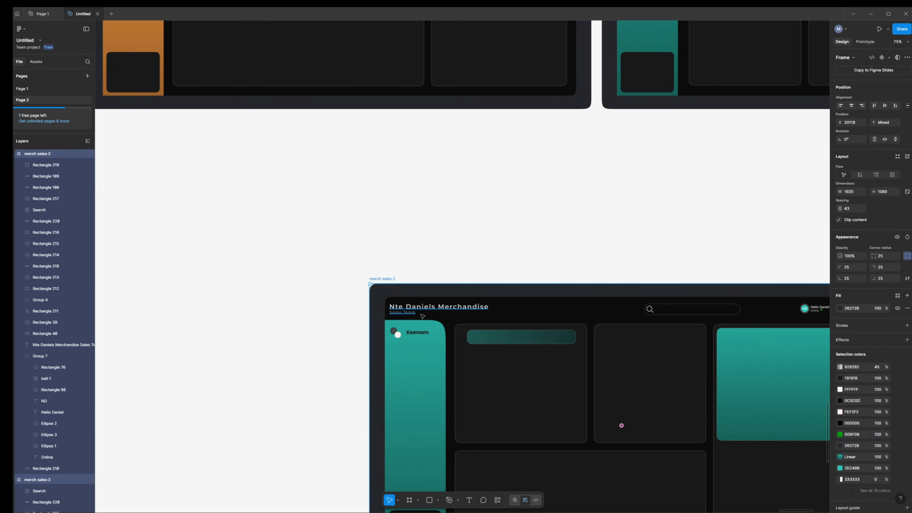
pyautogui.click(409, 310)
pyautogui.doubleClick(419, 312)
pyautogui.moveTo(419, 312); pyautogui.dragTo(350, 316)
pyautogui.press('BackSpace')
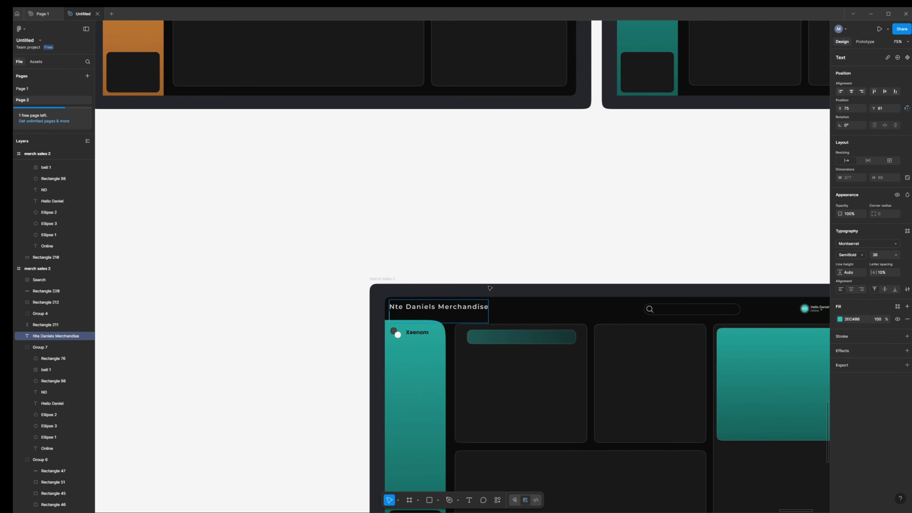
pyautogui.click(487, 309)
pyautogui.hotkey('ctrl', 'a')
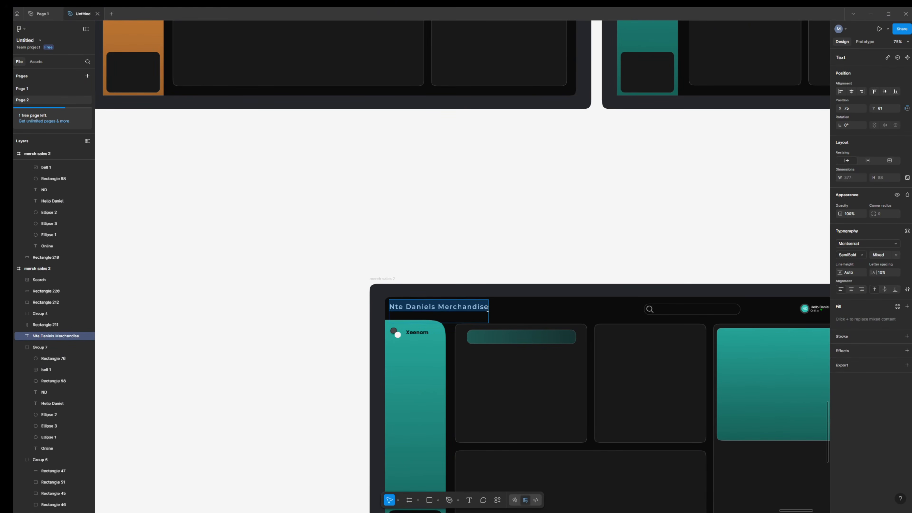
pyautogui.write('Merch')
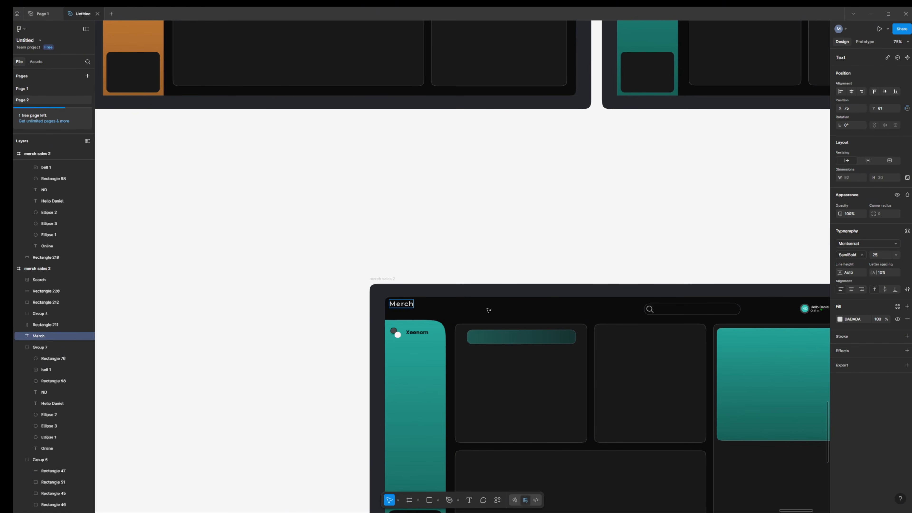
pyautogui.write('andise Performance')
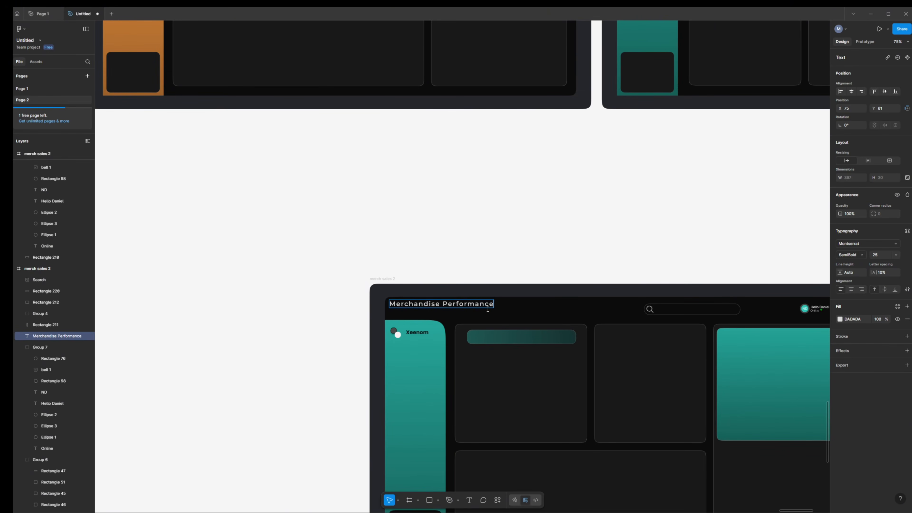
pyautogui.press('Escape')
pyautogui.scroll(-1, 607, 335)
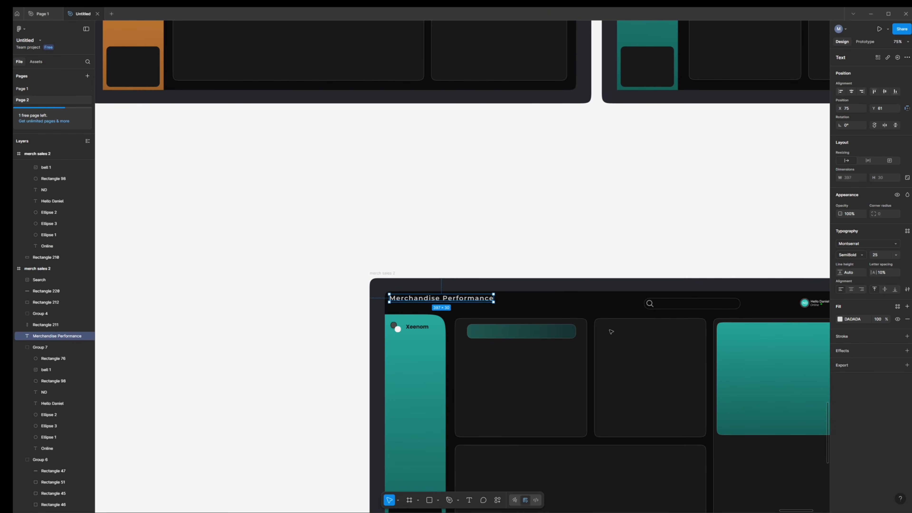
pyautogui.scroll(-1, 610, 319)
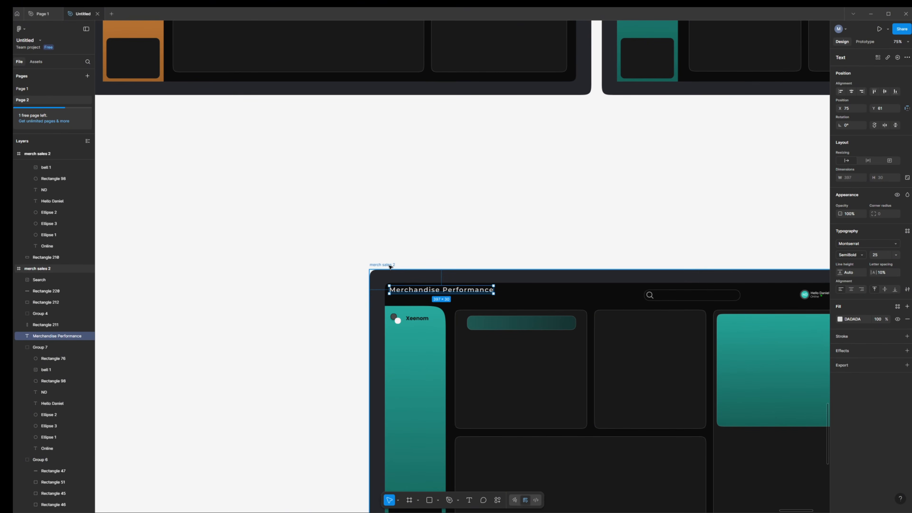
# Step: Export the lower merch sales 2 frame as an SVG named merch sales 2 into the Downloads folder
pyautogui.click(390, 267)
pyautogui.scroll(-15, 358, 350)
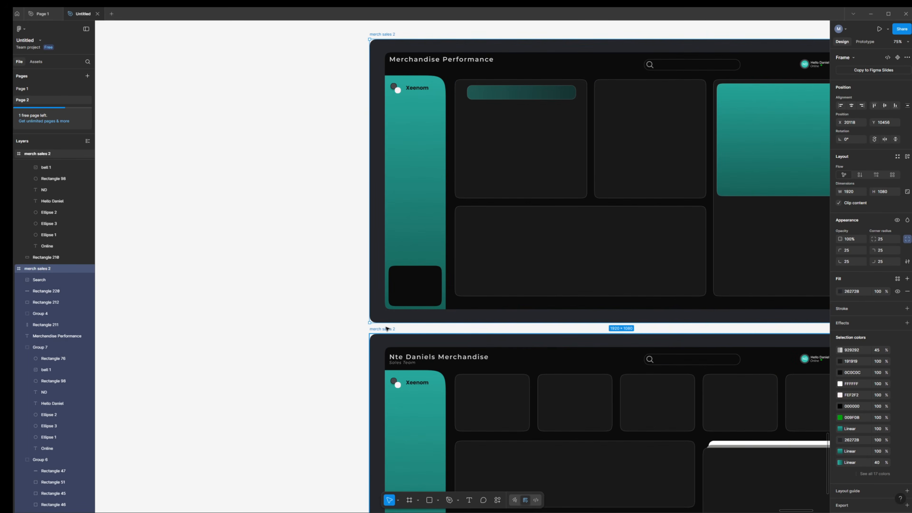
pyautogui.click(386, 329)
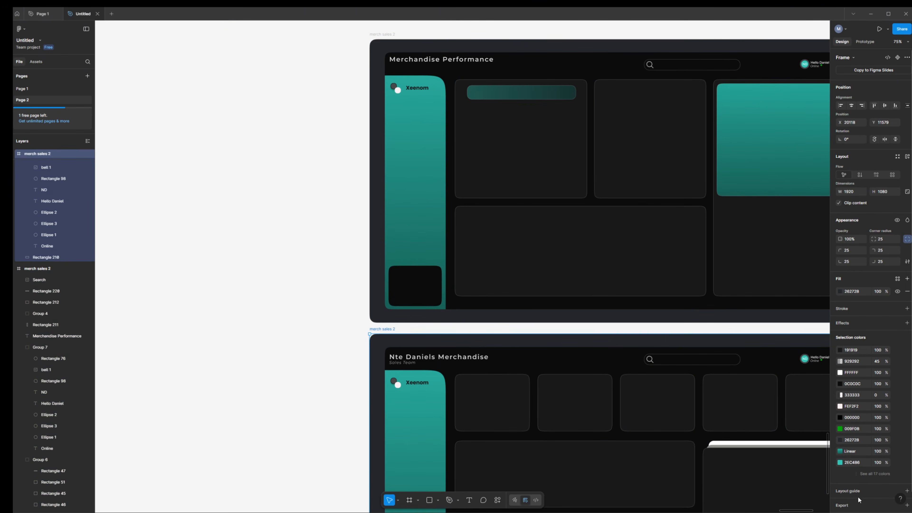
pyautogui.scroll(-1, 858, 500)
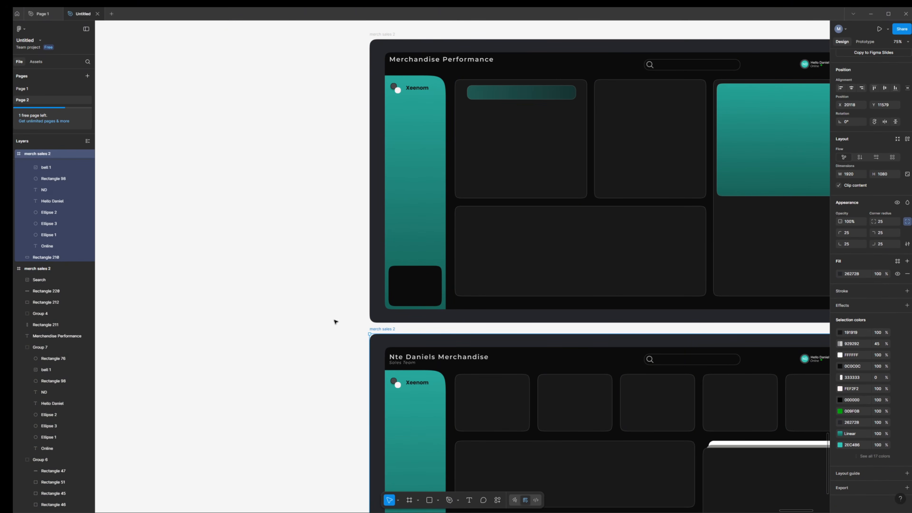
pyautogui.click(848, 489)
pyautogui.scroll(-3, 856, 482)
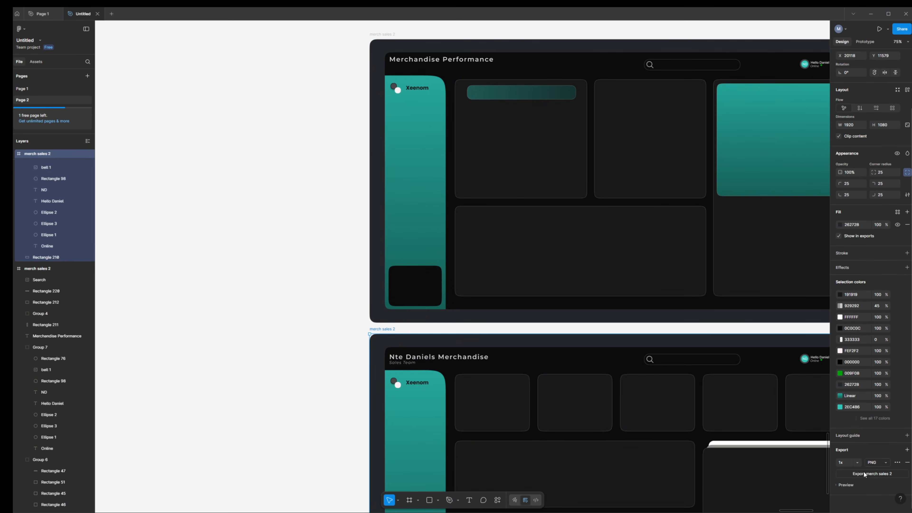
pyautogui.click(876, 462)
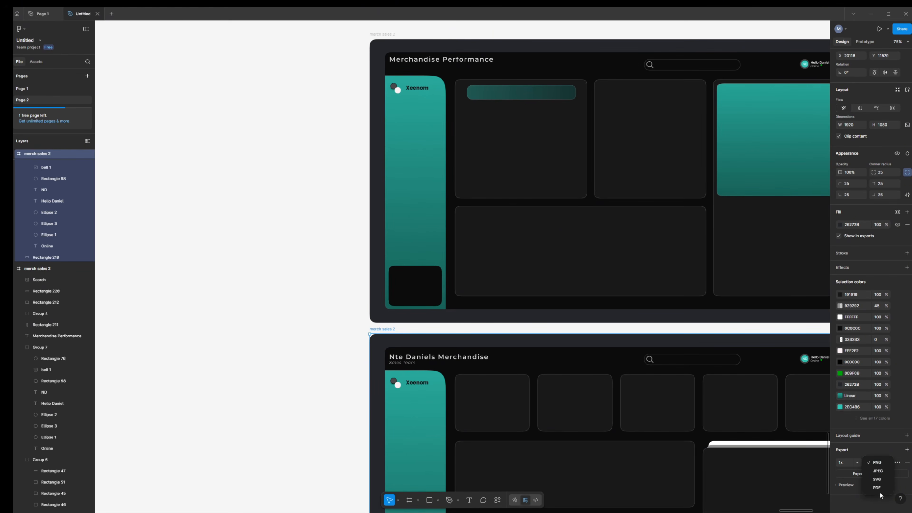
pyautogui.click(878, 481)
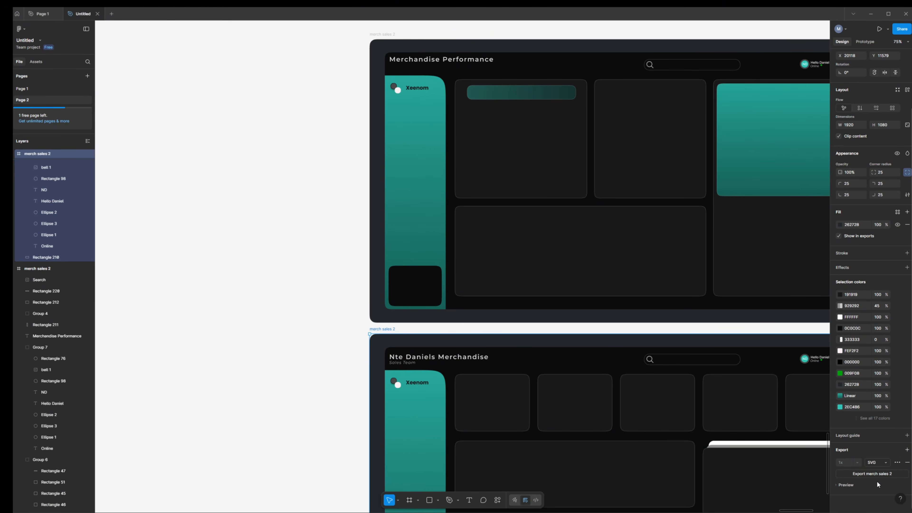
pyautogui.click(863, 475)
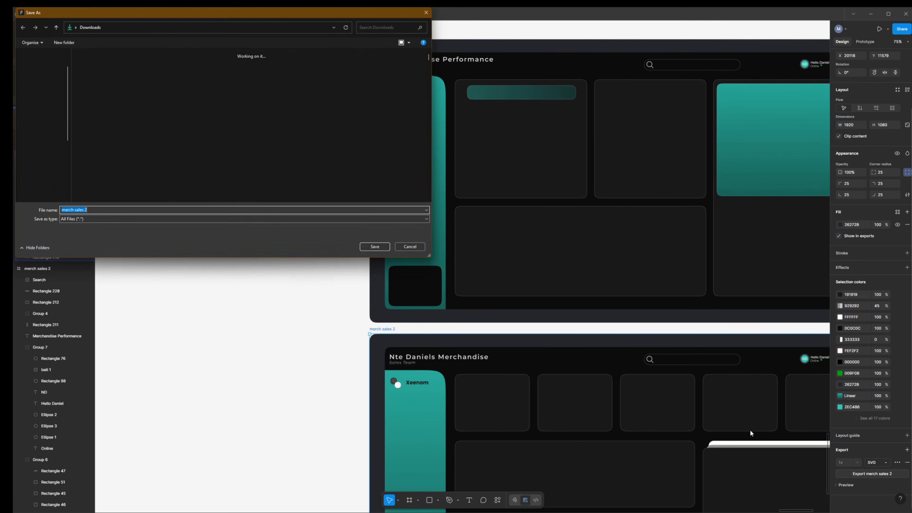
pyautogui.click(380, 246)
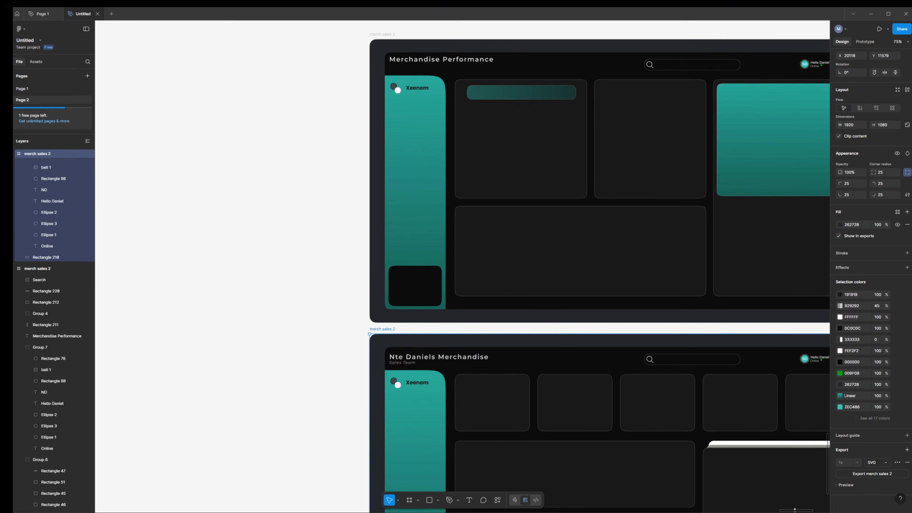
pyautogui.moveTo(800, 511); pyautogui.dragTo(808, 510)
pyautogui.scroll(-1, 770, 395)
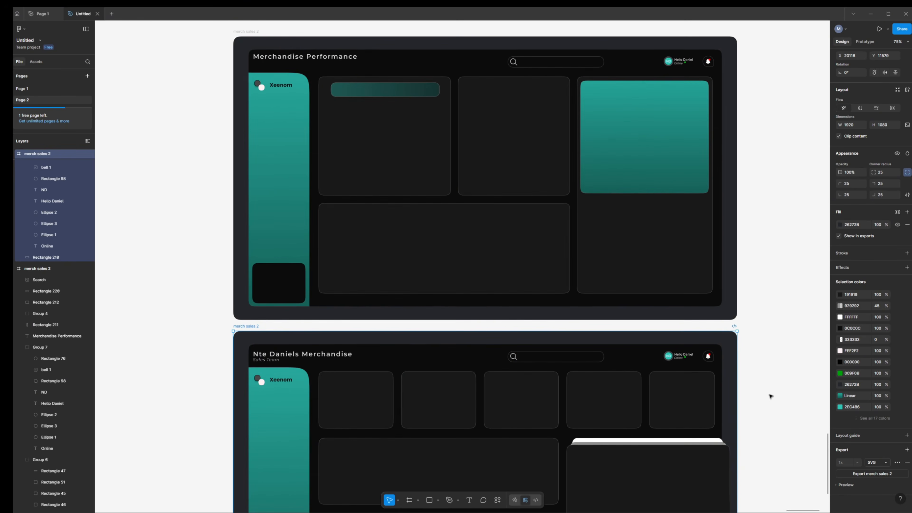
pyautogui.keyDown('ctrl'); pyautogui.scroll(-2, 769, 384); pyautogui.keyUp('ctrl')
pyautogui.scroll(-2, 769, 385)
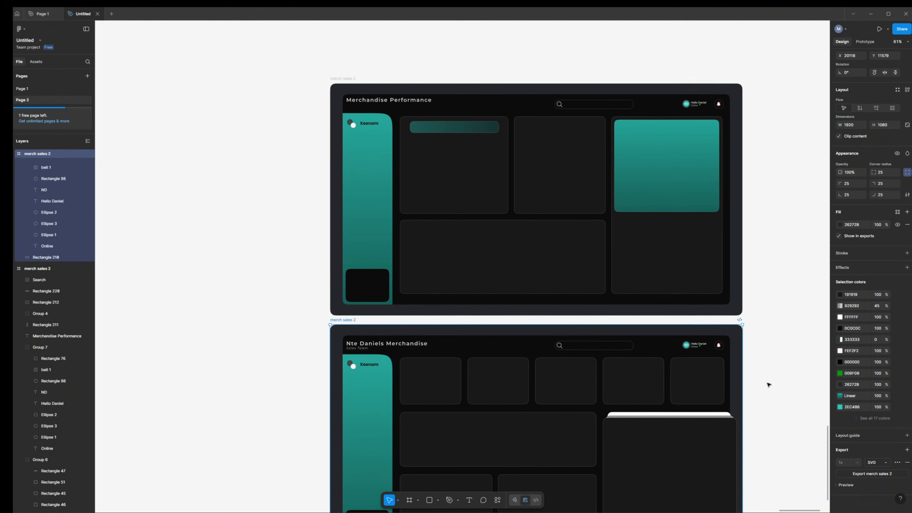
pyautogui.scroll(-3, 768, 384)
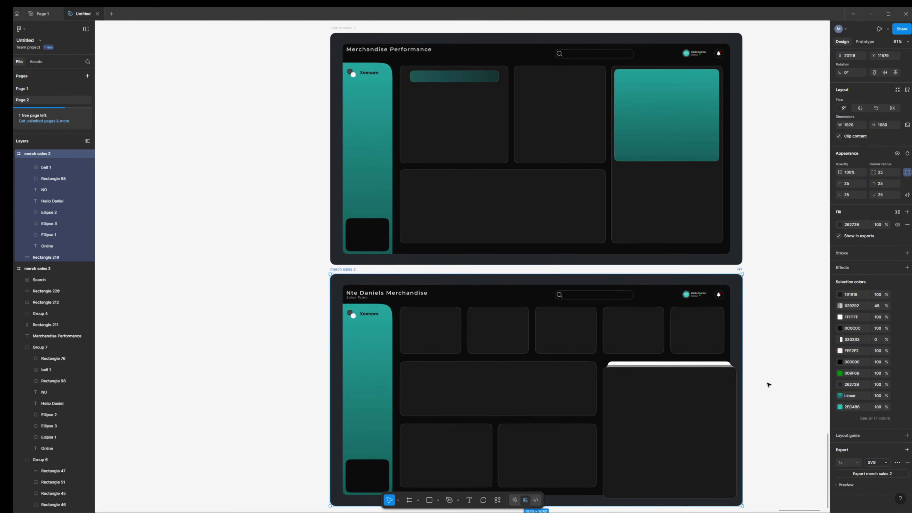